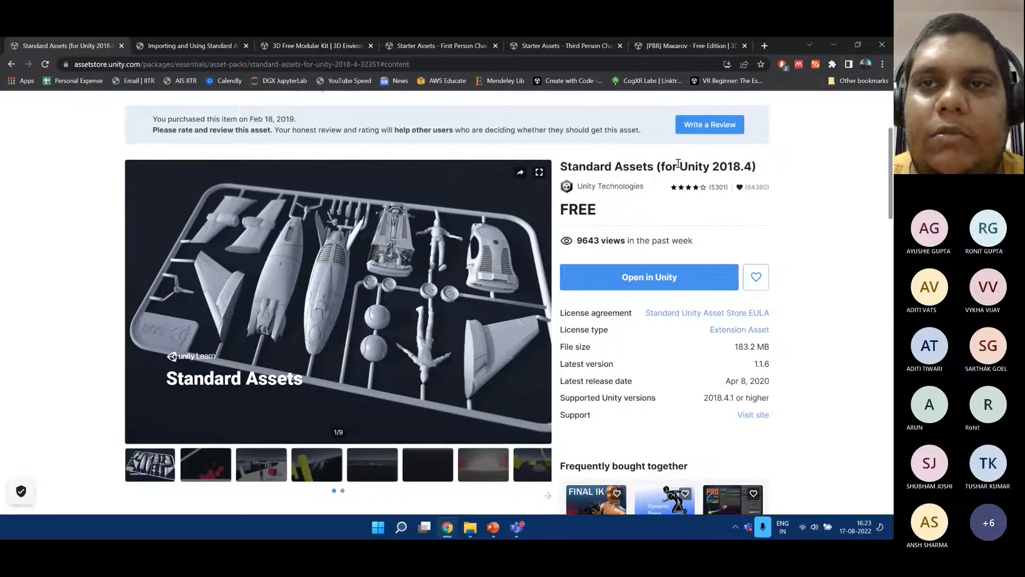
Check the Unity version named in the Standard Assets title and view the article's section on fixing the Standard Assets.
{"action": "left_click_drag", "start_coordinate": [679, 165], "coordinate": [740, 163]}
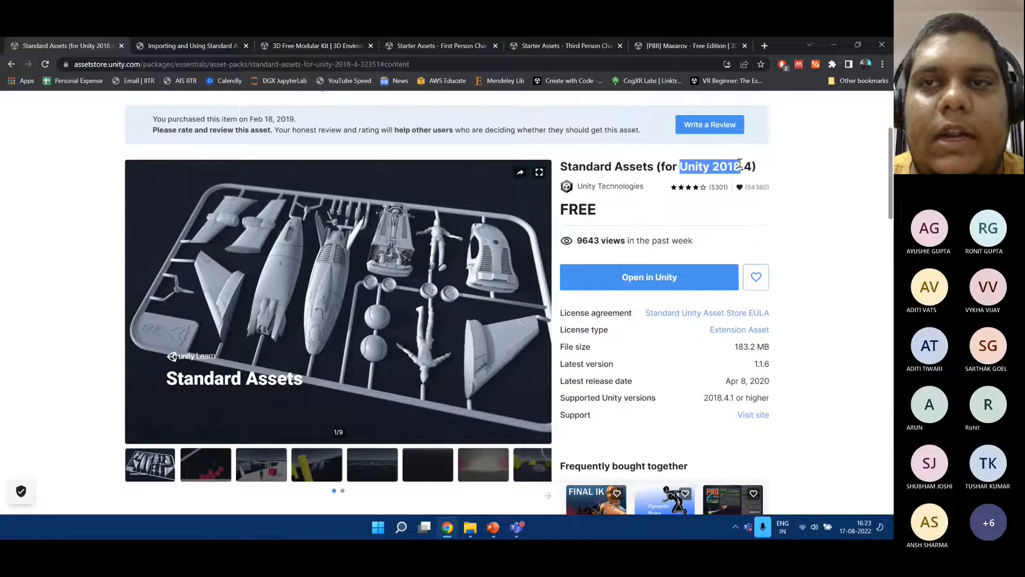
{"action": "left_click", "coordinate": [739, 162]}
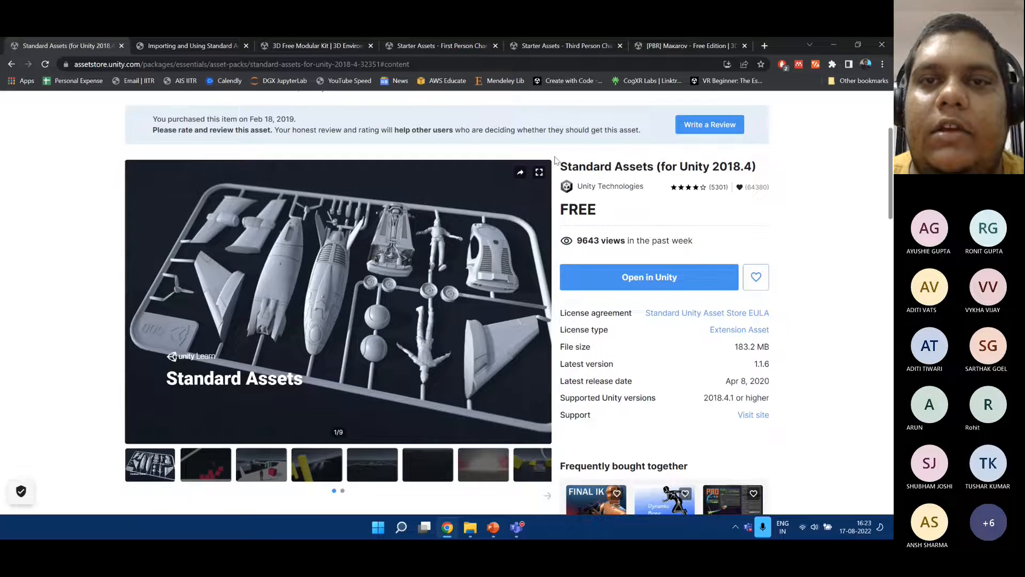
{"action": "left_click", "coordinate": [194, 44]}
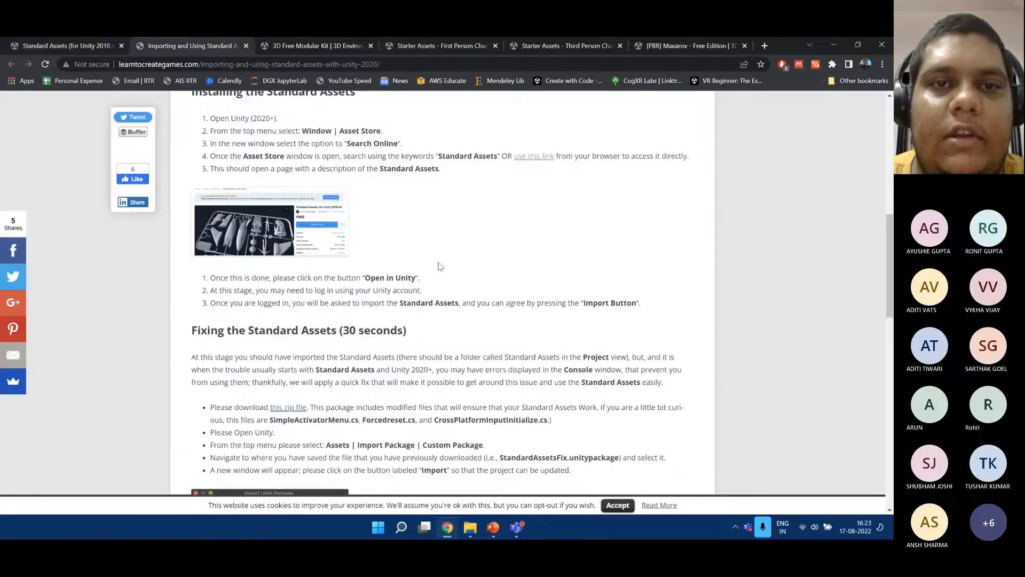
{"action": "scroll", "coordinate": [442, 266], "scroll_direction": "down", "scroll_amount": 2}
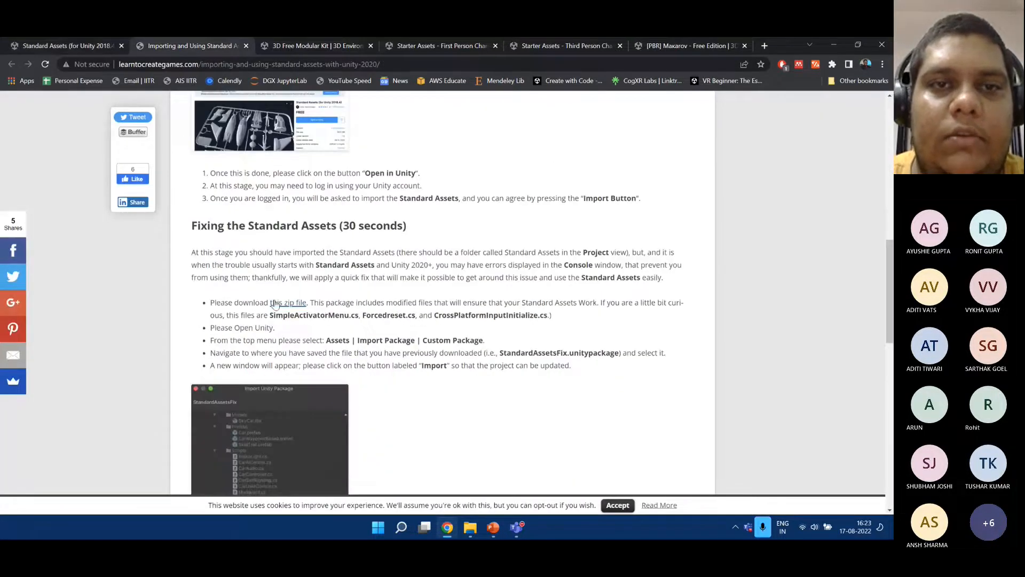
Go back to the Standard Assets store page and expand the Standard Assets and Characters folders in its package content.
{"action": "left_click", "coordinate": [57, 44]}
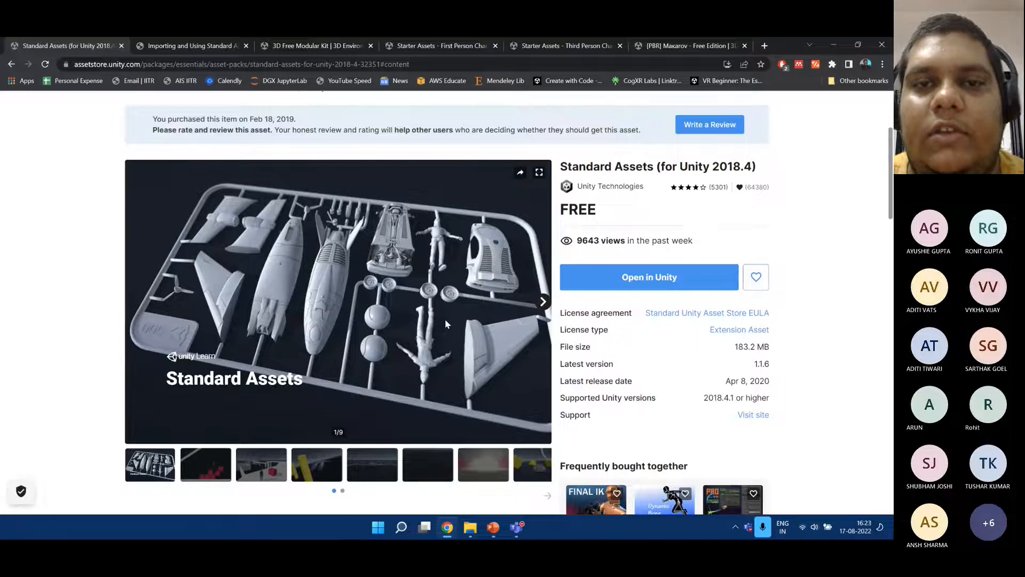
{"action": "scroll", "coordinate": [446, 323], "scroll_direction": "down", "scroll_amount": 4}
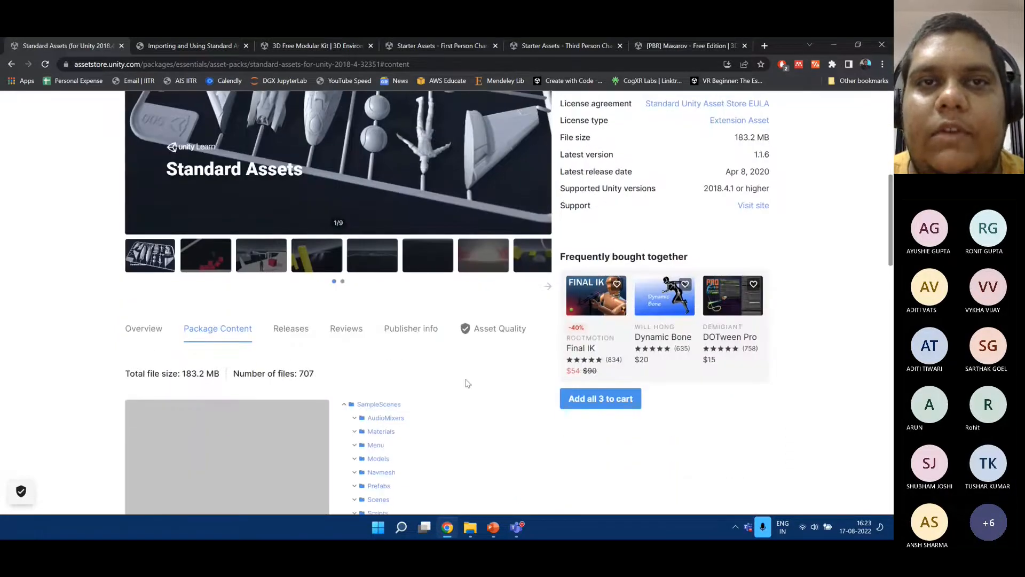
{"action": "scroll", "coordinate": [466, 384], "scroll_direction": "up", "scroll_amount": 2}
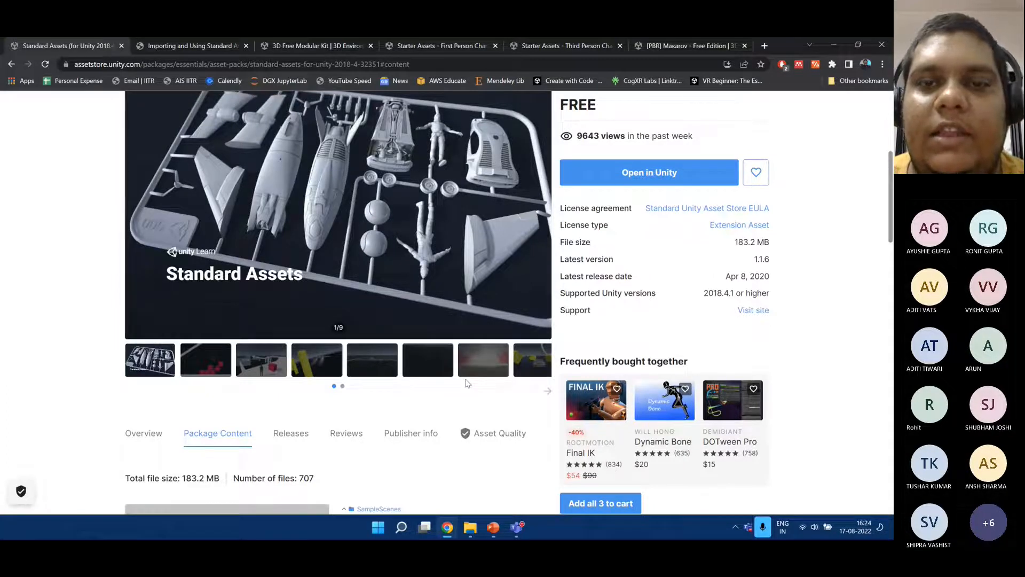
{"action": "scroll", "coordinate": [466, 383], "scroll_direction": "up", "scroll_amount": 1}
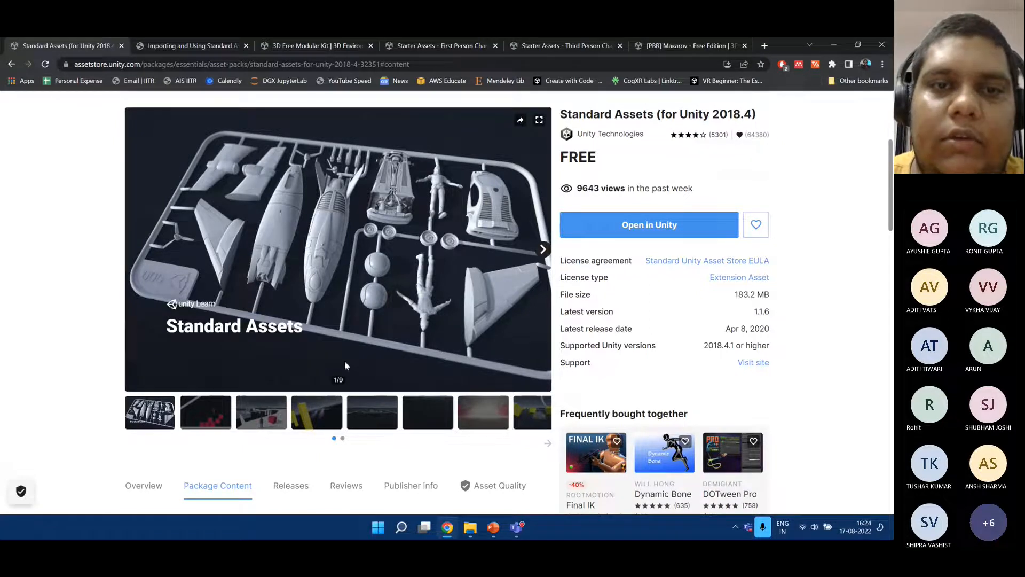
{"action": "scroll", "coordinate": [435, 400], "scroll_direction": "down", "scroll_amount": 5}
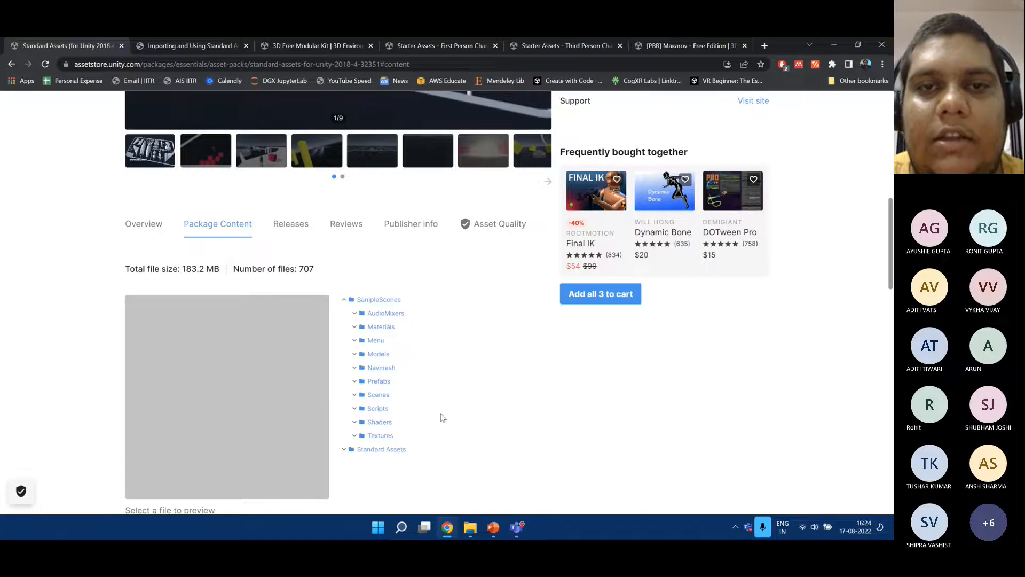
{"action": "scroll", "coordinate": [443, 418], "scroll_direction": "down", "scroll_amount": 1}
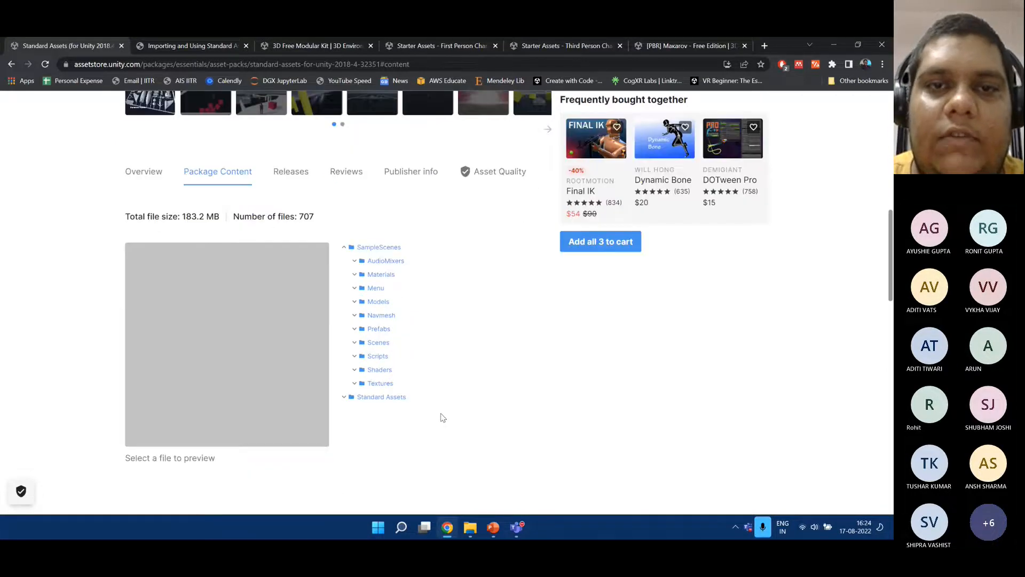
{"action": "left_click", "coordinate": [373, 398]}
{"action": "scroll", "coordinate": [428, 398], "scroll_direction": "down", "scroll_amount": 2}
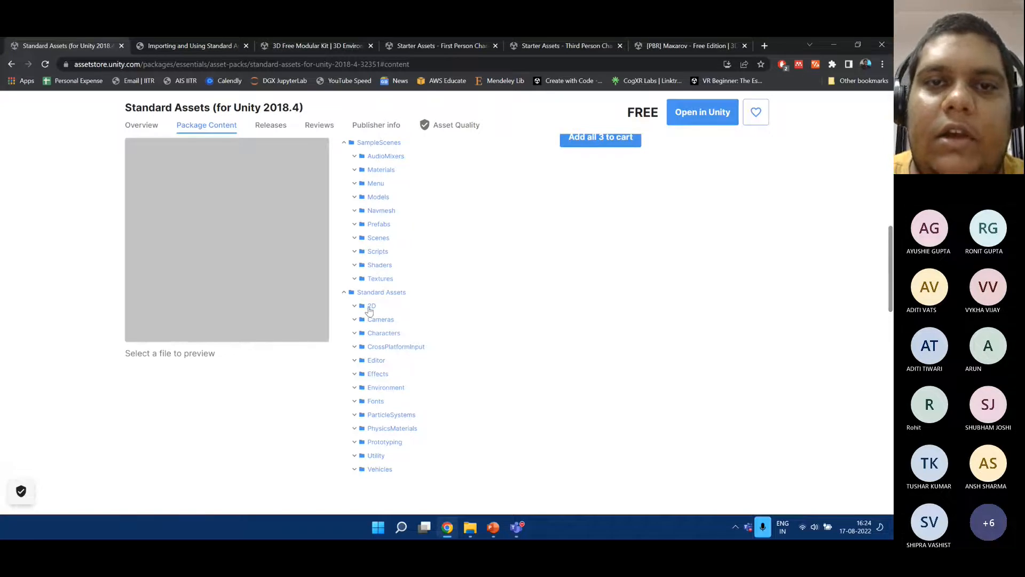
{"action": "left_click", "coordinate": [380, 333]}
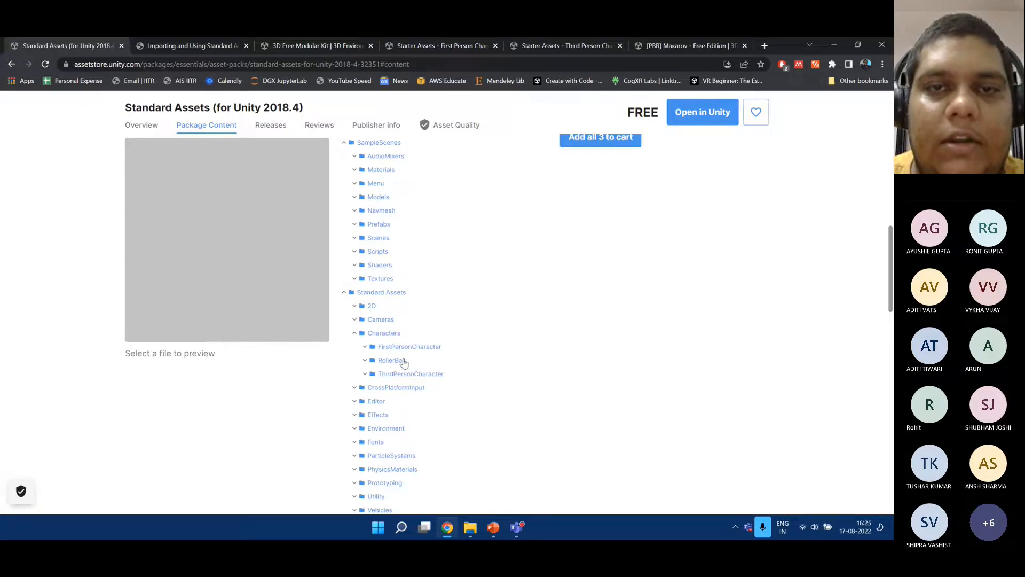
{"action": "scroll", "coordinate": [419, 362], "scroll_direction": "down", "scroll_amount": 1}
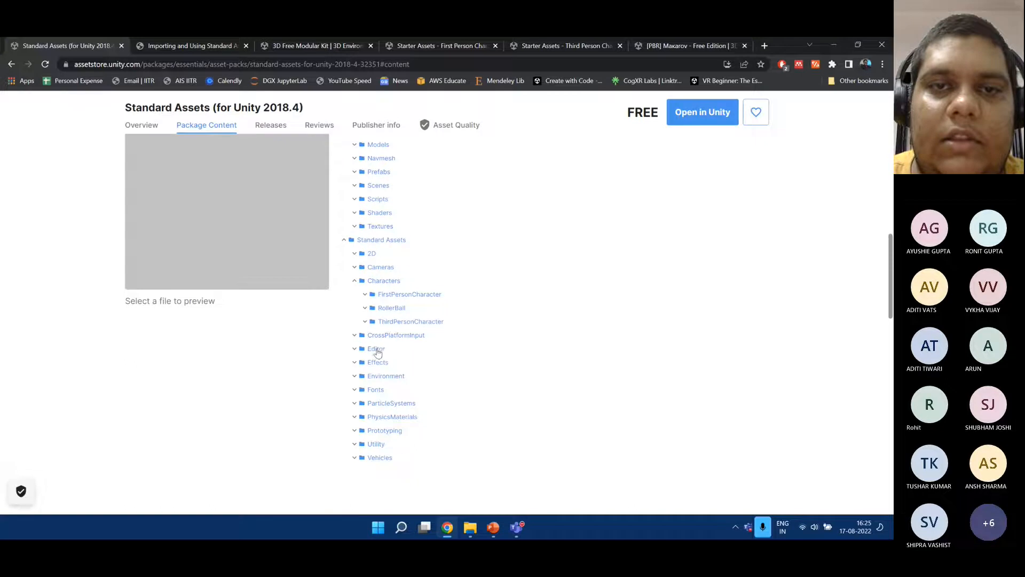
Expand the Effects and ParticleSystems folders in the package content and look through the particle system prefabs.
{"action": "left_click", "coordinate": [379, 363]}
{"action": "scroll", "coordinate": [438, 377], "scroll_direction": "down", "scroll_amount": 1}
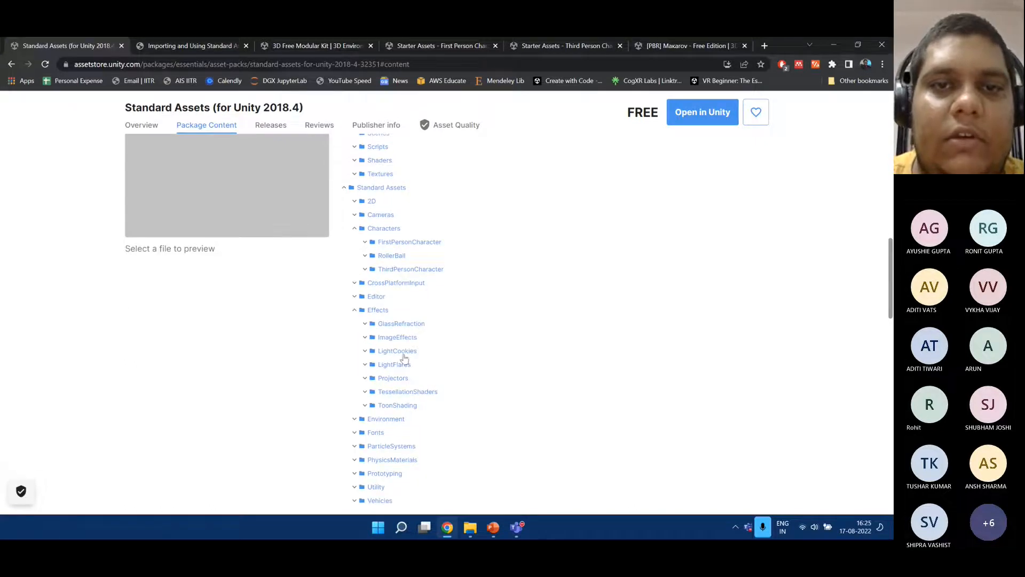
{"action": "scroll", "coordinate": [418, 376], "scroll_direction": "down", "scroll_amount": 1}
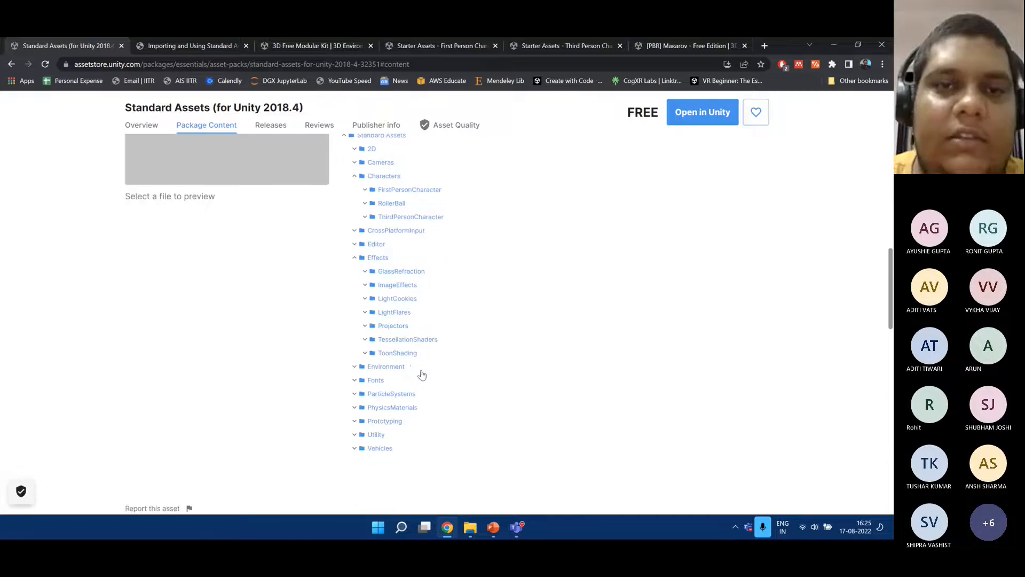
{"action": "left_click", "coordinate": [413, 396]}
{"action": "scroll", "coordinate": [404, 403], "scroll_direction": "down", "scroll_amount": 1}
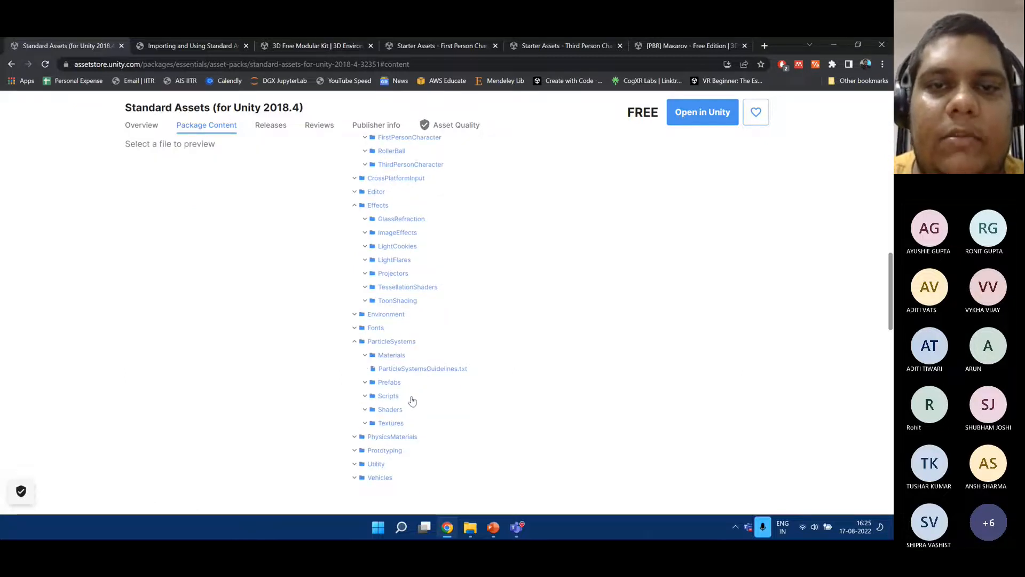
{"action": "left_click", "coordinate": [404, 387]}
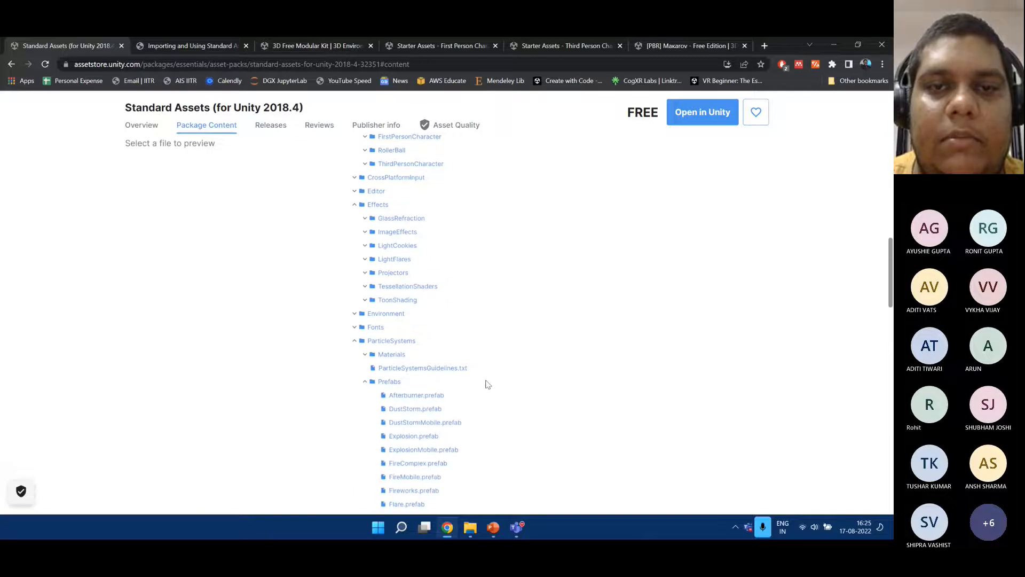
{"action": "scroll", "coordinate": [485, 383], "scroll_direction": "down", "scroll_amount": 2}
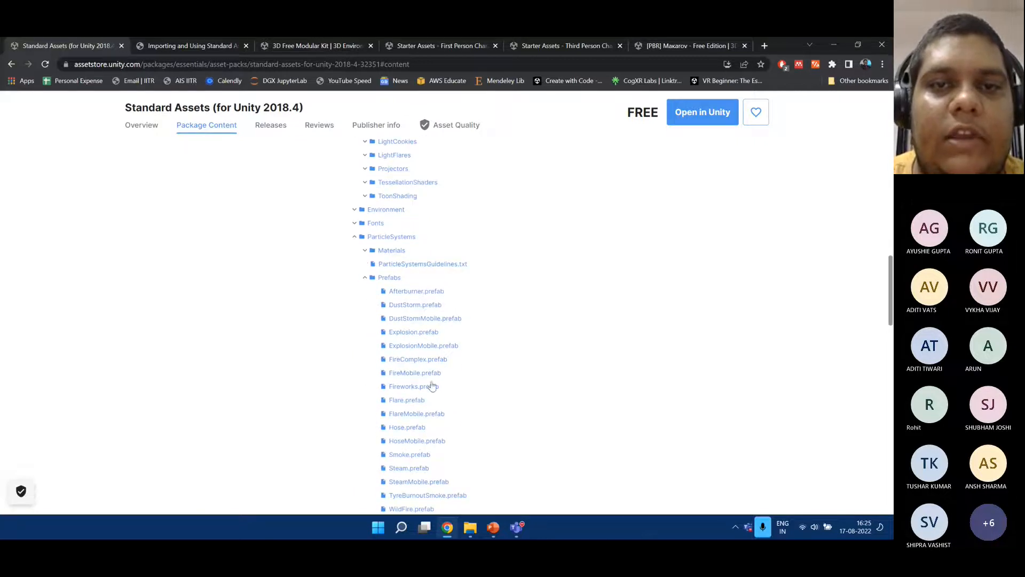
{"action": "scroll", "coordinate": [435, 372], "scroll_direction": "down", "scroll_amount": 1}
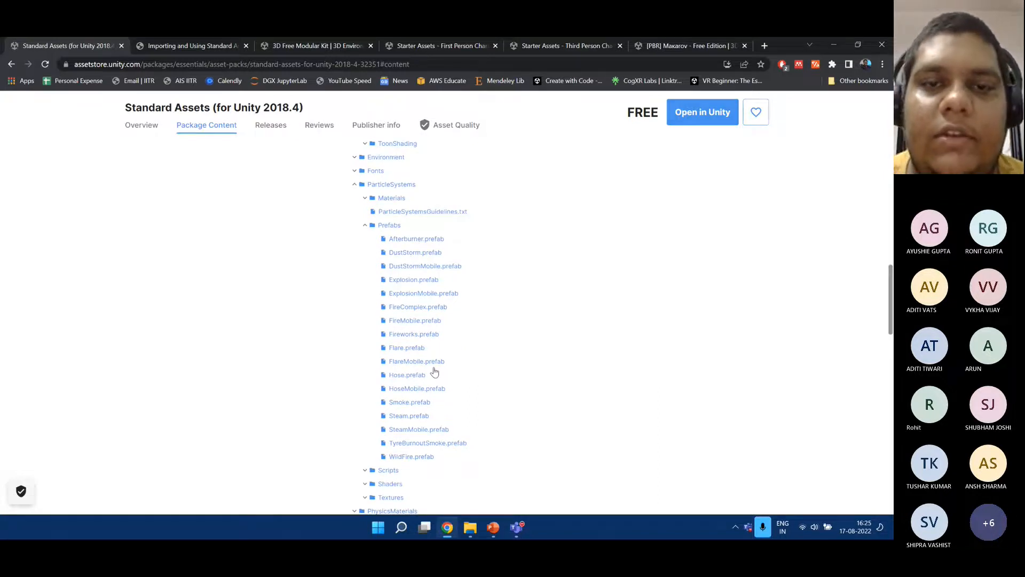
{"action": "scroll", "coordinate": [435, 373], "scroll_direction": "down", "scroll_amount": 2}
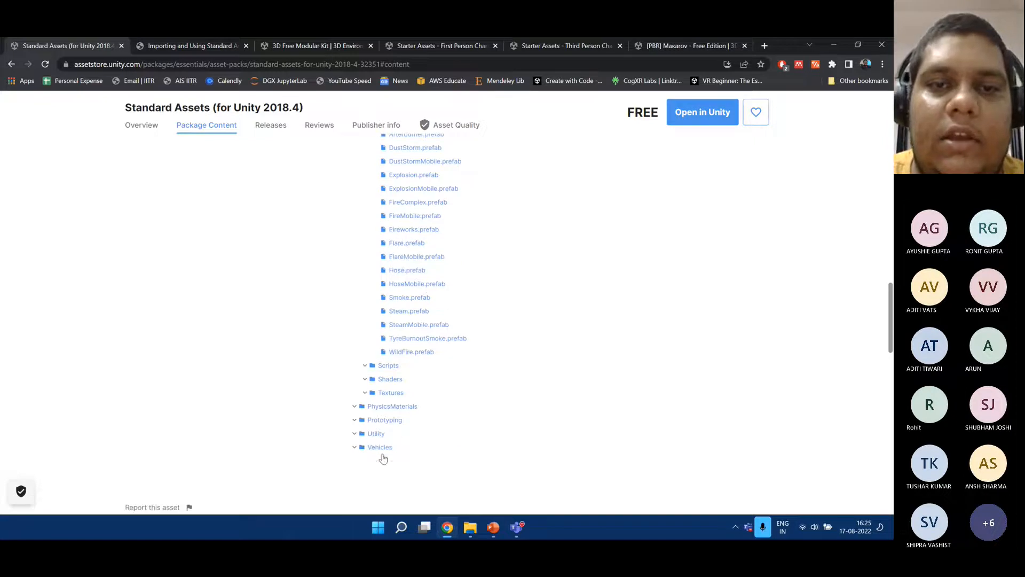
Expand the Vehicles folder and the Prefabs folder of ThirdPersonCharacter in the package content.
{"action": "left_click", "coordinate": [379, 447]}
{"action": "scroll", "coordinate": [387, 427], "scroll_direction": "down", "scroll_amount": 1}
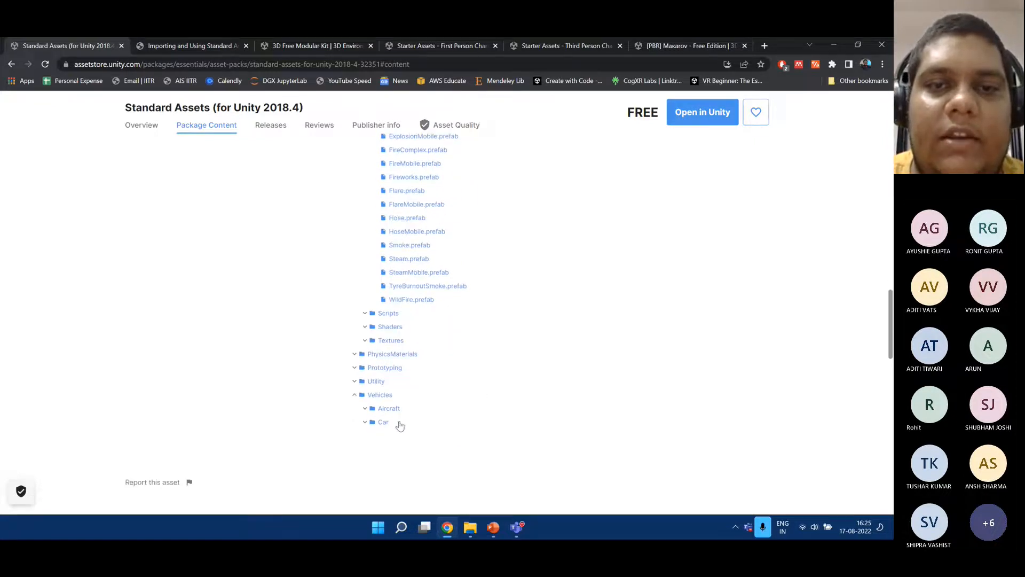
{"action": "scroll", "coordinate": [419, 371], "scroll_direction": "up", "scroll_amount": 8}
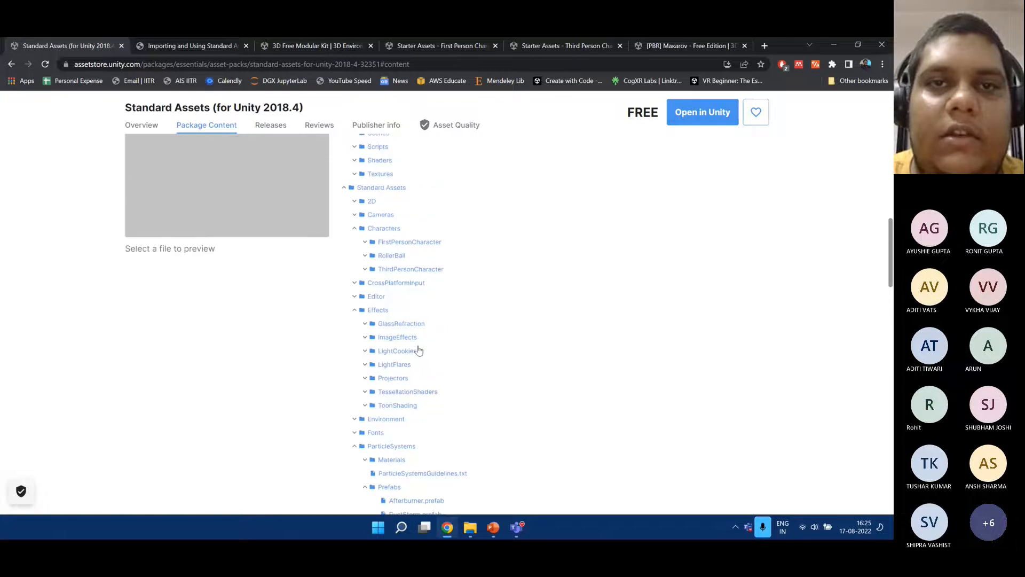
{"action": "left_click", "coordinate": [396, 270]}
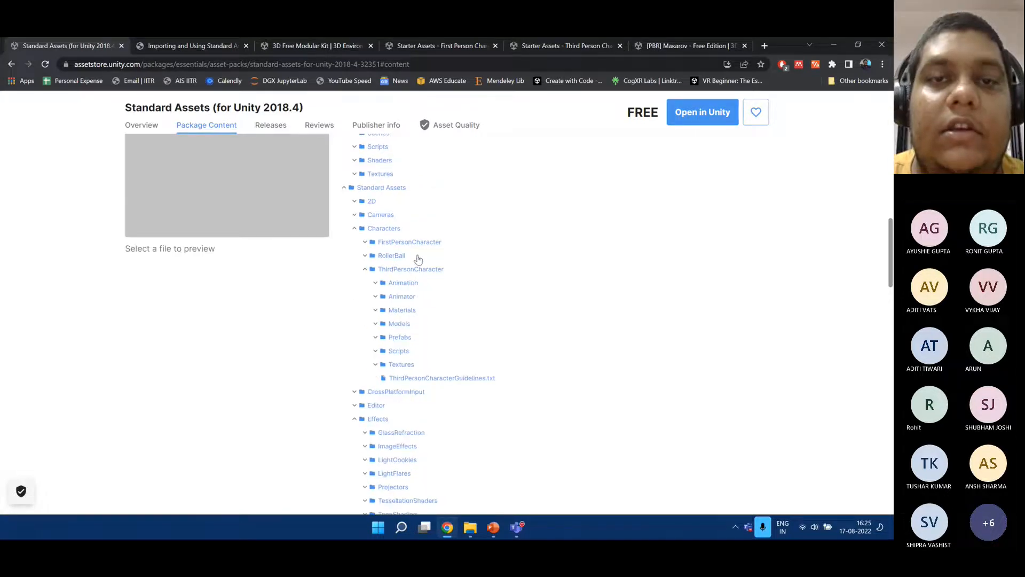
{"action": "left_click", "coordinate": [405, 338]}
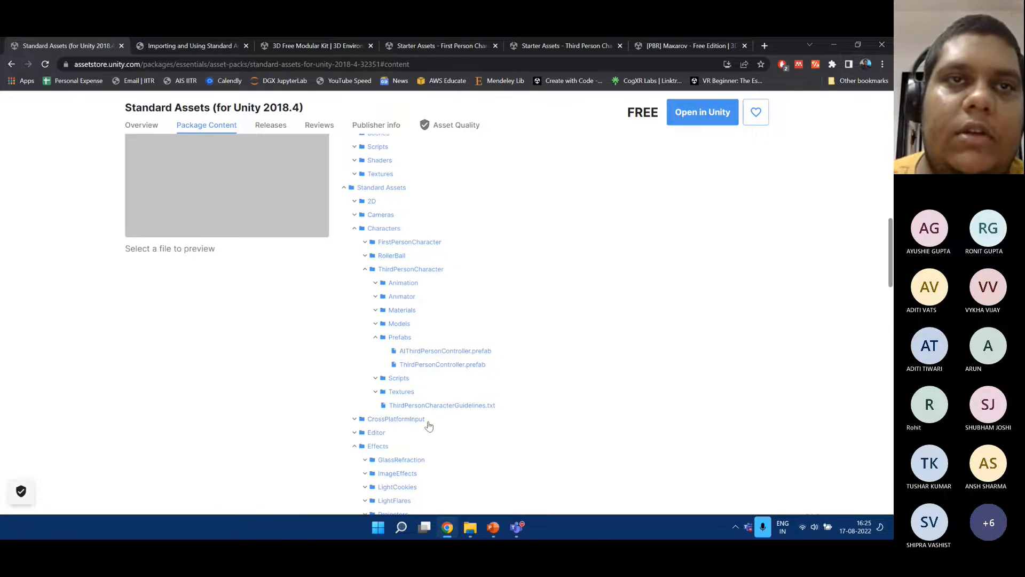
Review the installing and fixing instructions in the article on importing Standard Assets with Unity 2020+.
{"action": "left_click", "coordinate": [214, 45]}
{"action": "scroll", "coordinate": [345, 217], "scroll_direction": "up", "scroll_amount": 15}
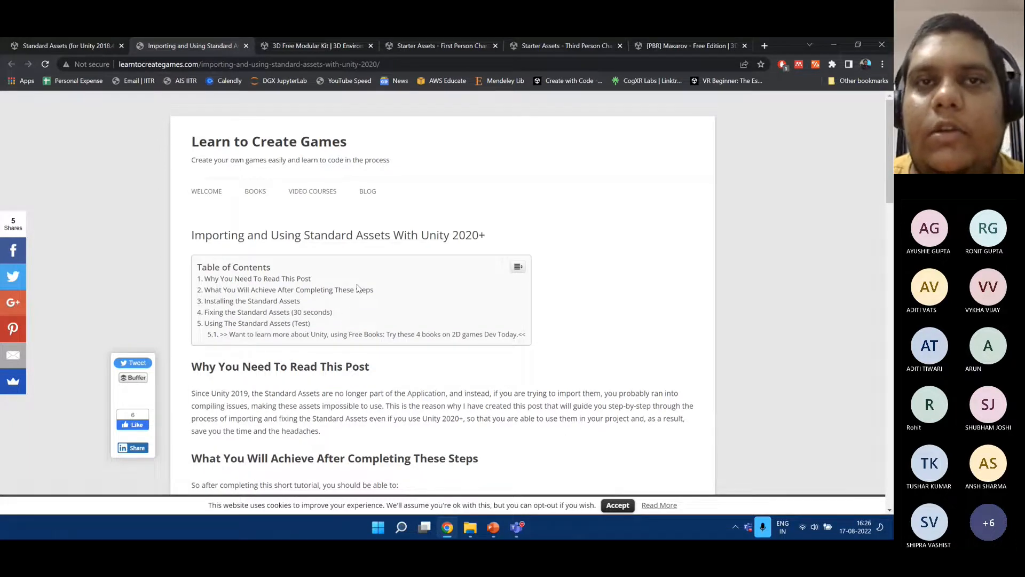
{"action": "scroll", "coordinate": [356, 288], "scroll_direction": "down", "scroll_amount": 6}
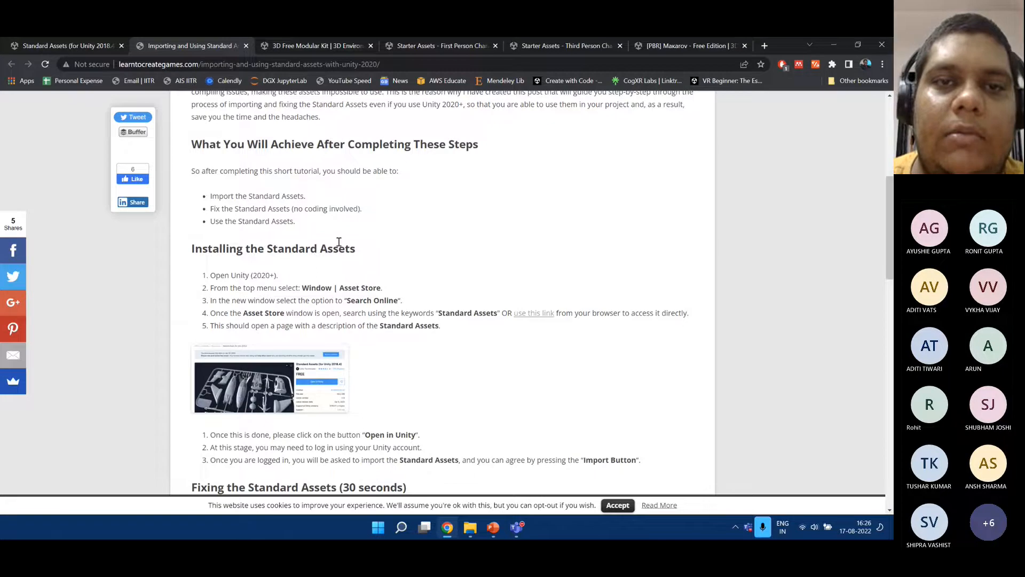
{"action": "scroll", "coordinate": [469, 251], "scroll_direction": "down", "scroll_amount": 3}
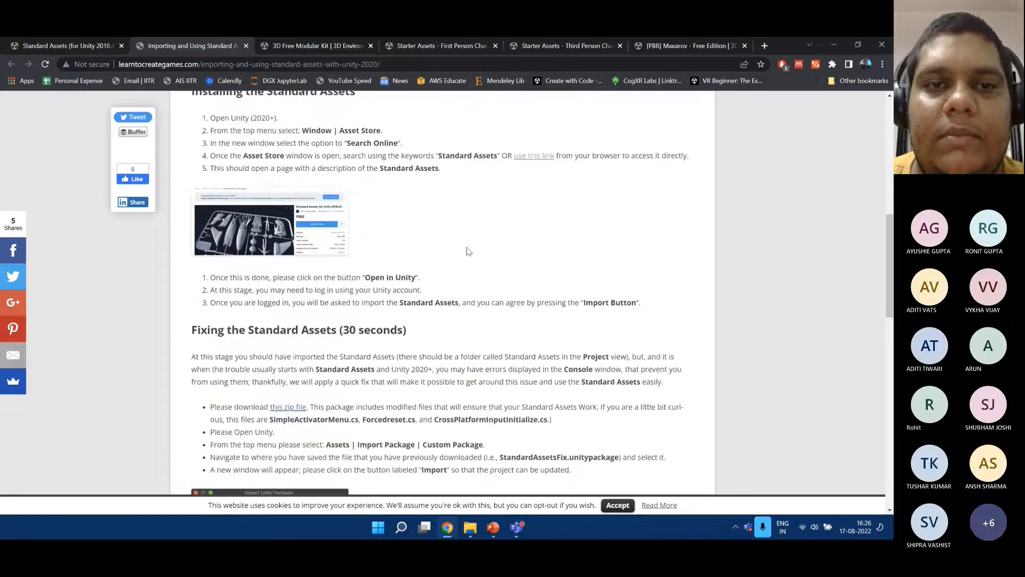
{"action": "scroll", "coordinate": [468, 250], "scroll_direction": "down", "scroll_amount": 2}
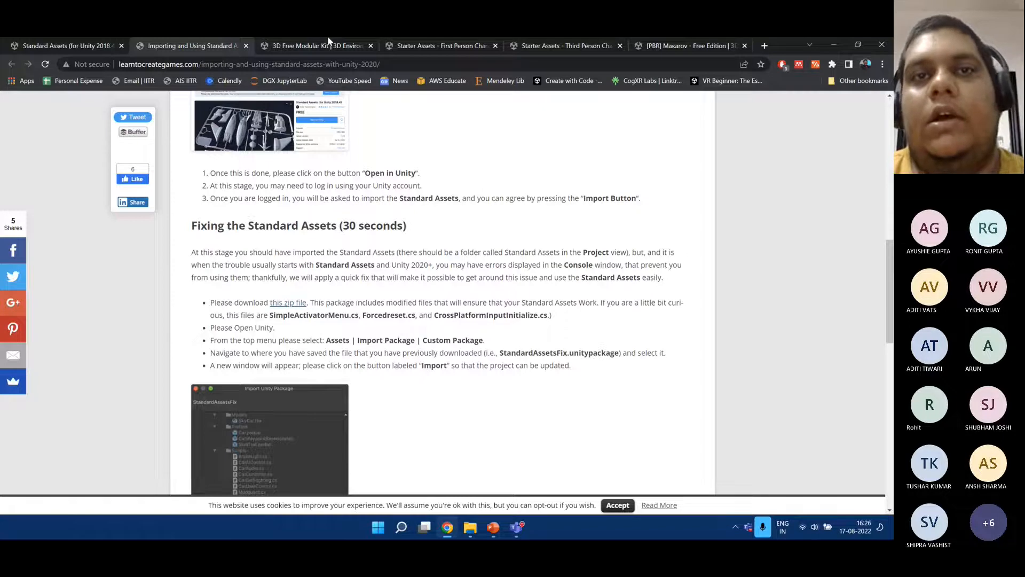
View the details on the 3D Free Modular Kit asset page.
{"action": "left_click", "coordinate": [263, 49]}
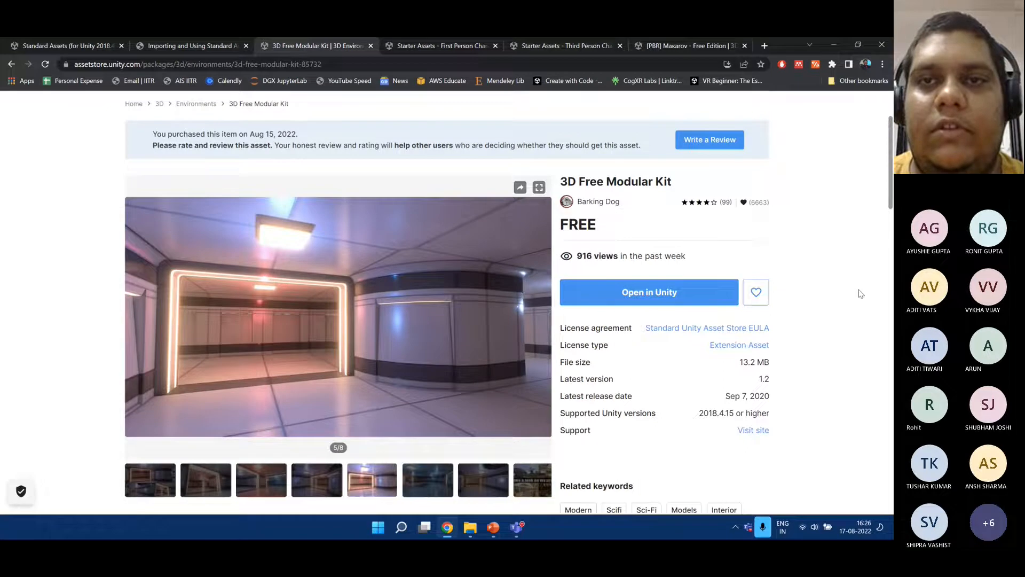
{"action": "scroll", "coordinate": [861, 294], "scroll_direction": "down", "scroll_amount": 1}
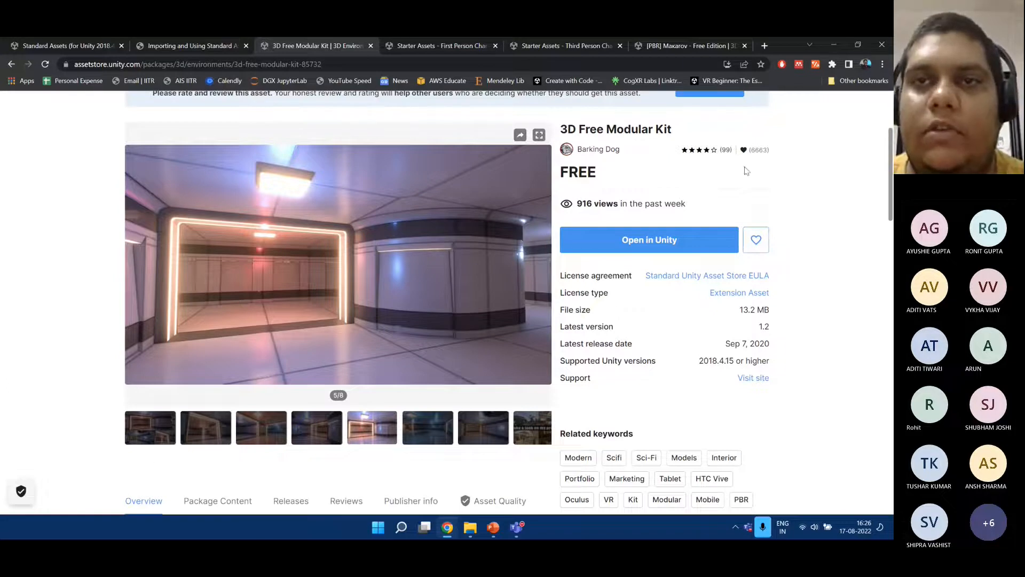
Create a new project named VIPS-VR-Shooter in Unity Hub, using the 3D Core template.
{"action": "left_click", "coordinate": [380, 528]}
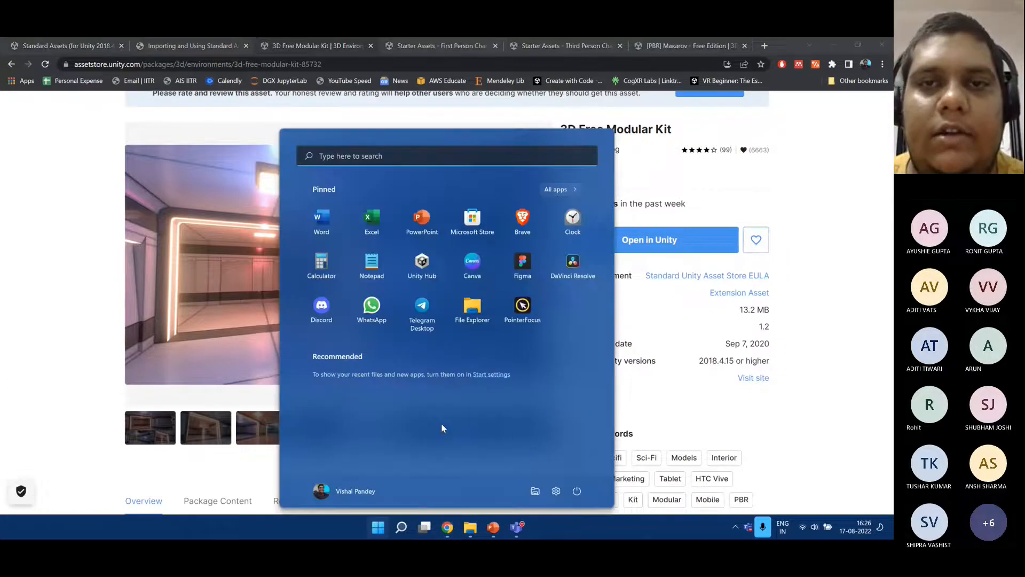
{"action": "left_click", "coordinate": [441, 273]}
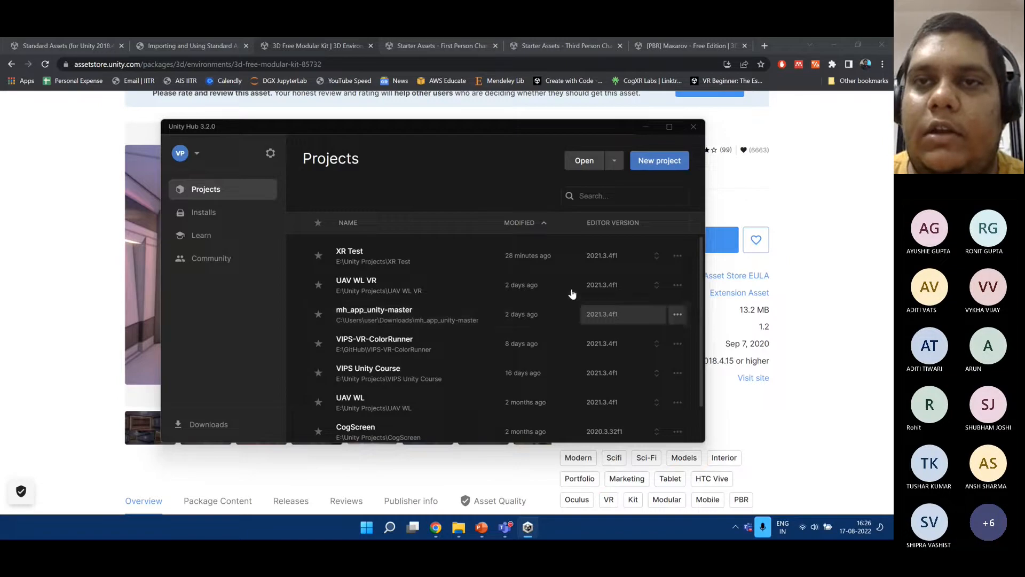
{"action": "left_click", "coordinate": [658, 168]}
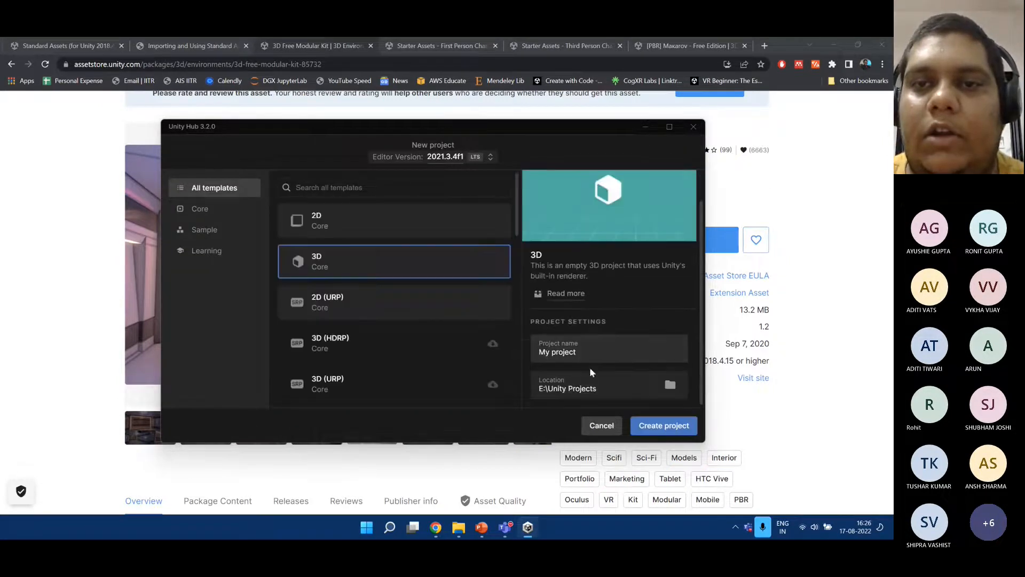
{"action": "left_click_drag", "start_coordinate": [587, 354], "coordinate": [528, 365]}
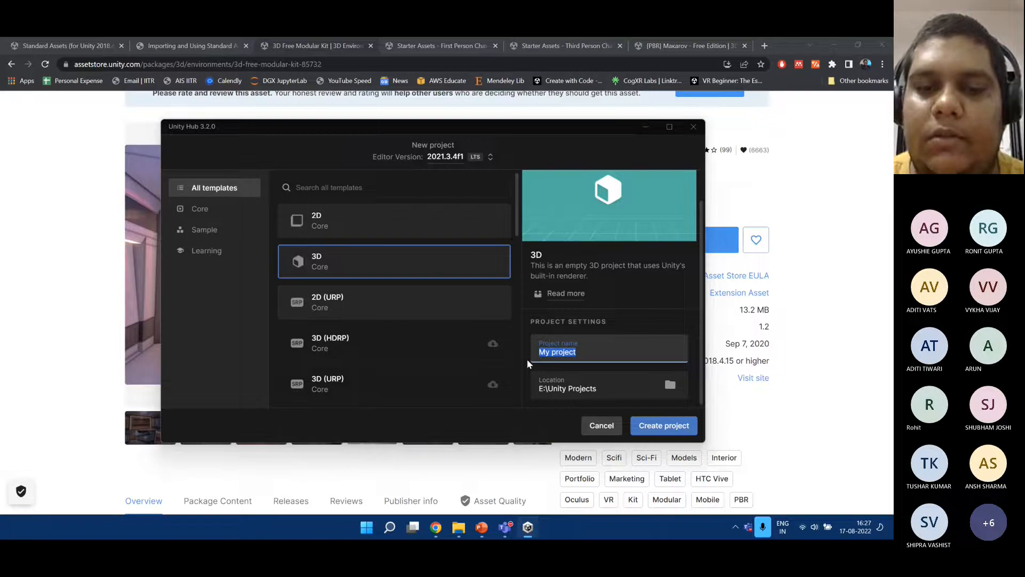
{"action": "type", "text": "V"}
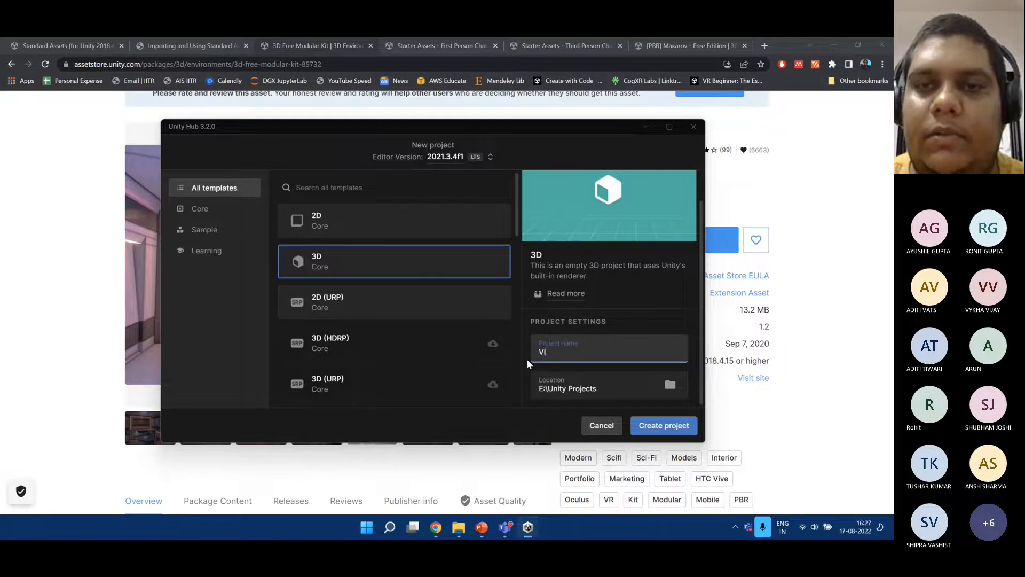
{"action": "type", "text": "IPS"}
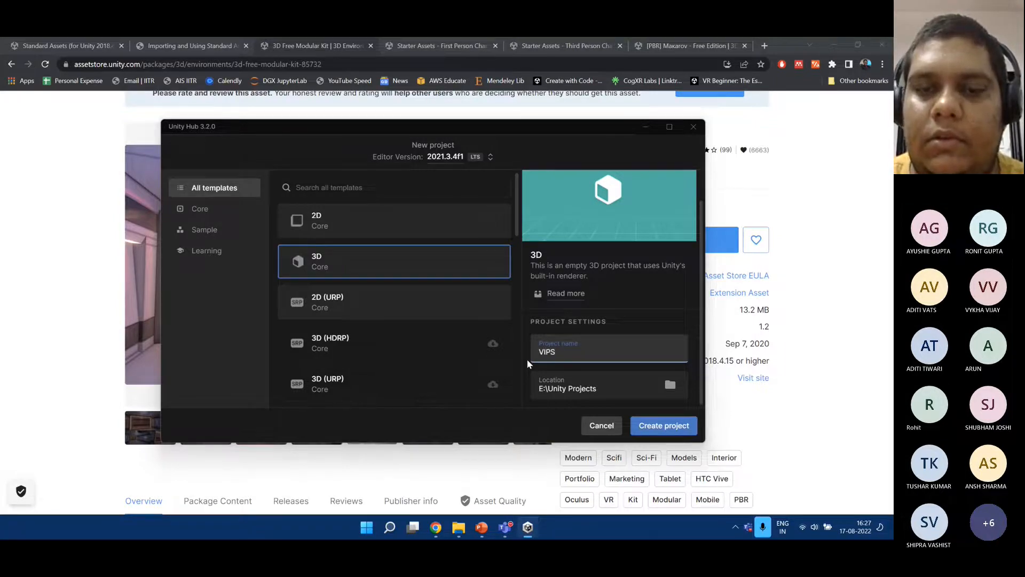
{"action": "type", "text": "-VR"}
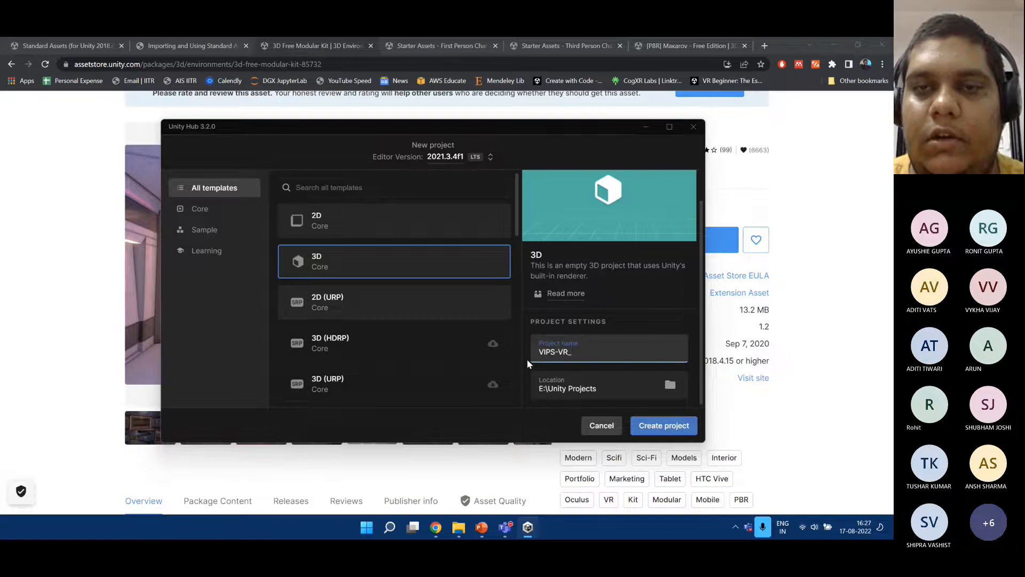
{"action": "type", "text": "-Sh"}
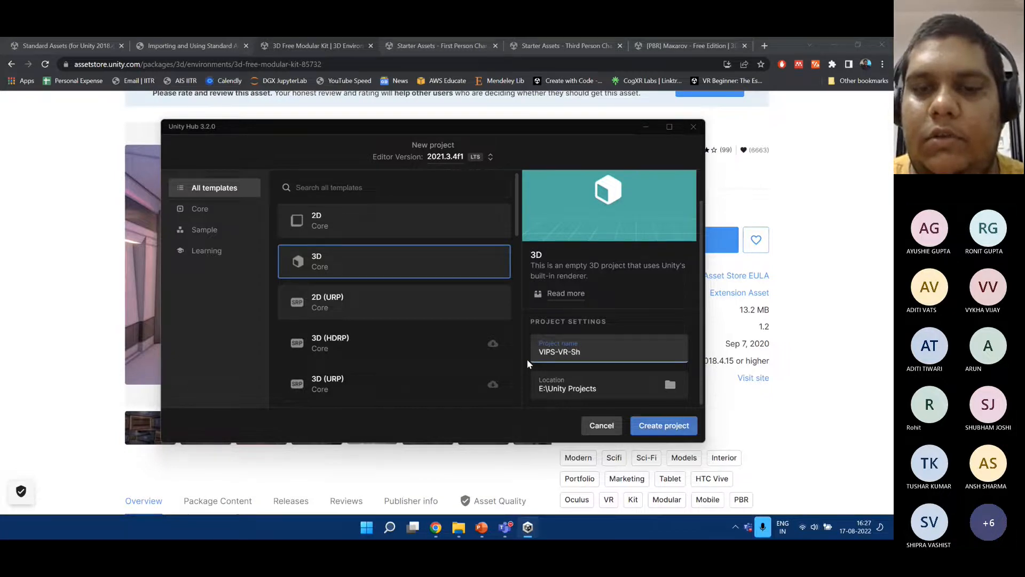
{"action": "type", "text": "ooter"}
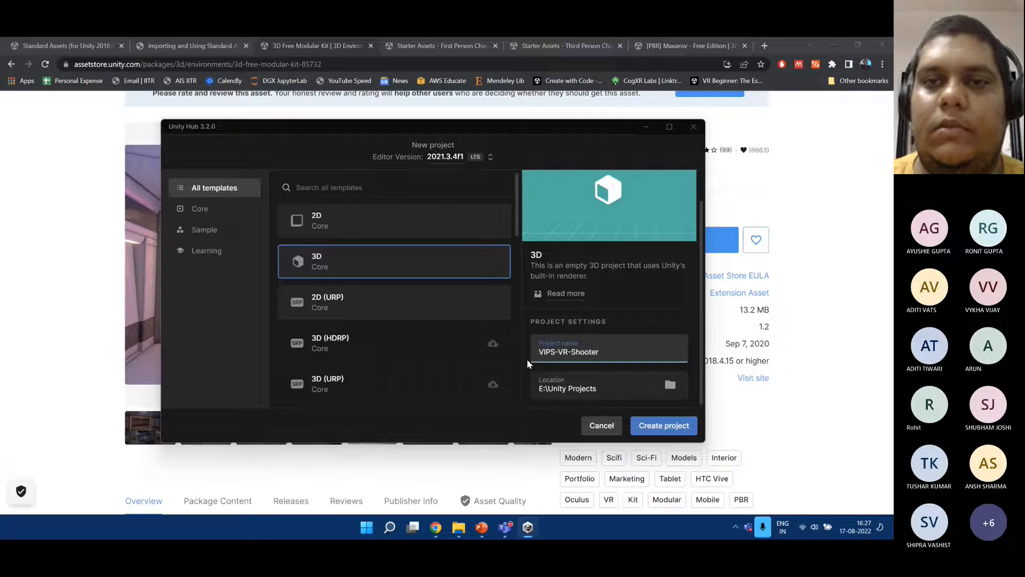
{"action": "left_click", "coordinate": [663, 426]}
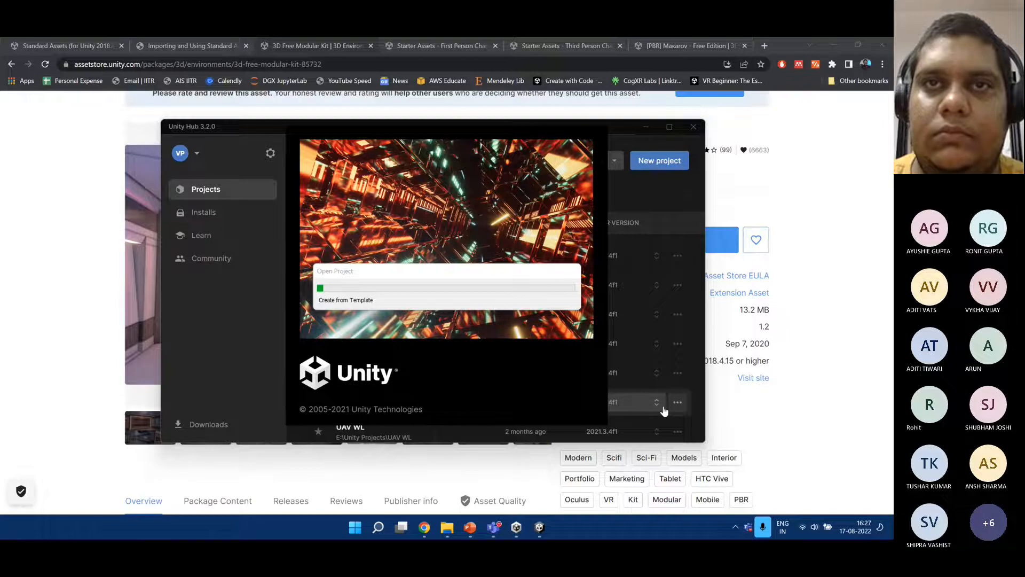
Review the details on the Starter Assets - First Person Character Controller page in the browser.
{"action": "left_click", "coordinate": [847, 204]}
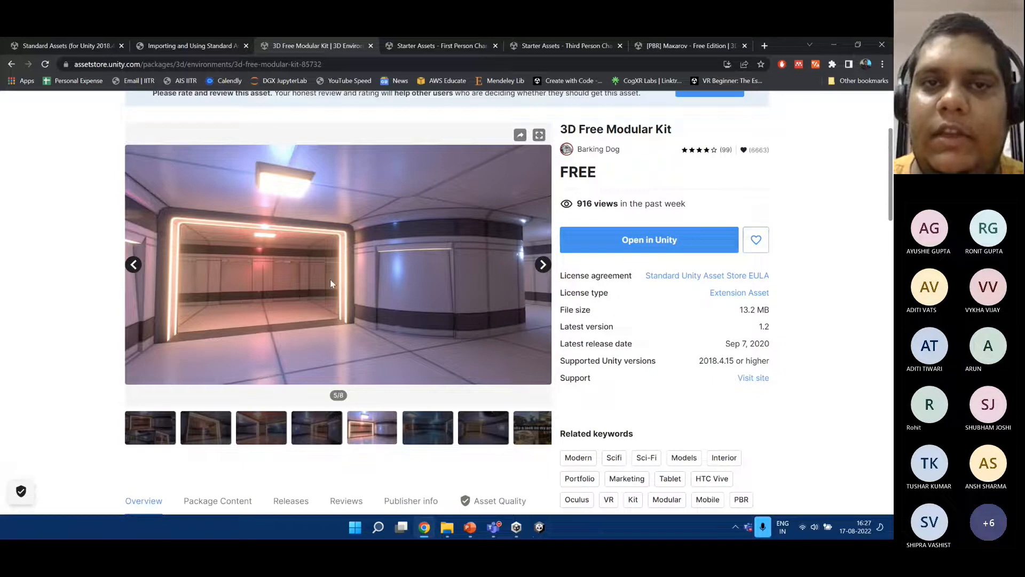
{"action": "left_click", "coordinate": [440, 47]}
{"action": "scroll", "coordinate": [717, 268], "scroll_direction": "down", "scroll_amount": 2}
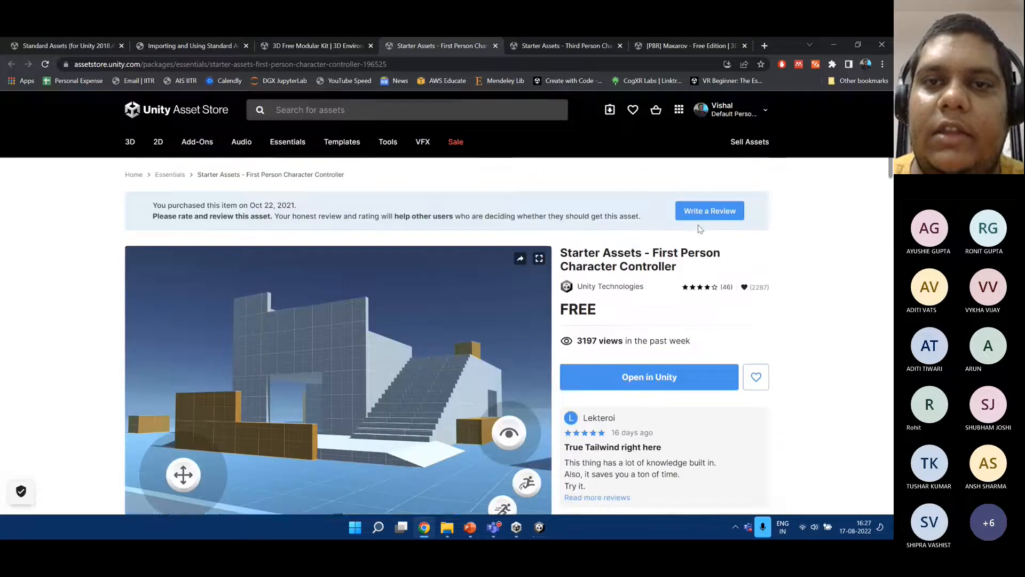
{"action": "scroll", "coordinate": [846, 303], "scroll_direction": "down", "scroll_amount": 1}
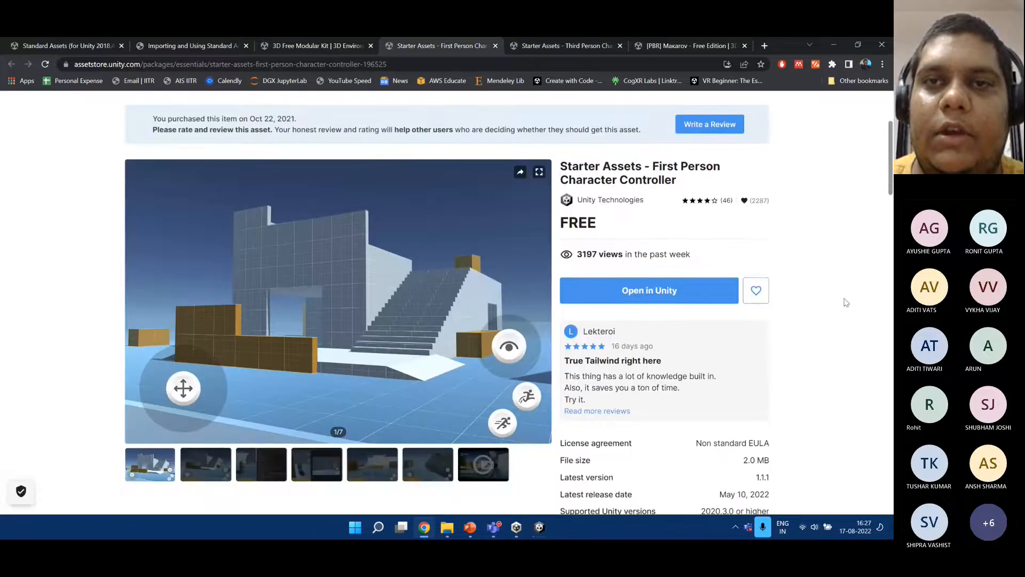
{"action": "scroll", "coordinate": [846, 302], "scroll_direction": "down", "scroll_amount": 1}
{"action": "scroll", "coordinate": [845, 302], "scroll_direction": "up", "scroll_amount": 1}
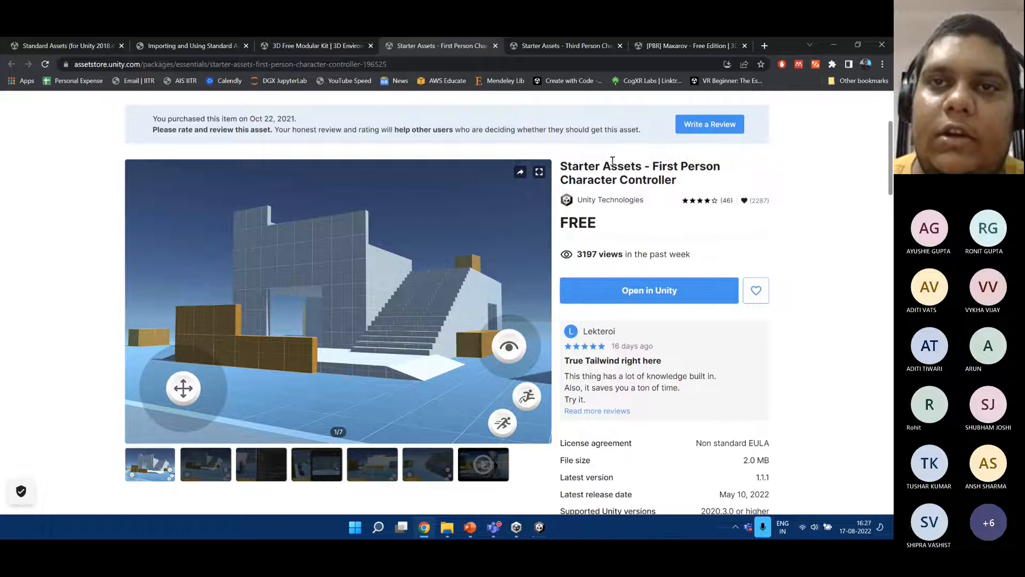
{"action": "left_click_drag", "start_coordinate": [659, 167], "coordinate": [678, 182]}
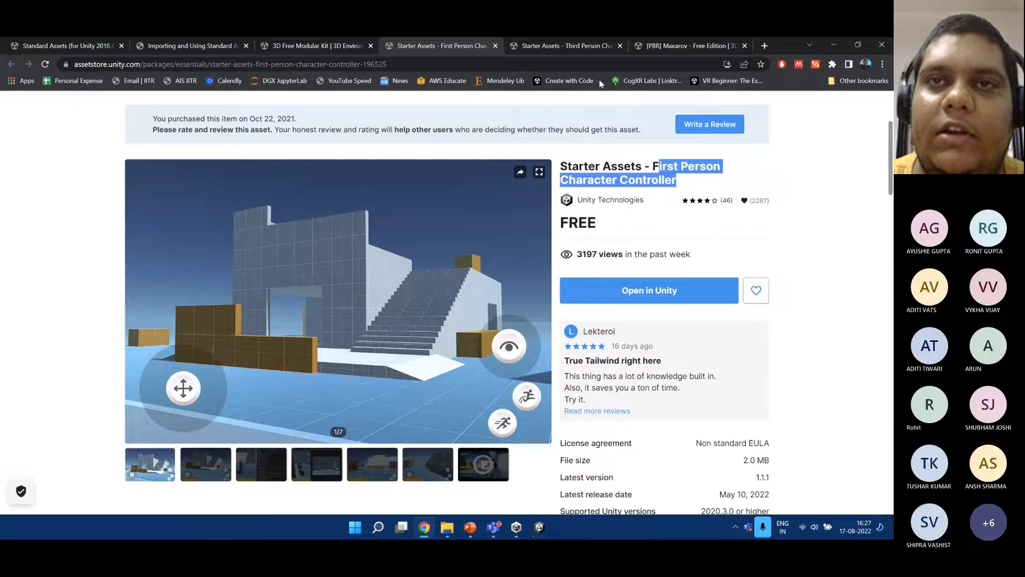
Review the Starter Assets - Third Person Character Controller page and return to the First Person Character Controller page.
{"action": "left_click", "coordinate": [557, 49]}
{"action": "scroll", "coordinate": [648, 215], "scroll_direction": "down", "scroll_amount": 3}
{"action": "left_click_drag", "start_coordinate": [650, 216], "coordinate": [679, 232]}
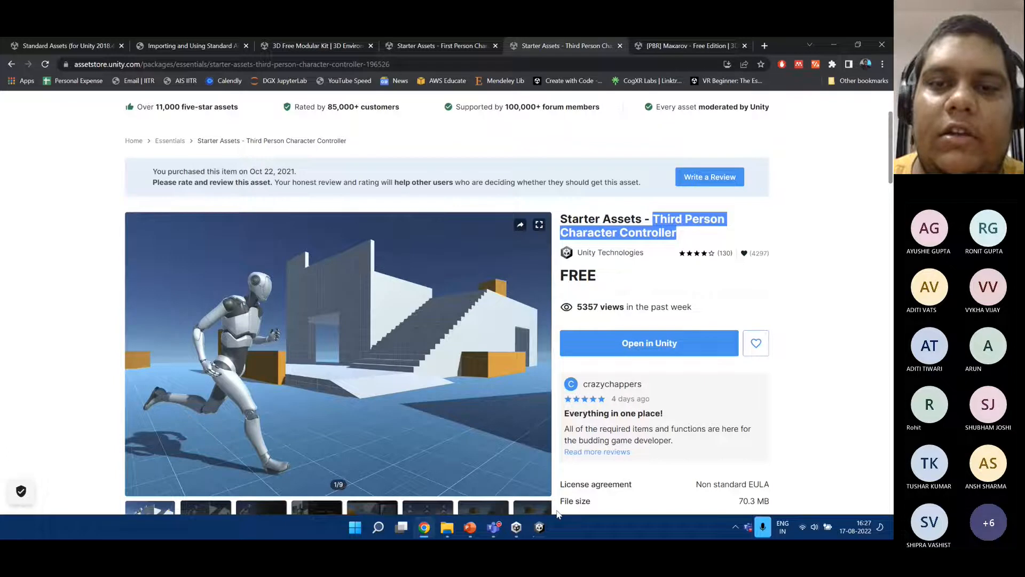
{"action": "scroll", "coordinate": [769, 255], "scroll_direction": "down", "scroll_amount": 1}
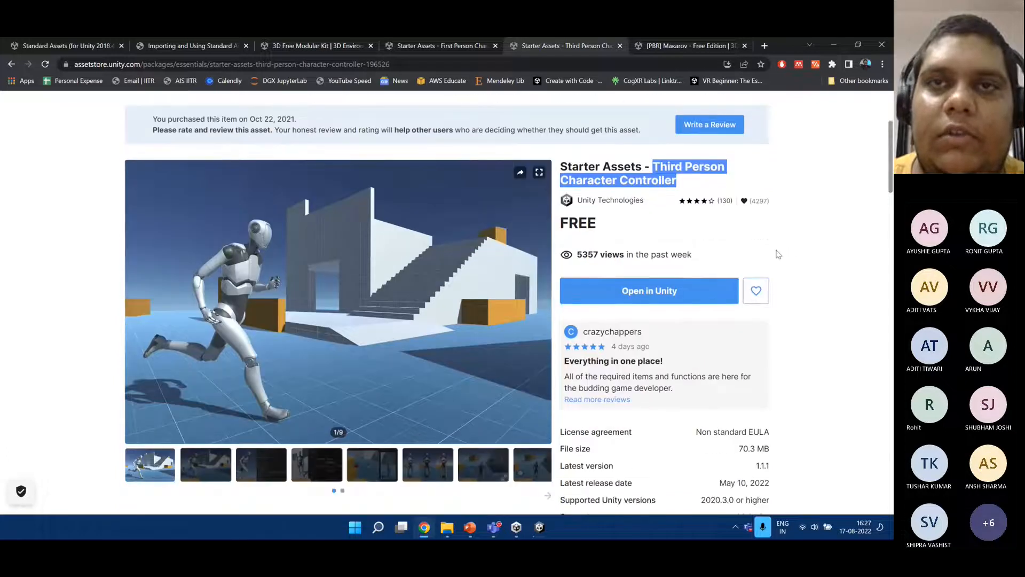
{"action": "scroll", "coordinate": [778, 255], "scroll_direction": "up", "scroll_amount": 3}
{"action": "left_click", "coordinate": [464, 48]}
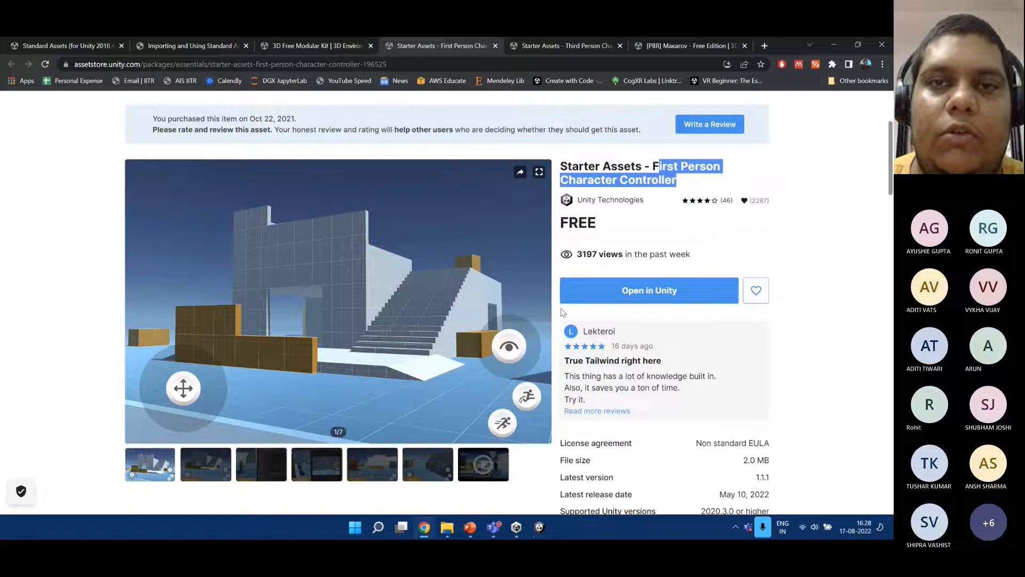
{"action": "scroll", "coordinate": [563, 312], "scroll_direction": "down", "scroll_amount": 1}
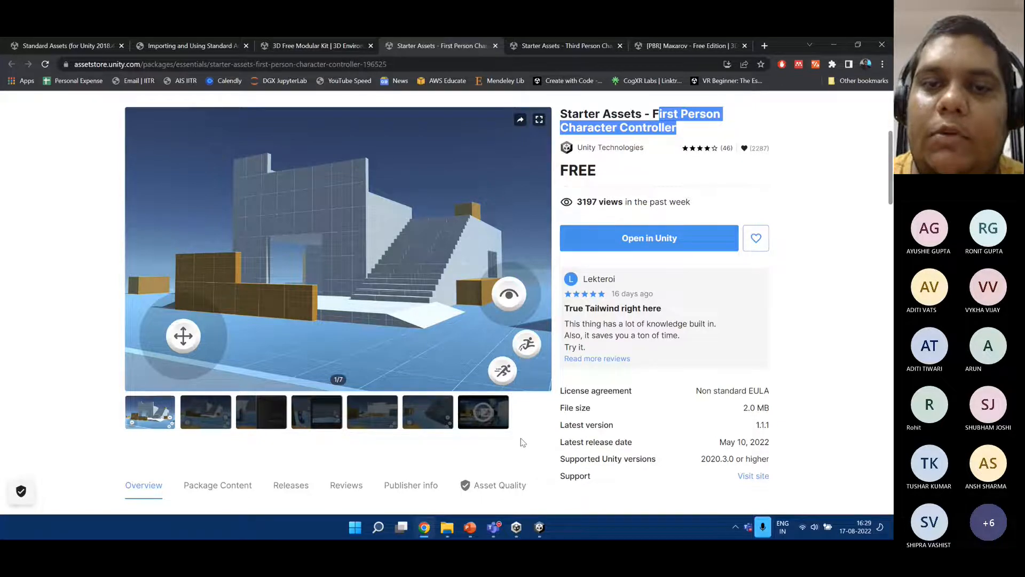
Open the 3D Free Modular Kit in the Unity Editor from its asset store page.
{"action": "left_click", "coordinate": [540, 527]}
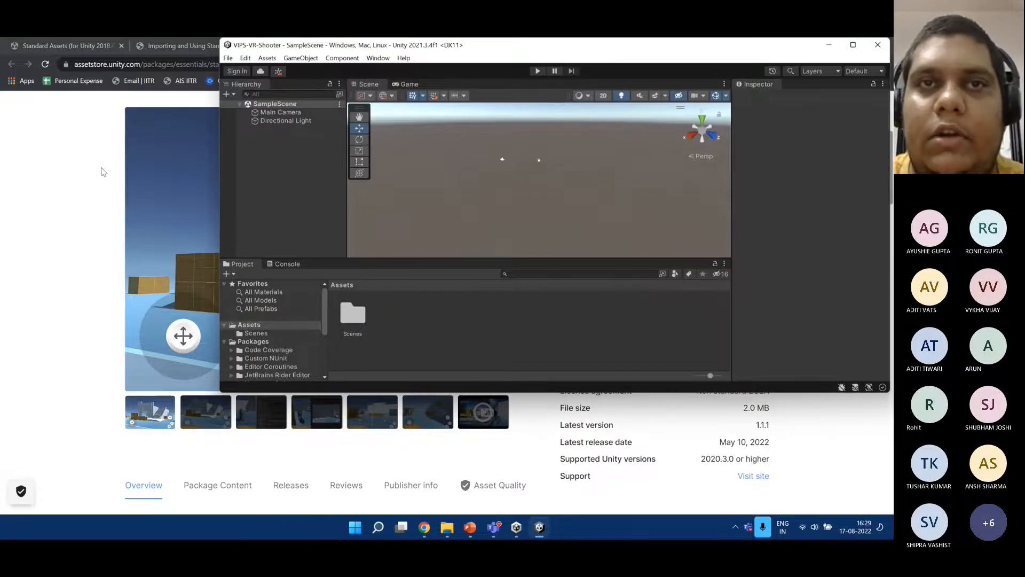
{"action": "left_click", "coordinate": [60, 174]}
{"action": "left_click", "coordinate": [335, 44]}
{"action": "left_click", "coordinate": [631, 240]}
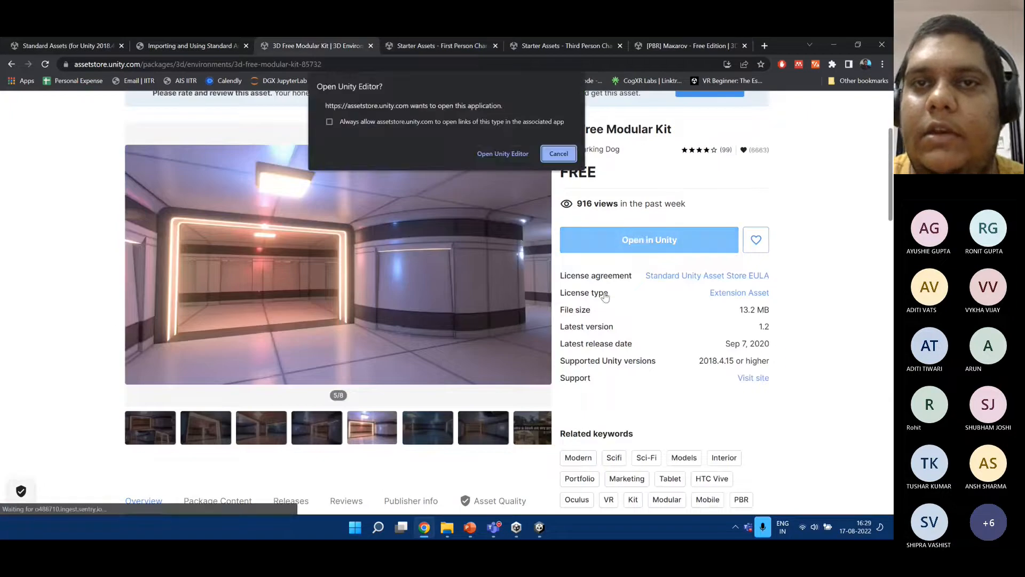
{"action": "left_click", "coordinate": [556, 153]}
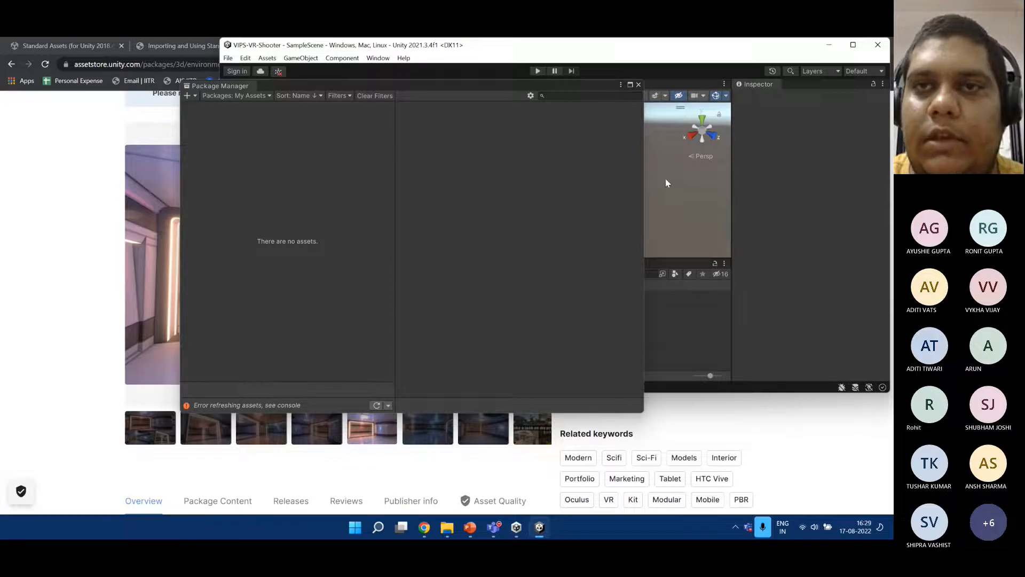
Close the Package Manager and examine the Package Manager errors in the Console.
{"action": "left_click_drag", "start_coordinate": [575, 84], "coordinate": [311, 127]}
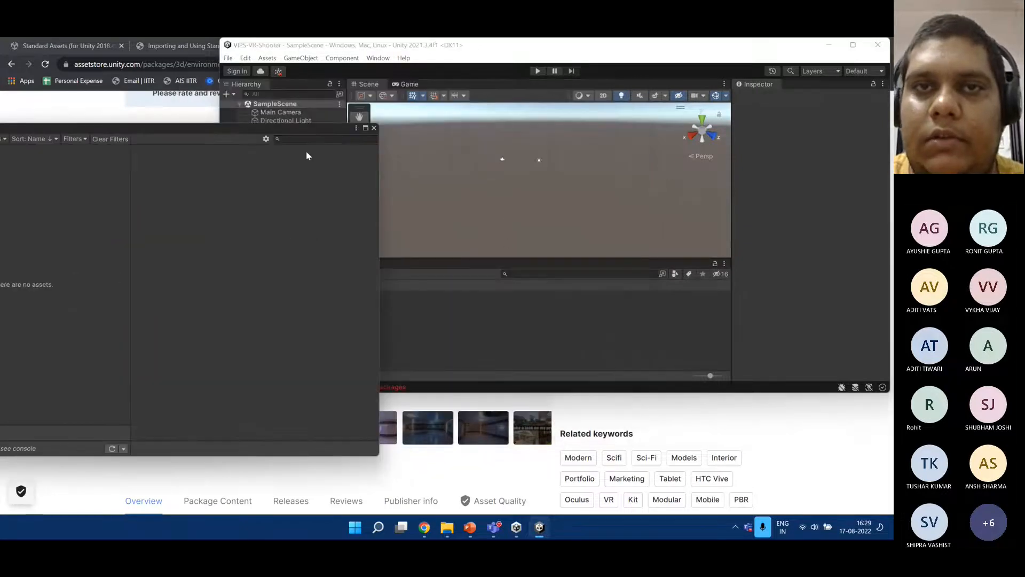
{"action": "left_click", "coordinate": [374, 127]}
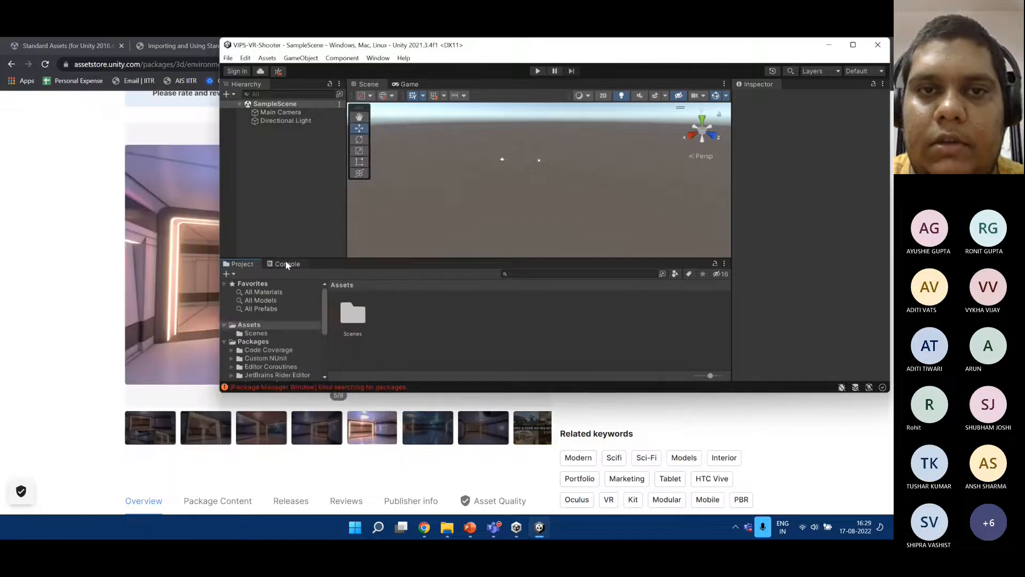
{"action": "left_click", "coordinate": [286, 264]}
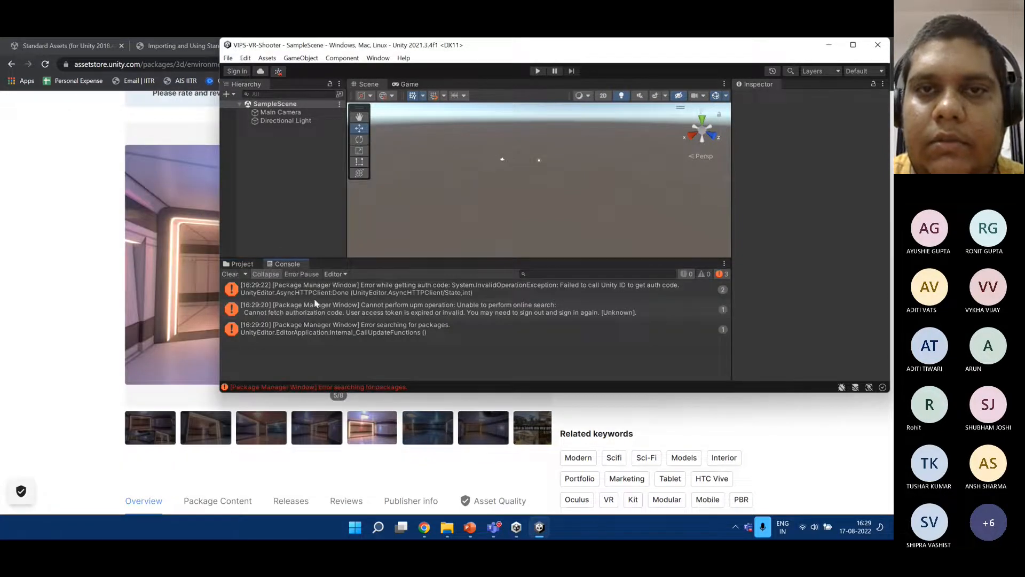
{"action": "left_click", "coordinate": [450, 290]}
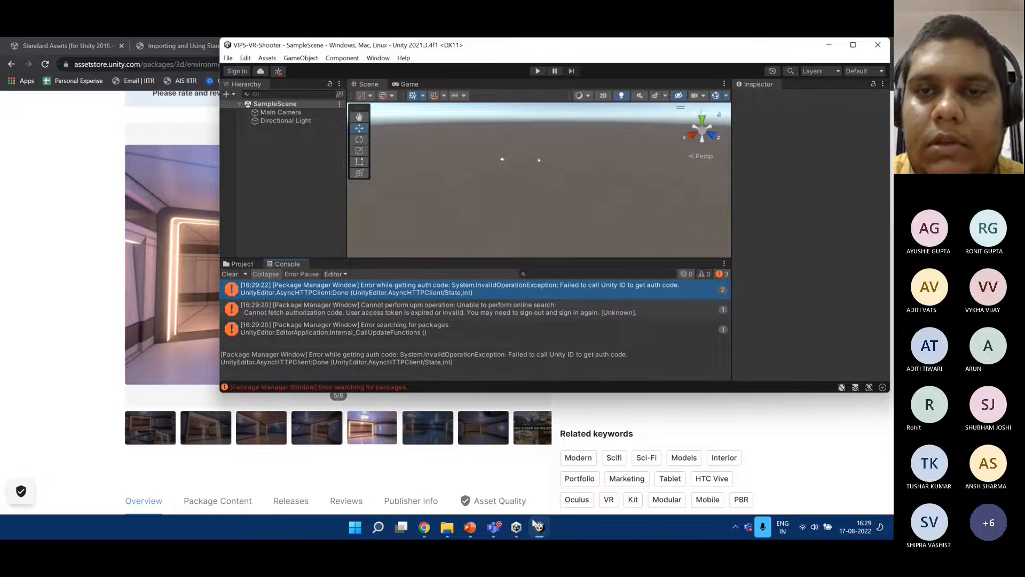
Sign out of the Unity account in Unity Hub and sign back in through the browser.
{"action": "left_click", "coordinate": [536, 526]}
{"action": "left_click", "coordinate": [197, 155]}
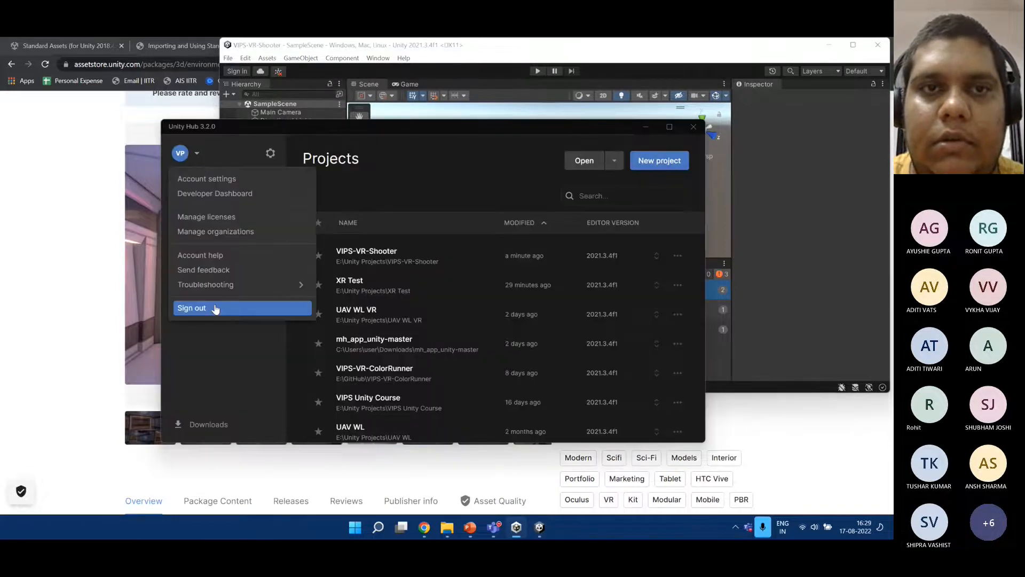
{"action": "left_click", "coordinate": [215, 309]}
{"action": "left_click", "coordinate": [197, 154]}
{"action": "mouse_move", "coordinate": [220, 255]}
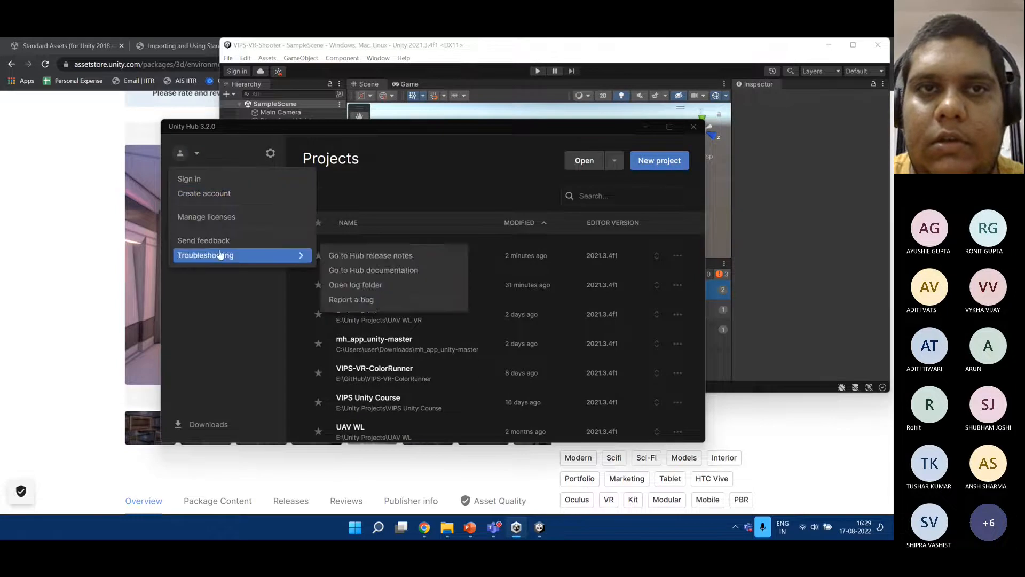
{"action": "left_click", "coordinate": [218, 186]}
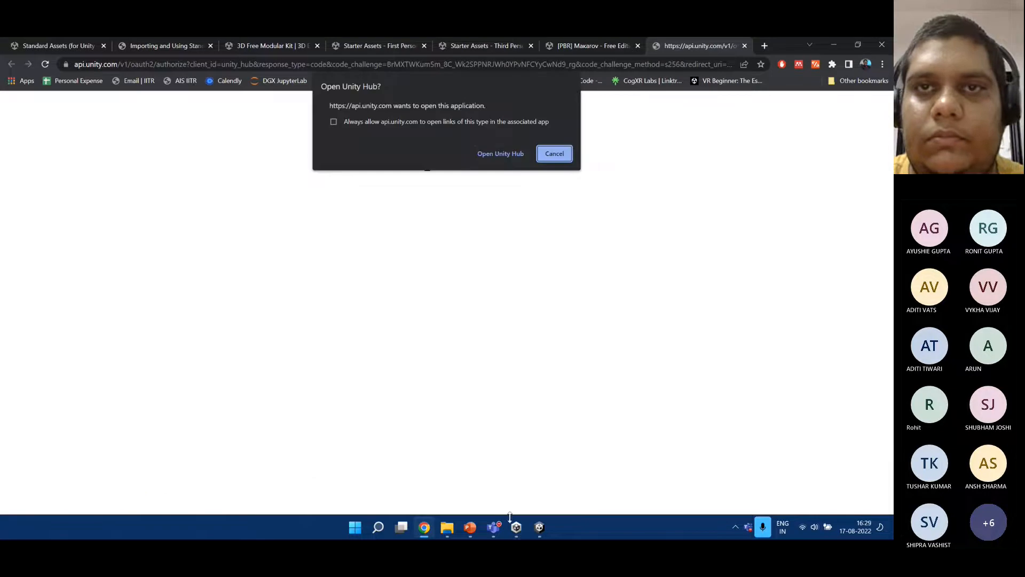
{"action": "left_click", "coordinate": [502, 154]}
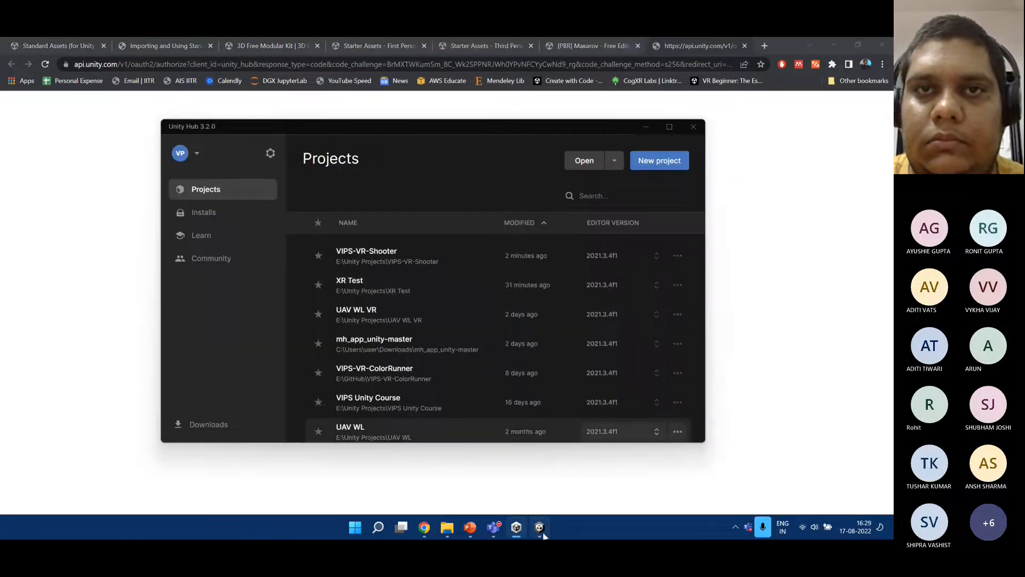
Reopen the Package Manager in the VIPS-VR-Shooter project and list the packages from My Assets.
{"action": "left_click", "coordinate": [539, 529]}
{"action": "left_click", "coordinate": [378, 58]}
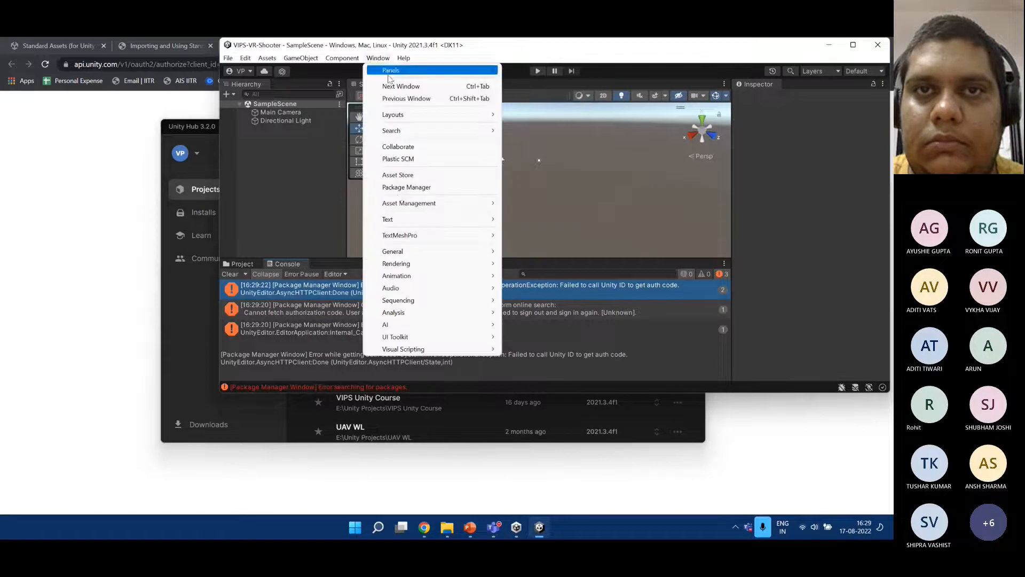
{"action": "left_click", "coordinate": [406, 187]}
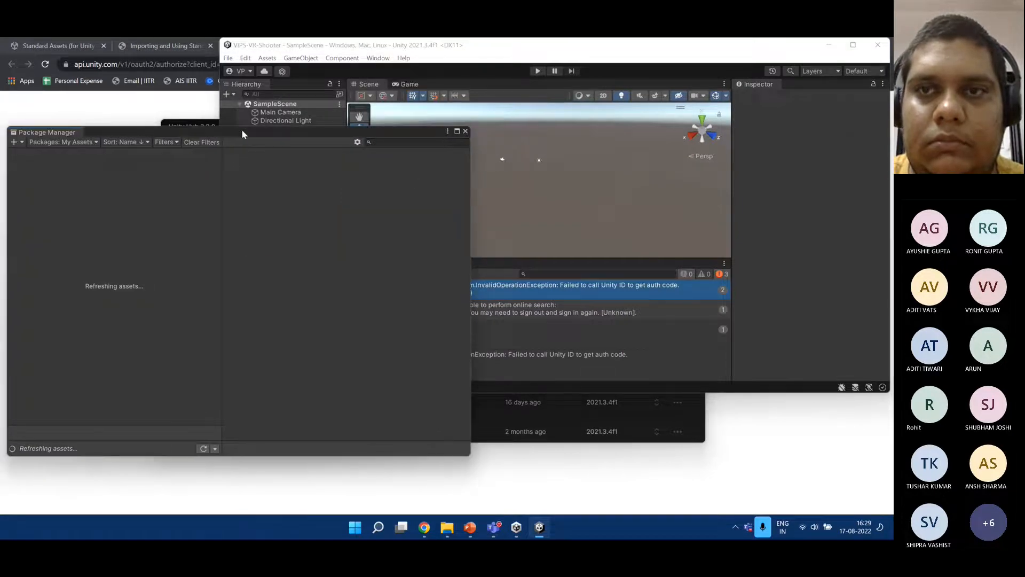
{"action": "left_click_drag", "start_coordinate": [239, 132], "coordinate": [639, 144]}
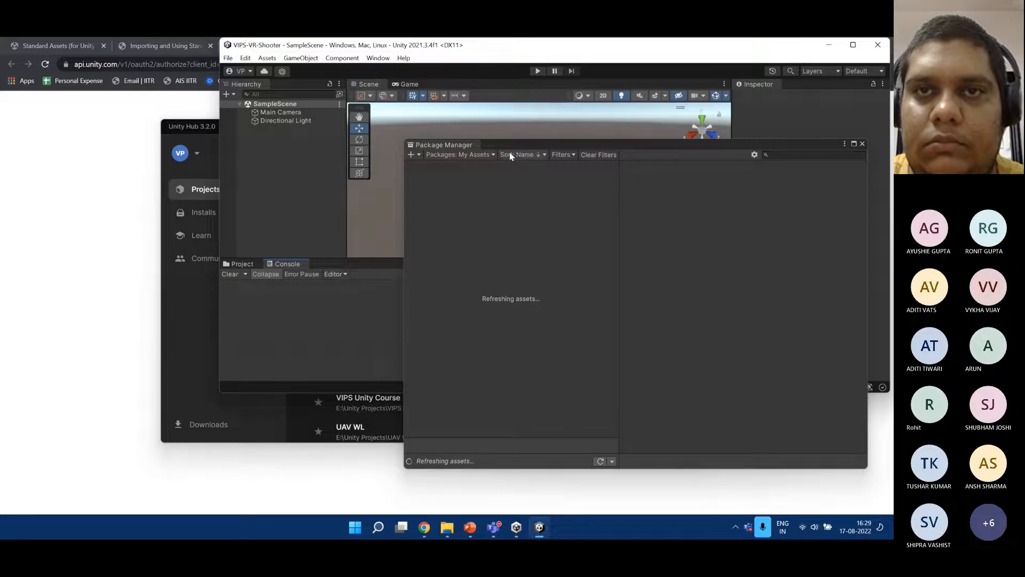
{"action": "left_click", "coordinate": [484, 155]}
{"action": "left_click", "coordinate": [481, 196]}
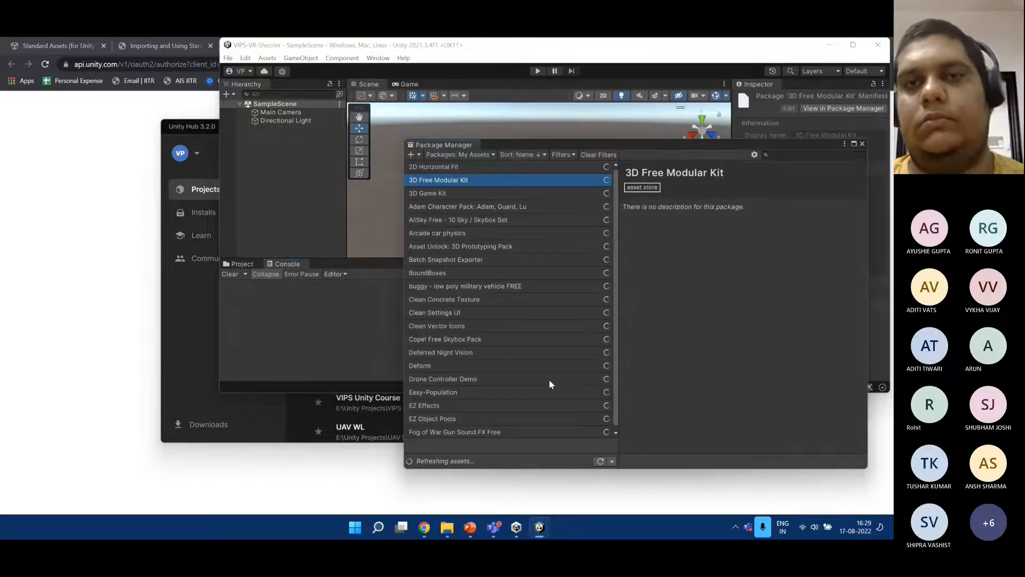
Open Starter Assets - First Person Character Controller in the Unity Editor from its asset store page.
{"action": "left_click", "coordinate": [90, 108]}
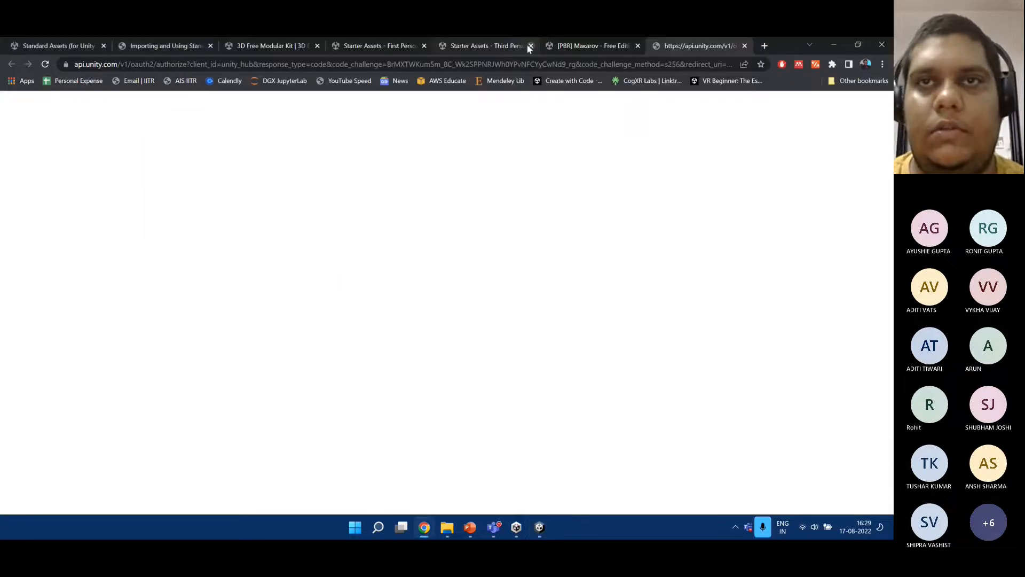
{"action": "left_click", "coordinate": [489, 48]}
{"action": "left_click", "coordinate": [381, 46]}
{"action": "left_click", "coordinate": [649, 238]}
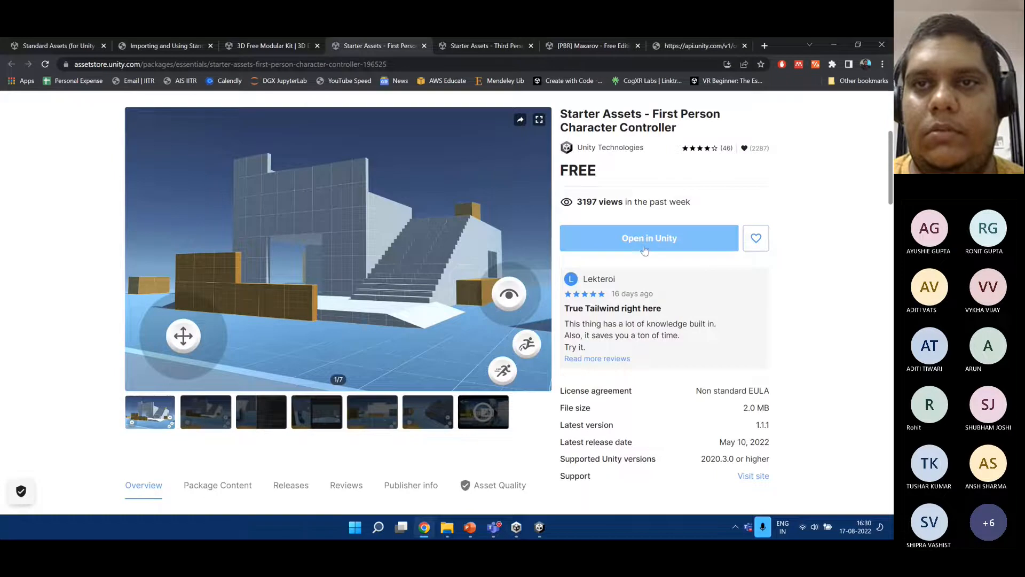
{"action": "left_click", "coordinate": [503, 154]}
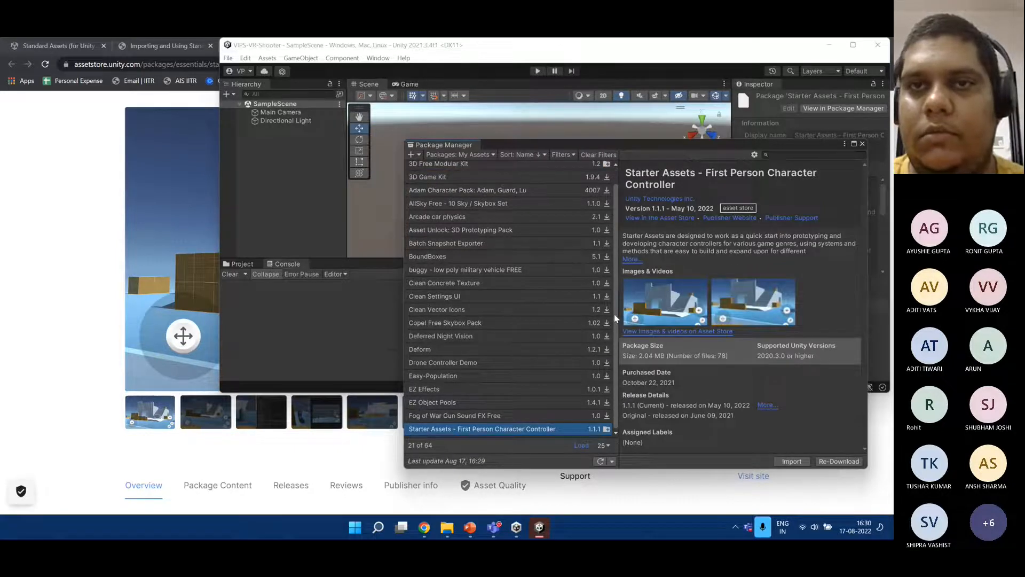
Import all contents of the 3D Free Modular Kit package into the project.
{"action": "scroll", "coordinate": [591, 226], "scroll_direction": "up", "scroll_amount": 1}
{"action": "left_click", "coordinate": [448, 180]}
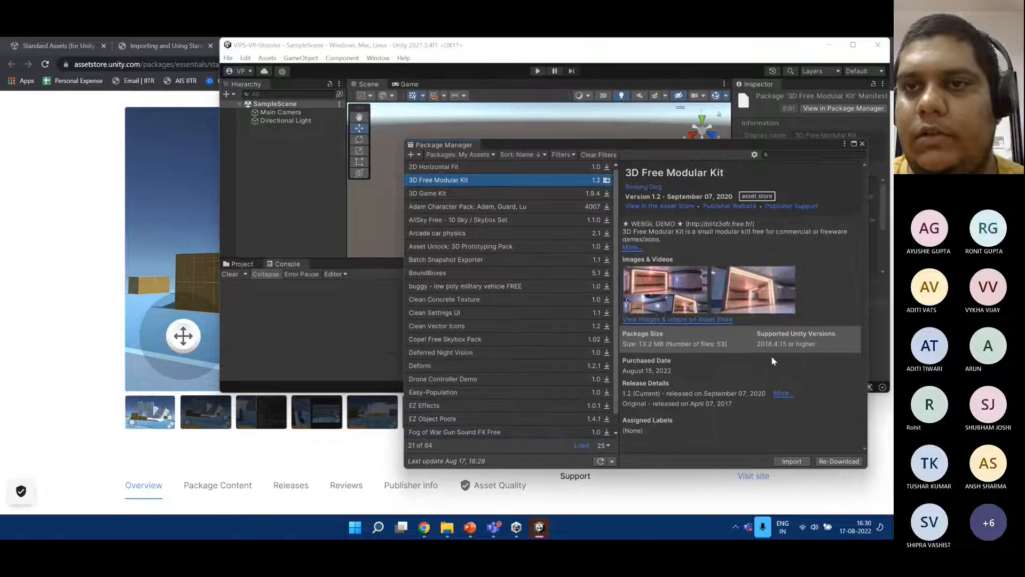
{"action": "left_click", "coordinate": [789, 463]}
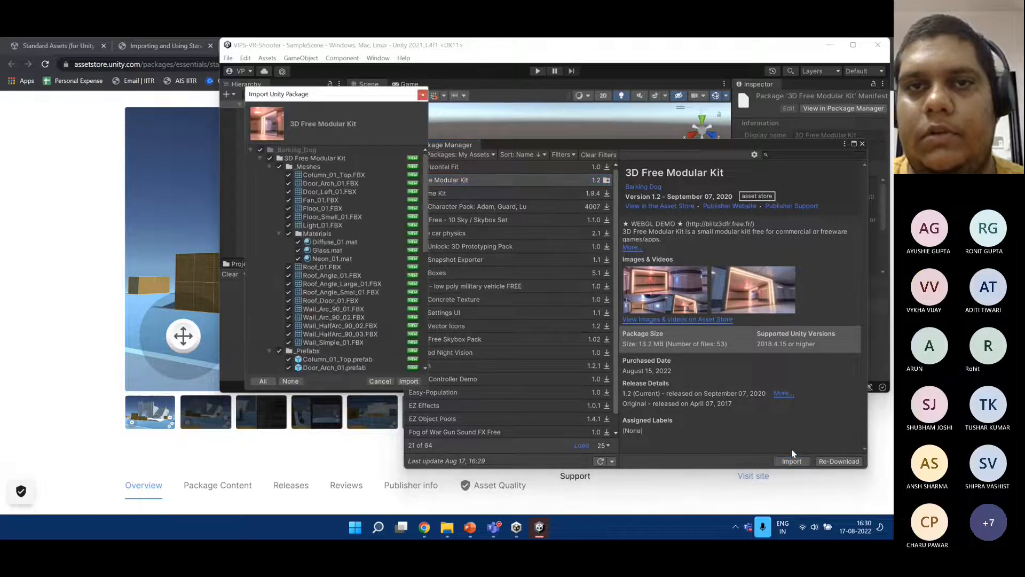
{"action": "left_click", "coordinate": [409, 381]}
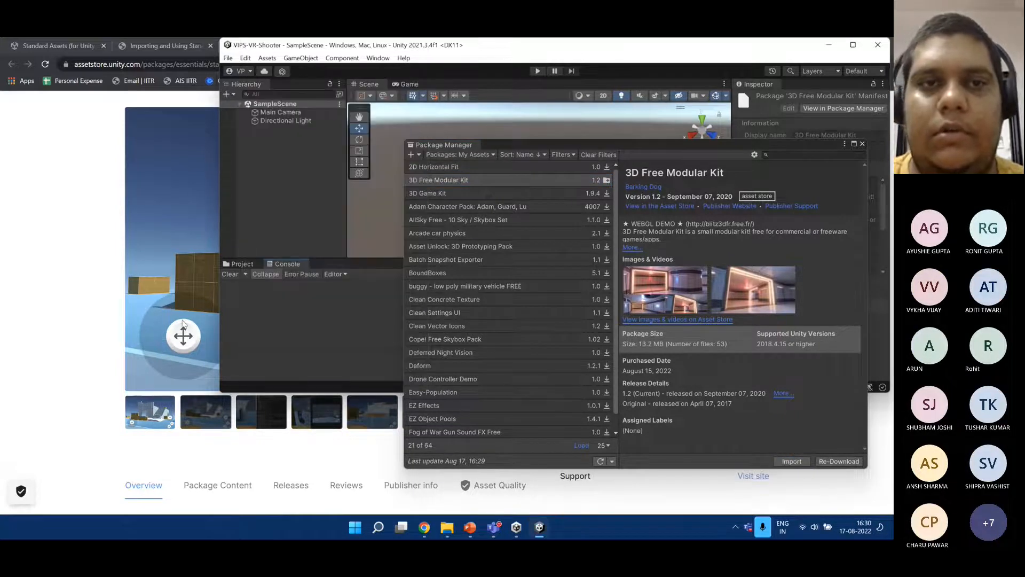
Examine the asset store page of Starter Assets - Third Person Character Controller.
{"action": "left_click", "coordinate": [33, 244]}
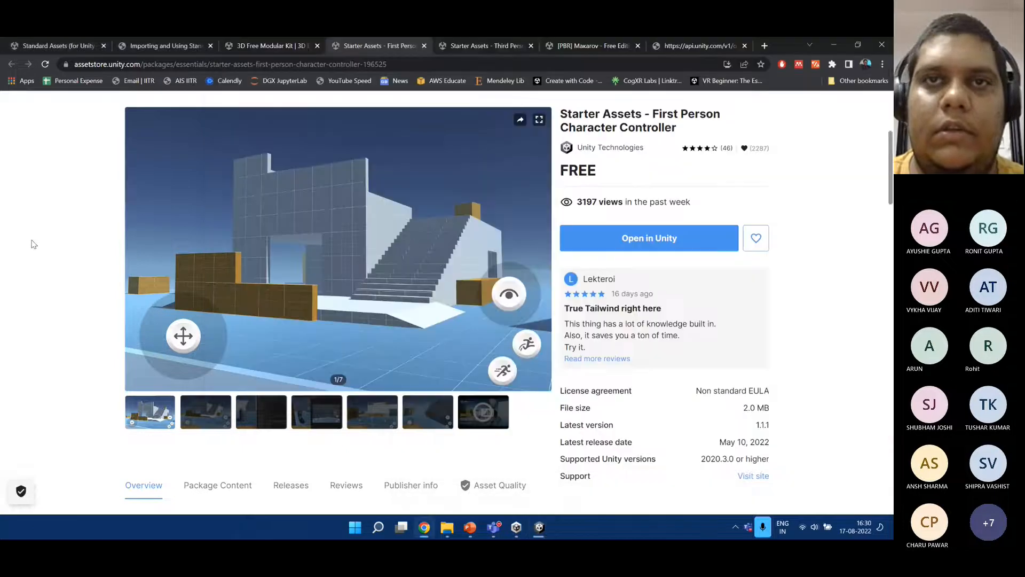
{"action": "left_click", "coordinate": [489, 47]}
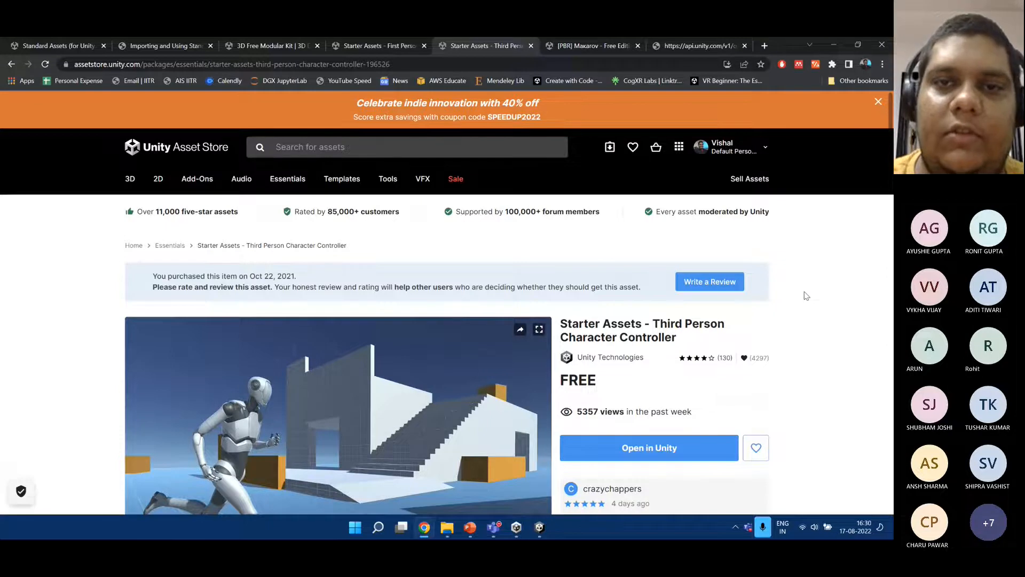
{"action": "scroll", "coordinate": [806, 295], "scroll_direction": "down", "scroll_amount": 1}
{"action": "scroll", "coordinate": [806, 295], "scroll_direction": "down", "scroll_amount": 5}
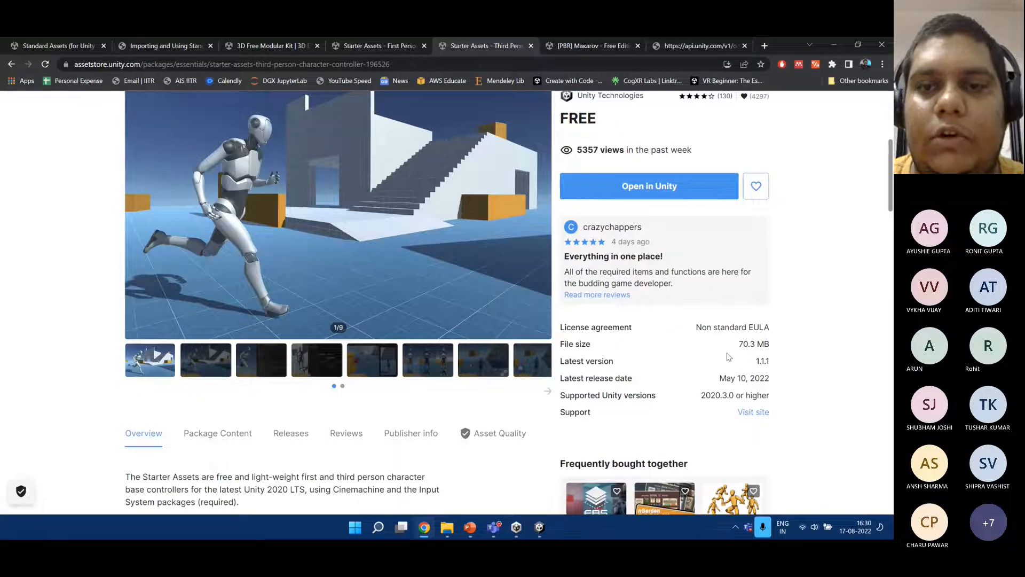
Close the Package Manager in Unity and open the Test_Map scene from the _Barking_Dog/3D Free Modular Kit folder.
{"action": "left_click", "coordinate": [539, 527]}
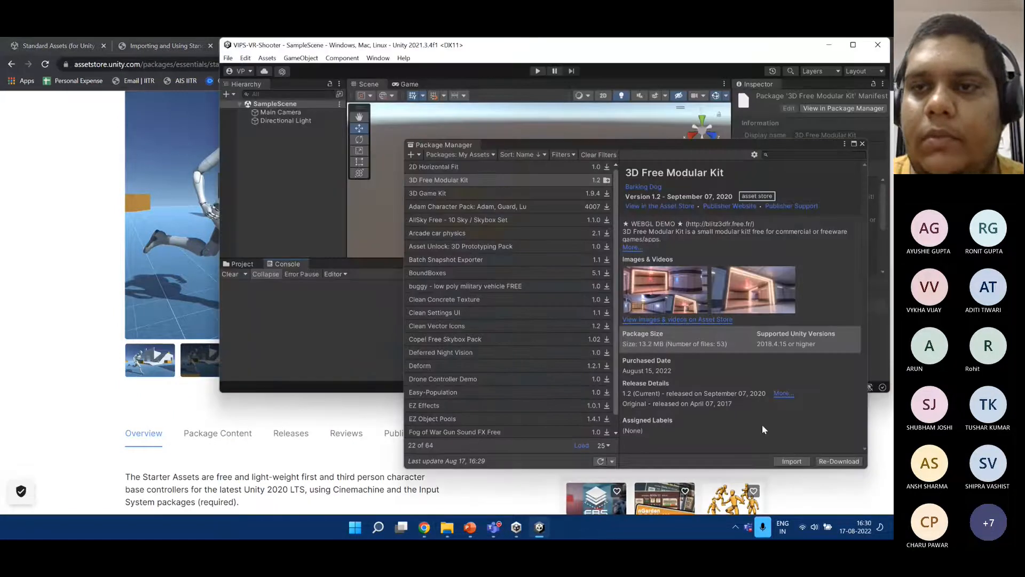
{"action": "left_click", "coordinate": [862, 143]}
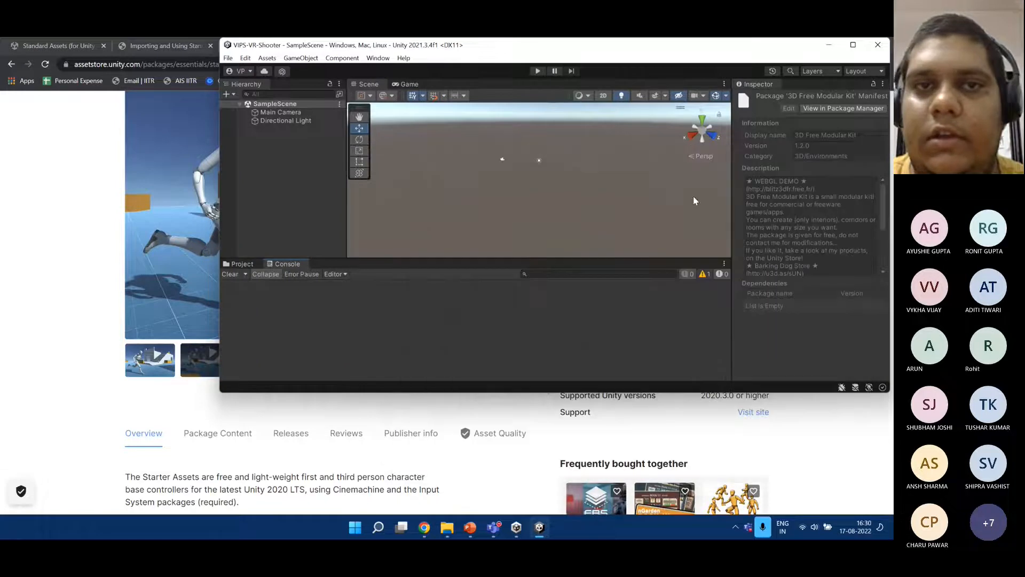
{"action": "left_click", "coordinate": [241, 264]}
{"action": "double_click", "coordinate": [346, 312]}
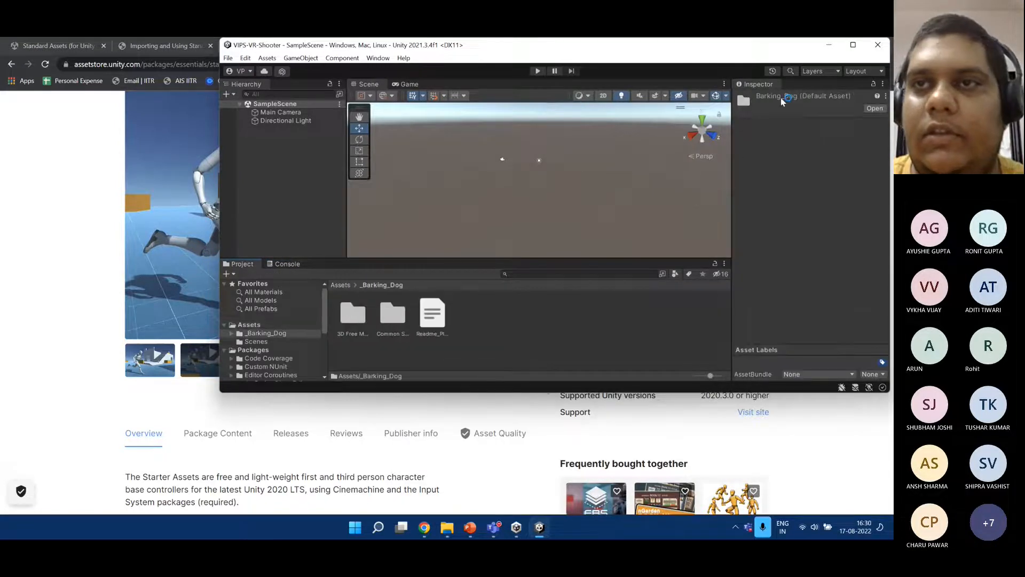
{"action": "left_click", "coordinate": [849, 51]}
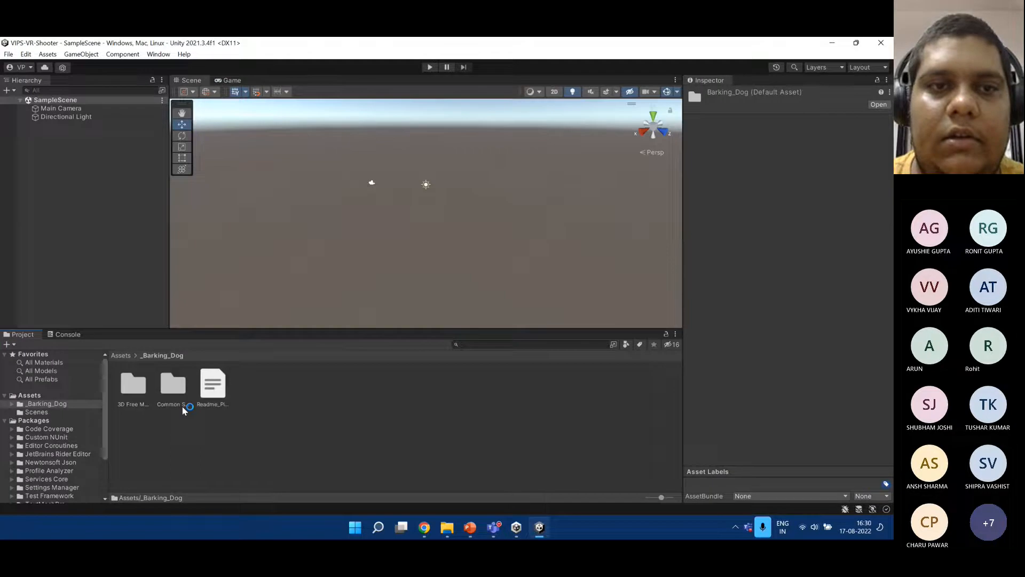
{"action": "left_click", "coordinate": [136, 389]}
{"action": "double_click", "coordinate": [136, 389]}
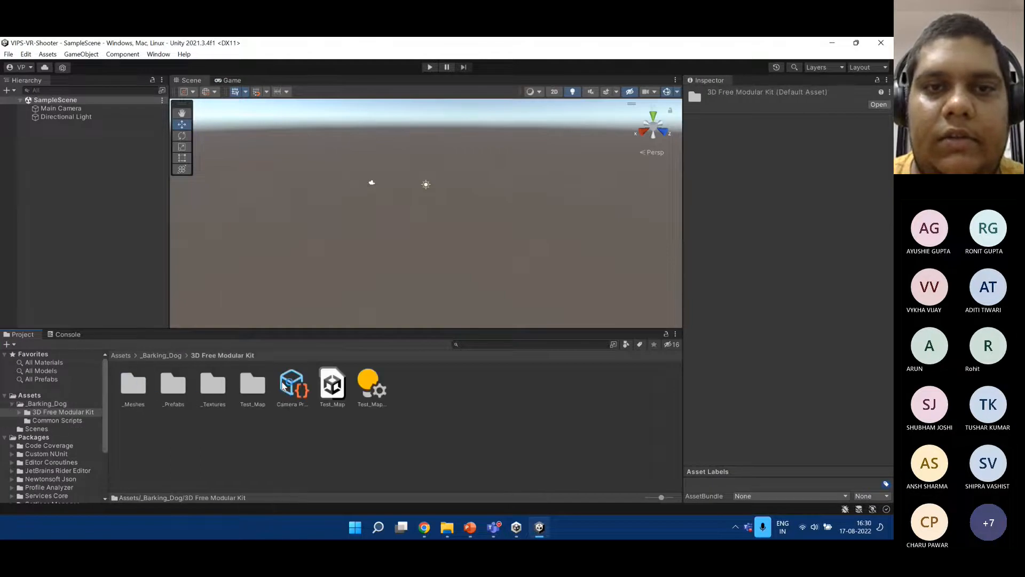
{"action": "double_click", "coordinate": [333, 391]}
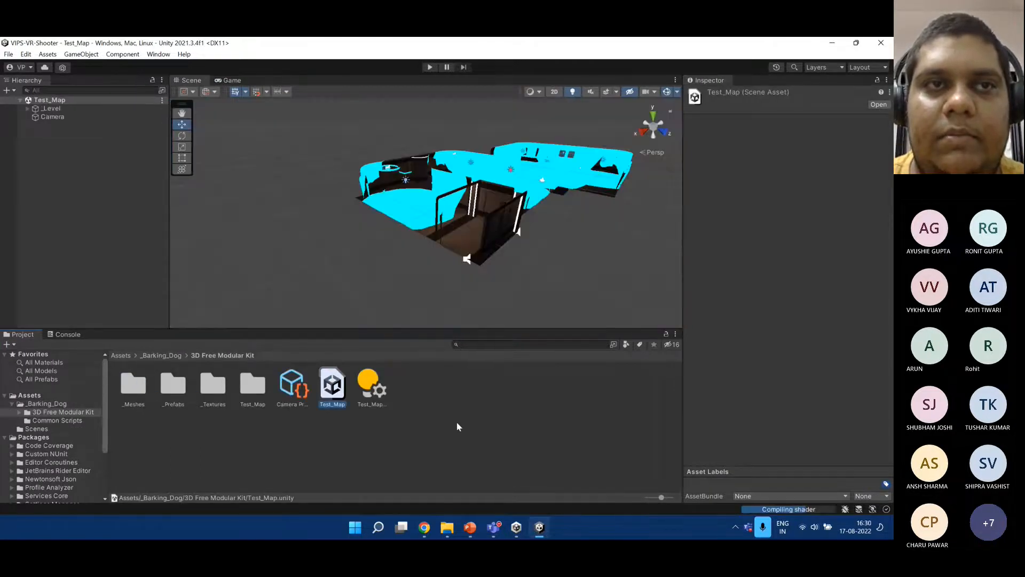
Examine the _Level object from outside and inside, with the scene lighting turned off and back on.
{"action": "double_click", "coordinate": [52, 109]}
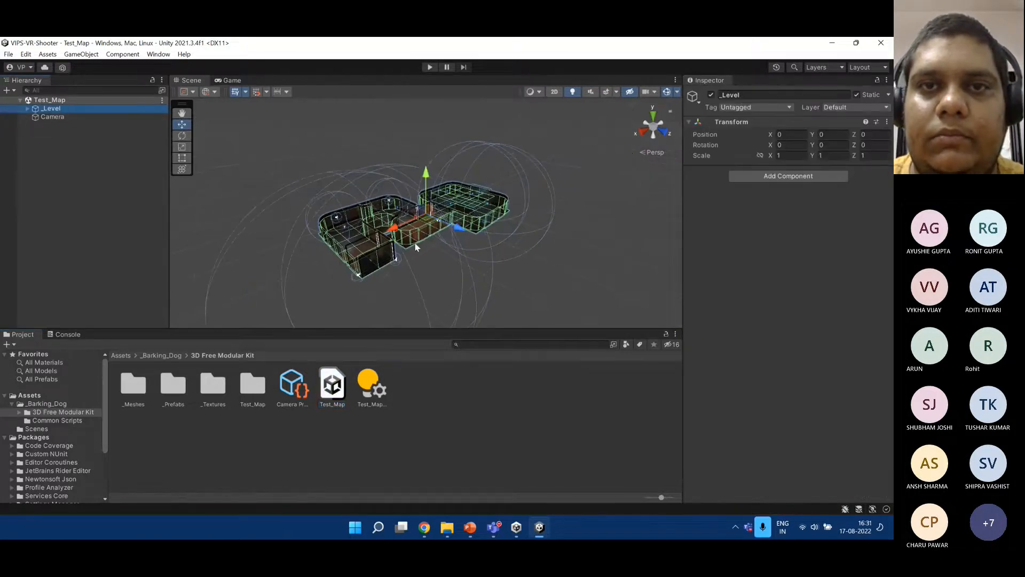
{"action": "scroll", "coordinate": [416, 247], "scroll_direction": "up", "scroll_amount": 3}
{"action": "scroll", "coordinate": [417, 247], "scroll_direction": "up", "scroll_amount": 2}
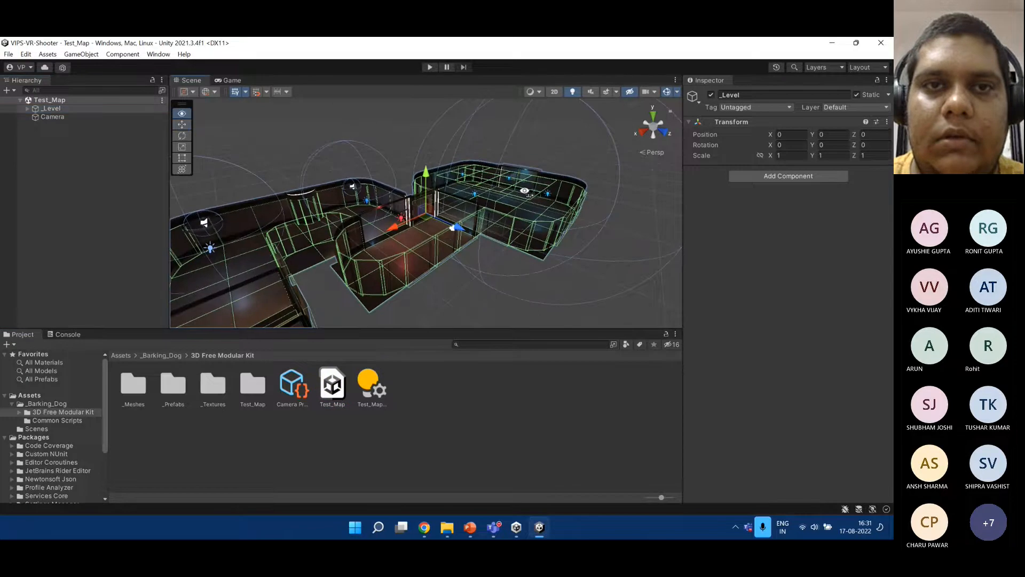
{"action": "right_click_drag", "start_coordinate": [416, 248], "coordinate": [502, 296]}
{"action": "left_click", "coordinate": [503, 296]}
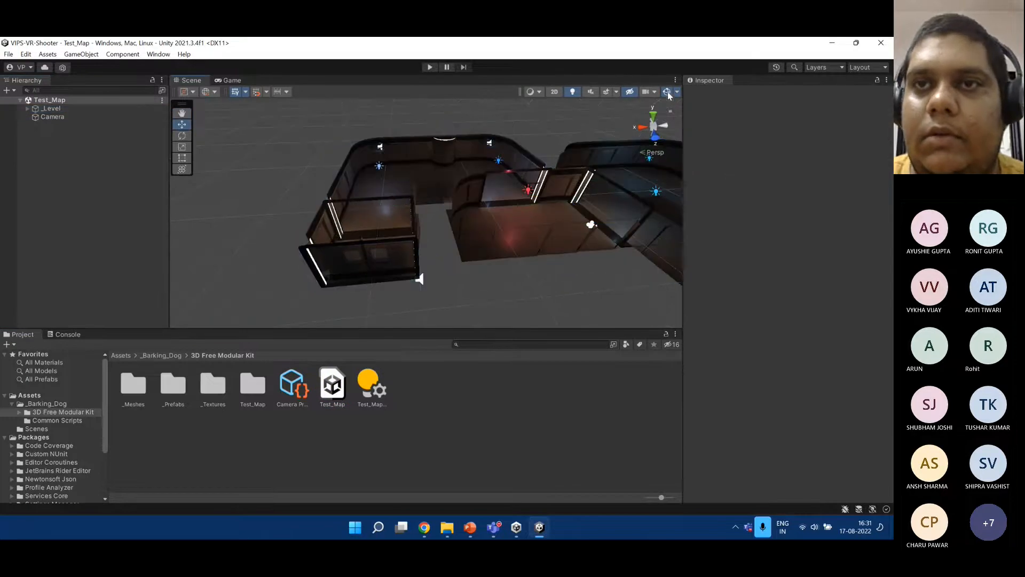
{"action": "left_click", "coordinate": [572, 92]}
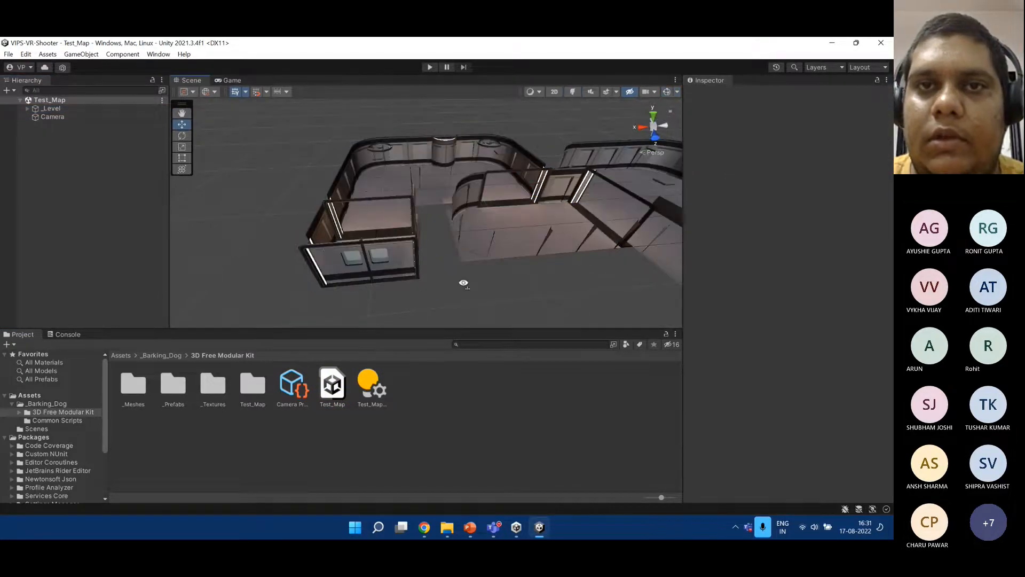
{"action": "right_click_drag", "start_coordinate": [462, 284], "coordinate": [522, 240]}
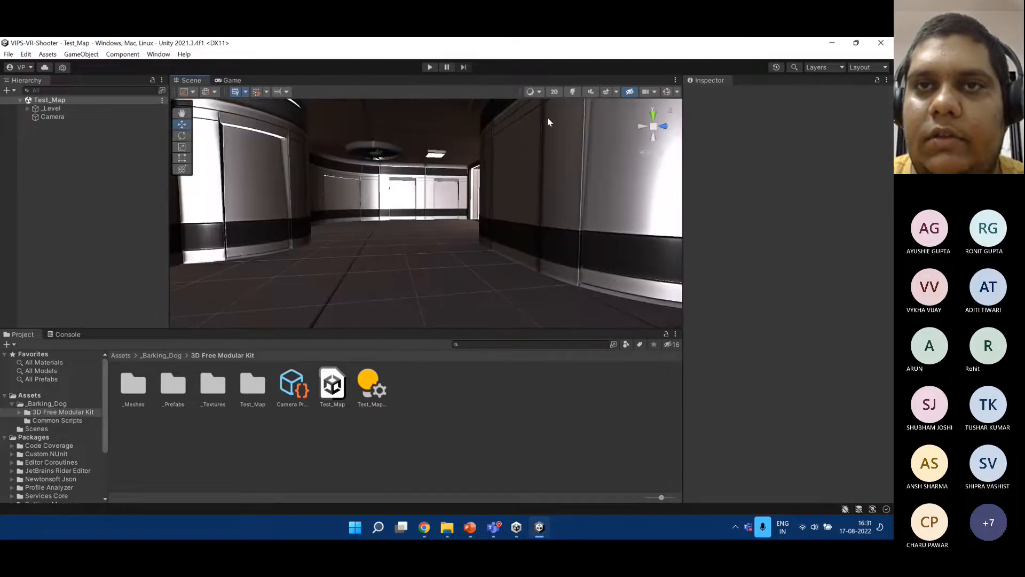
{"action": "left_click", "coordinate": [573, 92]}
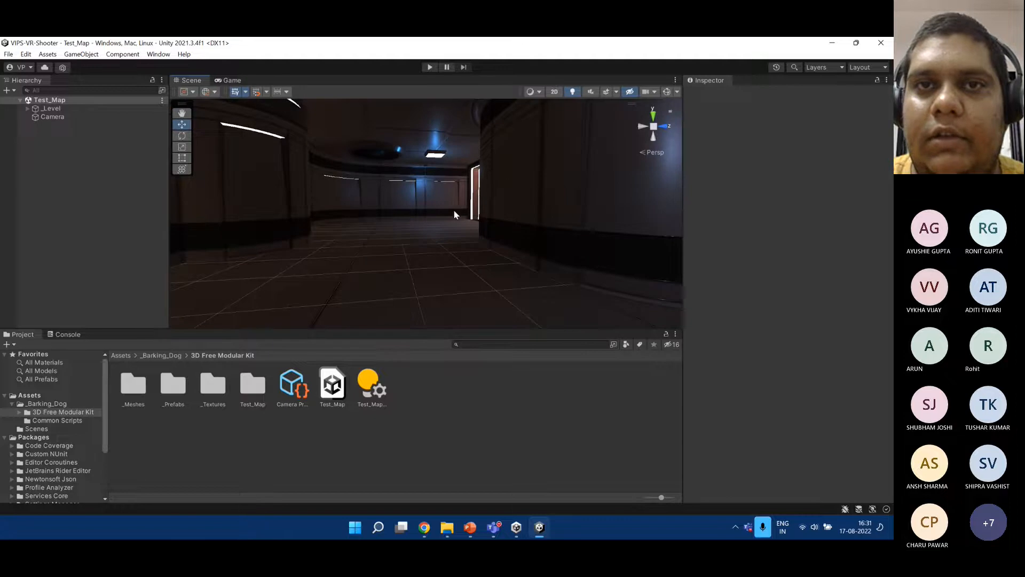
{"action": "right_click_drag", "start_coordinate": [454, 215], "coordinate": [522, 320]}
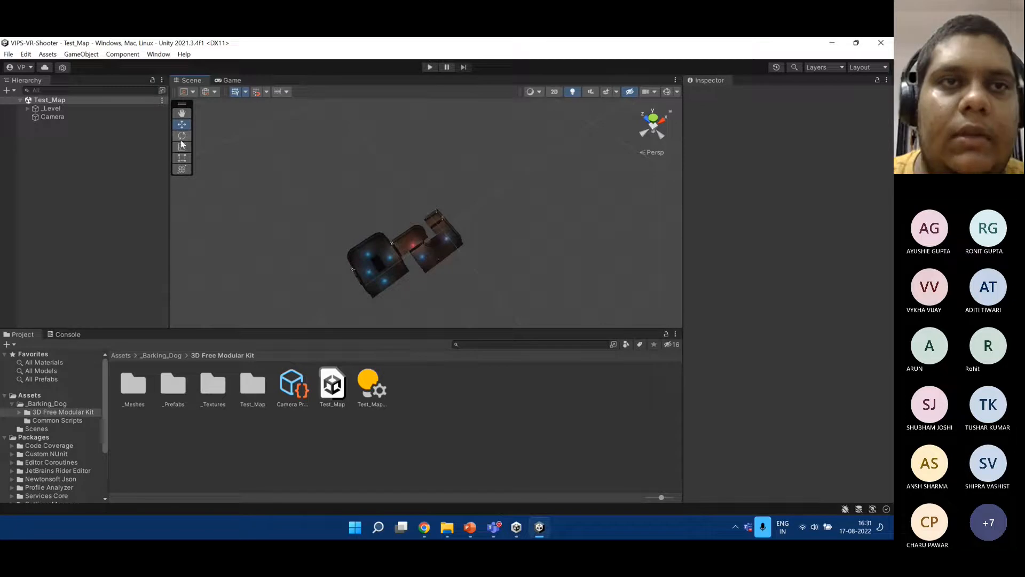
Create a folder named Prefab directly under Assets.
{"action": "left_click", "coordinate": [98, 109]}
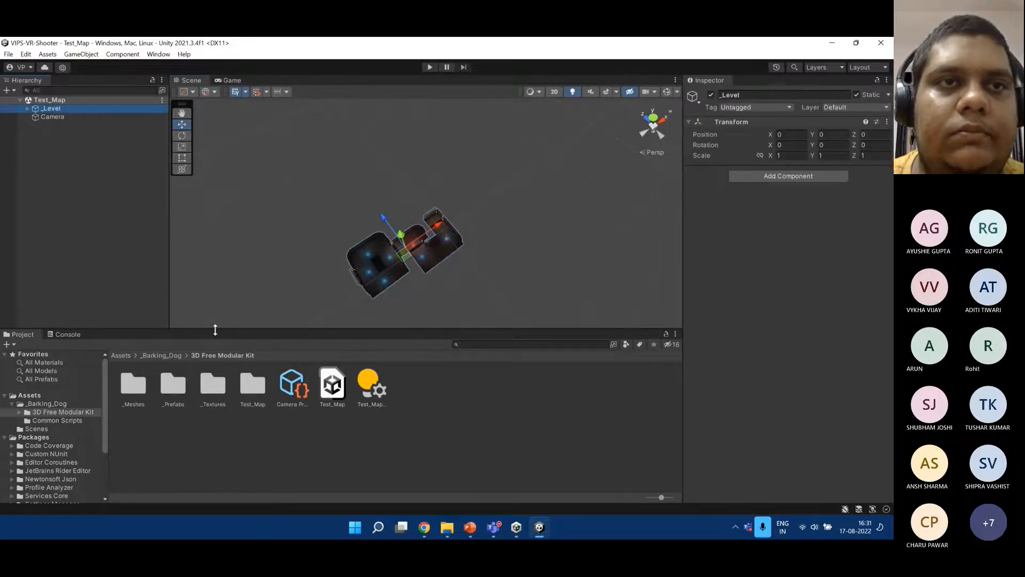
{"action": "left_click", "coordinate": [121, 355]}
{"action": "right_click", "coordinate": [219, 418]}
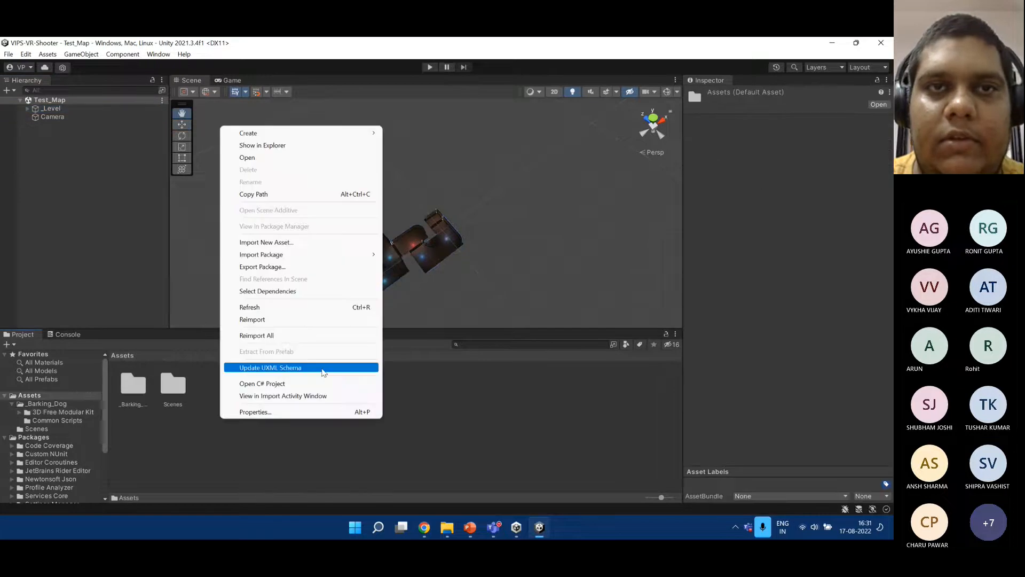
{"action": "mouse_move", "coordinate": [315, 137]}
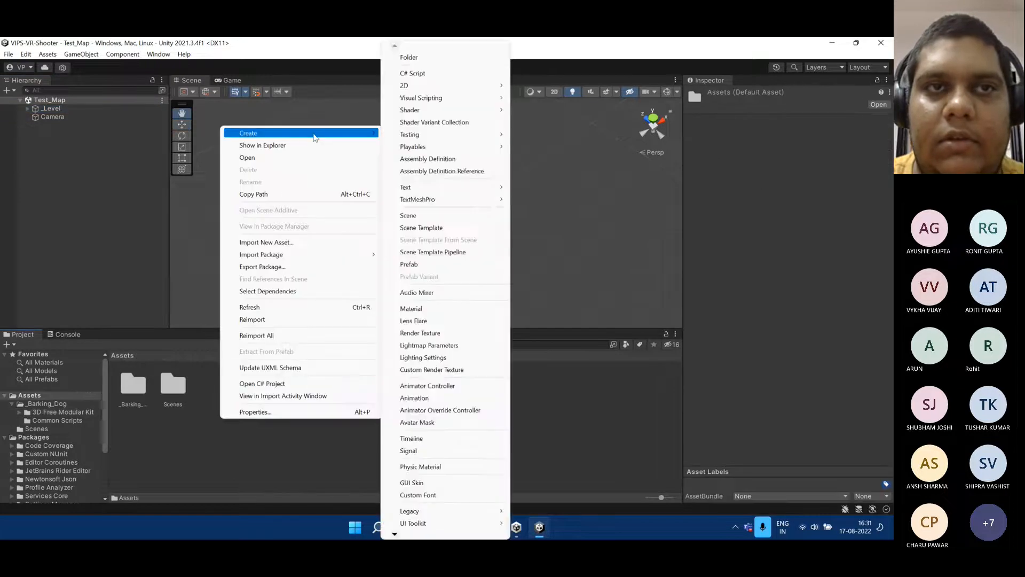
{"action": "left_click", "coordinate": [442, 61]}
{"action": "type", "text": "Pr"}
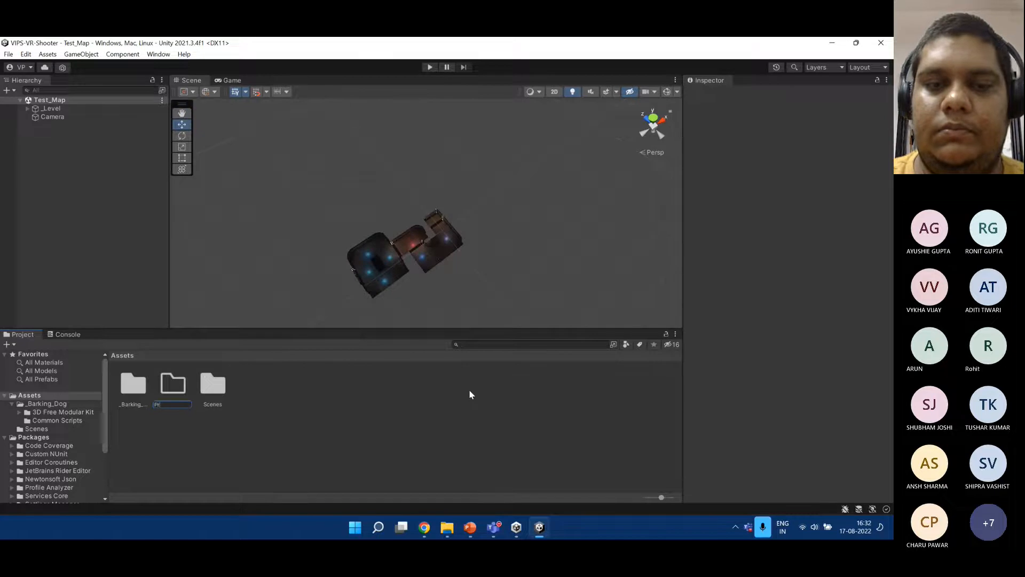
{"action": "type", "text": "efab"}
{"action": "key", "text": "Return"}
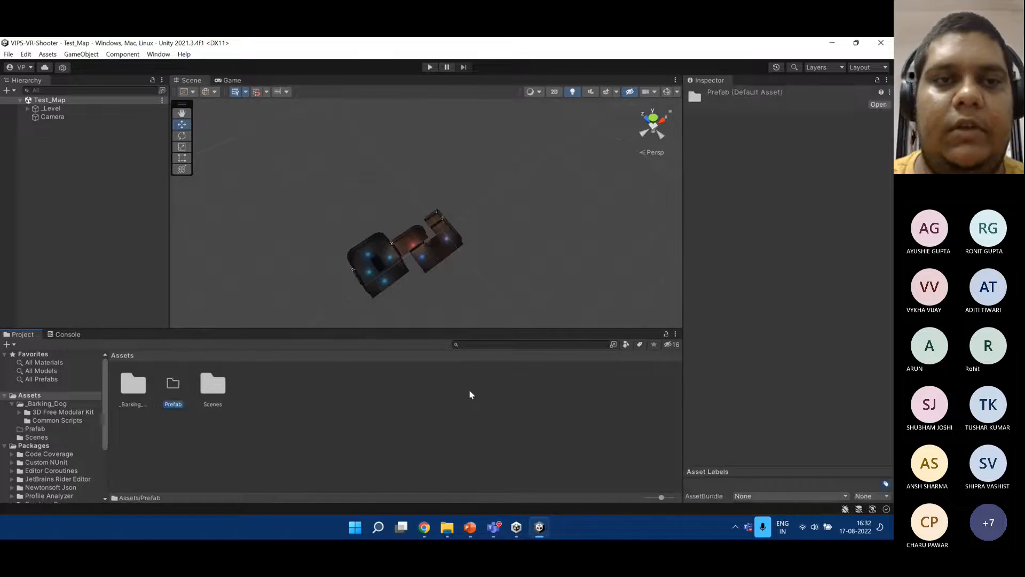
Save the _Level object as a prefab in the Prefab folder and rename that folder Prefabs.
{"action": "double_click", "coordinate": [172, 386]}
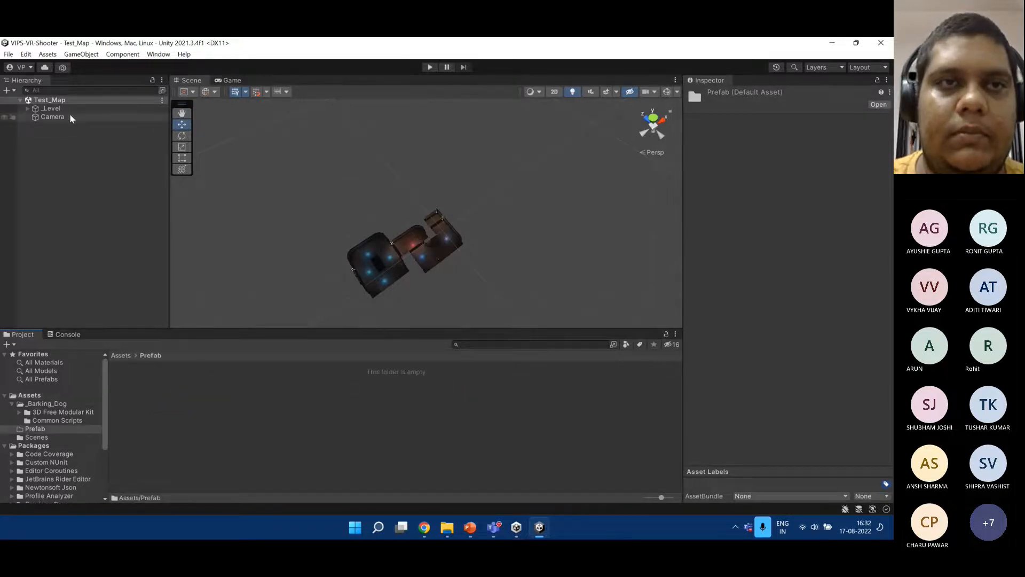
{"action": "left_click_drag", "start_coordinate": [60, 109], "coordinate": [220, 389]}
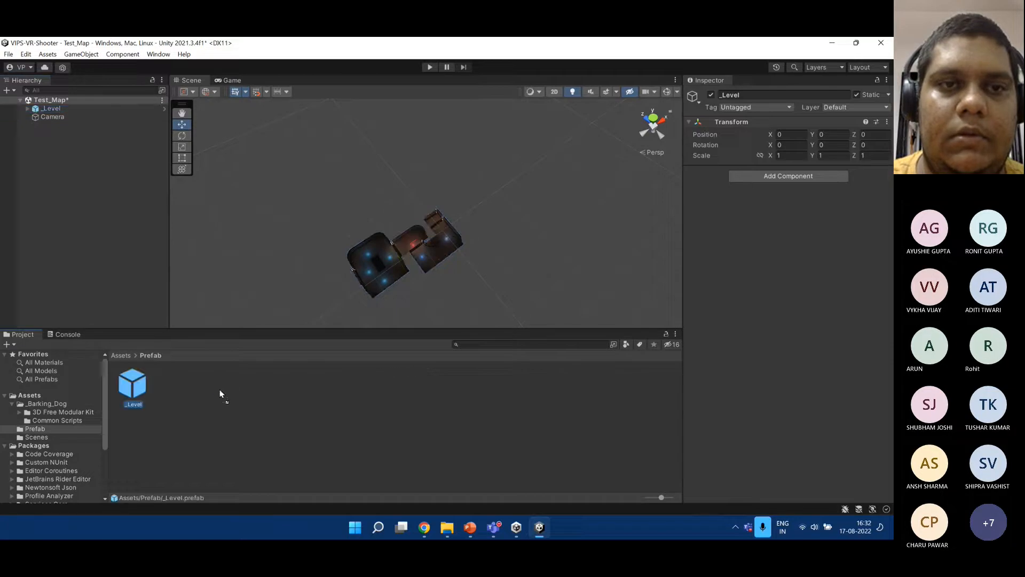
{"action": "left_click", "coordinate": [121, 355]}
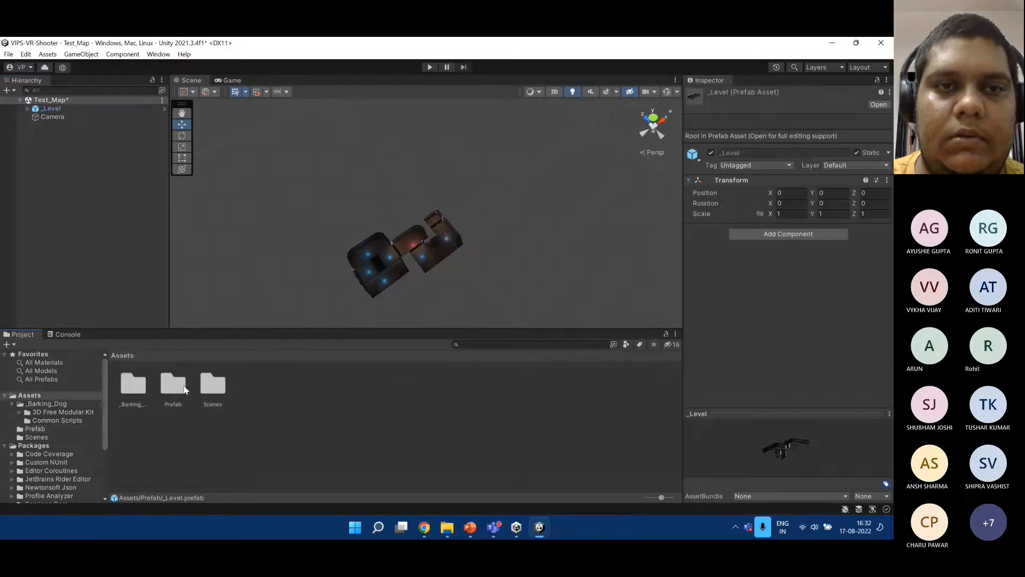
{"action": "left_click", "coordinate": [182, 406]}
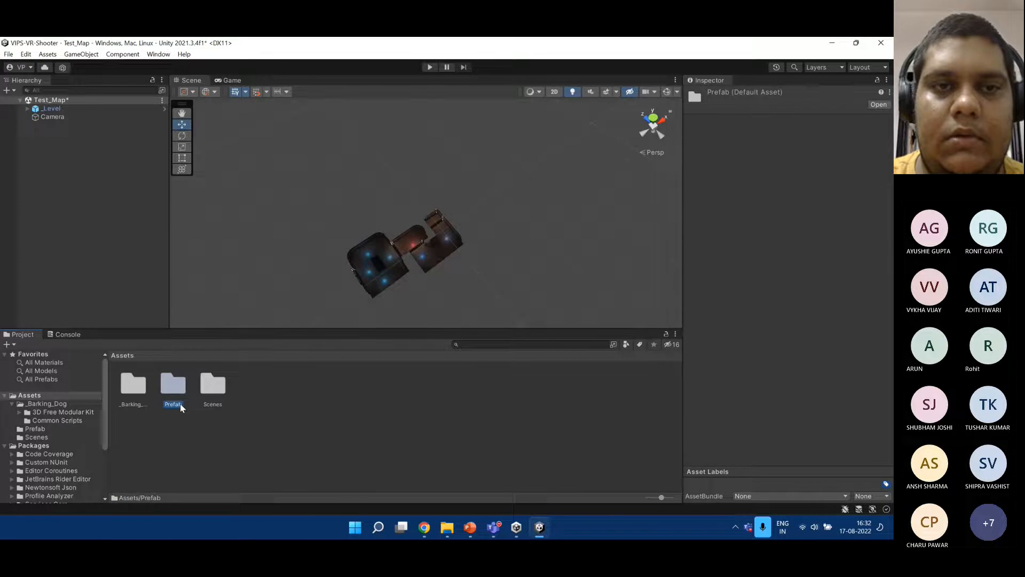
{"action": "left_click", "coordinate": [181, 404]}
{"action": "type", "text": "s"}
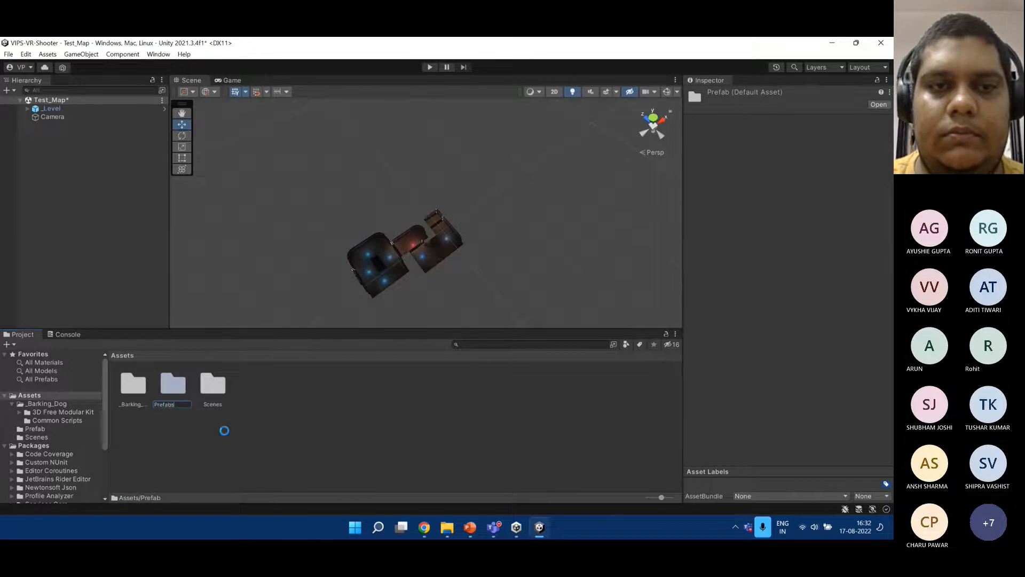
{"action": "key", "text": "Return"}
Open SampleScene from the Scenes folder in place of Test_Map.
{"action": "double_click", "coordinate": [214, 384]}
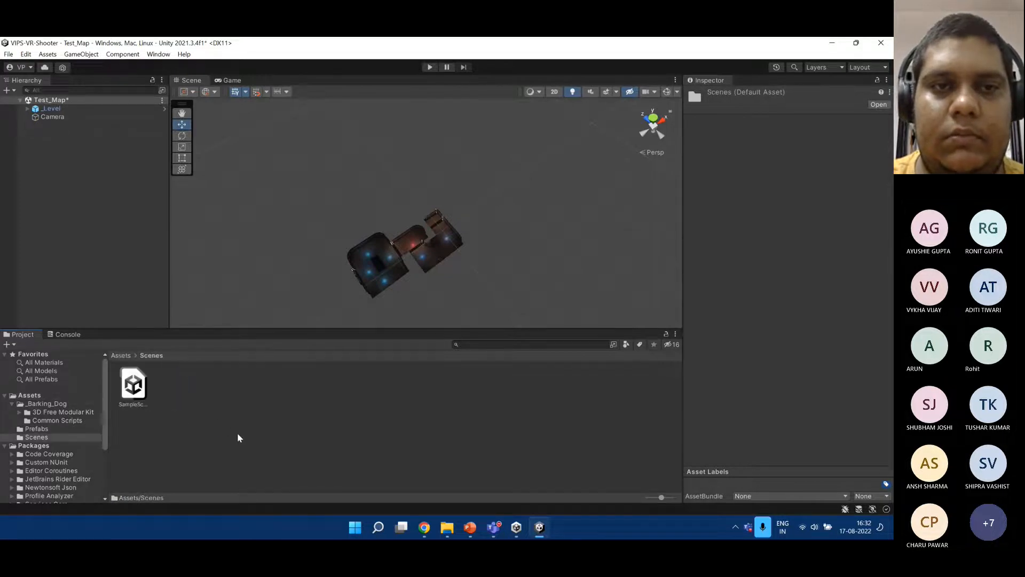
{"action": "double_click", "coordinate": [133, 385]}
{"action": "left_click", "coordinate": [440, 305]}
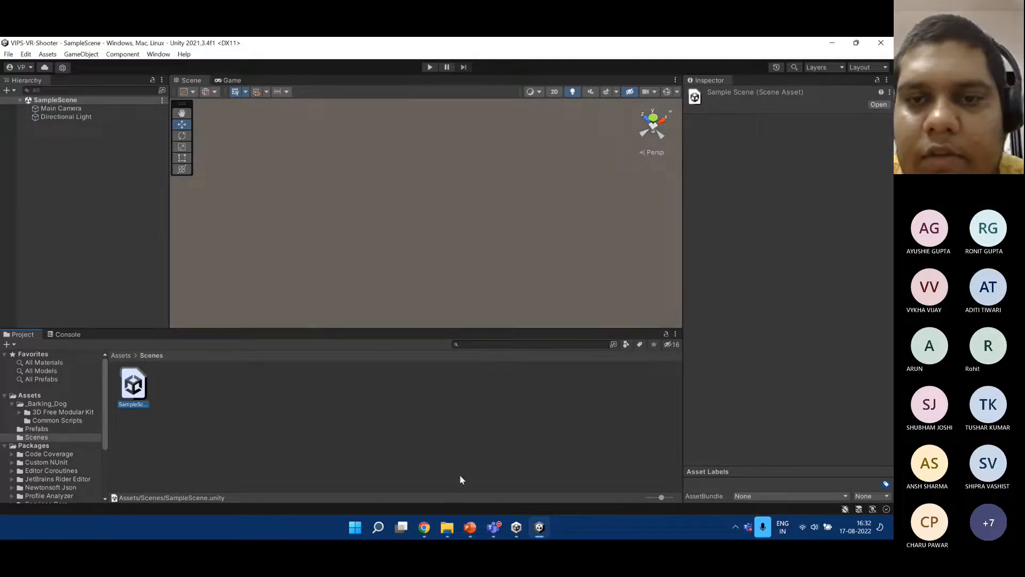
{"action": "left_click", "coordinate": [501, 528]}
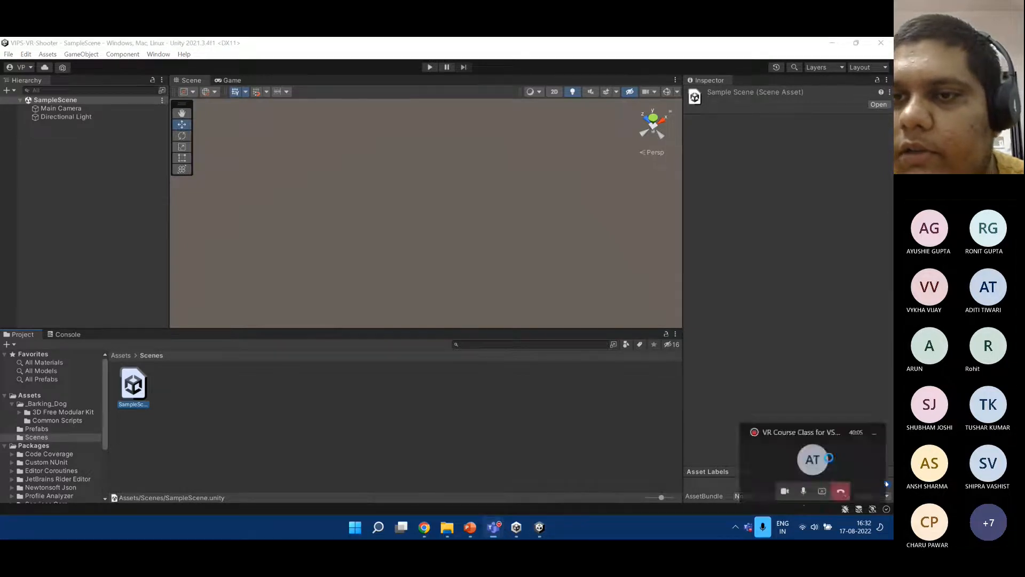
{"action": "left_click", "coordinate": [825, 463]}
{"action": "left_click", "coordinate": [657, 92]}
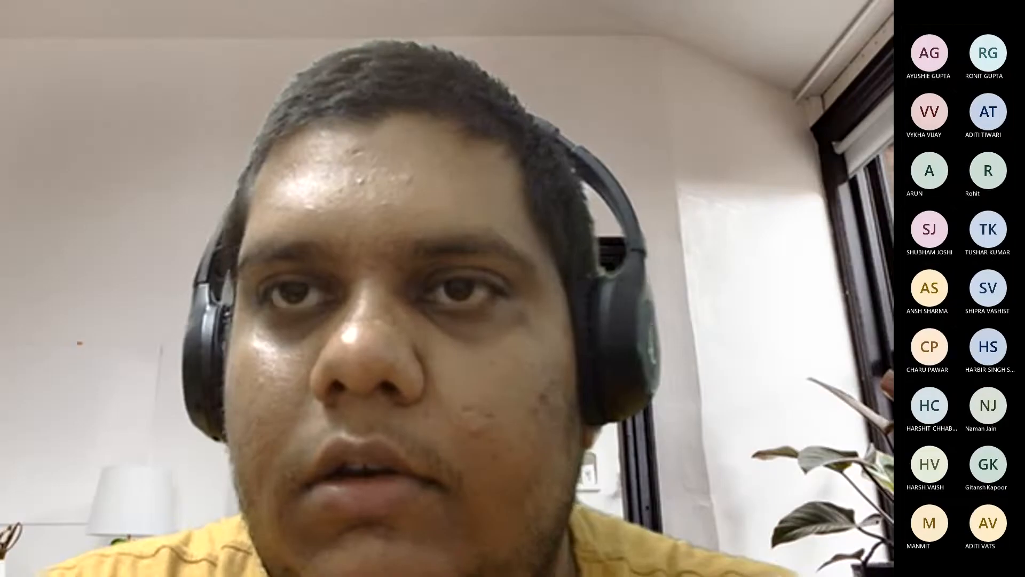
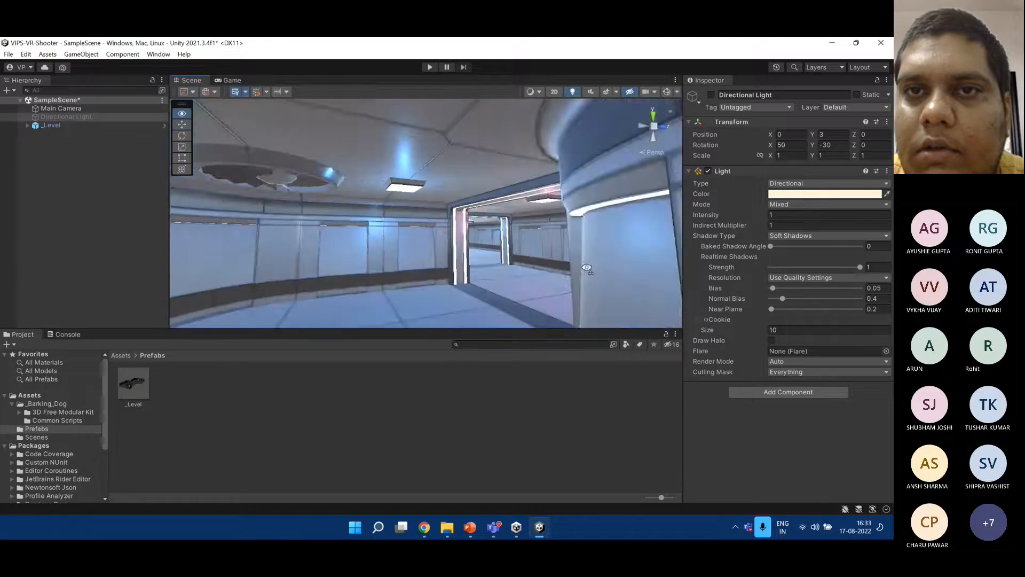
Delete the disabled Directional Light from SampleScene and save the scene.
{"action": "key", "text": "w"}
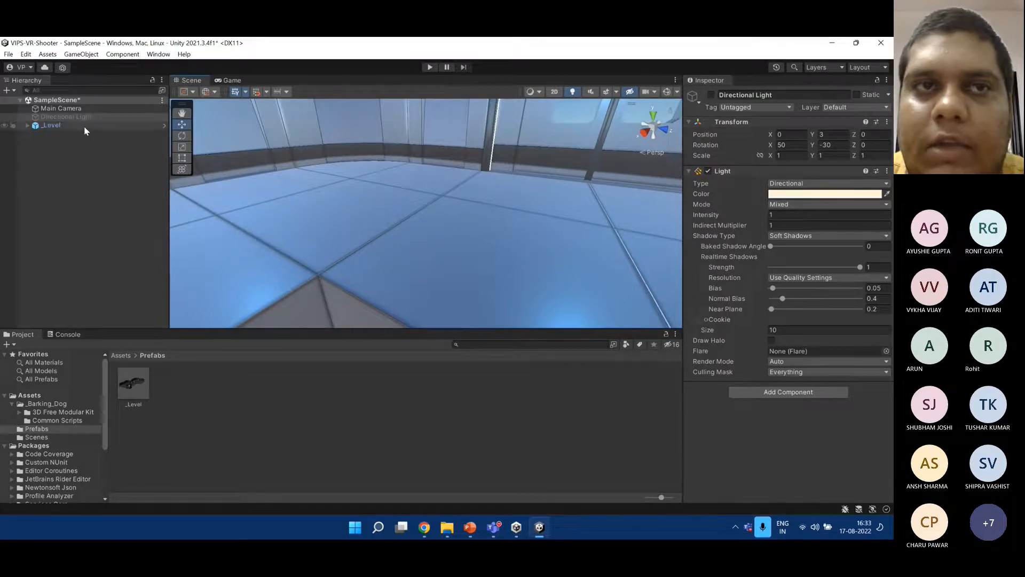
{"action": "left_click", "coordinate": [54, 125]}
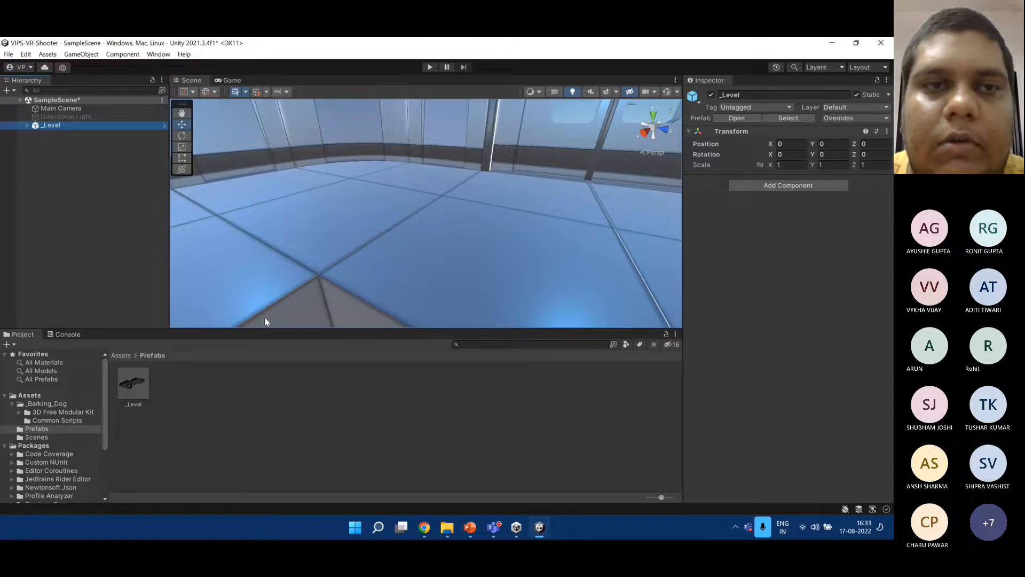
{"action": "right_click_drag", "start_coordinate": [394, 178], "coordinate": [608, 127]}
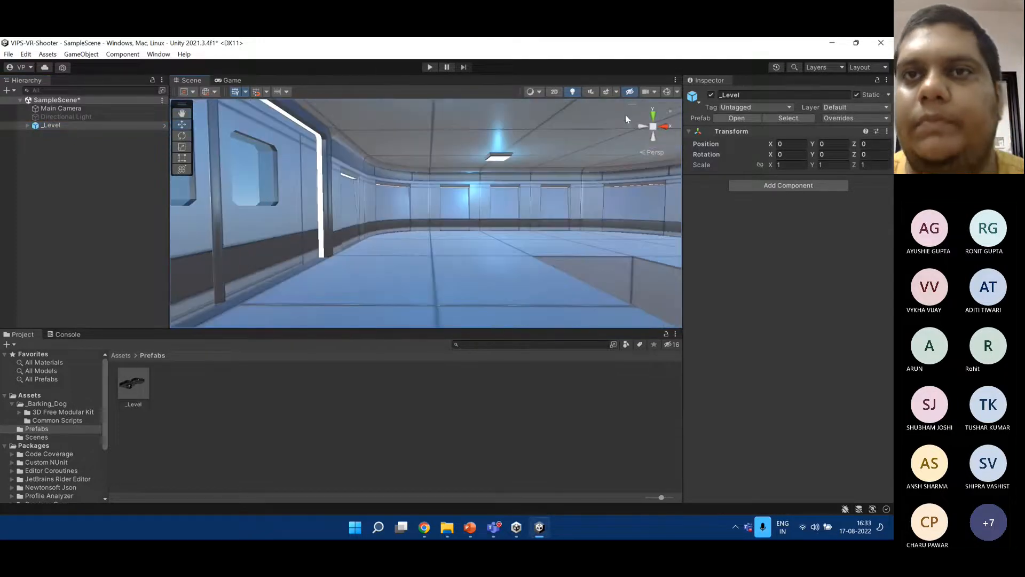
{"action": "left_click", "coordinate": [66, 117]}
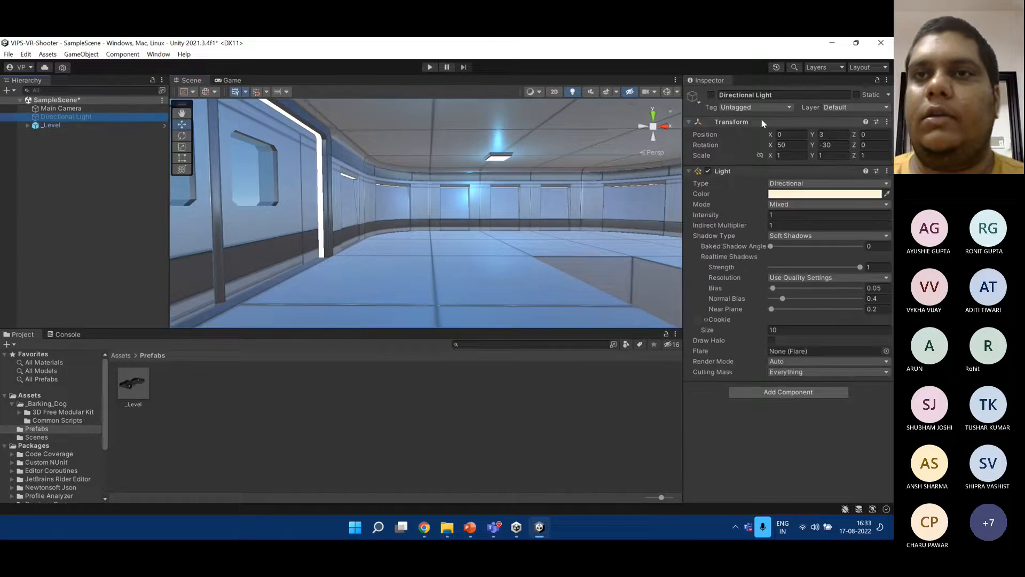
{"action": "left_click", "coordinate": [64, 168]}
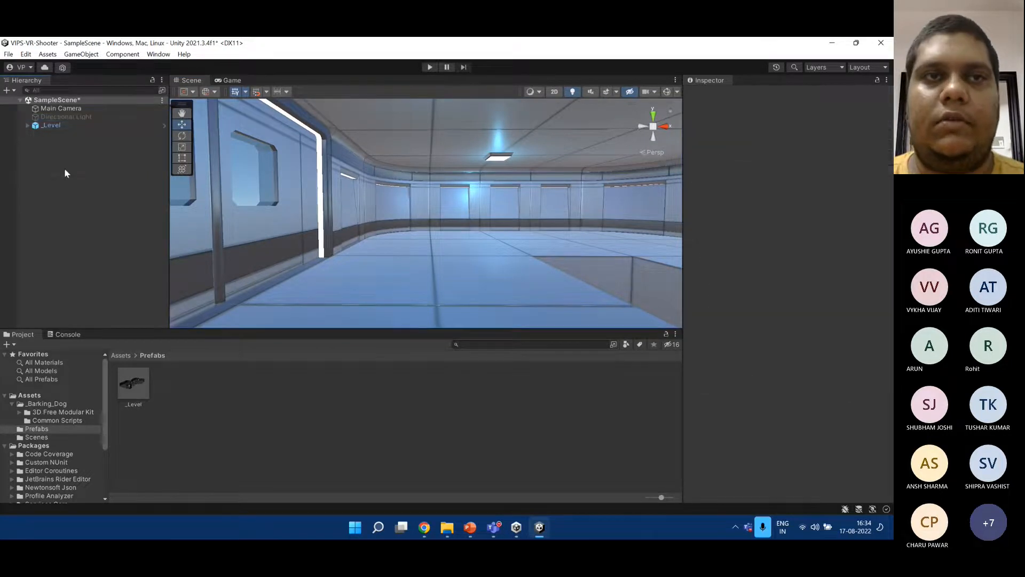
{"action": "left_click", "coordinate": [81, 117]}
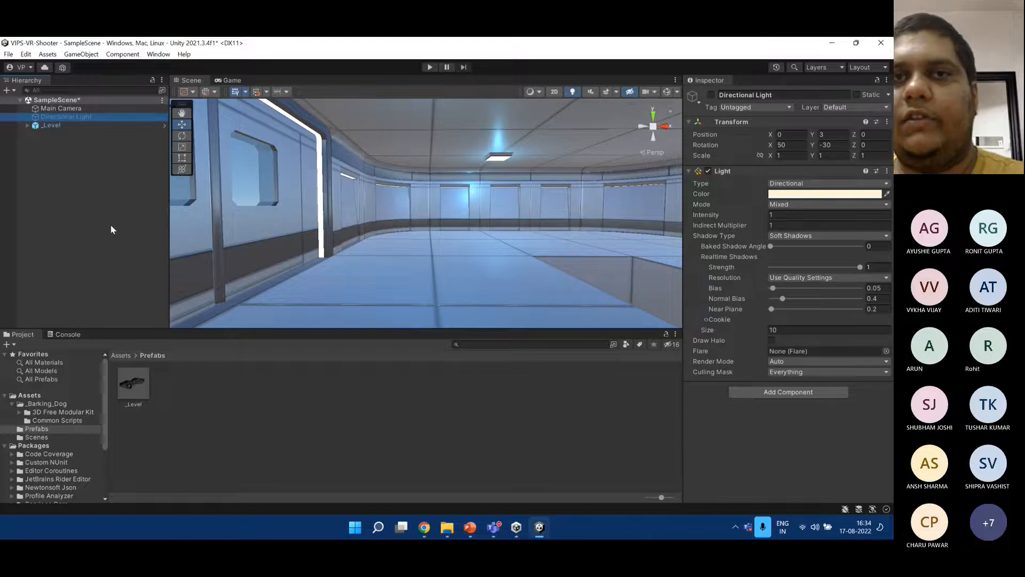
{"action": "key", "text": "Delete"}
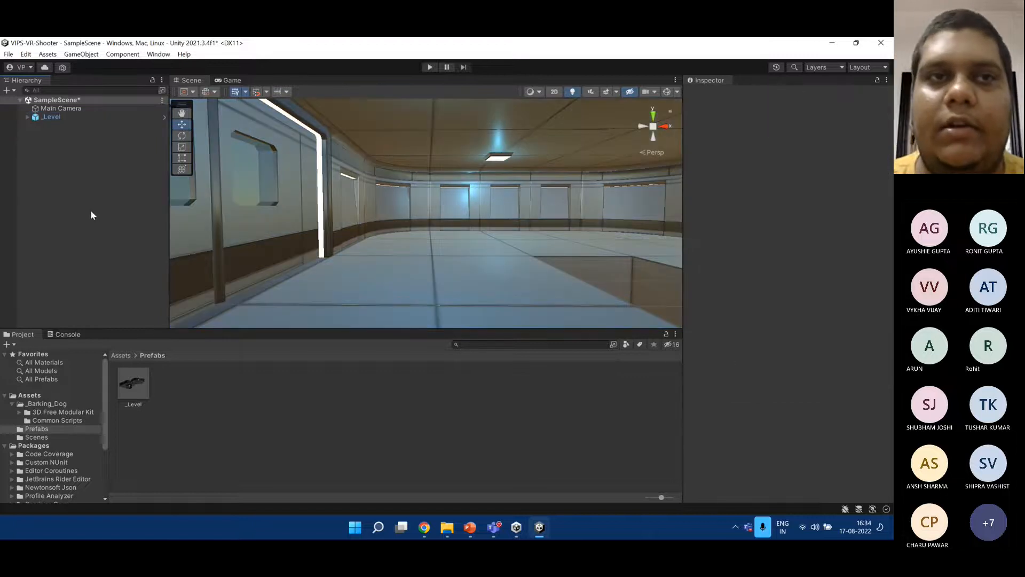
{"action": "right_click_drag", "start_coordinate": [481, 208], "coordinate": [504, 222]}
{"action": "key", "text": "w"}
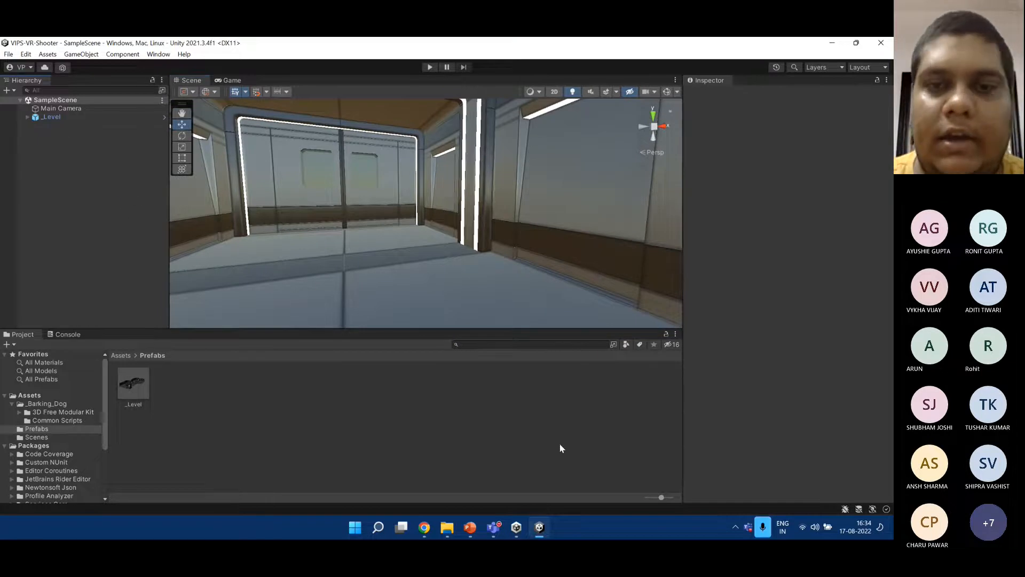
Switch to Chrome, open the Starter Assets - Third Person Character Controller package in Unity and import all of its files.
{"action": "left_click", "coordinate": [425, 529]}
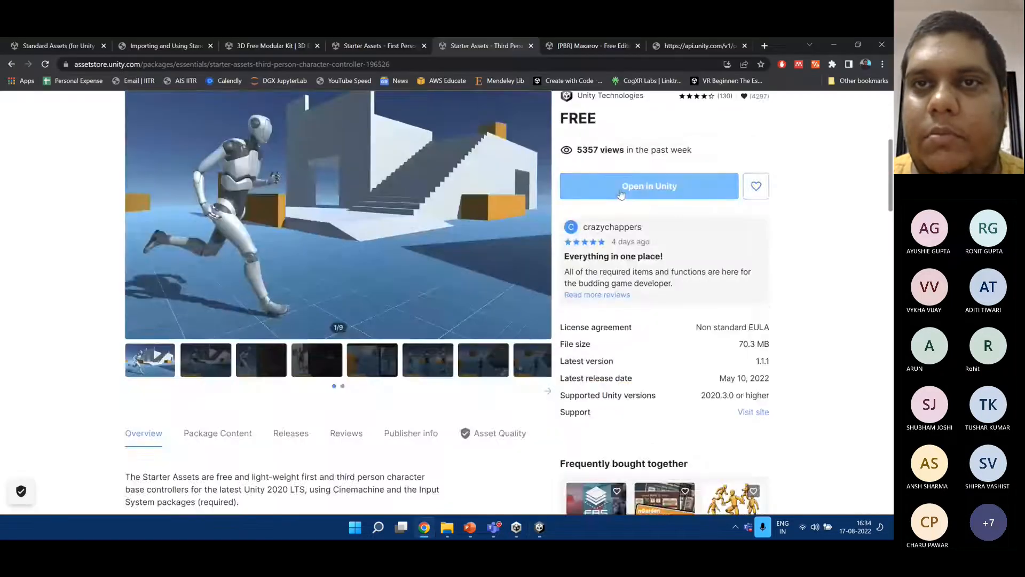
{"action": "scroll", "coordinate": [787, 258], "scroll_direction": "down", "scroll_amount": 3}
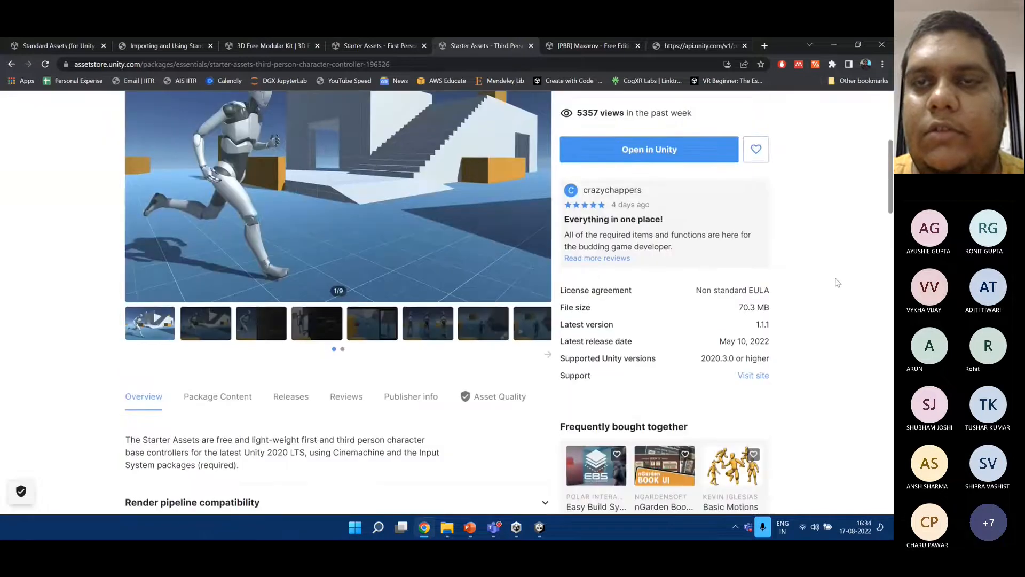
{"action": "scroll", "coordinate": [836, 282], "scroll_direction": "up", "scroll_amount": 1}
{"action": "left_click", "coordinate": [674, 255]}
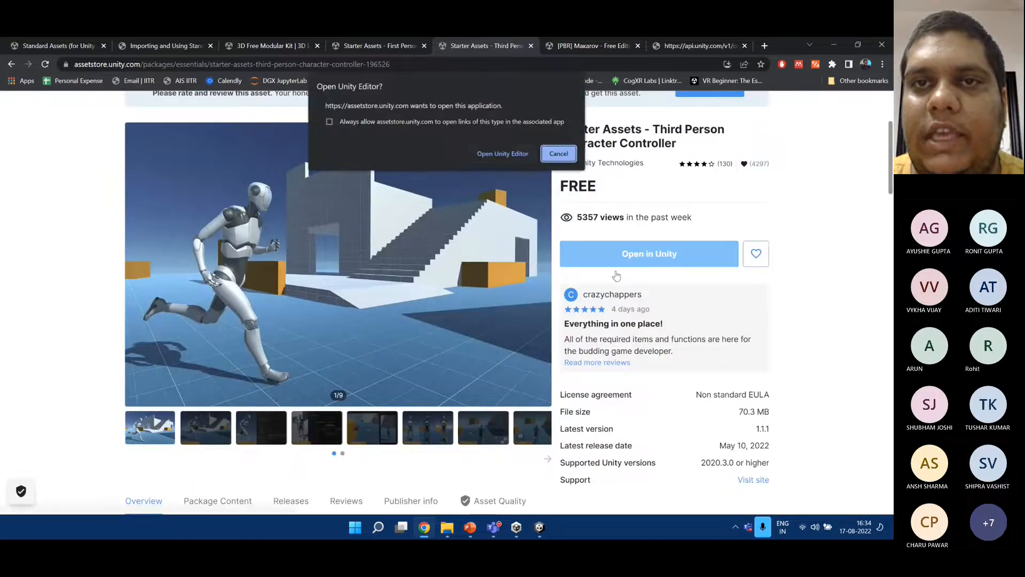
{"action": "left_click", "coordinate": [497, 155]}
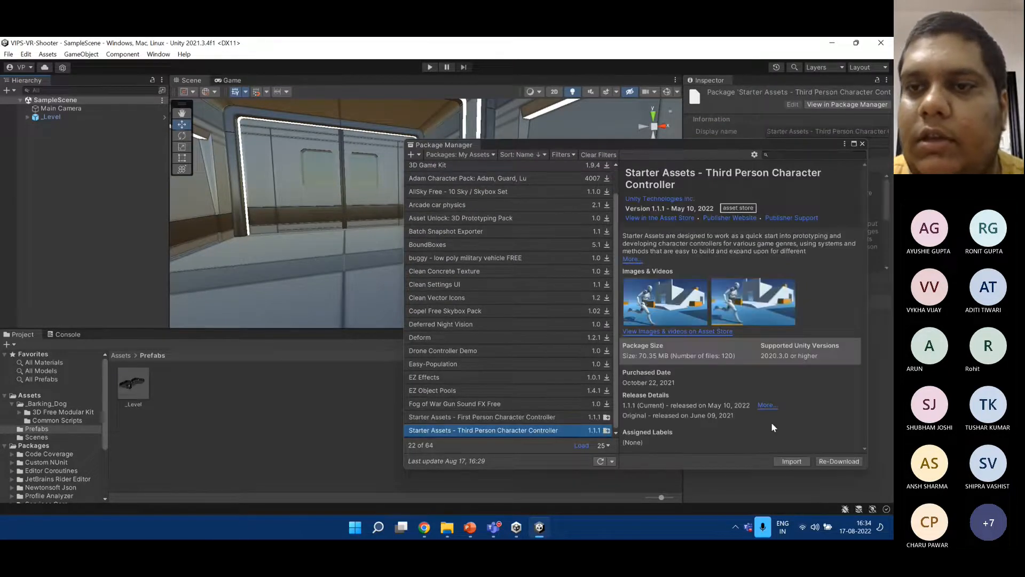
{"action": "left_click", "coordinate": [795, 461]}
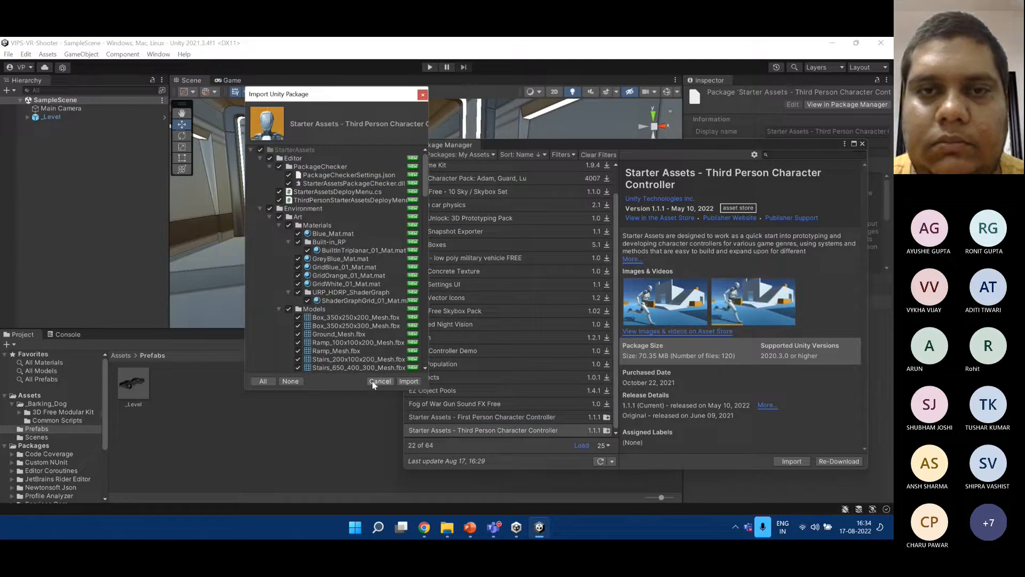
{"action": "left_click", "coordinate": [409, 381]}
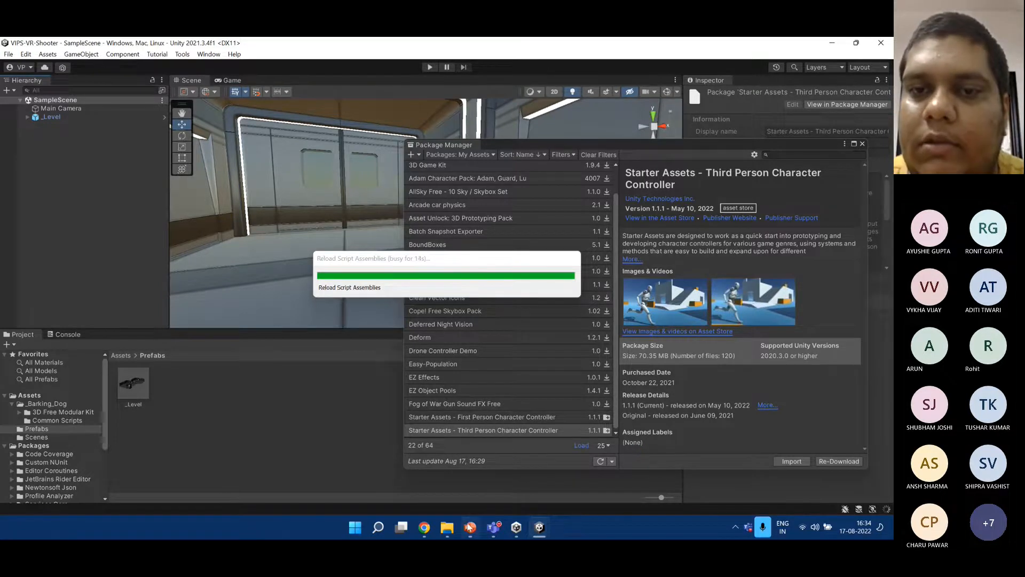
In PowerPoint, add the bullet "Mixamo – For 3D Characters" below New Input System on the Session Objectives slide and widen its text box.
{"action": "left_click", "coordinate": [469, 528]}
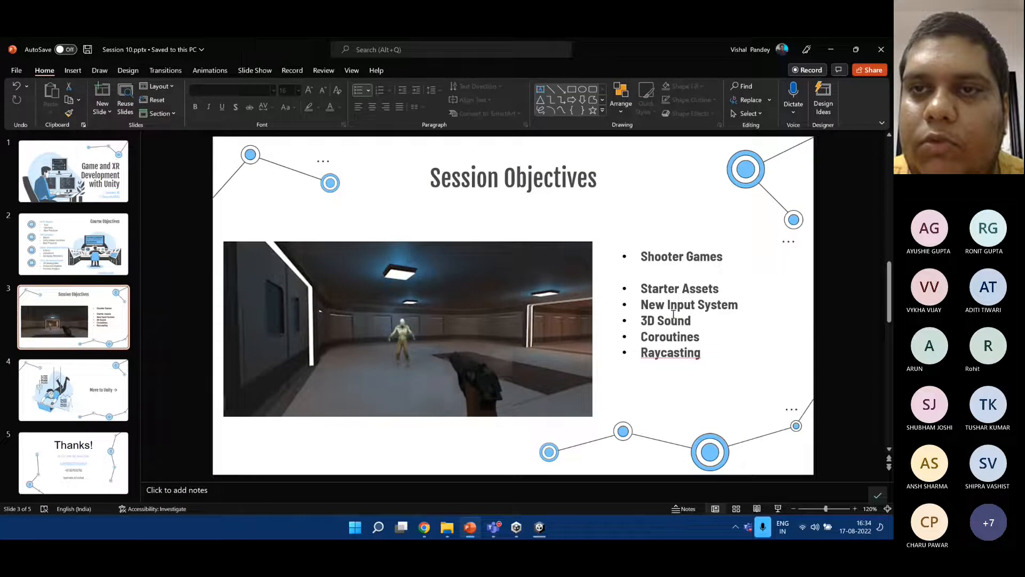
{"action": "left_click", "coordinate": [734, 305]}
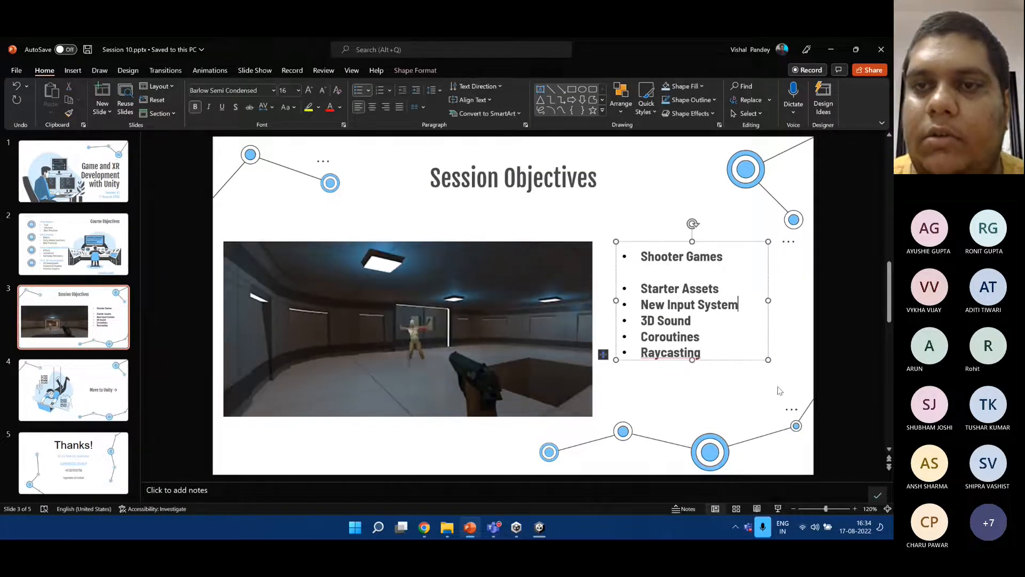
{"action": "key", "text": "Return"}
{"action": "type", "text": "Mixam"}
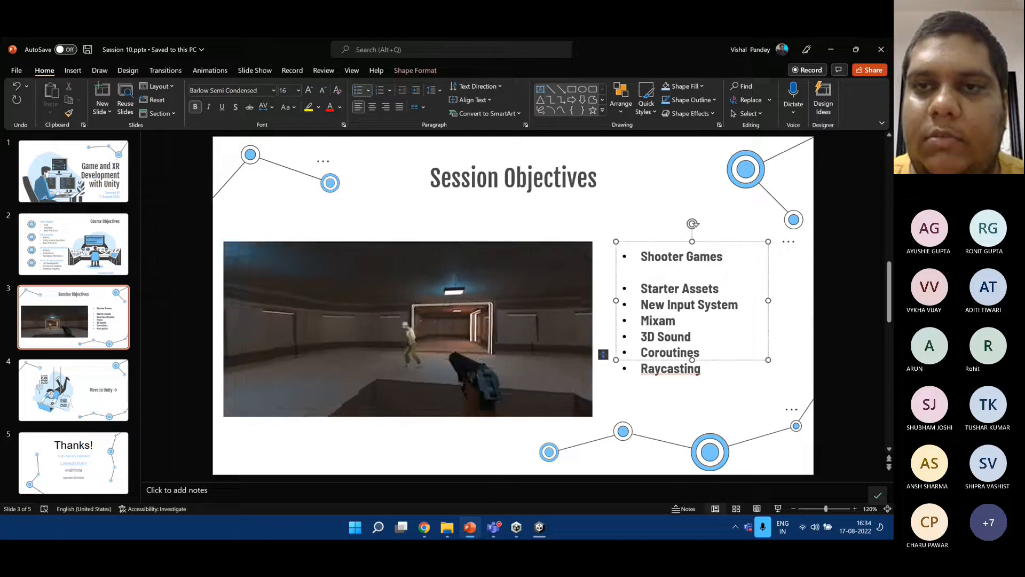
{"action": "type", "text": "o "}
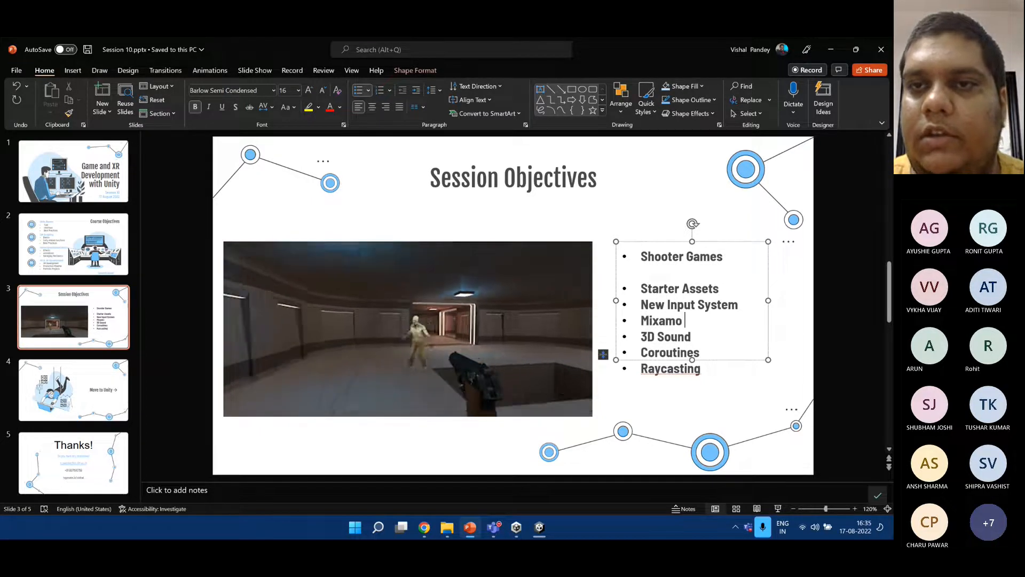
{"action": "type", "text": "- fo"}
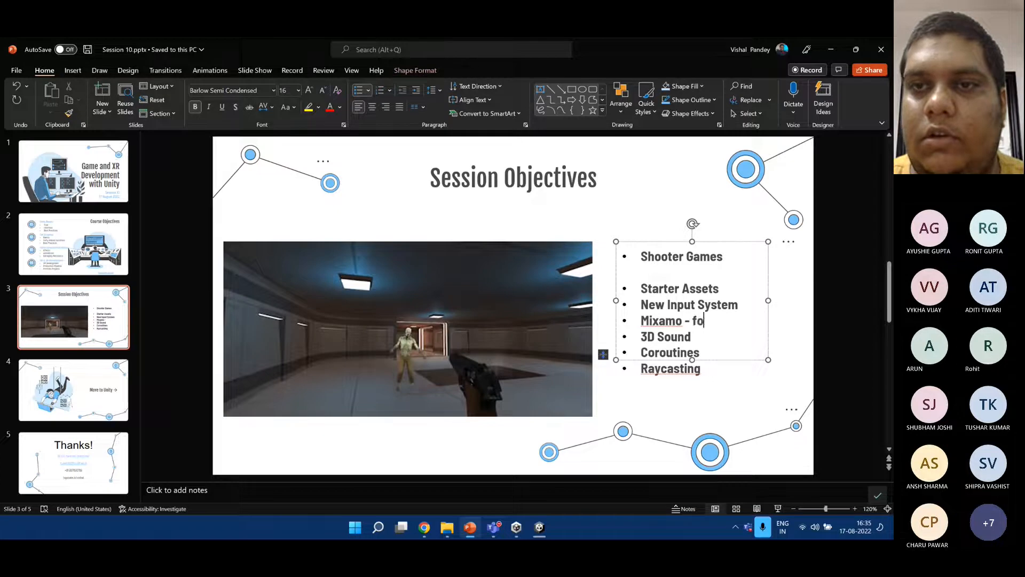
{"action": "key", "text": "BackSpace"}
{"action": "key", "text": "BackSpace"}
{"action": "type", "text": "For "}
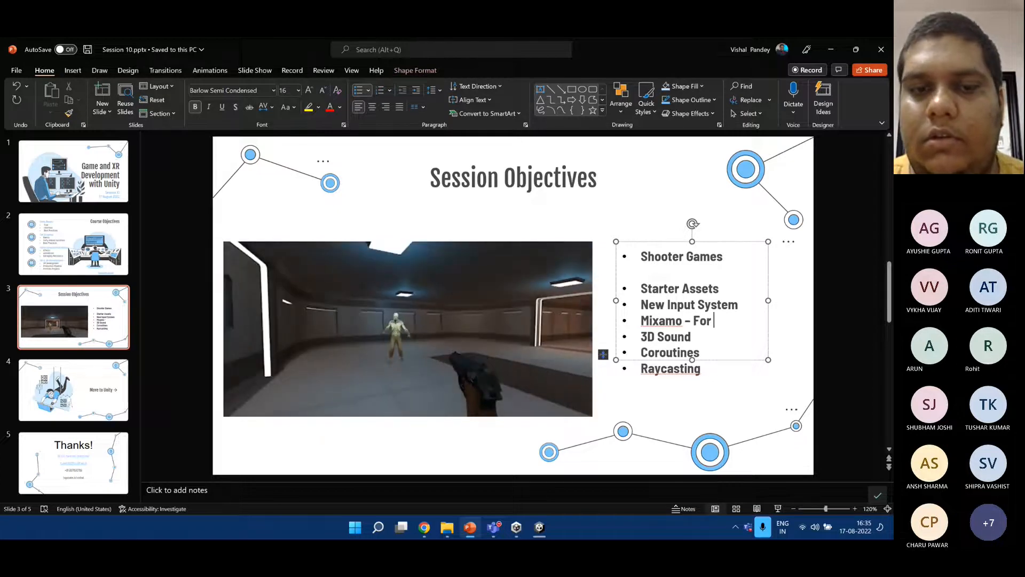
{"action": "type", "text": "3D "}
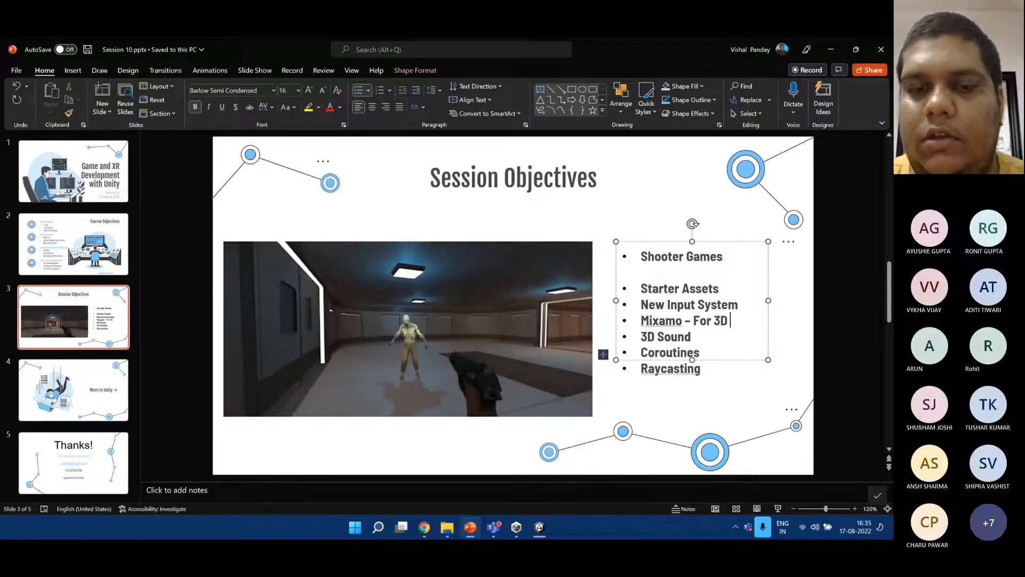
{"action": "type", "text": "Characte"}
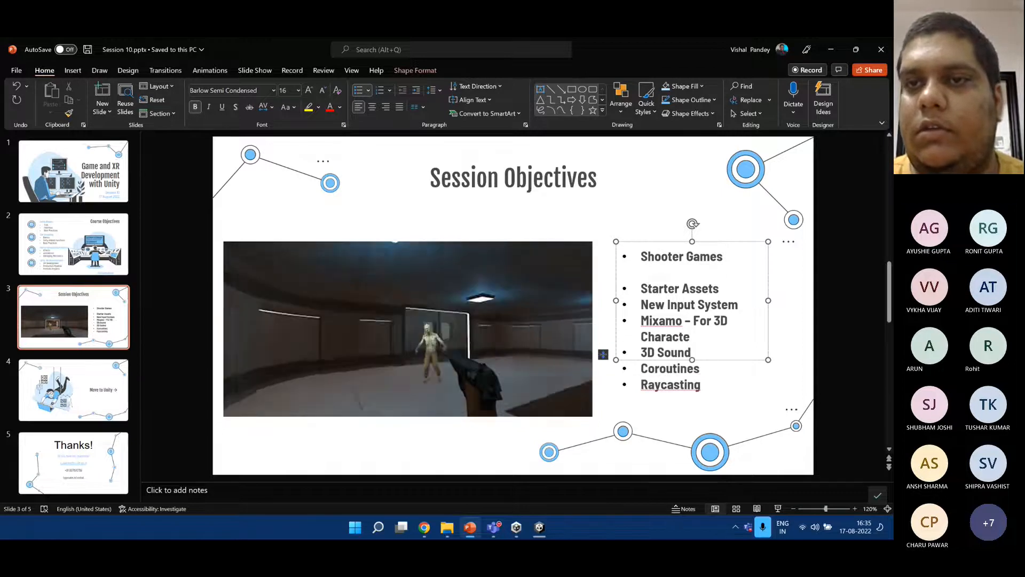
{"action": "type", "text": "rs"}
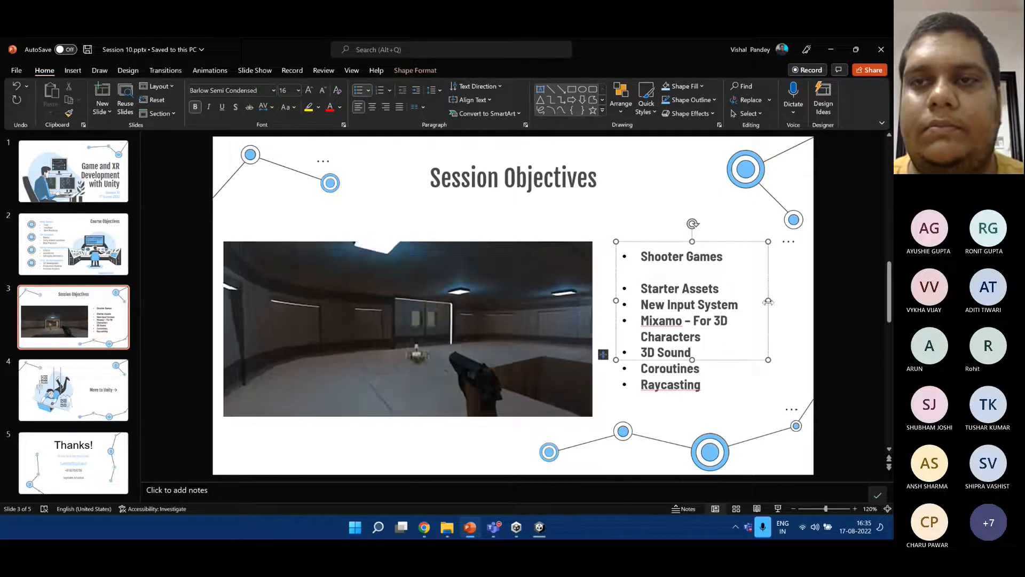
{"action": "left_click_drag", "start_coordinate": [768, 301], "coordinate": [801, 298]}
{"action": "left_click", "coordinate": [806, 324]}
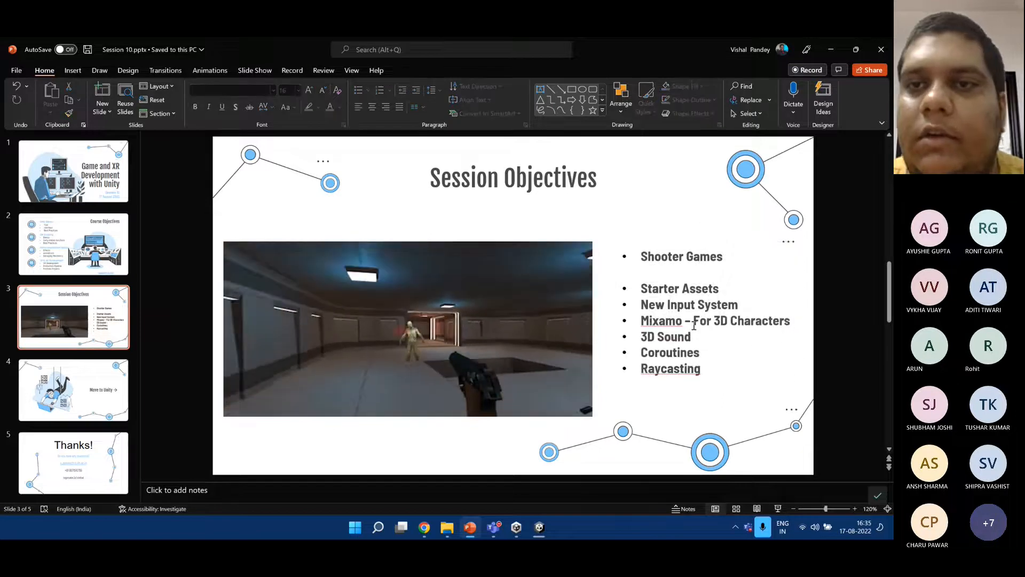
Switch back to the Unity editor, close Unity Hub and enable the new input system backends, accepting the editor restart.
{"action": "key", "text": "alt+Tab"}
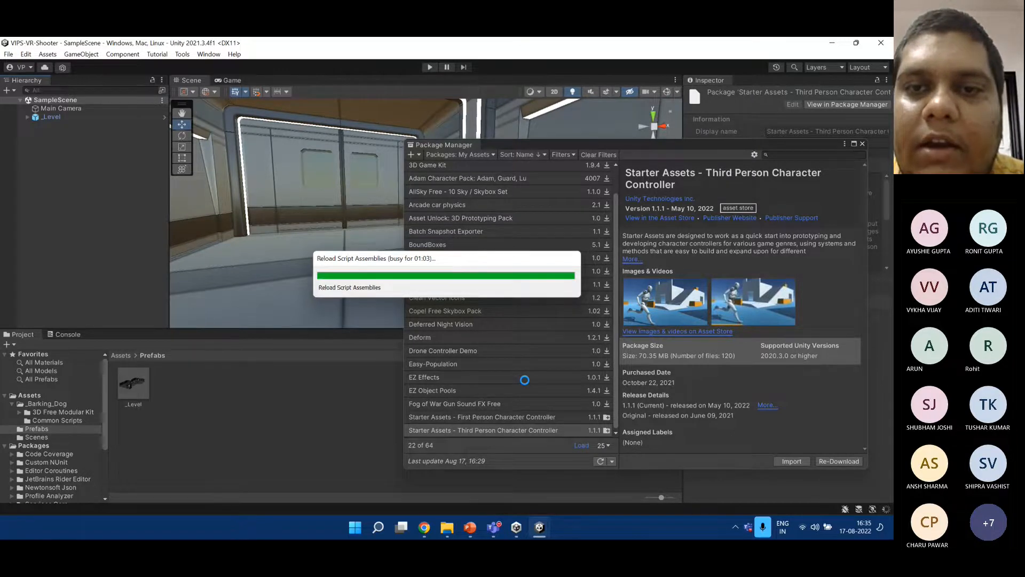
{"action": "key", "text": "alt+Tab"}
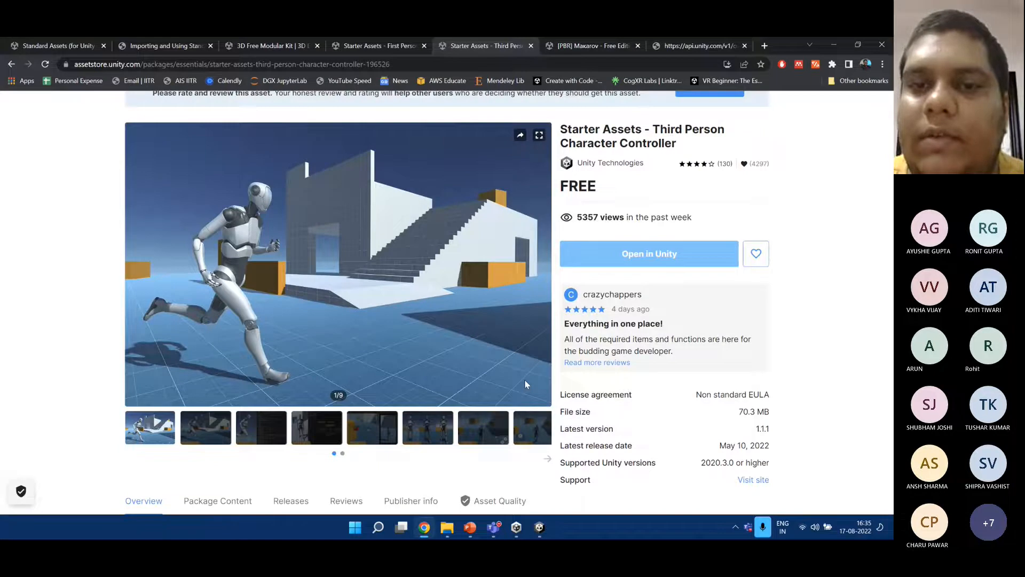
{"action": "left_click", "coordinate": [827, 43]}
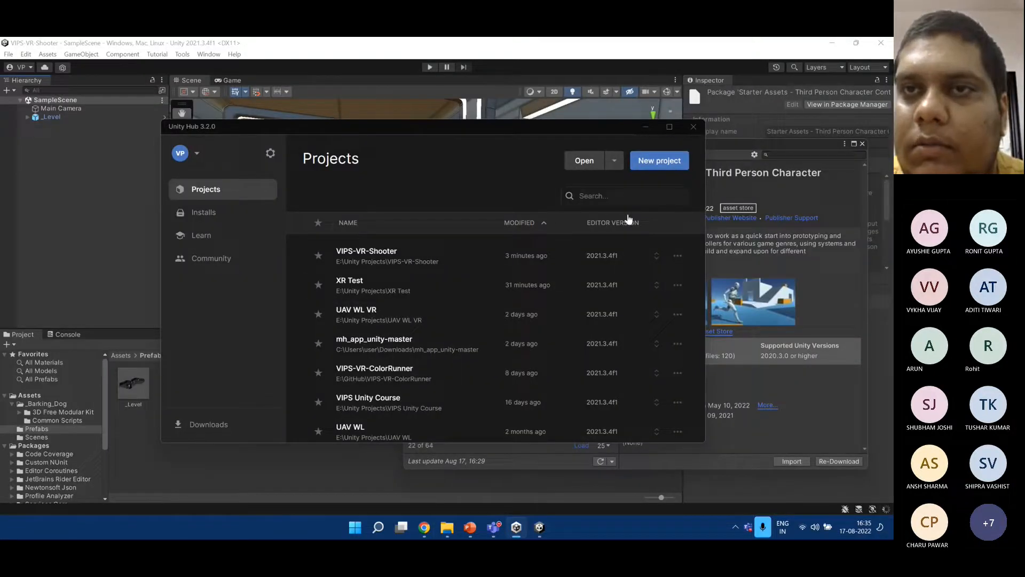
{"action": "left_click", "coordinate": [693, 126]}
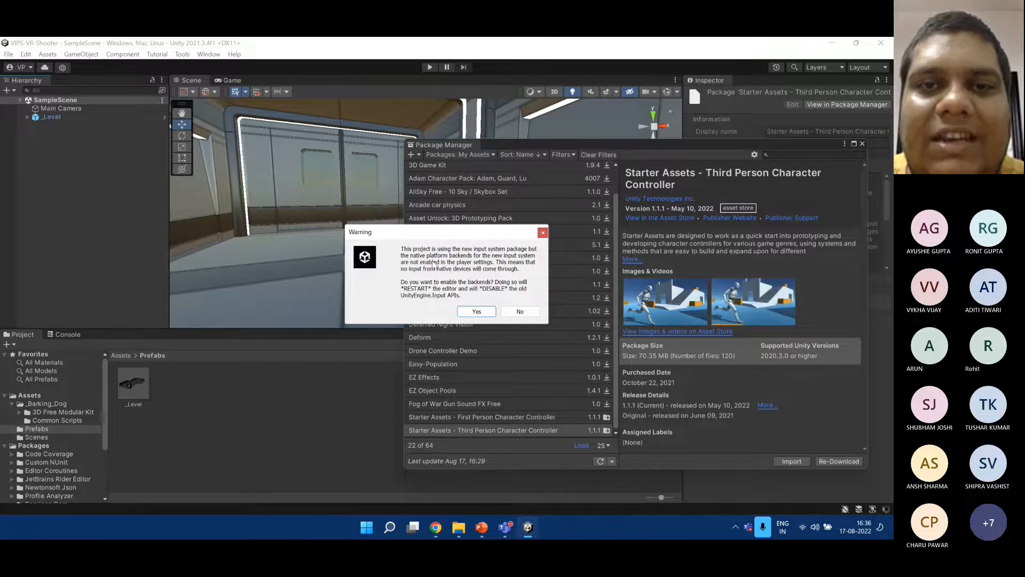
{"action": "left_click", "coordinate": [477, 312]}
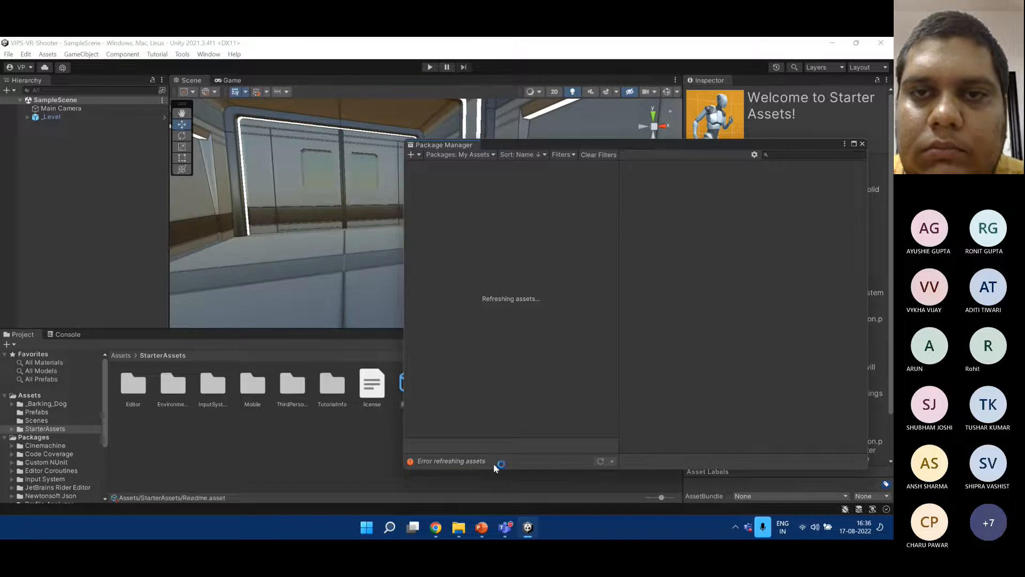
Check the Console and close the Package Manager, returning to the contents of the StarterAssets folder.
{"action": "left_click", "coordinate": [49, 333]}
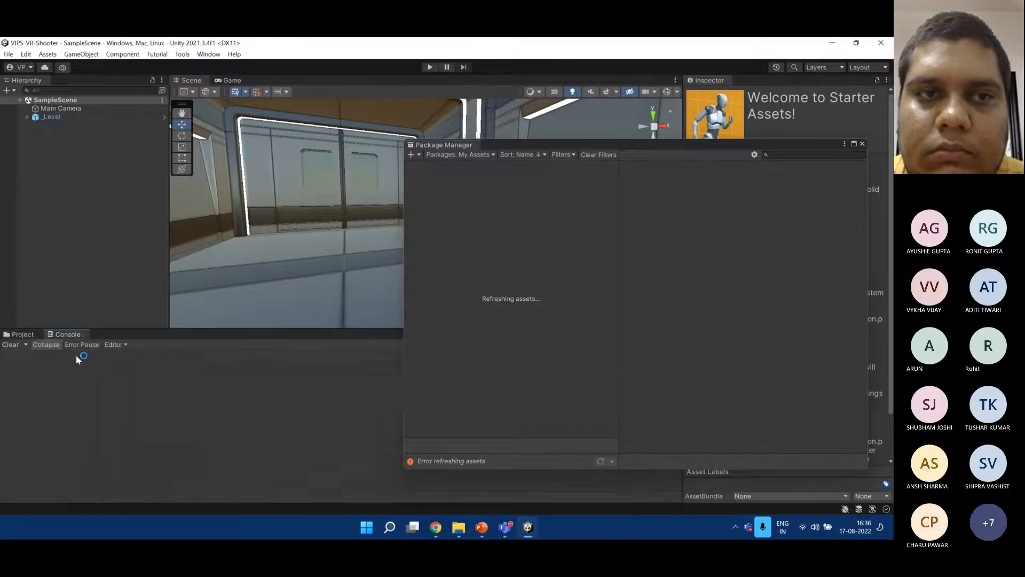
{"action": "left_click", "coordinate": [862, 145]}
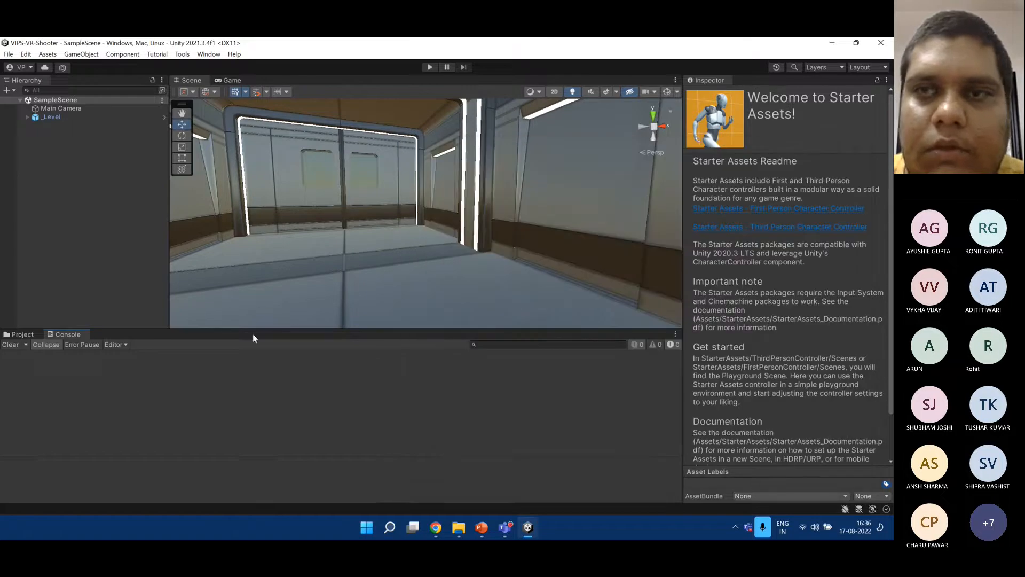
{"action": "left_click", "coordinate": [17, 335]}
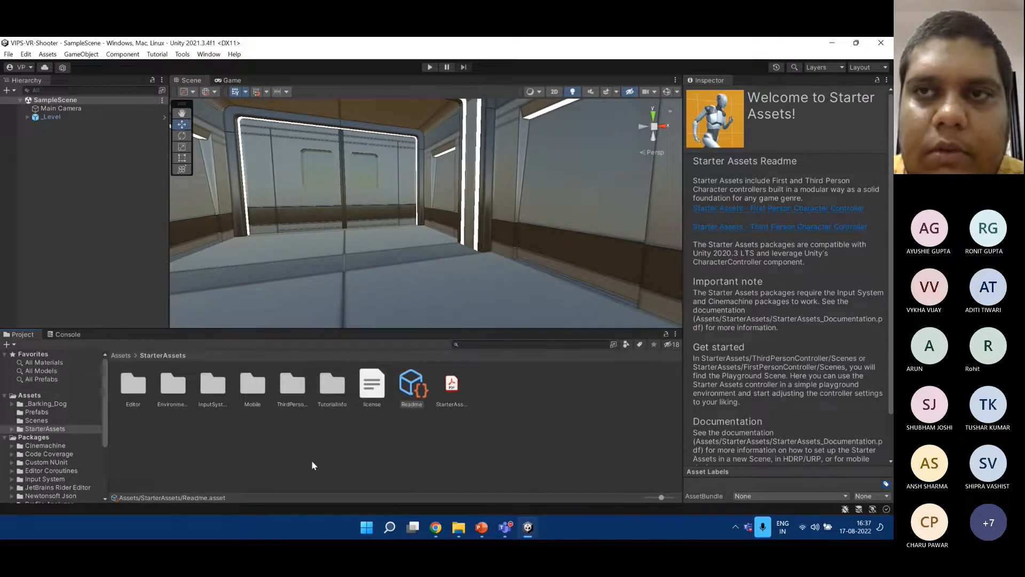
Open the Package Manager and search My Assets for "starter".
{"action": "left_click", "coordinate": [209, 54]}
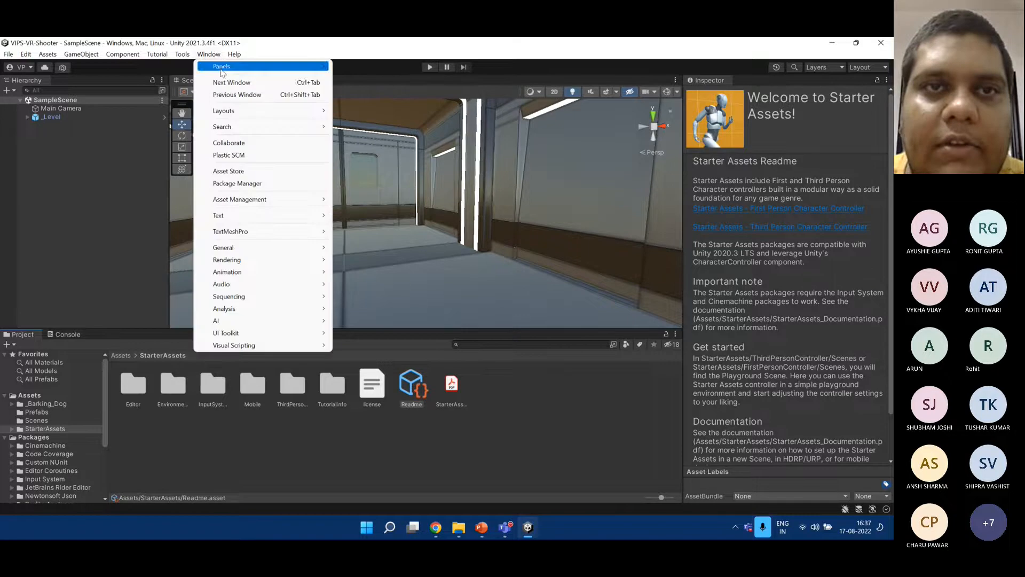
{"action": "left_click", "coordinate": [244, 183]}
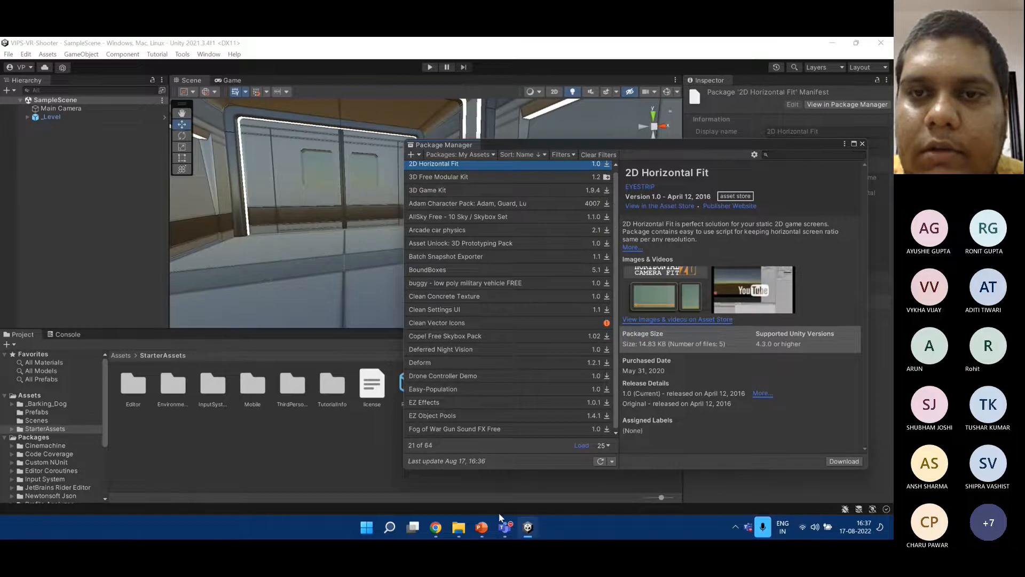
{"action": "left_click", "coordinate": [787, 154]}
{"action": "type", "text": "starter"}
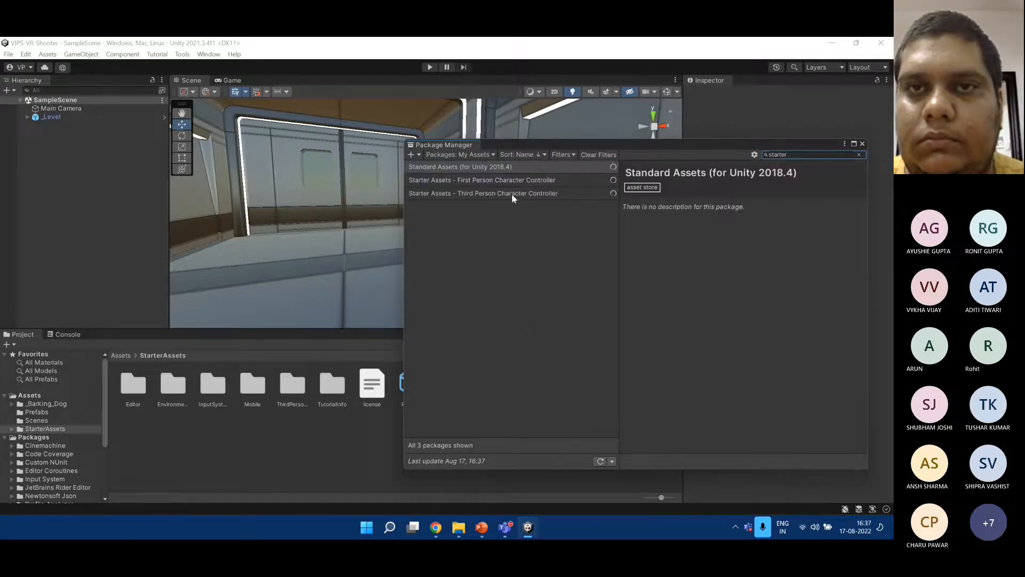
Try to import the Starter Assets - Third Person Character Controller package again and dismiss the import dialog.
{"action": "left_click", "coordinate": [511, 181]}
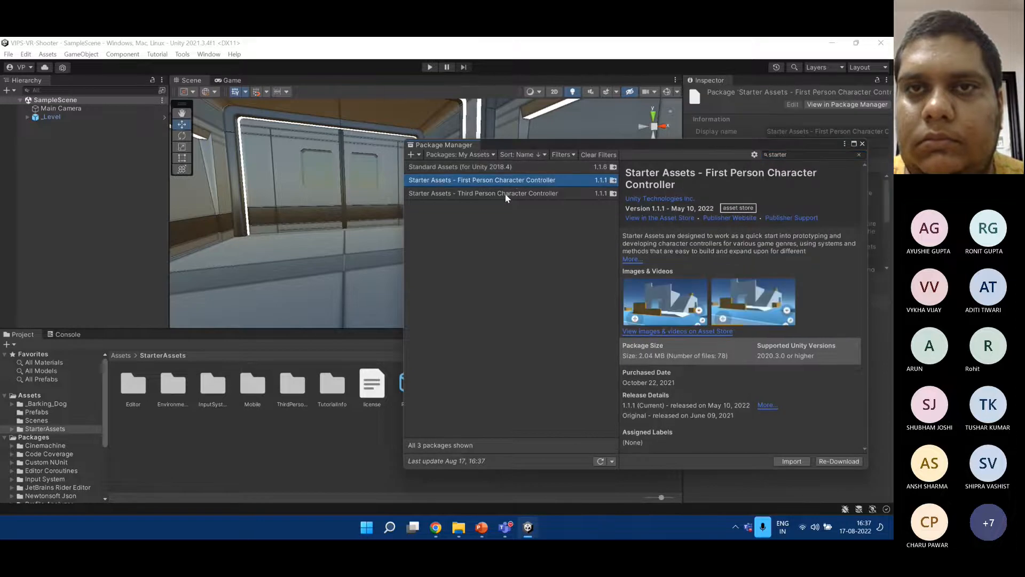
{"action": "left_click", "coordinate": [513, 194]}
{"action": "left_click", "coordinate": [791, 461]}
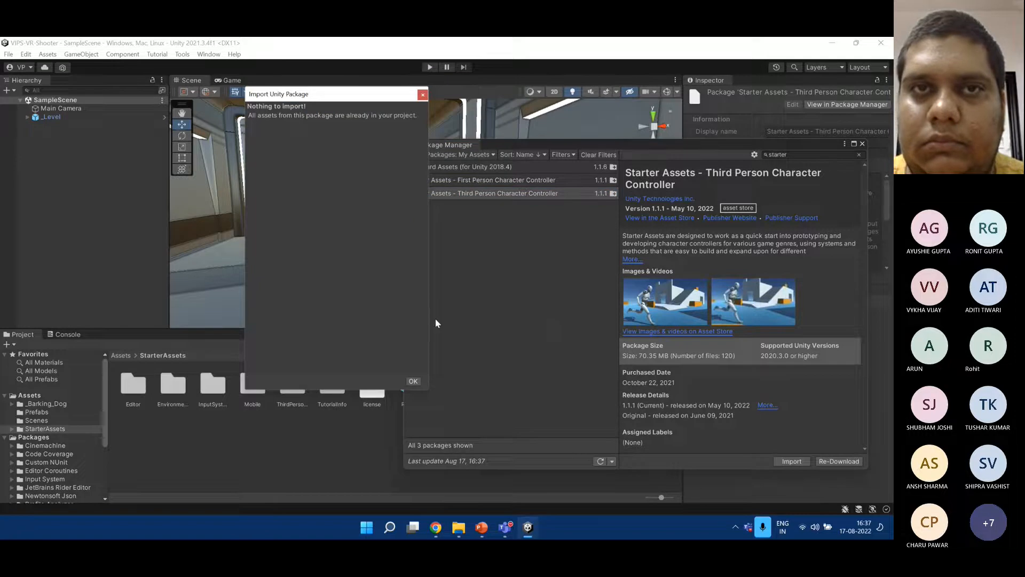
{"action": "left_click", "coordinate": [413, 380]}
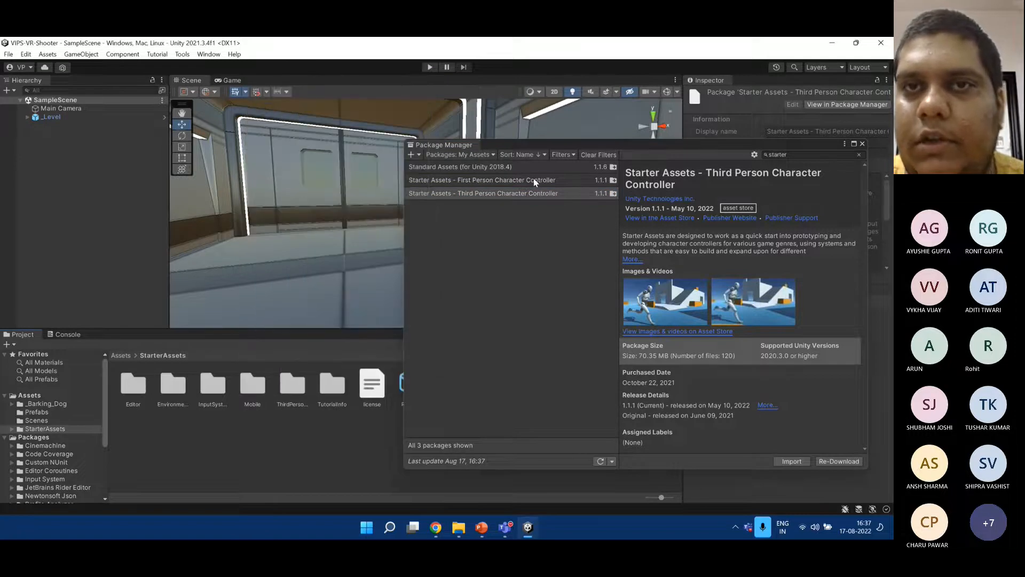
Import the Starter Assets - First Person Character Controller package with the preselected files and close the Package Manager.
{"action": "left_click", "coordinate": [534, 182]}
{"action": "left_click", "coordinate": [792, 461]}
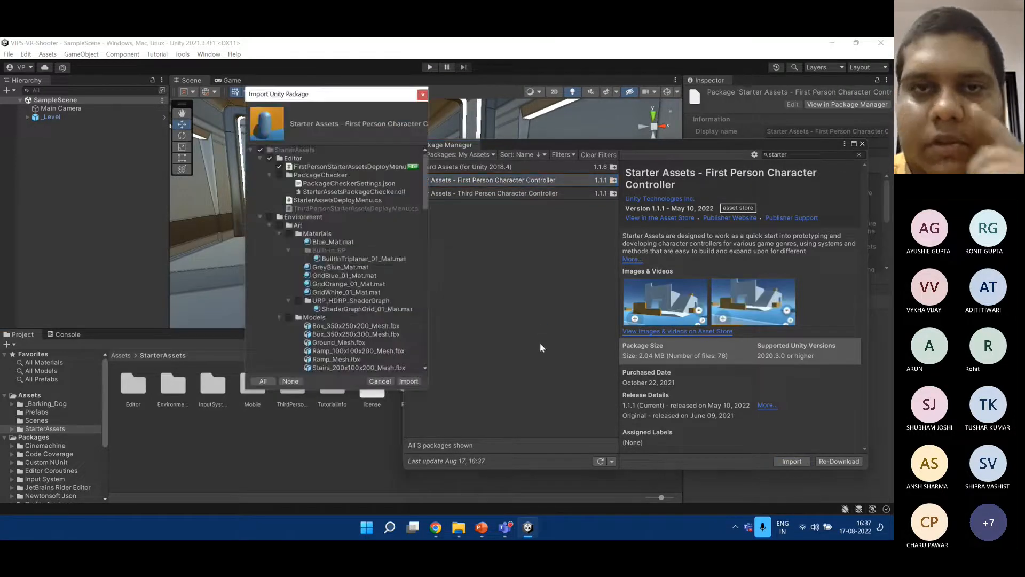
{"action": "left_click", "coordinate": [409, 381]}
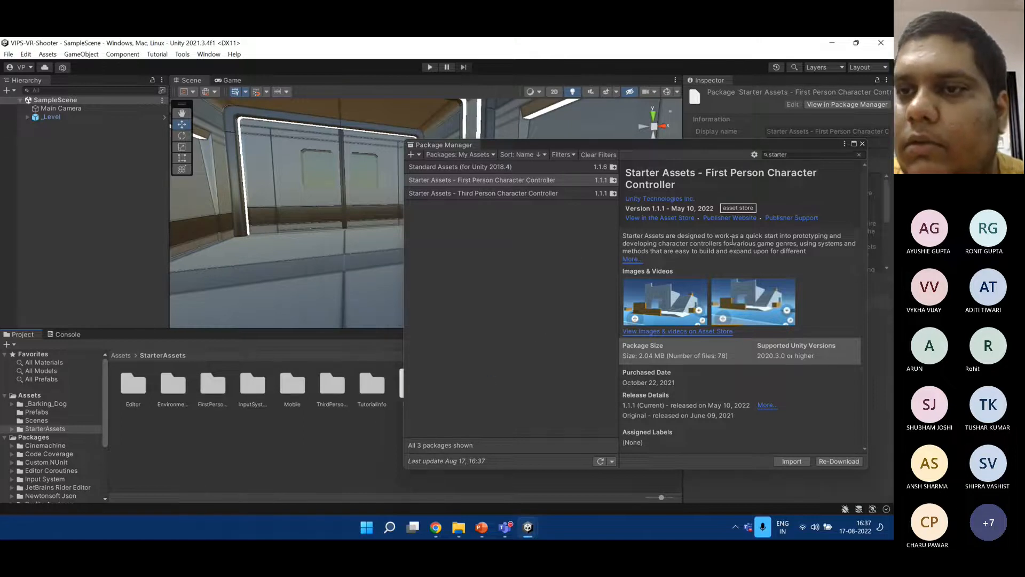
{"action": "left_click", "coordinate": [862, 144]}
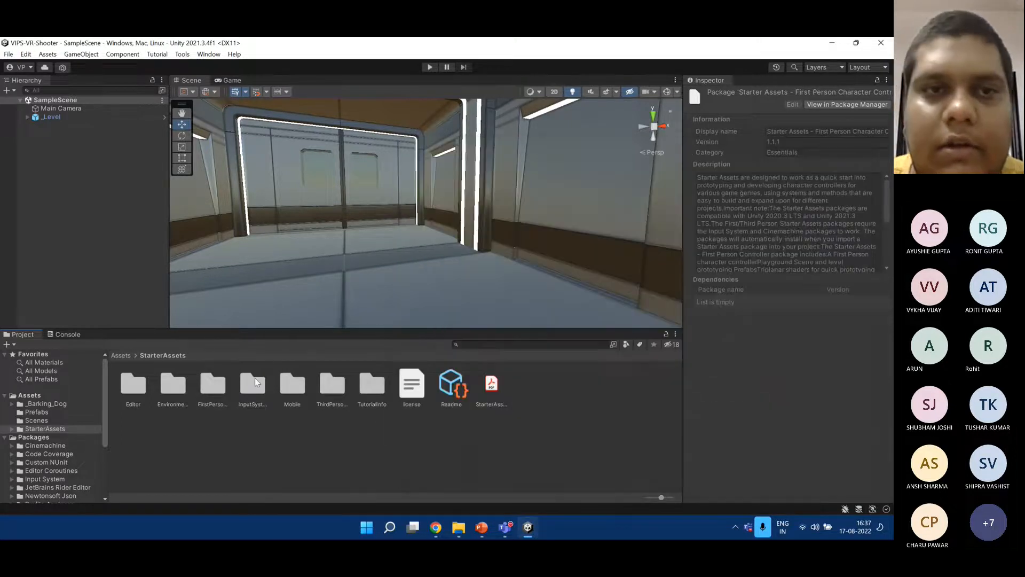
Look through the first- and third-person controller folders in StarterAssets and open the InputSystem folder.
{"action": "left_click", "coordinate": [121, 356]}
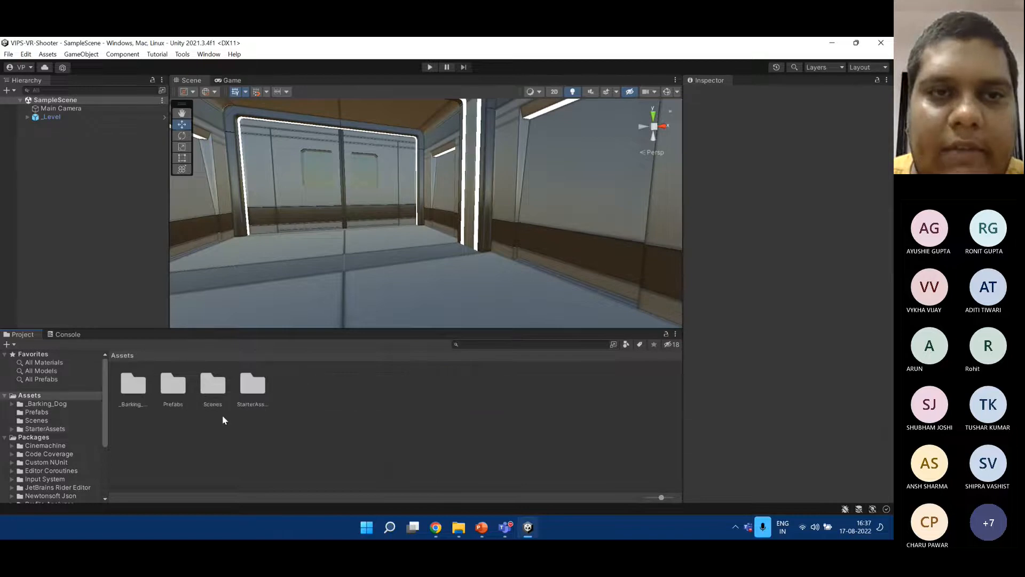
{"action": "left_click", "coordinate": [249, 395]}
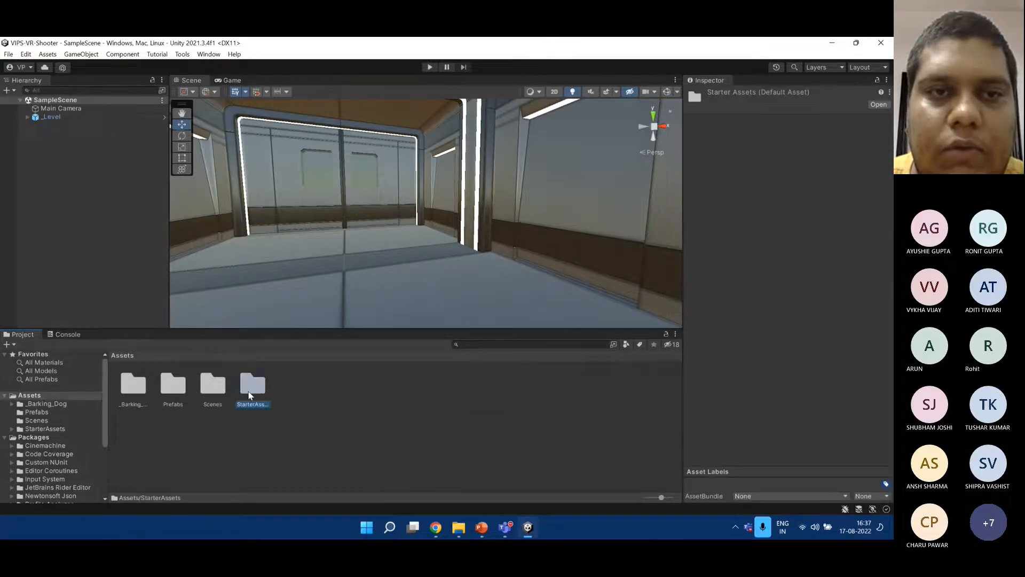
{"action": "double_click", "coordinate": [249, 395]}
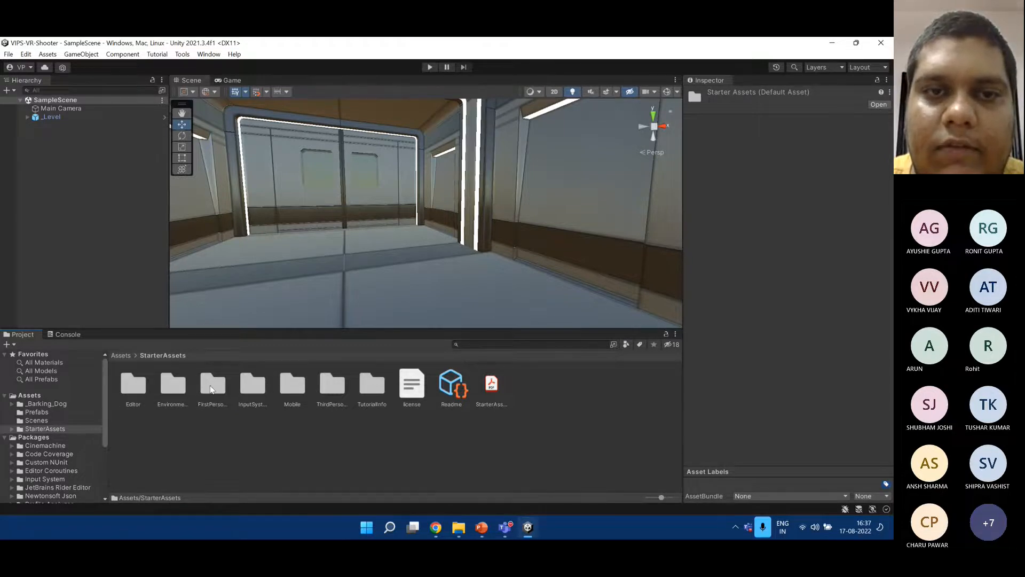
{"action": "left_click", "coordinate": [212, 386]}
{"action": "left_click", "coordinate": [332, 386]}
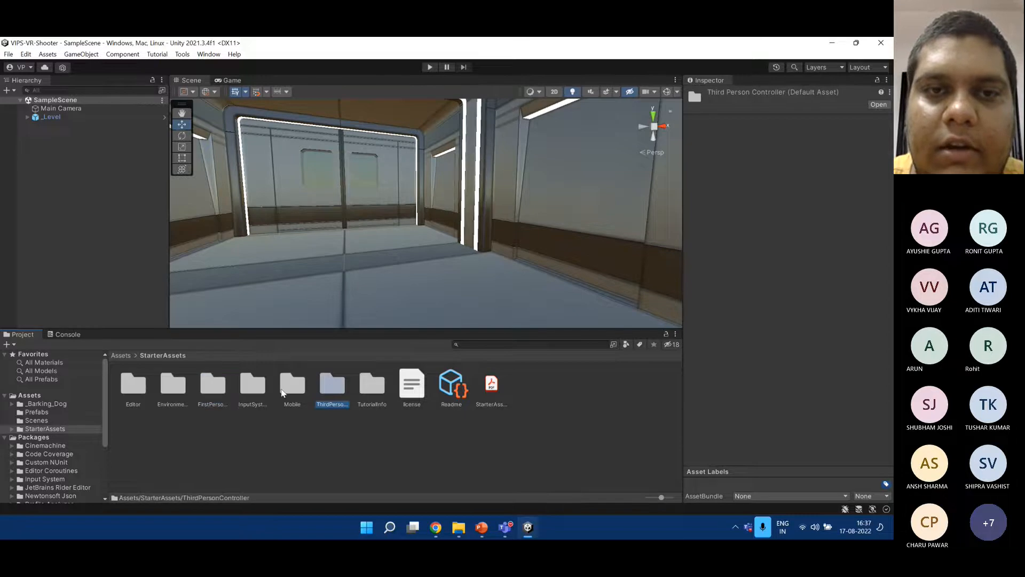
{"action": "left_click", "coordinate": [291, 406]}
{"action": "double_click", "coordinate": [253, 386]}
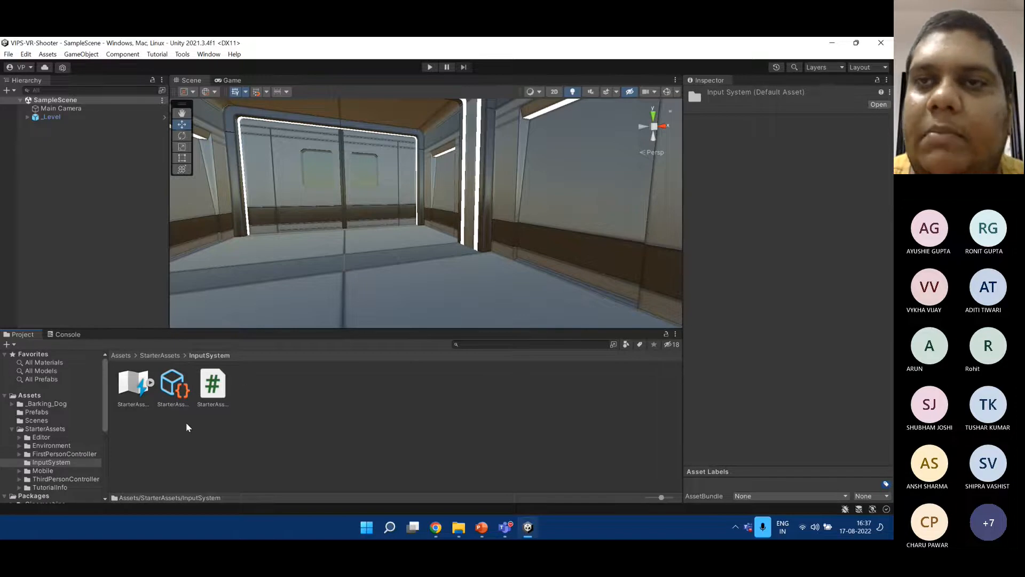
{"action": "left_click", "coordinate": [8, 54]}
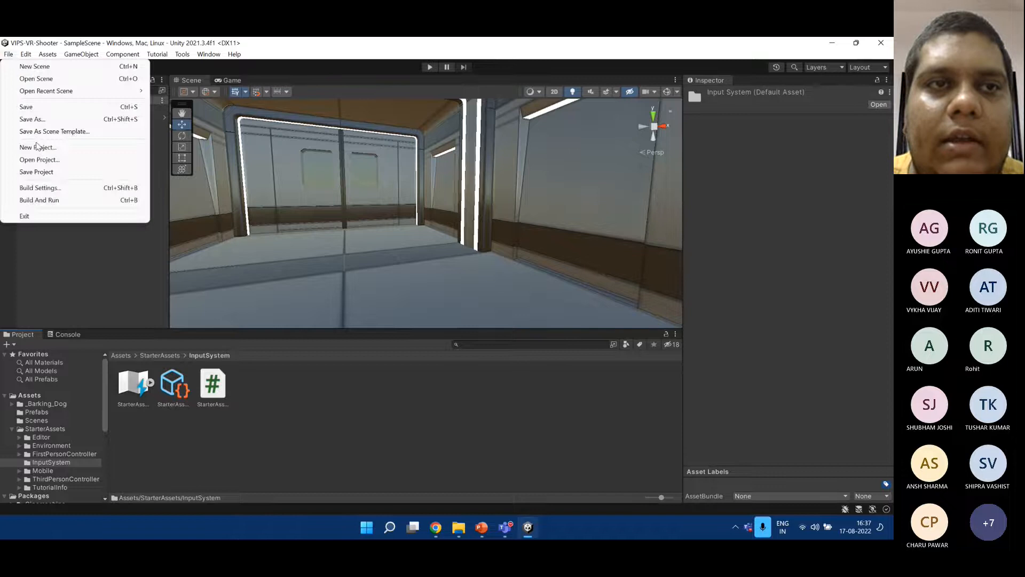
{"action": "left_click", "coordinate": [58, 188]}
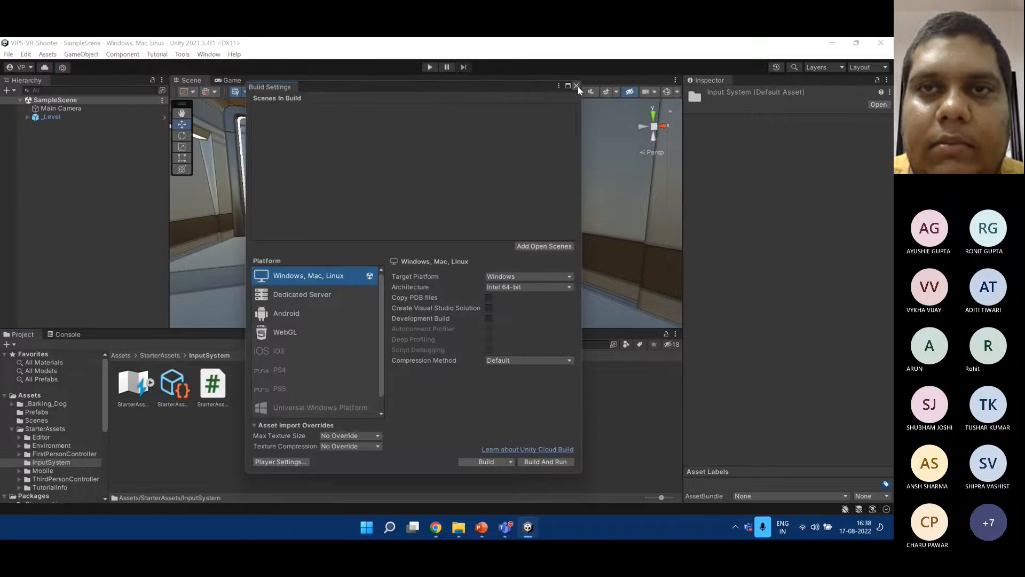
{"action": "left_click", "coordinate": [577, 86]}
In the project's Player settings, expand Other Settings and choose Input System Package (New) for Active Input Handling.
{"action": "left_click", "coordinate": [26, 54]}
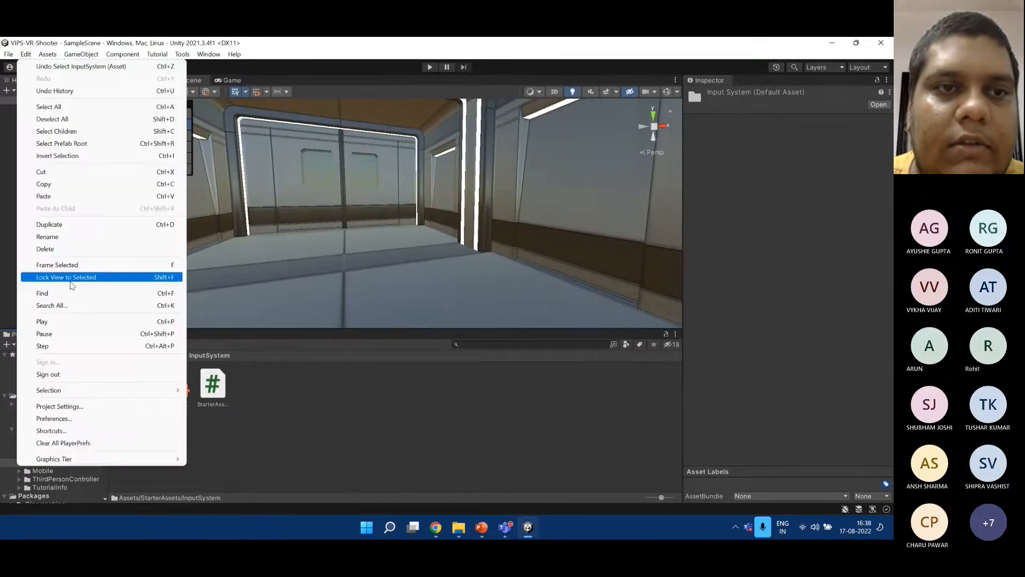
{"action": "left_click", "coordinate": [88, 405]}
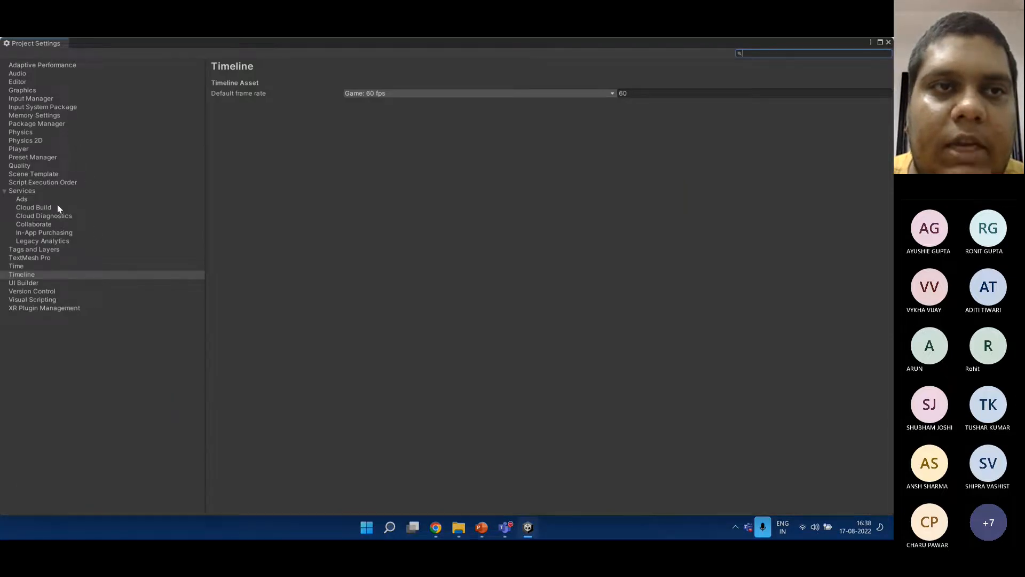
{"action": "left_click", "coordinate": [50, 151]}
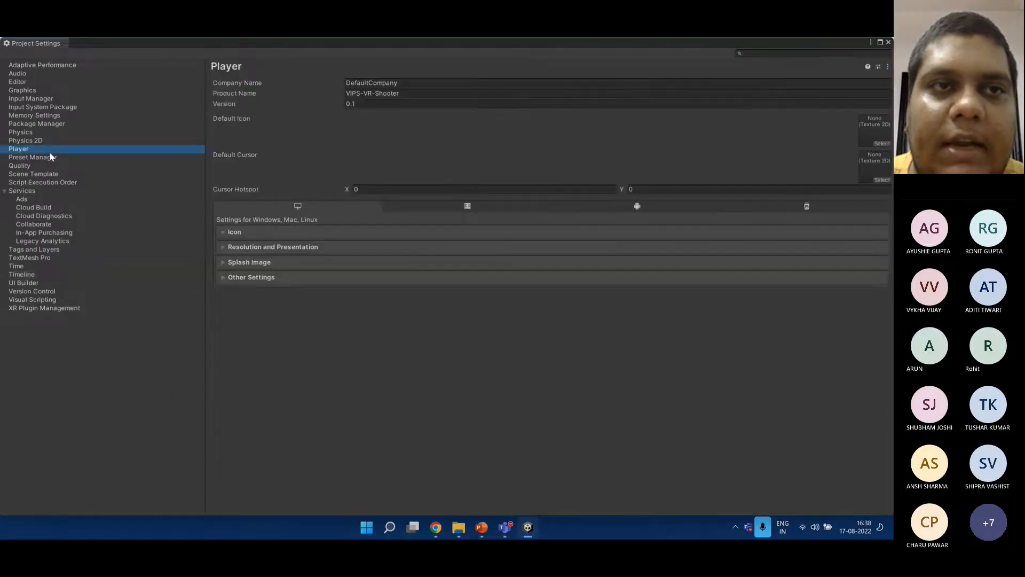
{"action": "left_click", "coordinate": [297, 277]}
{"action": "scroll", "coordinate": [343, 347], "scroll_direction": "down", "scroll_amount": 5}
{"action": "scroll", "coordinate": [343, 348], "scroll_direction": "down", "scroll_amount": 7}
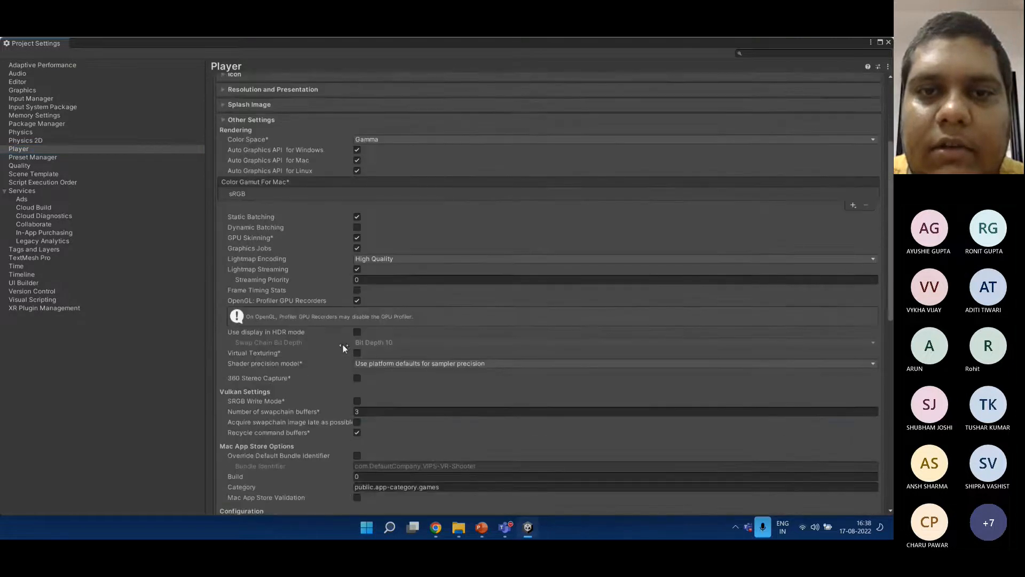
{"action": "scroll", "coordinate": [343, 344], "scroll_direction": "down", "scroll_amount": 1}
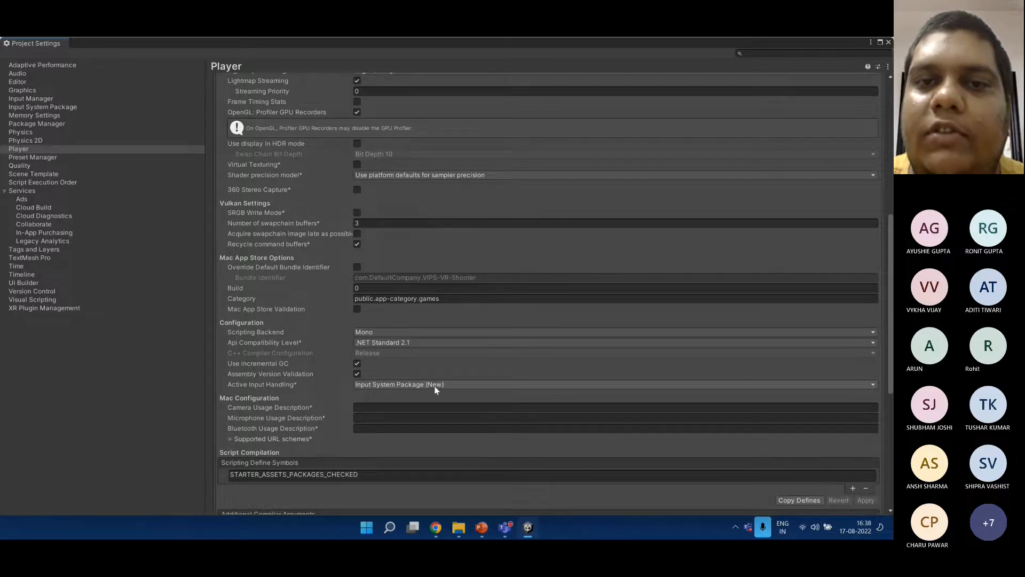
{"action": "left_click", "coordinate": [502, 384]}
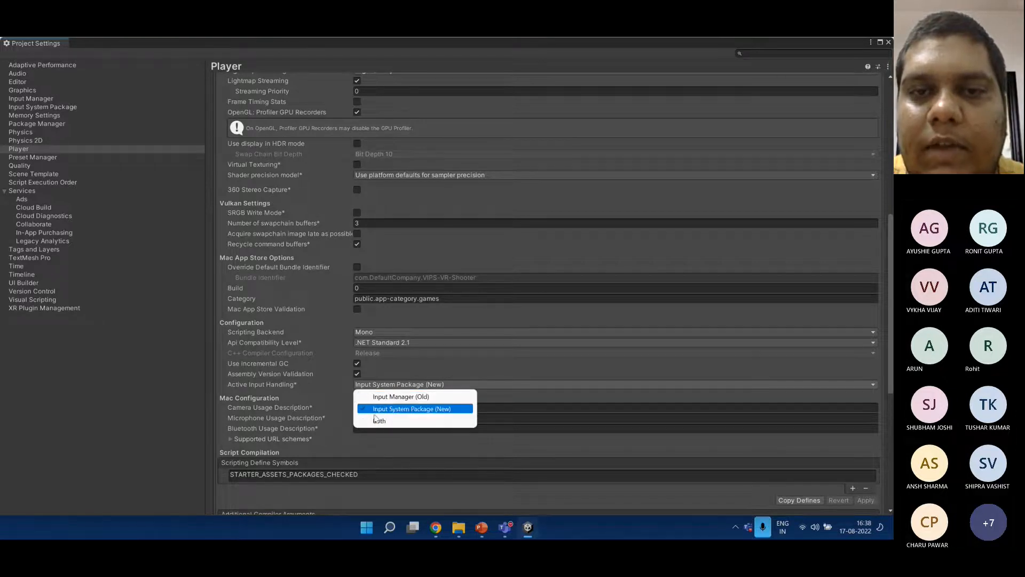
{"action": "left_click", "coordinate": [437, 409]}
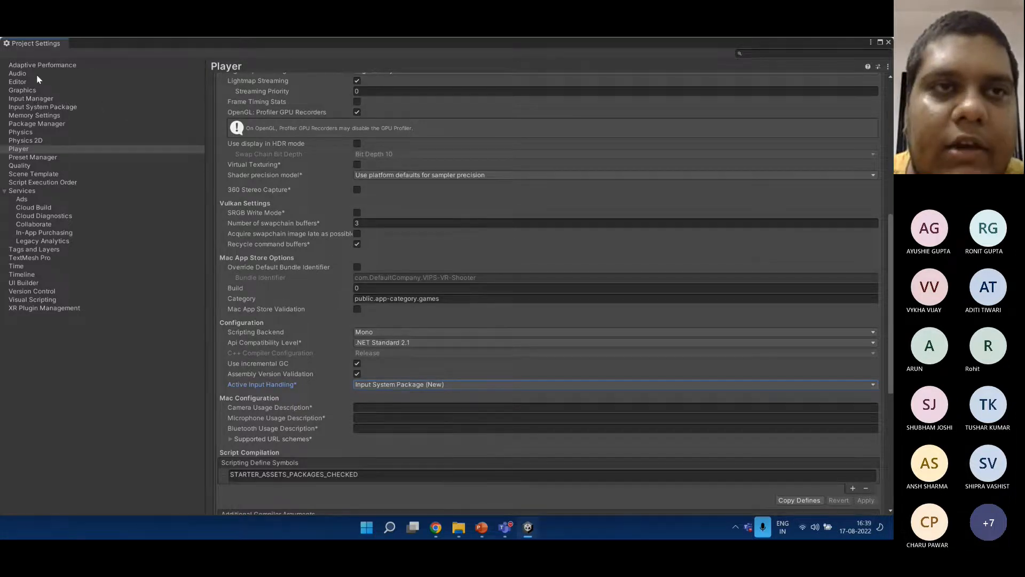
Compare the Input Manager axes with the Input System Package settings, and close Project Settings.
{"action": "left_click", "coordinate": [41, 100]}
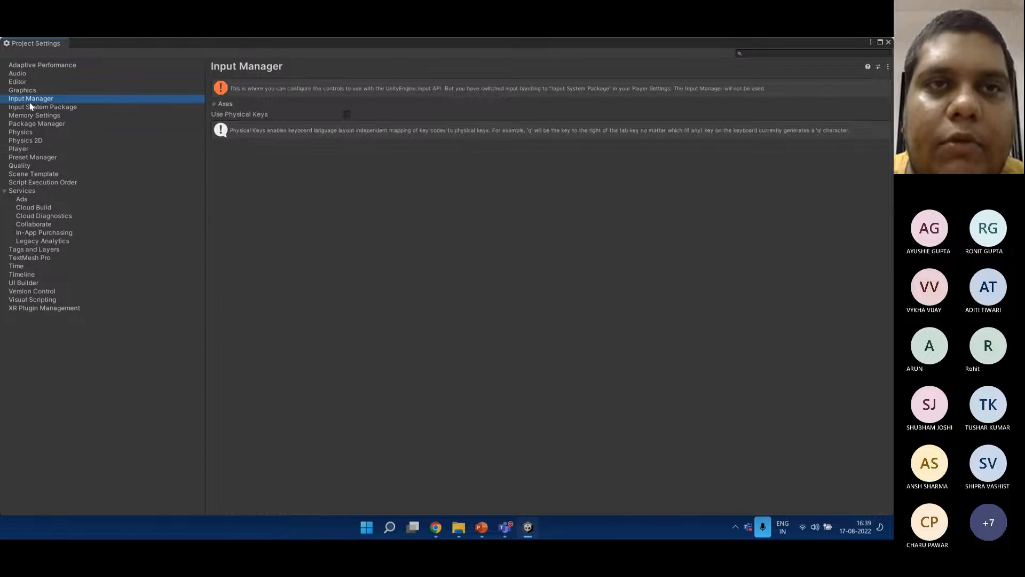
{"action": "left_click", "coordinate": [79, 107]}
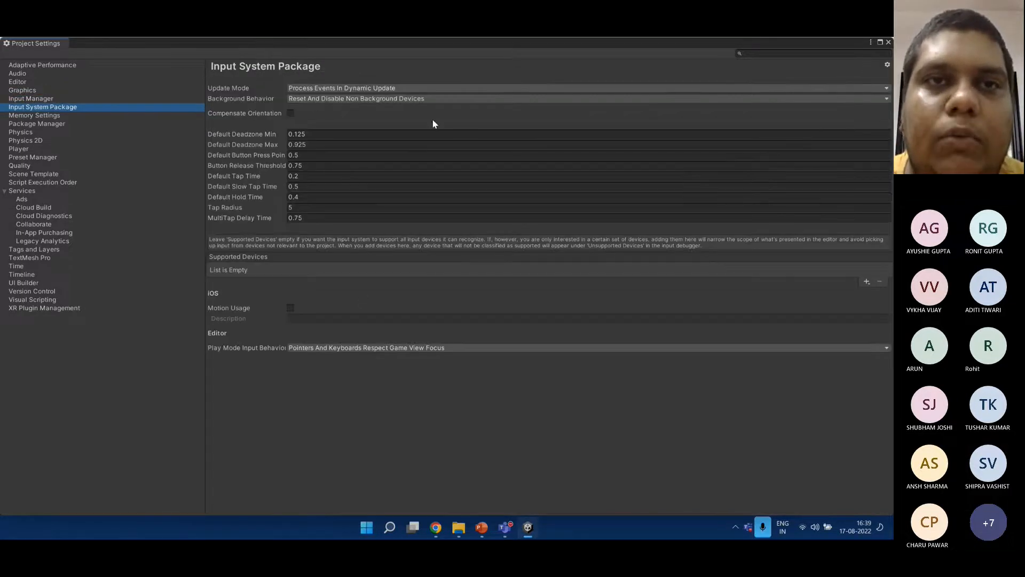
{"action": "left_click", "coordinate": [38, 99]}
{"action": "left_click", "coordinate": [223, 104]}
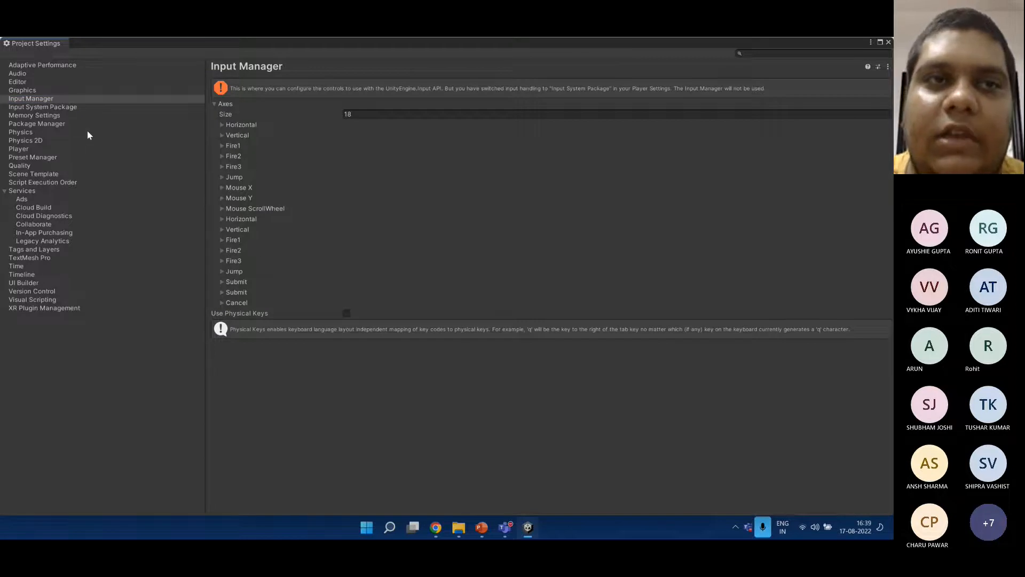
{"action": "left_click", "coordinate": [81, 107]}
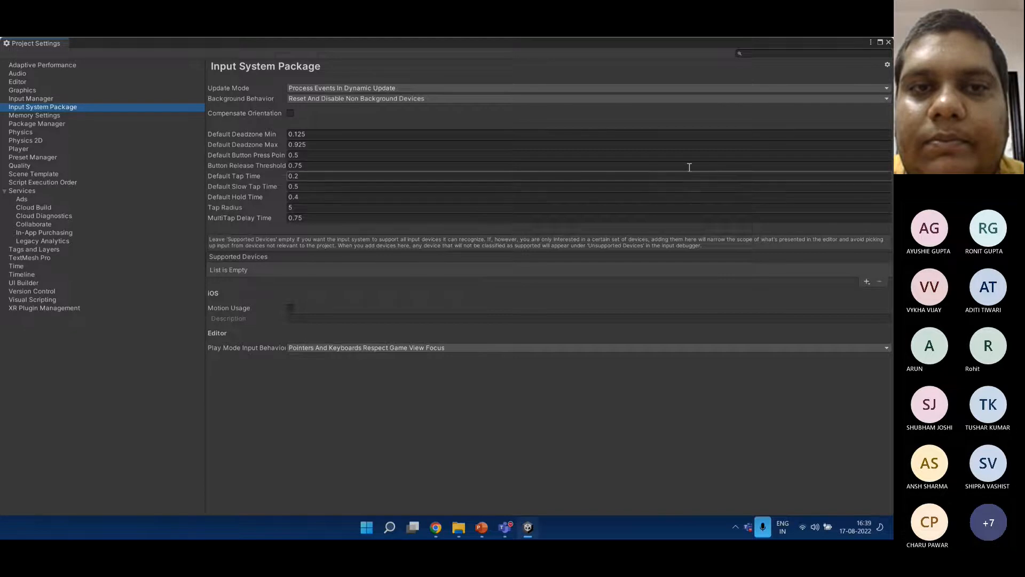
{"action": "left_click", "coordinate": [888, 42]}
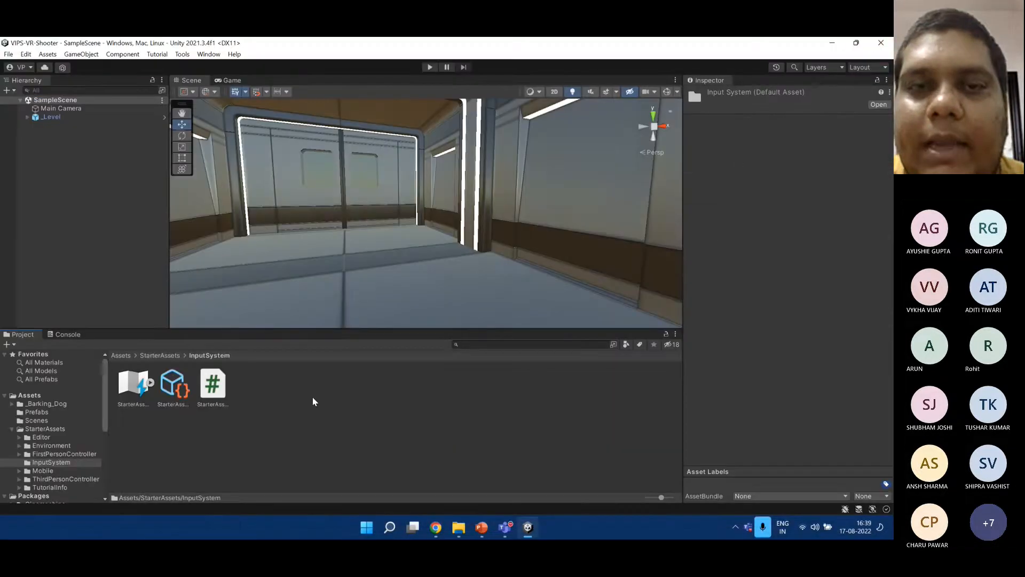
Inspect the StarterAssets input actions asset and open the Prefabs folder of FirstPersonController.
{"action": "left_click", "coordinate": [136, 388]}
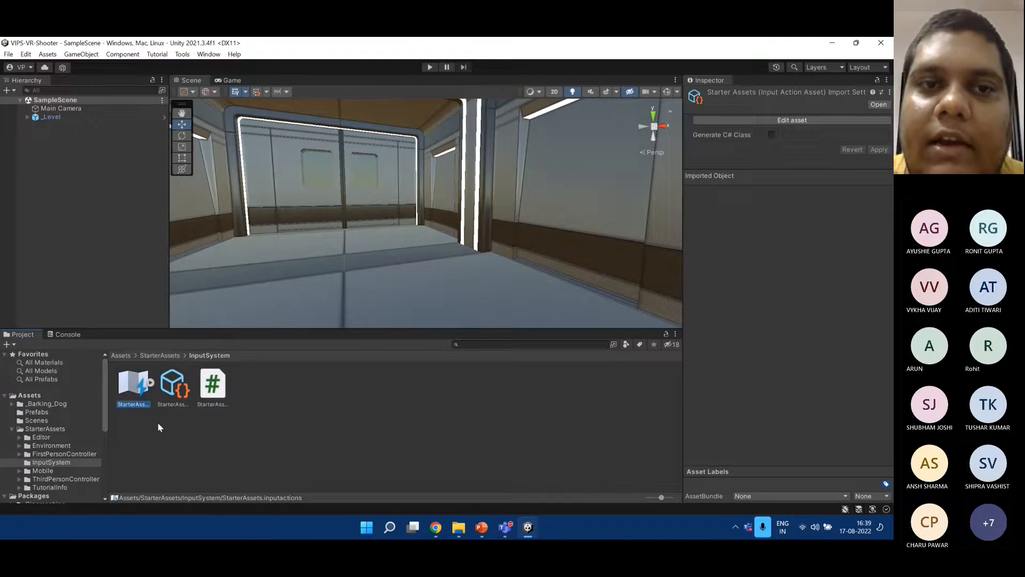
{"action": "left_click", "coordinate": [177, 425]}
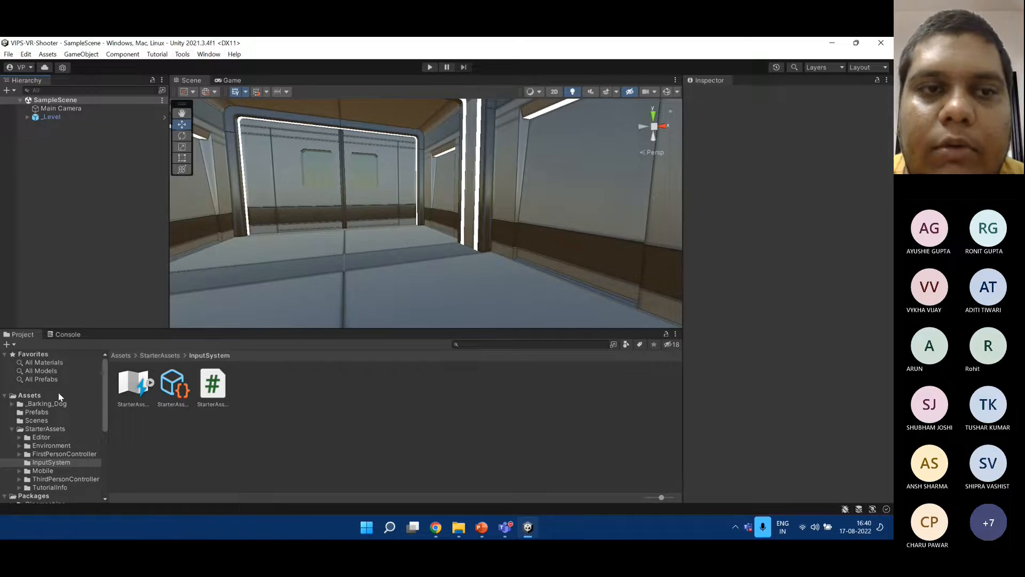
{"action": "left_click", "coordinate": [50, 431]}
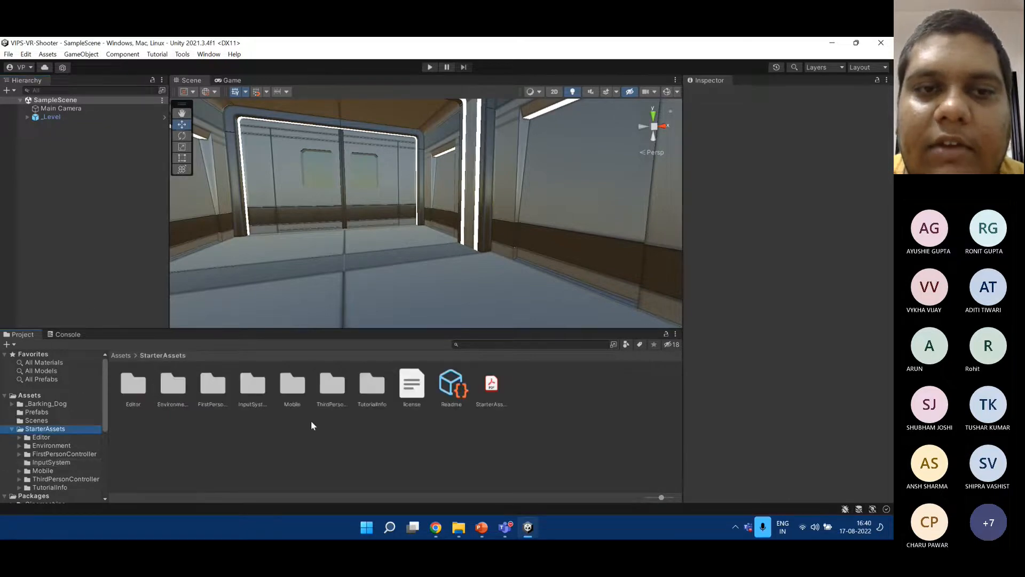
{"action": "double_click", "coordinate": [212, 387]}
{"action": "double_click", "coordinate": [133, 384]}
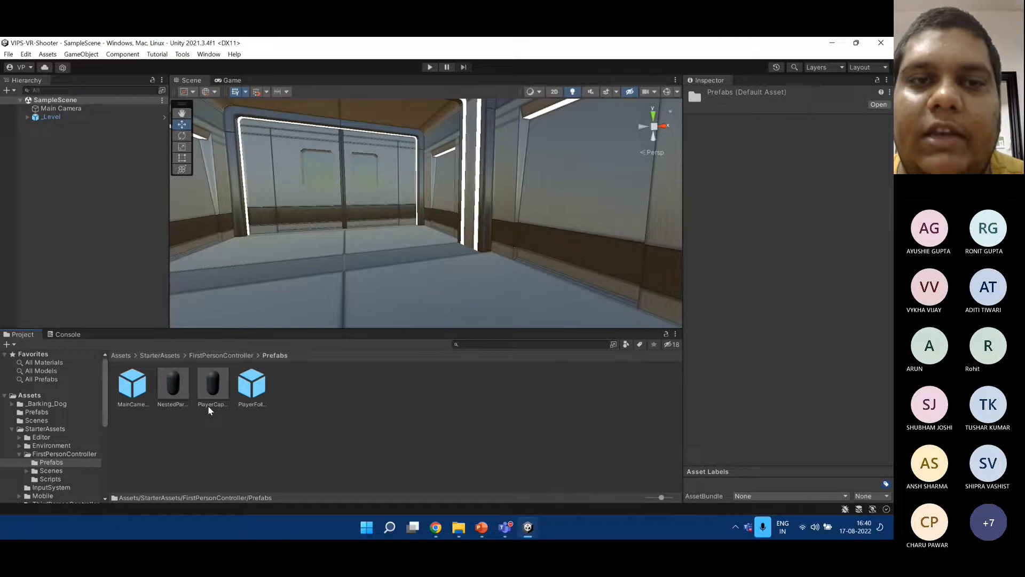
Point out the MainCamera, PlayerCapsule and player-follow prefabs by selecting them together, and clear the selection.
{"action": "left_click", "coordinate": [139, 393]}
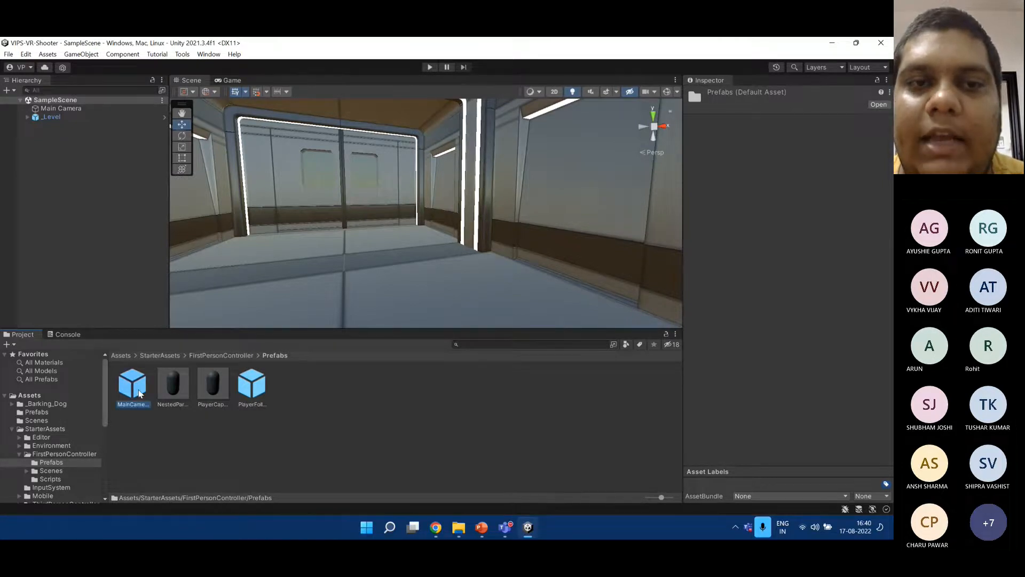
{"action": "left_click", "coordinate": [212, 384], "text": "ctrl"}
{"action": "left_click", "coordinate": [252, 383], "text": "ctrl"}
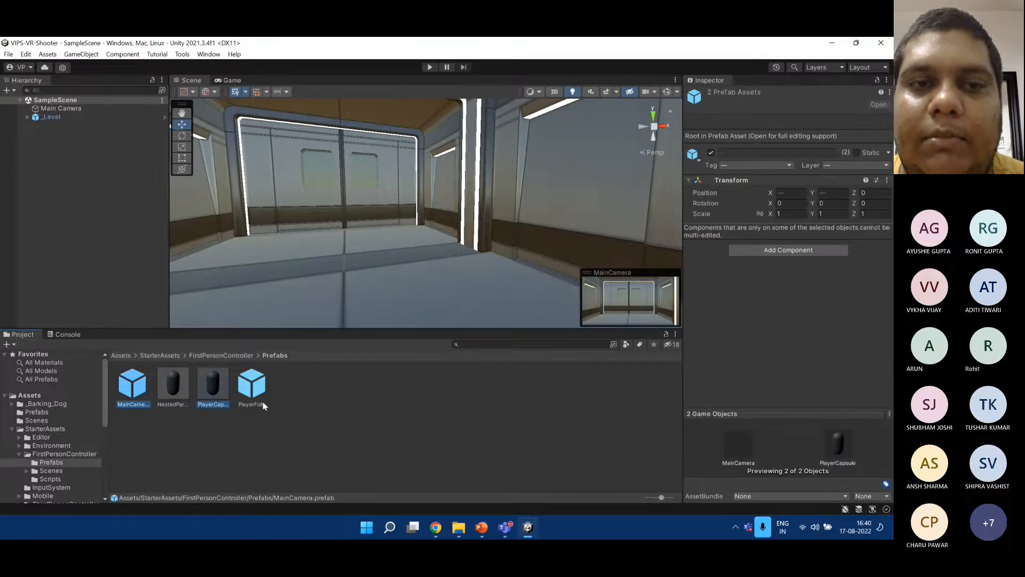
{"action": "left_click", "coordinate": [304, 447]}
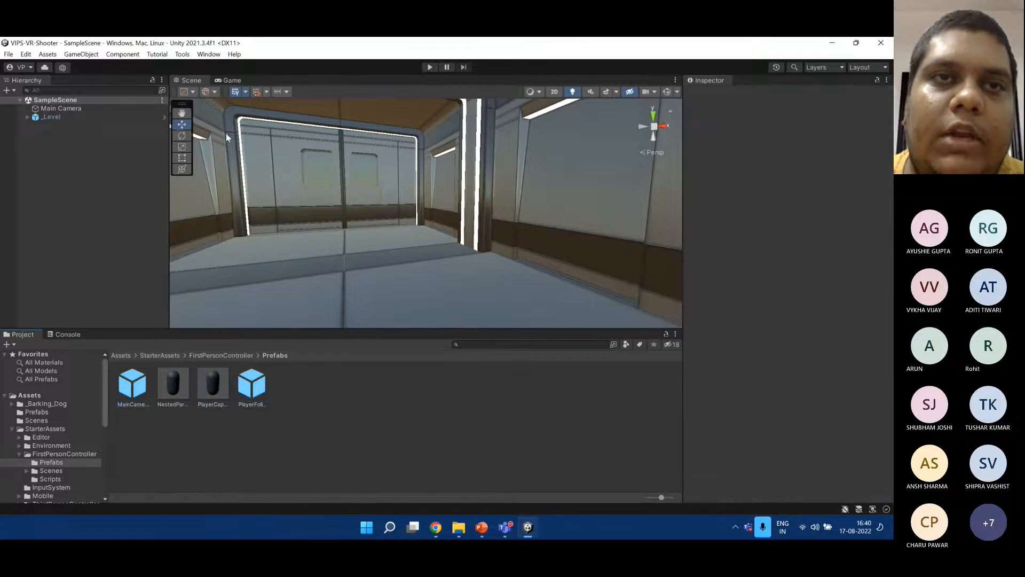
Add the first-person player rig to SampleScene with the Starter Assets Reset First Person Controller command, keeping the existing Main Camera.
{"action": "left_click", "coordinate": [182, 55]}
{"action": "mouse_move", "coordinate": [213, 67]}
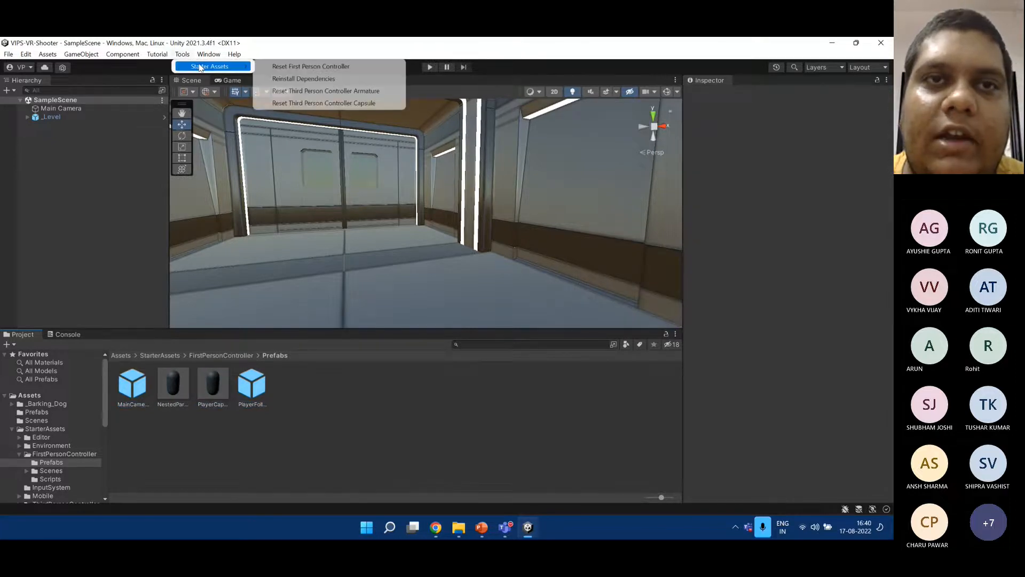
{"action": "left_click", "coordinate": [314, 67]}
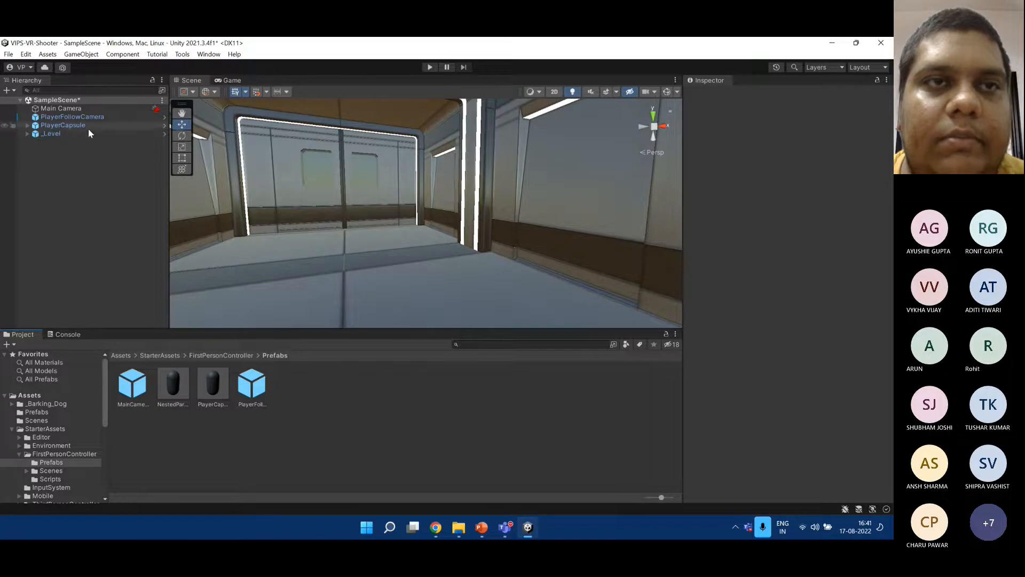
Delete the Main Camera, PlayerFollowCamera and PlayerCapsule objects from SampleScene and save the scene.
{"action": "left_click", "coordinate": [81, 107]}
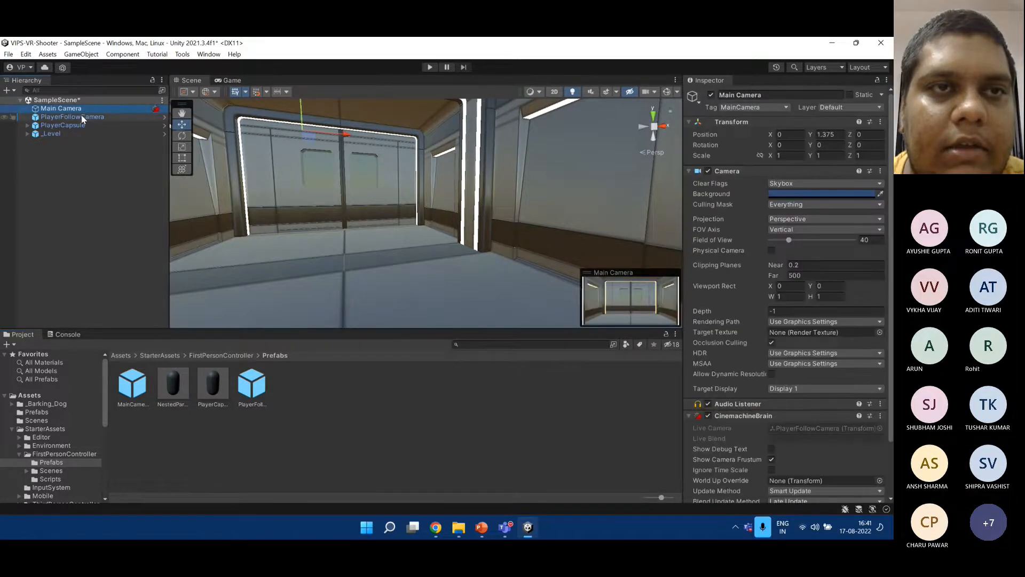
{"action": "left_click", "coordinate": [81, 124], "text": "shift"}
{"action": "key", "text": "Delete"}
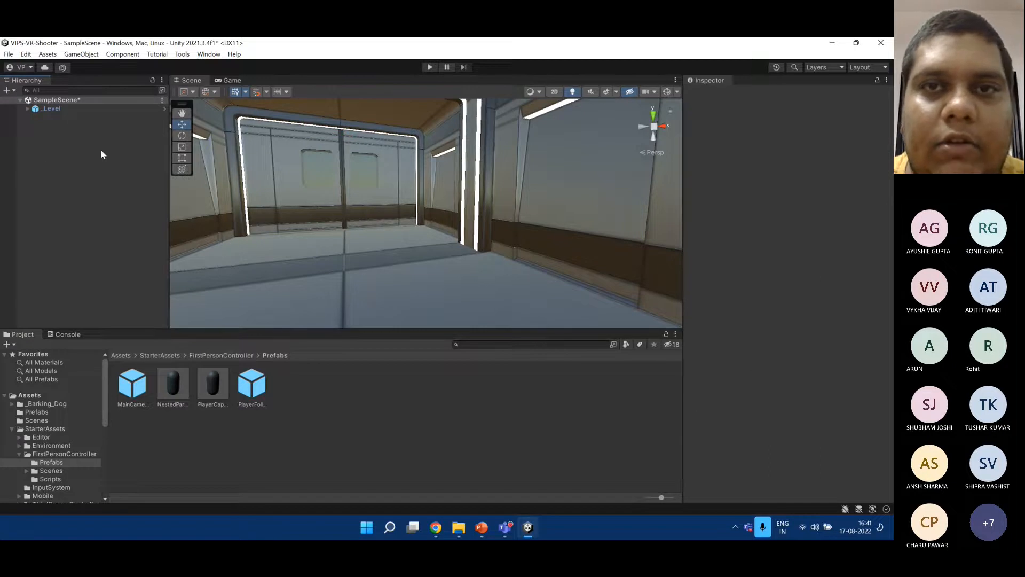
{"action": "right_click_drag", "start_coordinate": [403, 179], "coordinate": [383, 200]}
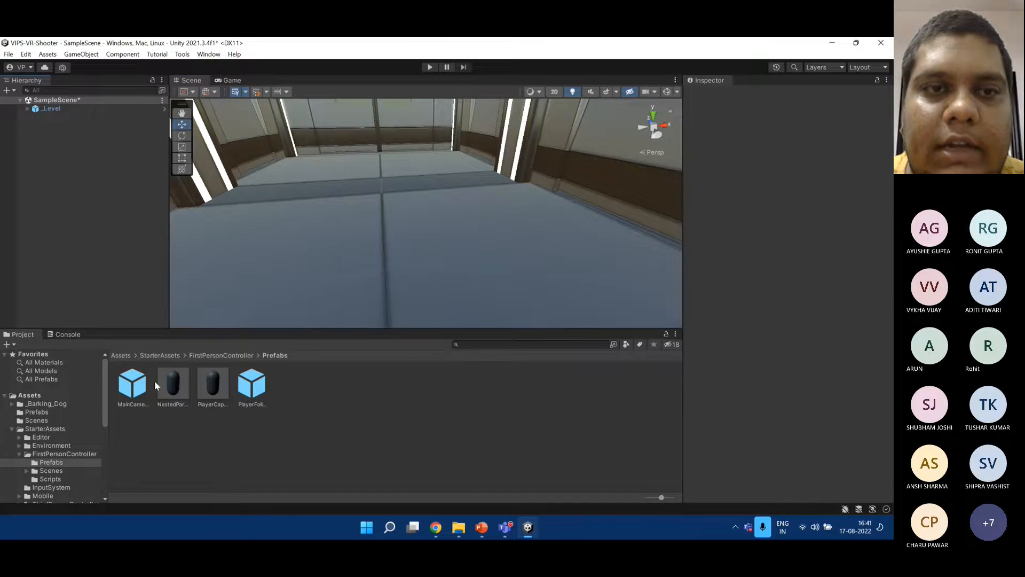
{"action": "key", "text": "ctrl+s"}
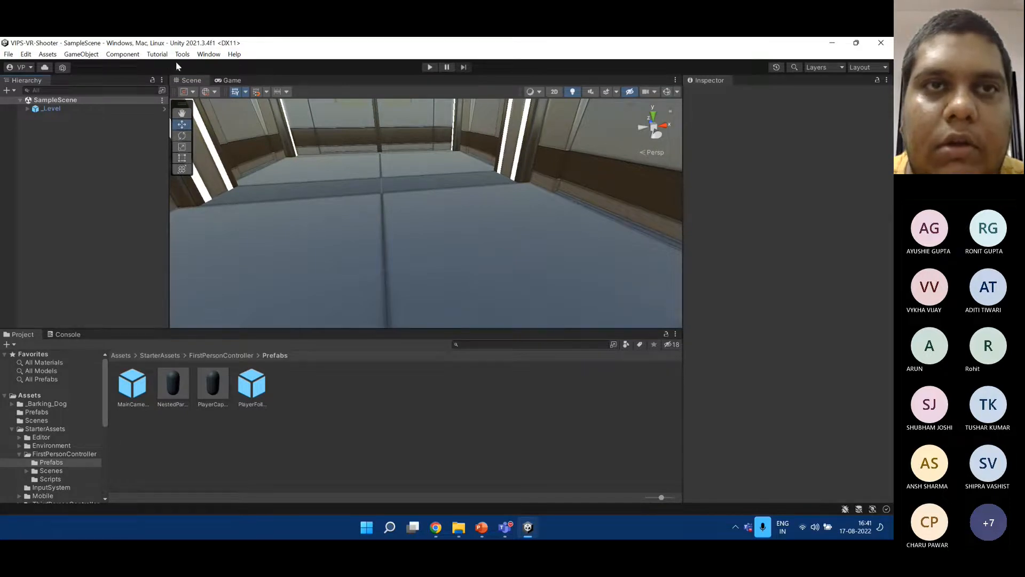
Run the Starter Assets Reset First Person Controller command to create the player capsule and both cameras from the prefabs.
{"action": "left_click", "coordinate": [182, 54]}
{"action": "mouse_move", "coordinate": [214, 69]}
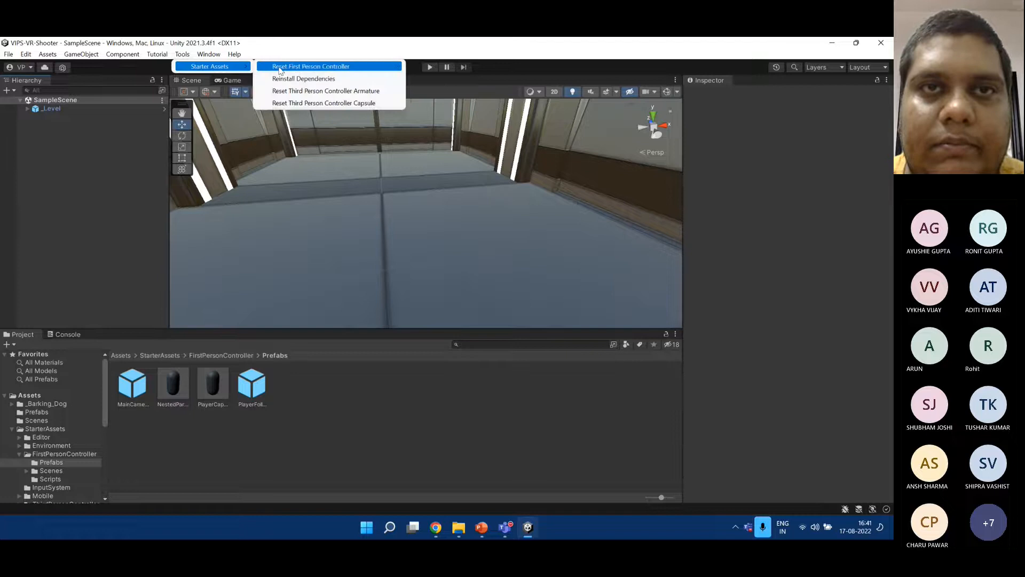
{"action": "left_click", "coordinate": [312, 67]}
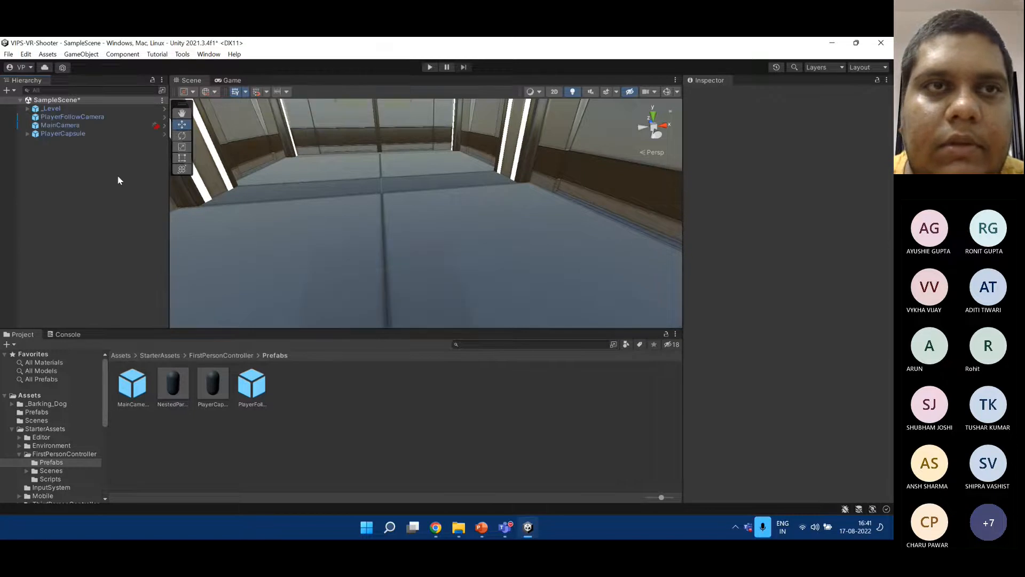
Inspect MainCamera's components and trace the PlayerFollowCamera's Follow target to PlayerCameraRoot inside PlayerCapsule.
{"action": "left_click", "coordinate": [88, 125]}
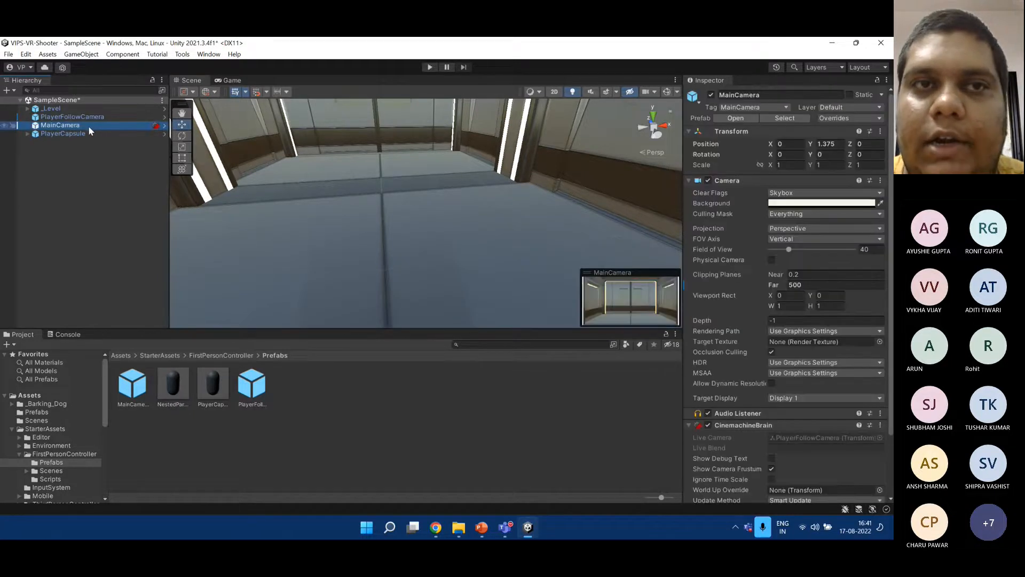
{"action": "left_click", "coordinate": [129, 168]}
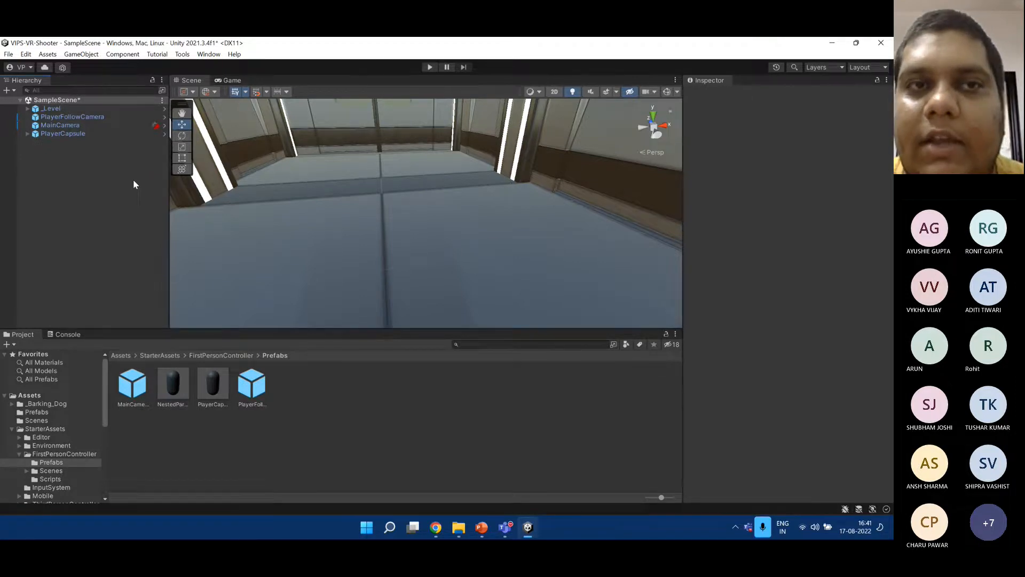
{"action": "left_click", "coordinate": [117, 124]}
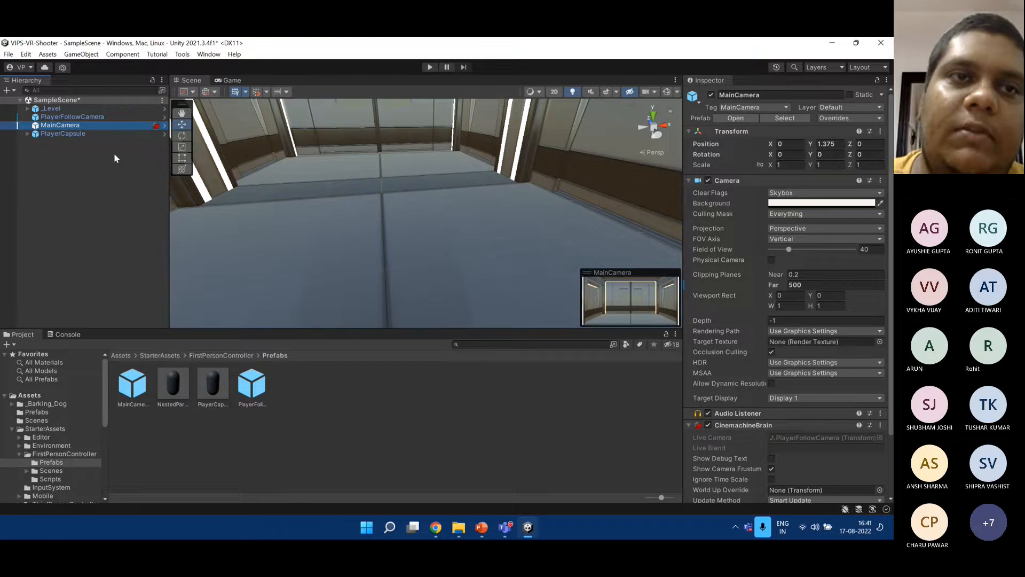
{"action": "left_click", "coordinate": [101, 154]}
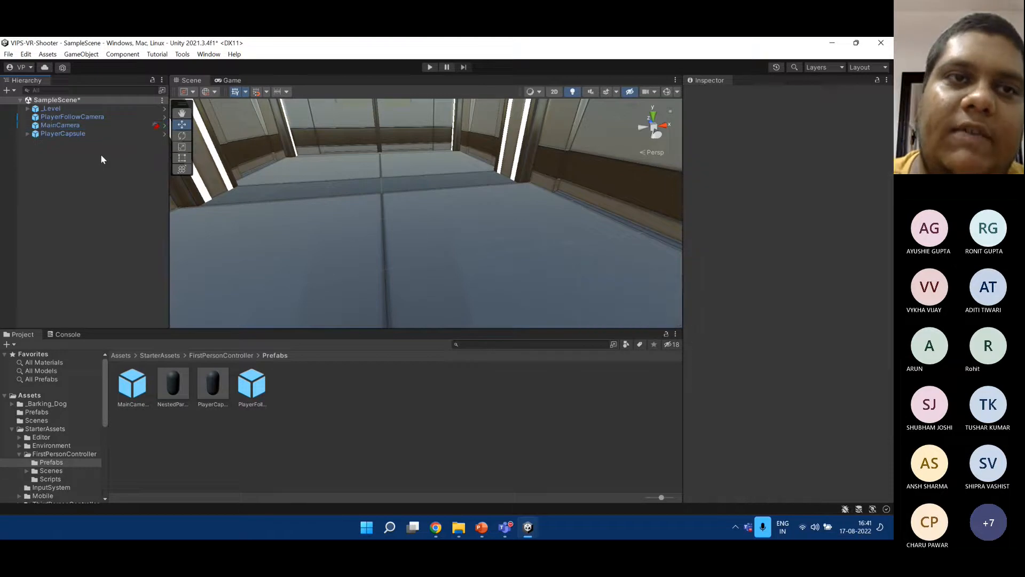
{"action": "left_click", "coordinate": [96, 116]}
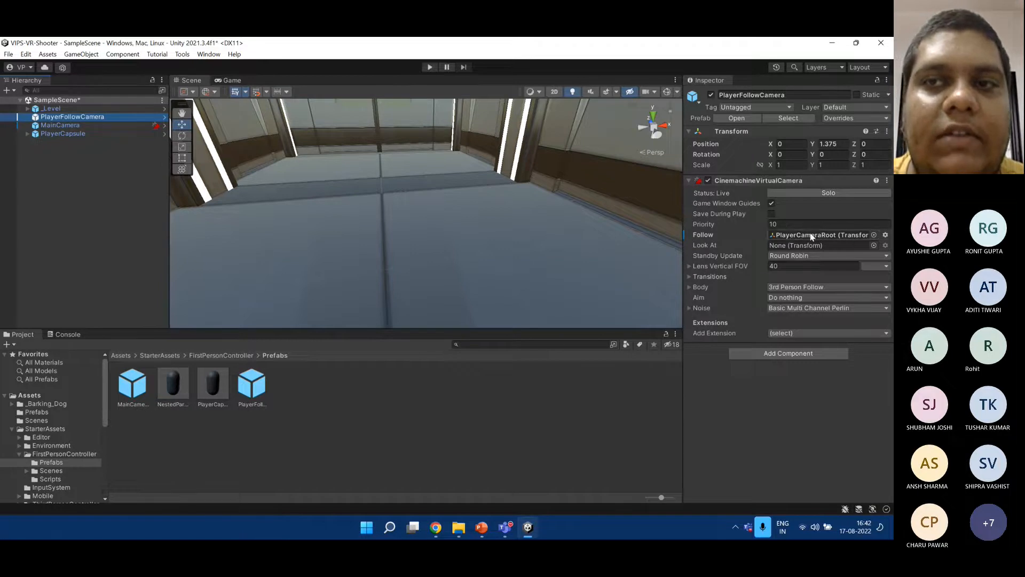
{"action": "left_click", "coordinate": [827, 235]}
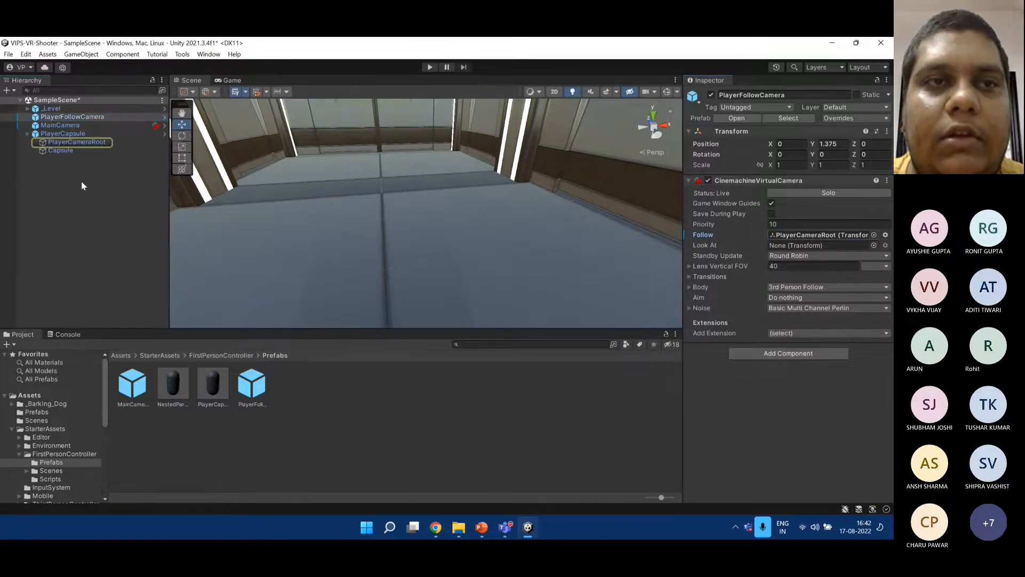
{"action": "left_click", "coordinate": [63, 134]}
{"action": "left_click", "coordinate": [79, 142]}
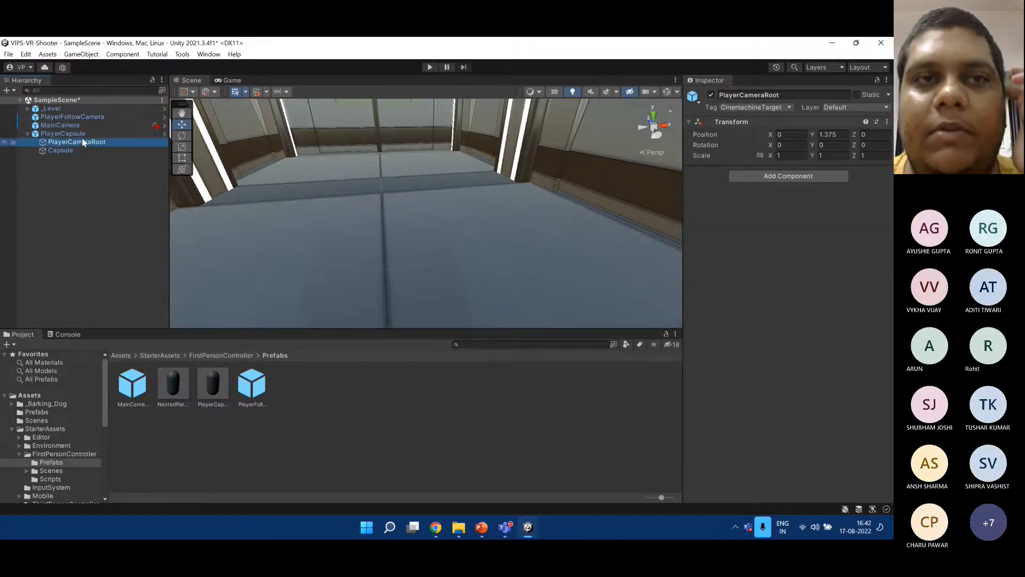
Frame MainCamera and PlayerCapsule in the Scene view, and save the scene.
{"action": "left_click", "coordinate": [78, 126]}
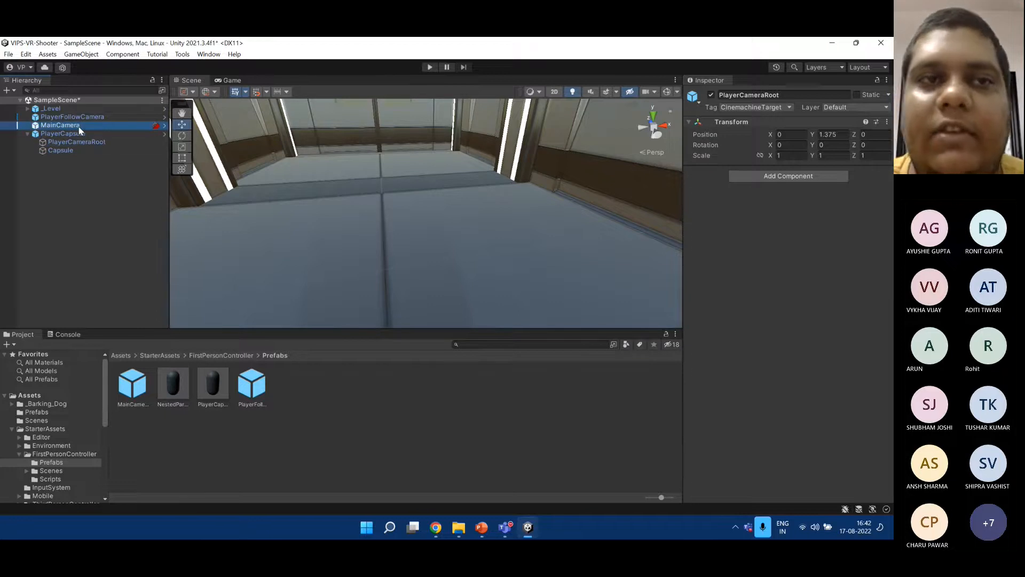
{"action": "double_click", "coordinate": [79, 128]}
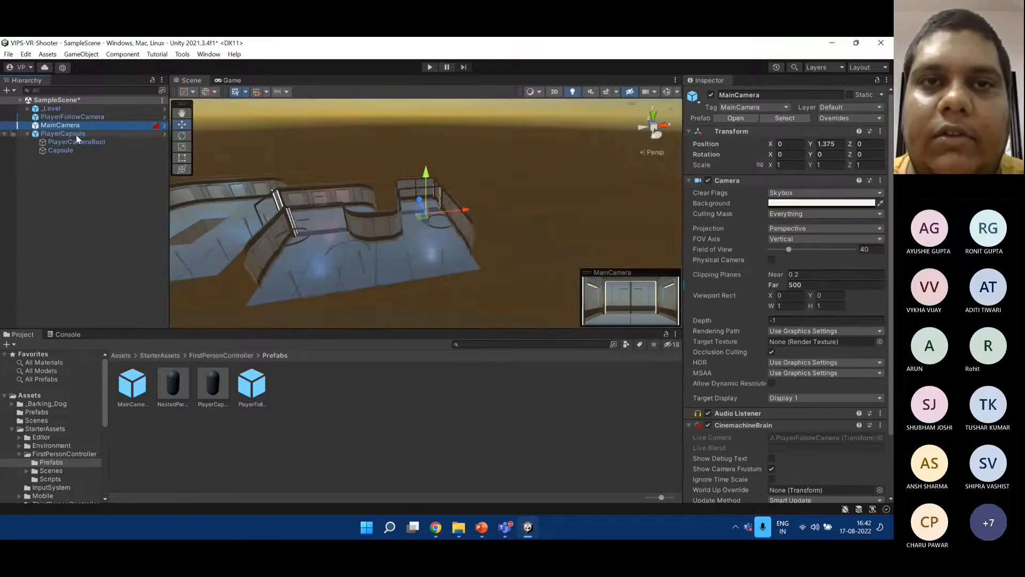
{"action": "double_click", "coordinate": [69, 134]}
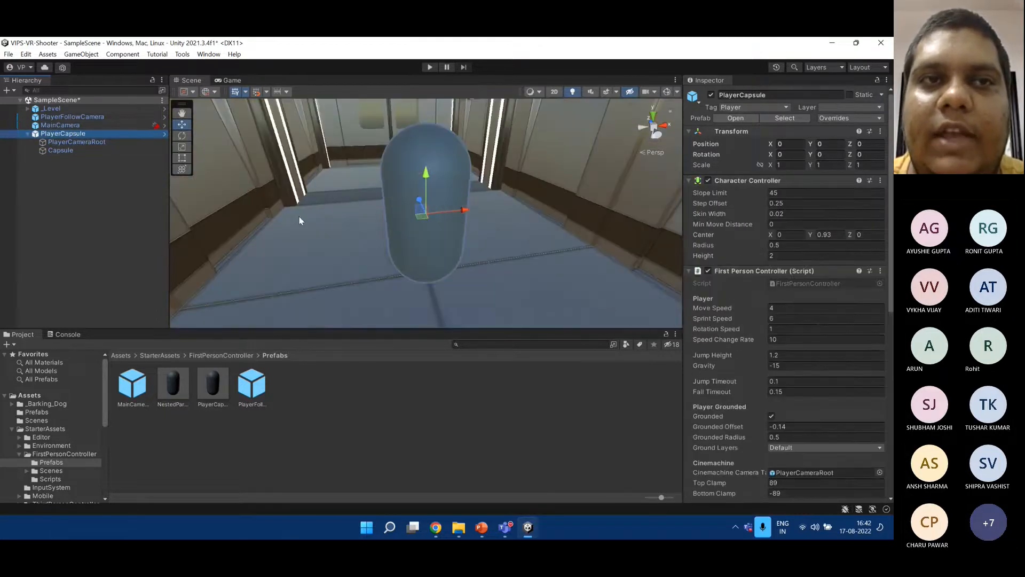
{"action": "left_click", "coordinate": [29, 134]}
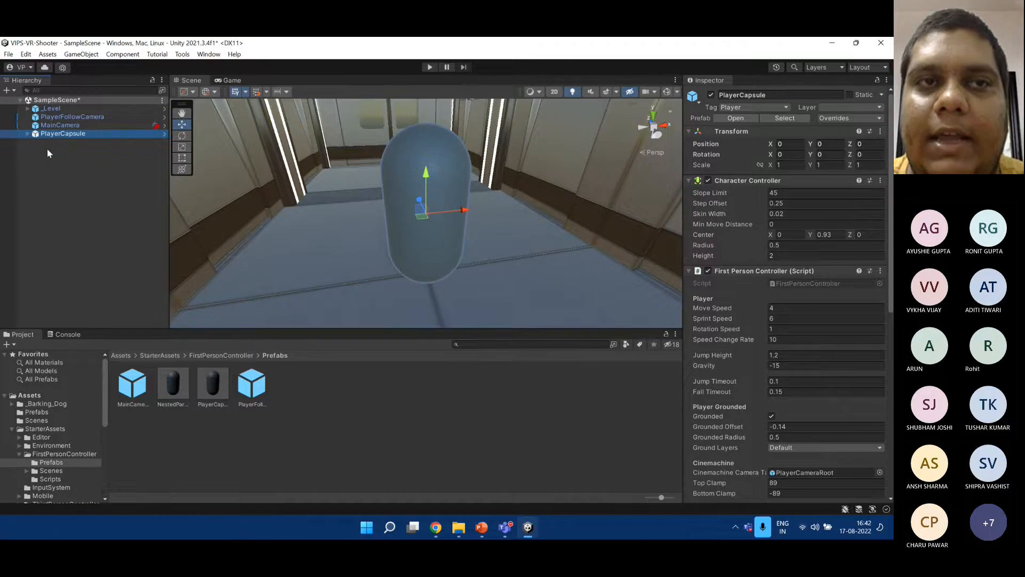
{"action": "left_click", "coordinate": [110, 172]}
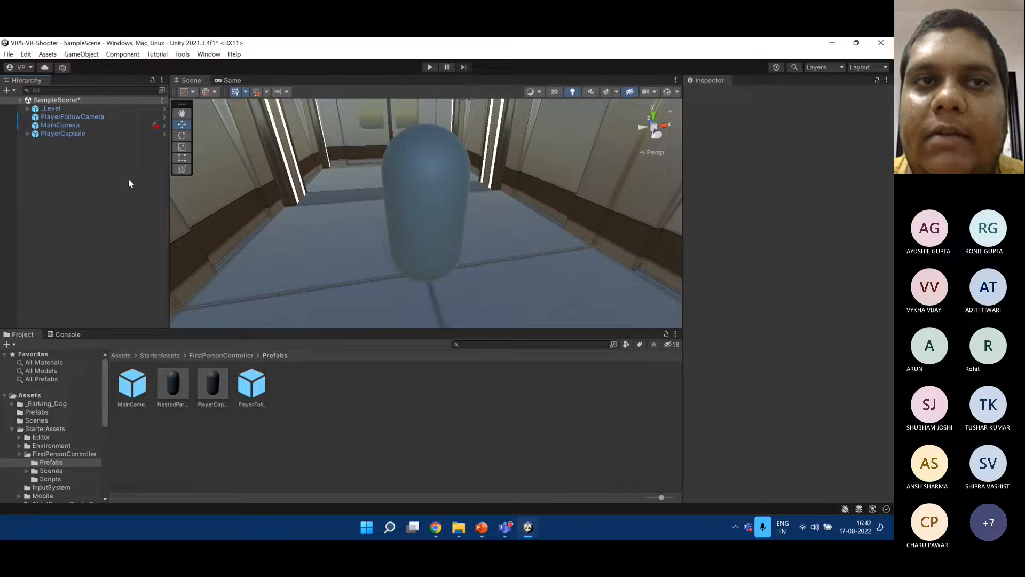
{"action": "key", "text": "ctrl+s"}
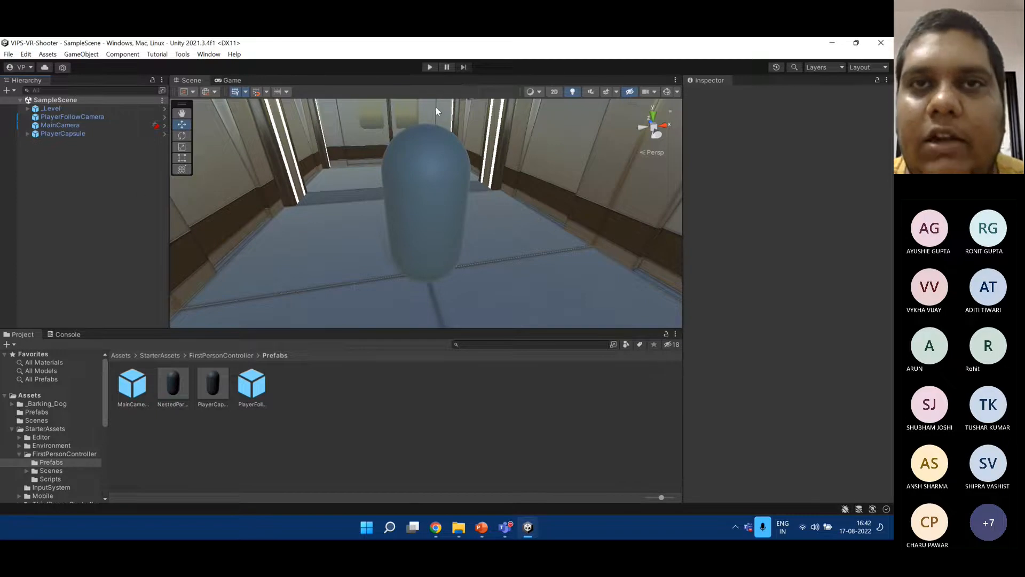
Play-test the scene by walking the first-person player through the level's rooms, and stop play mode.
{"action": "left_click", "coordinate": [430, 67]}
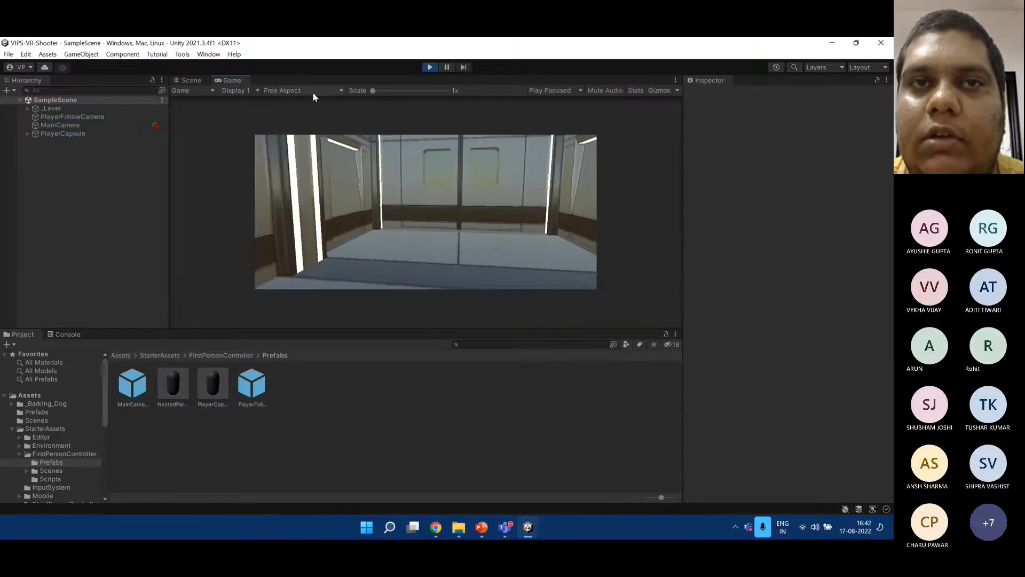
{"action": "left_click", "coordinate": [313, 92]}
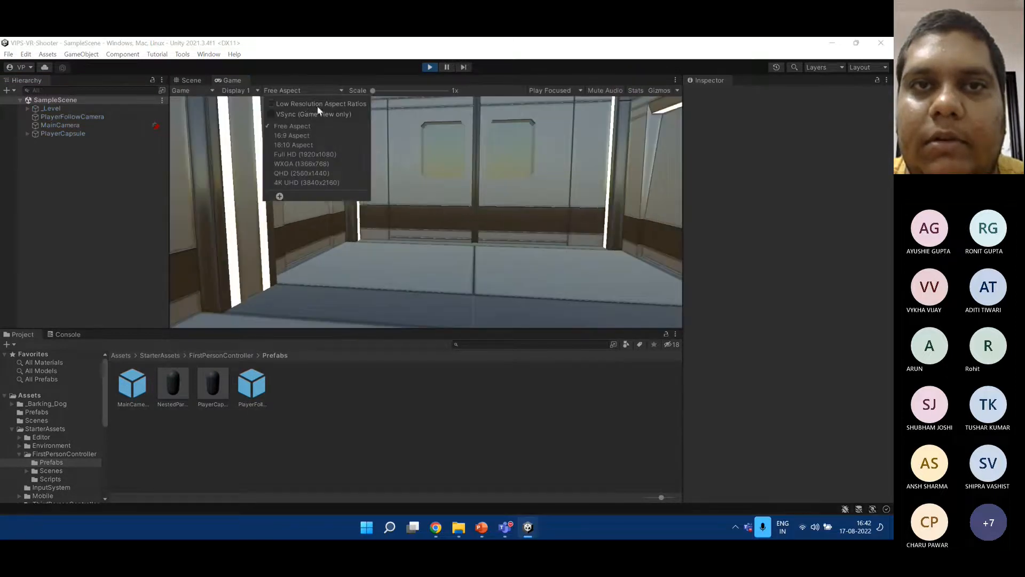
{"action": "left_click", "coordinate": [473, 172]}
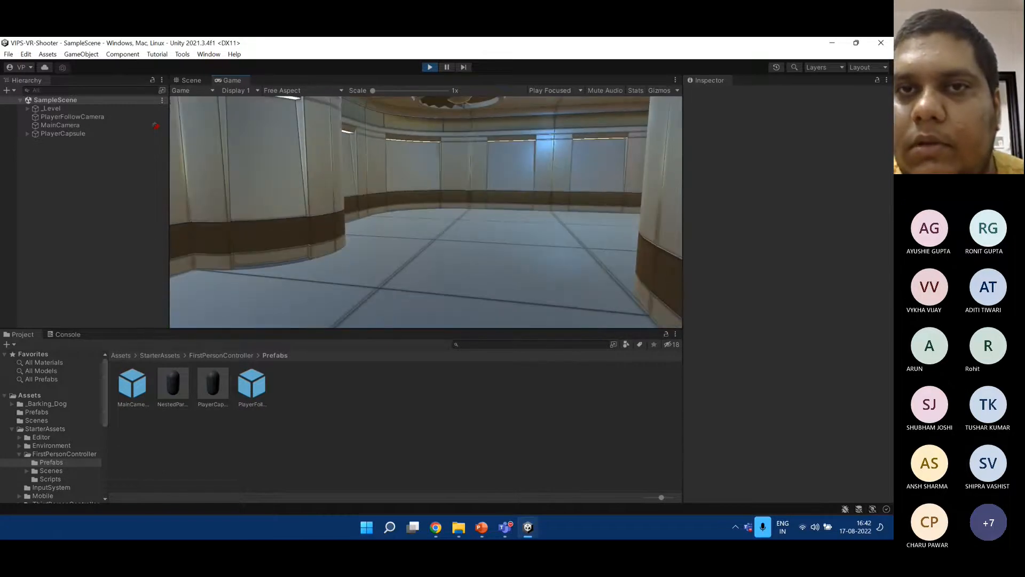
{"action": "key", "text": "w"}
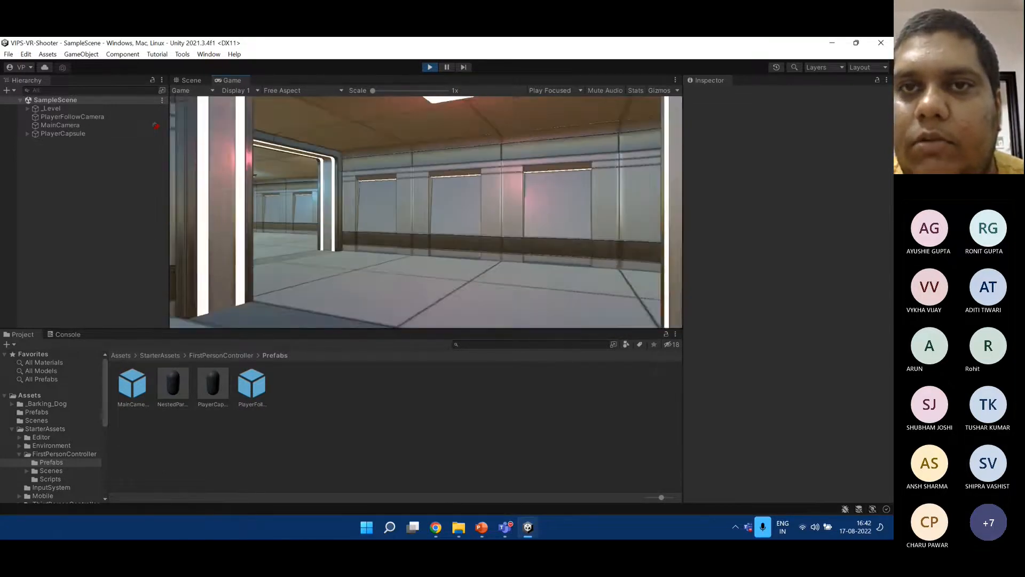
{"action": "key", "text": "w"}
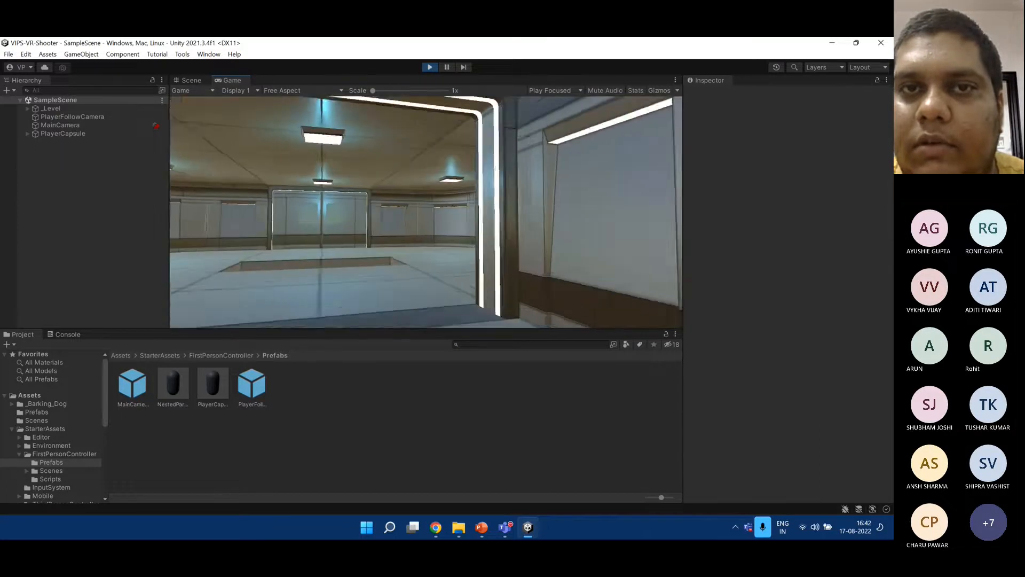
{"action": "key", "text": "w"}
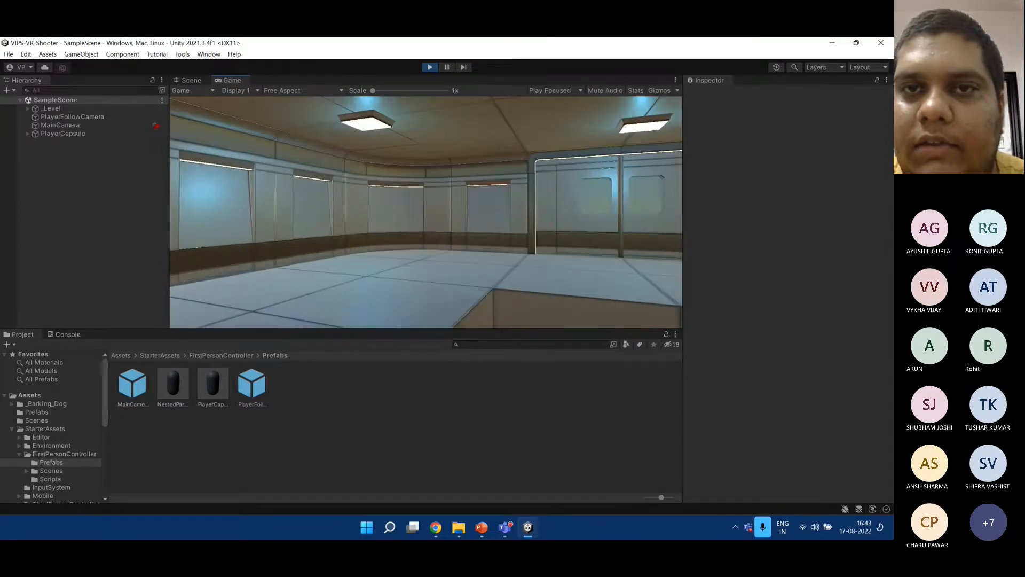
{"action": "key", "text": "w"}
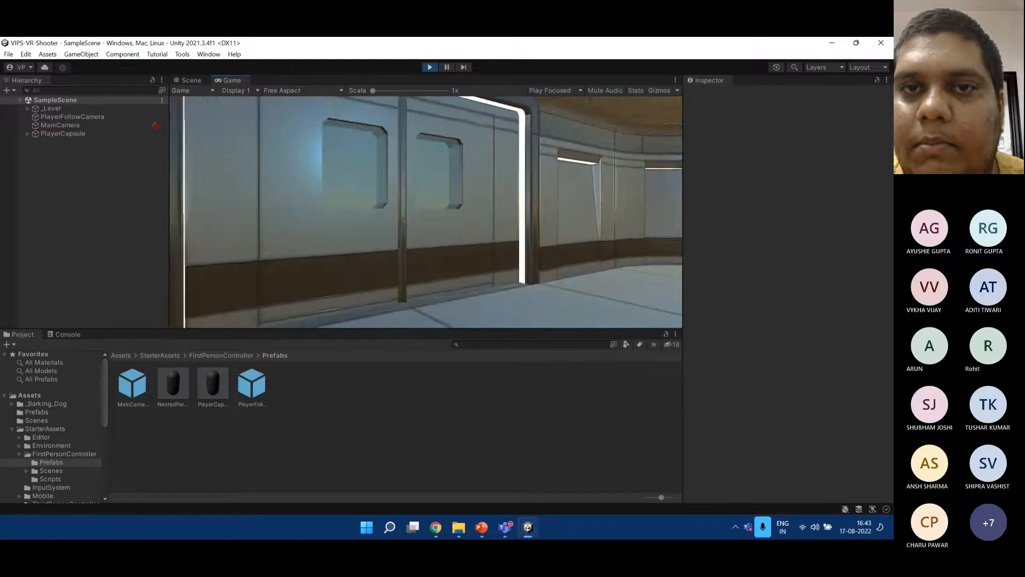
{"action": "key", "text": "w"}
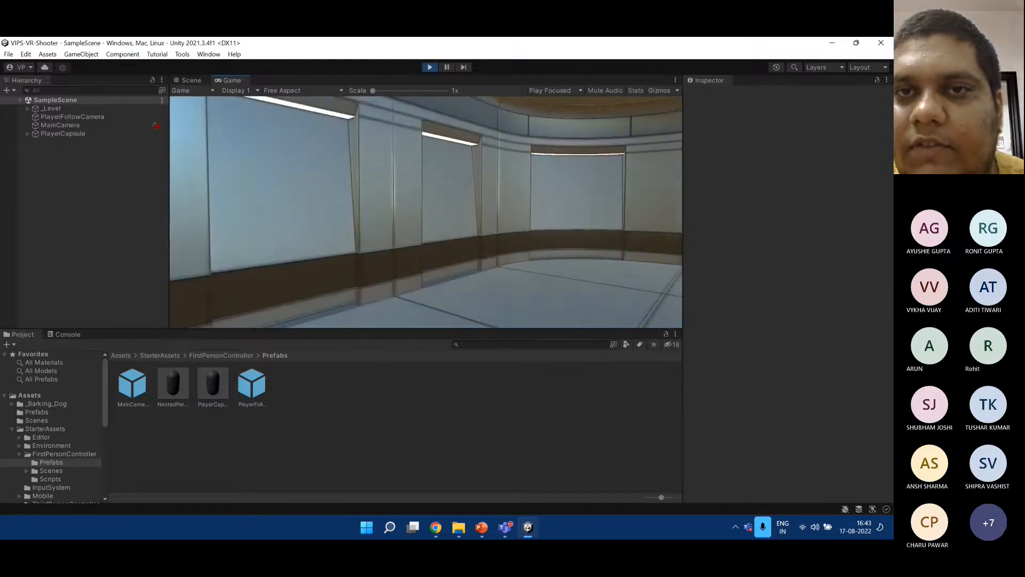
{"action": "key", "text": "w"}
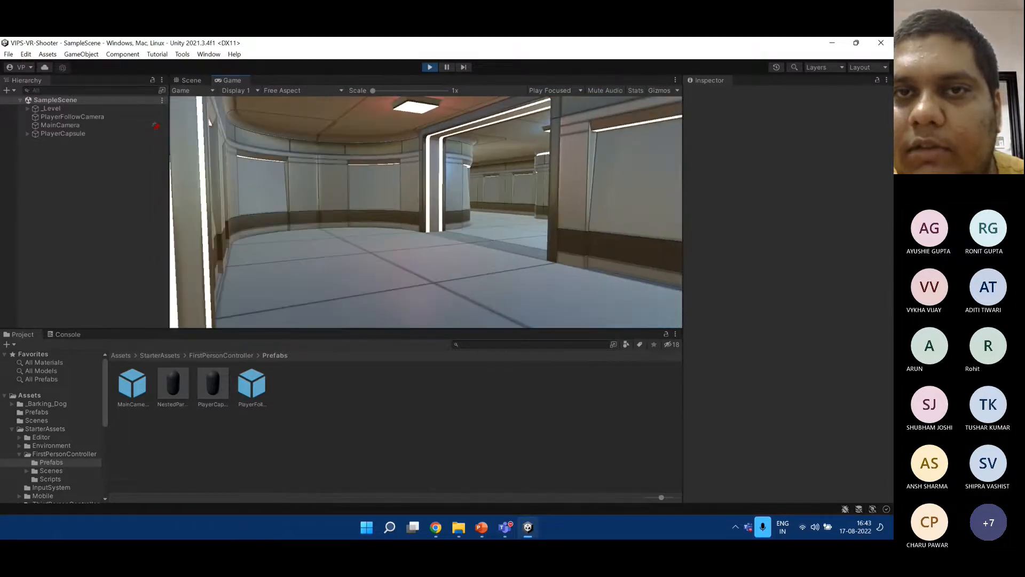
{"action": "key", "text": "w"}
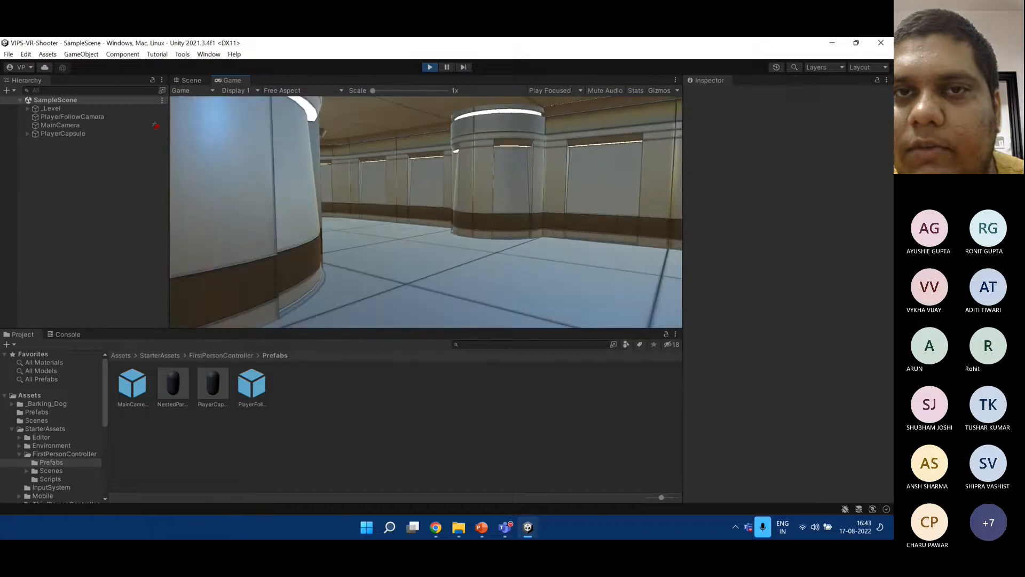
{"action": "key", "text": "w"}
{"action": "key", "text": "Escape"}
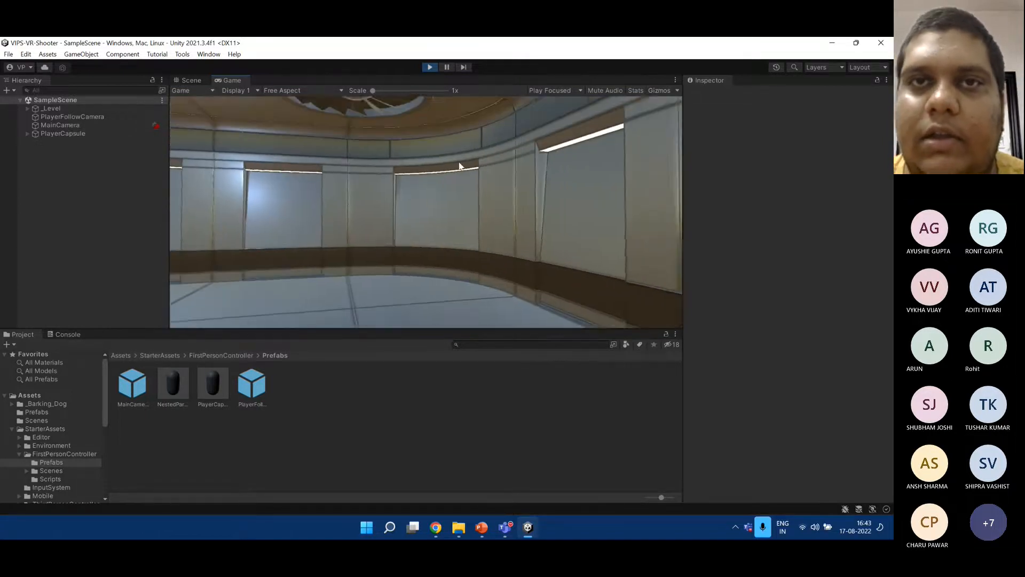
{"action": "left_click", "coordinate": [433, 67]}
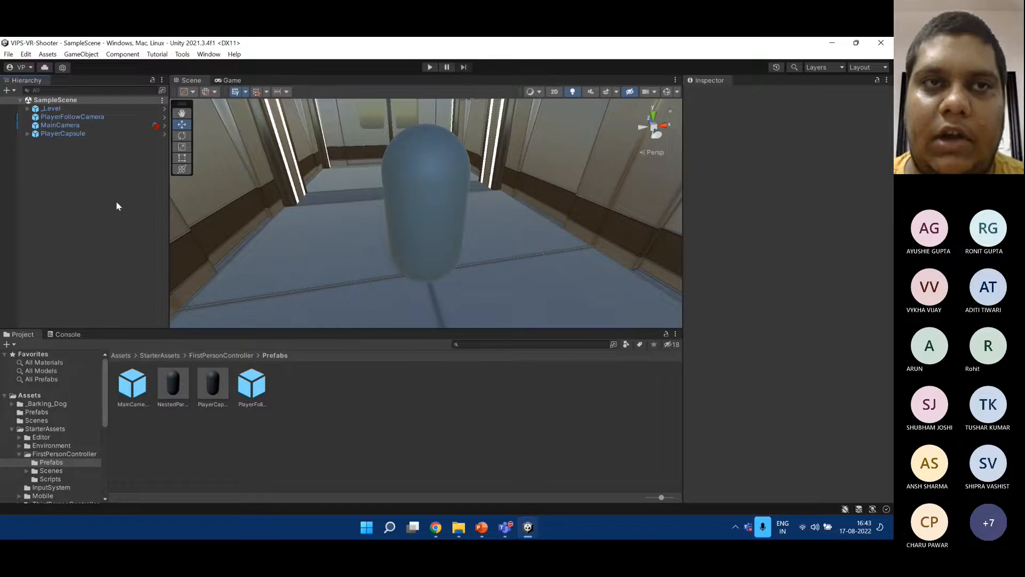
Review PlayerCapsule's components, from Character Controller and First Person Controller through Basic Rigid Body Push and Starter Assets Inputs to Player Input.
{"action": "left_click", "coordinate": [79, 134]}
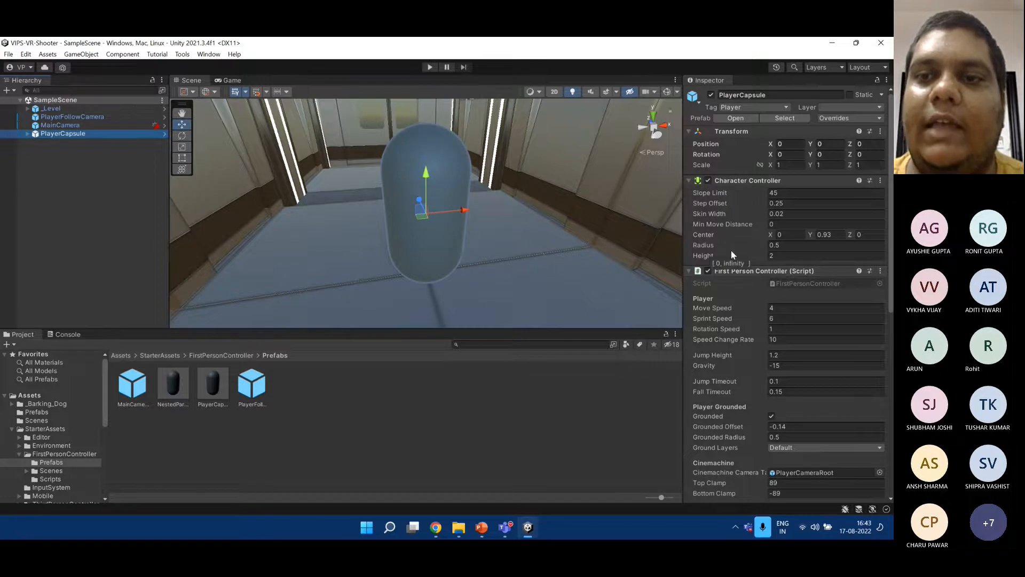
{"action": "scroll", "coordinate": [732, 254], "scroll_direction": "down", "scroll_amount": 6}
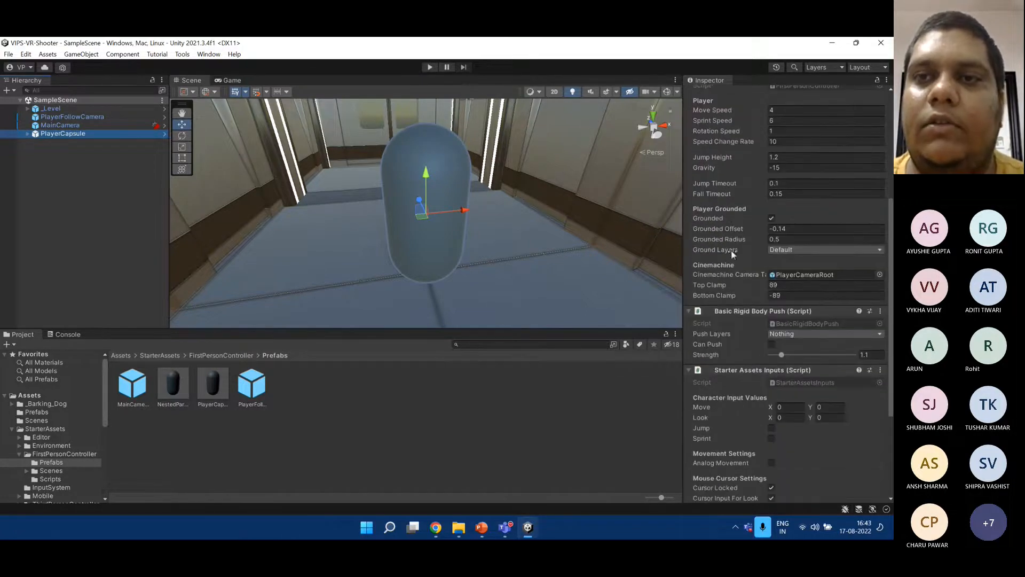
{"action": "scroll", "coordinate": [735, 251], "scroll_direction": "up", "scroll_amount": 6}
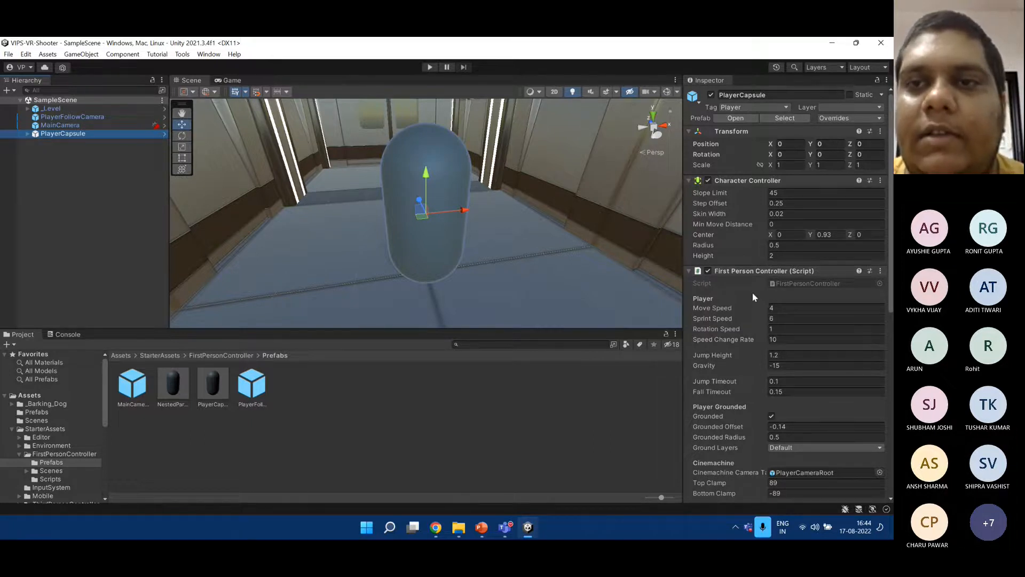
{"action": "scroll", "coordinate": [752, 292], "scroll_direction": "down", "scroll_amount": 3}
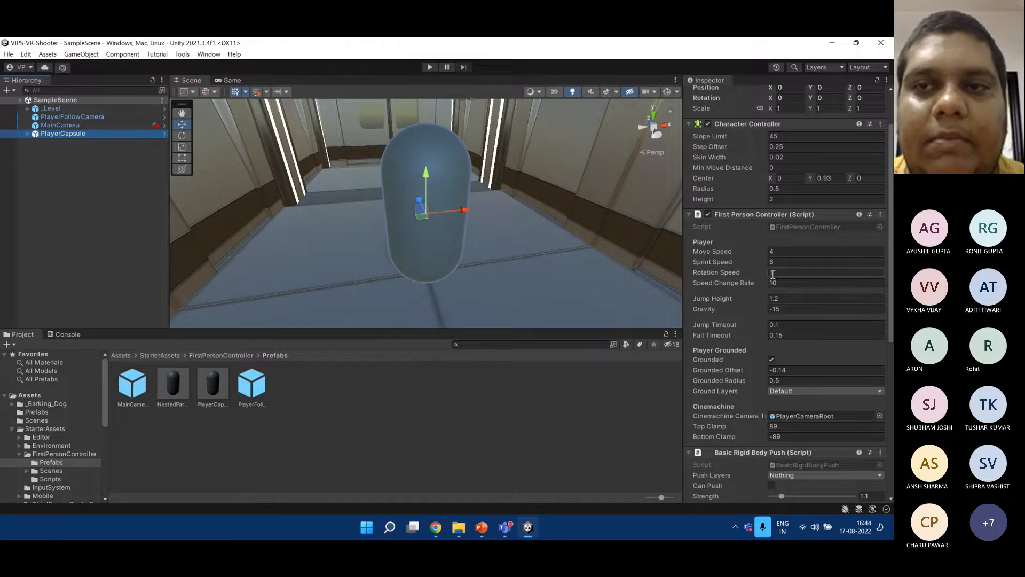
{"action": "scroll", "coordinate": [761, 265], "scroll_direction": "down", "scroll_amount": 1}
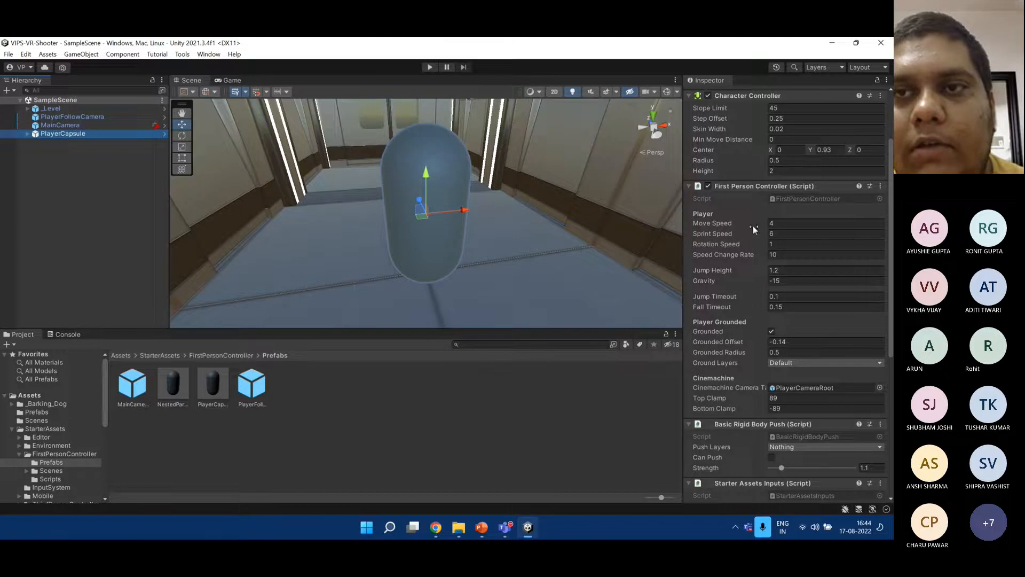
{"action": "scroll", "coordinate": [754, 214], "scroll_direction": "down", "scroll_amount": 2}
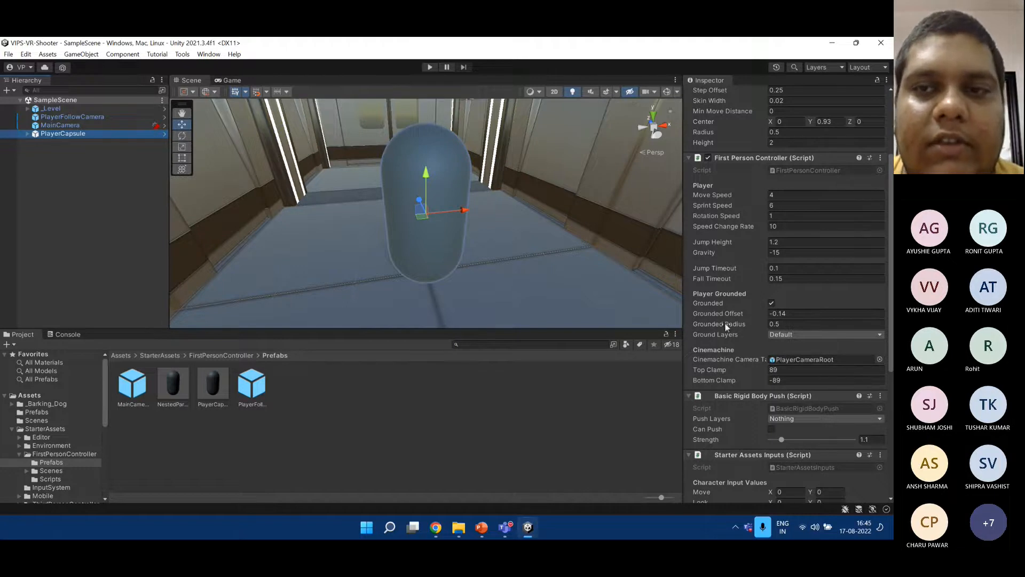
{"action": "scroll", "coordinate": [745, 342], "scroll_direction": "down", "scroll_amount": 3}
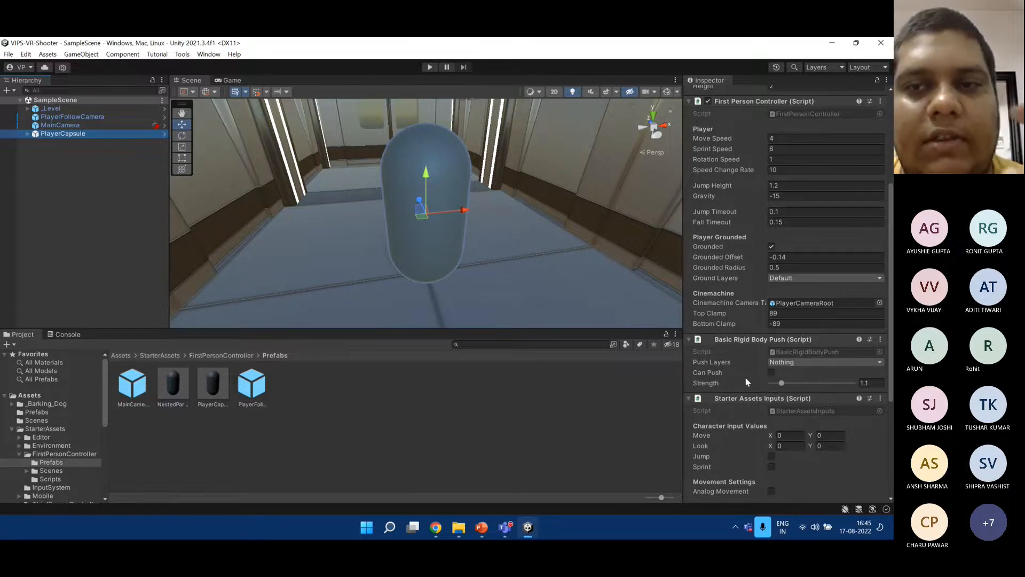
{"action": "scroll", "coordinate": [744, 377], "scroll_direction": "down", "scroll_amount": 5}
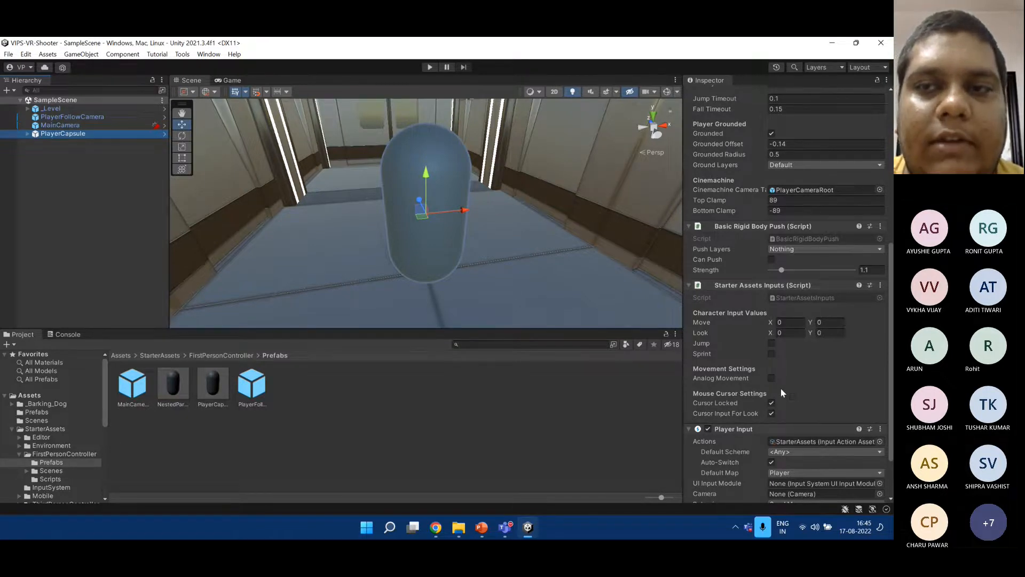
{"action": "scroll", "coordinate": [782, 387], "scroll_direction": "down", "scroll_amount": 2}
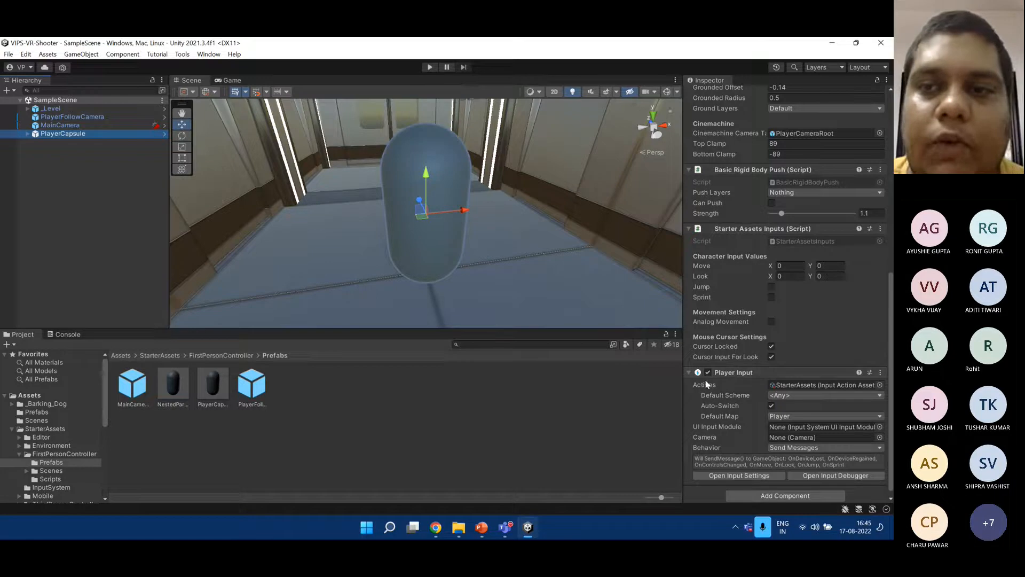
{"action": "mouse_move", "coordinate": [729, 396]}
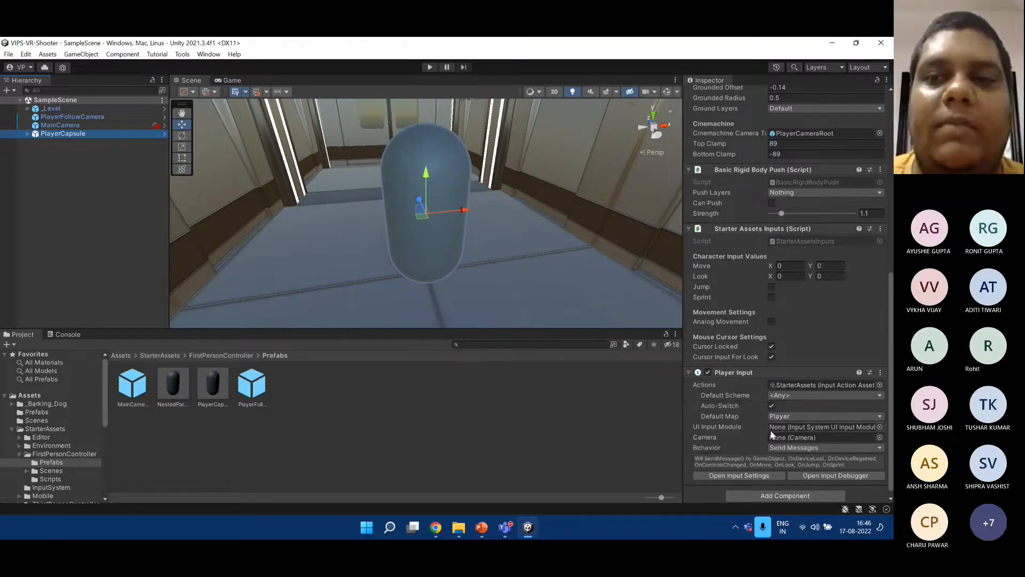
{"action": "scroll", "coordinate": [769, 430], "scroll_direction": "down", "scroll_amount": 1}
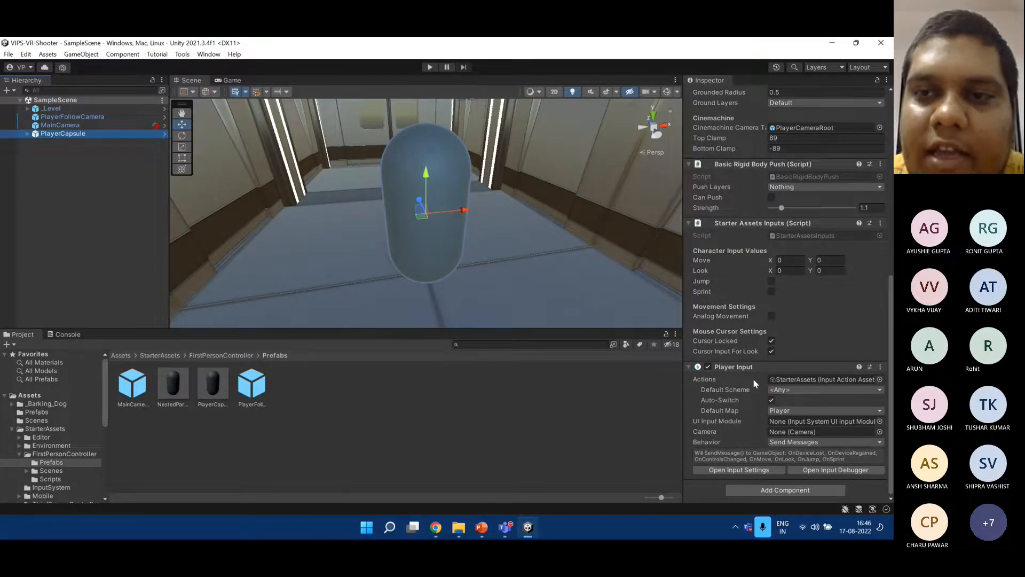
Locate the StarterAssets input action asset assigned to PlayerCapsule's Player Input and open it for editing.
{"action": "left_click", "coordinate": [811, 380]}
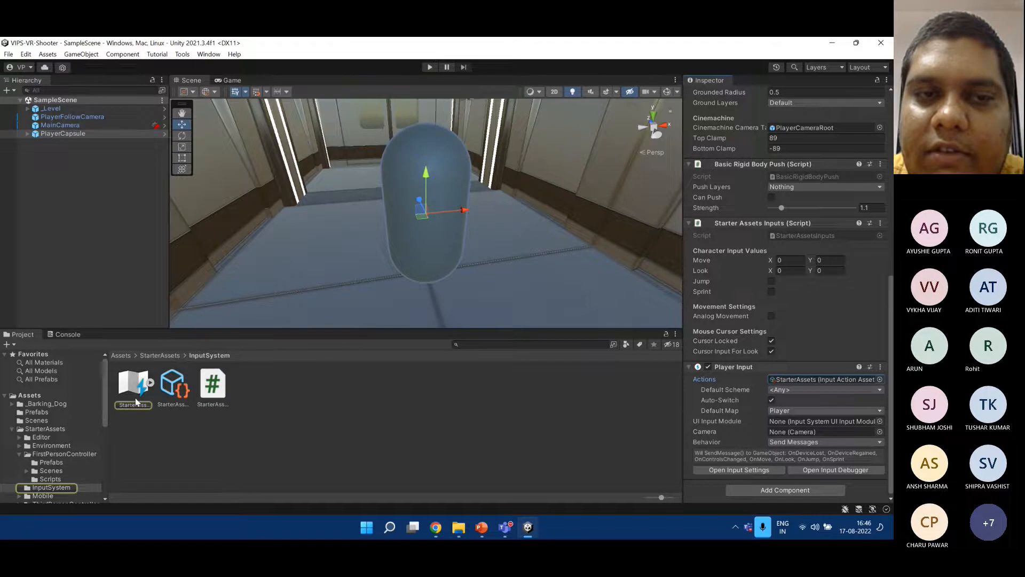
{"action": "left_click", "coordinate": [136, 383]}
{"action": "double_click", "coordinate": [136, 381]}
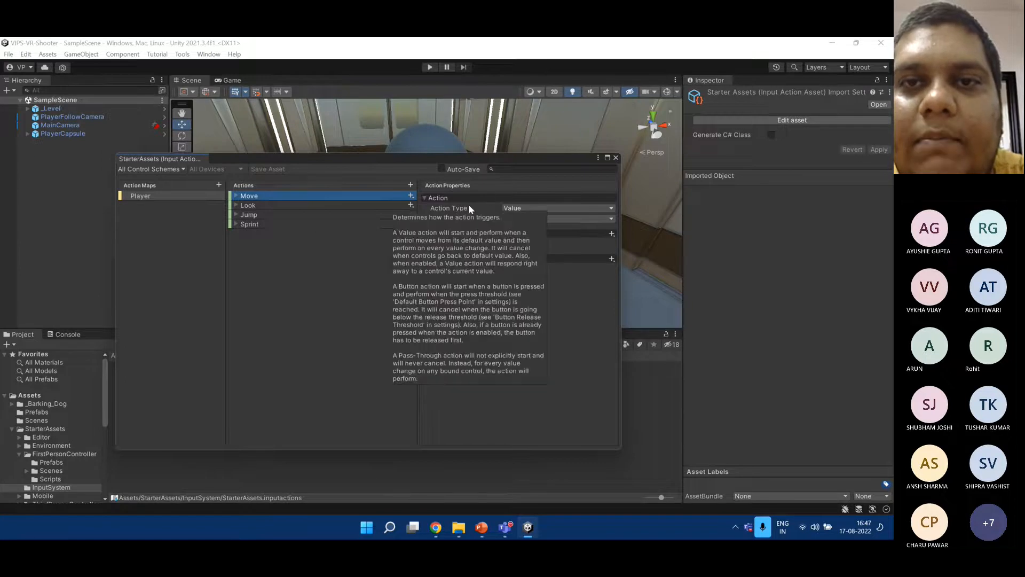
Review the Action Type description and the available type options for the Move action.
{"action": "left_click", "coordinate": [533, 208]}
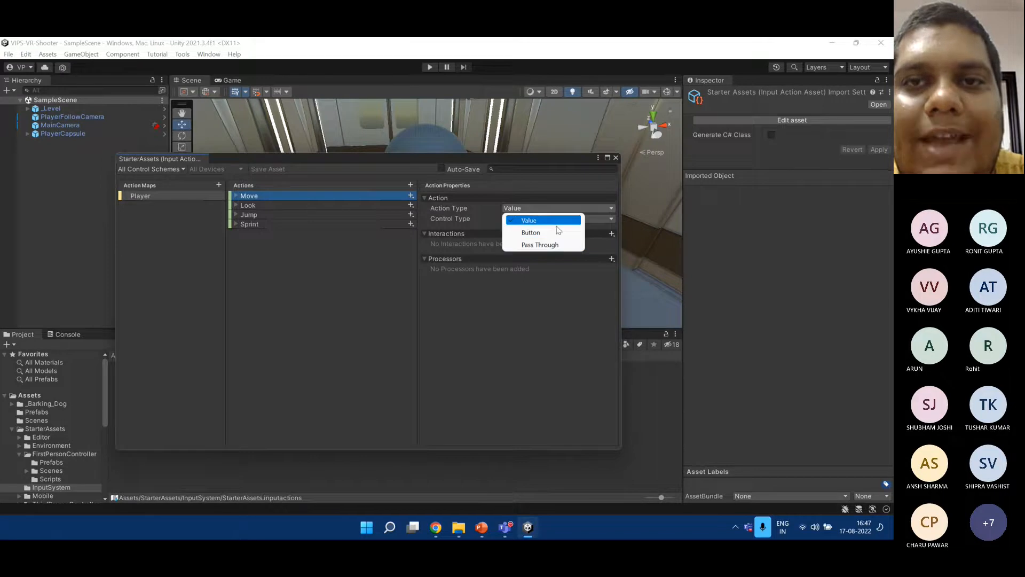
{"action": "left_click", "coordinate": [466, 206]}
{"action": "mouse_move", "coordinate": [466, 207]}
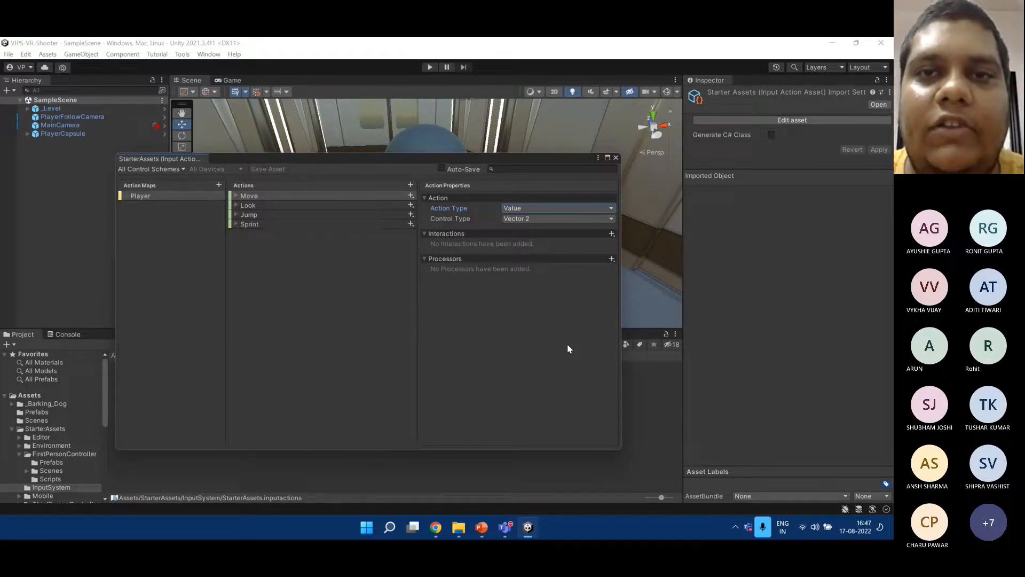
{"action": "left_click", "coordinate": [589, 206]}
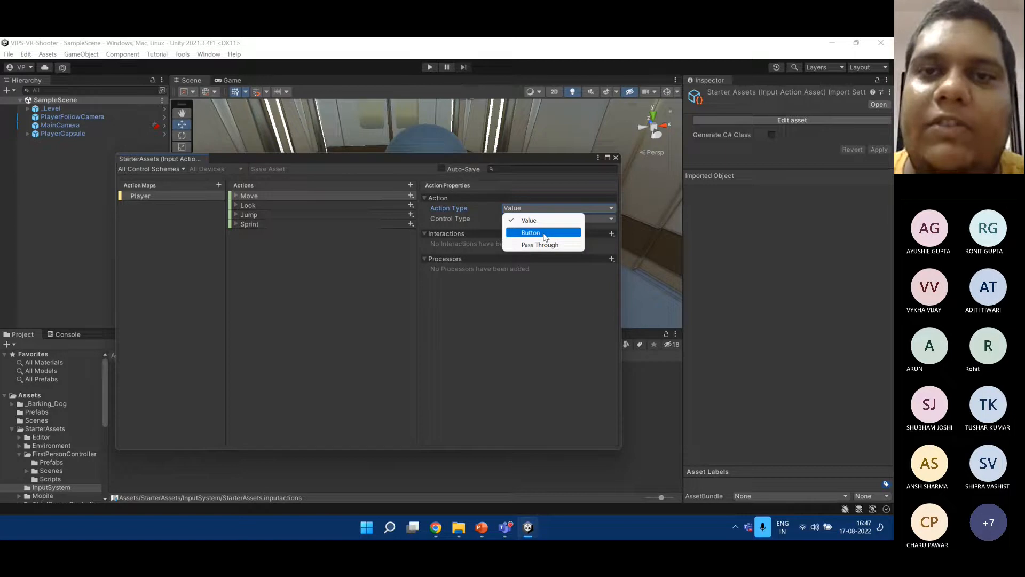
{"action": "left_click", "coordinate": [504, 350]}
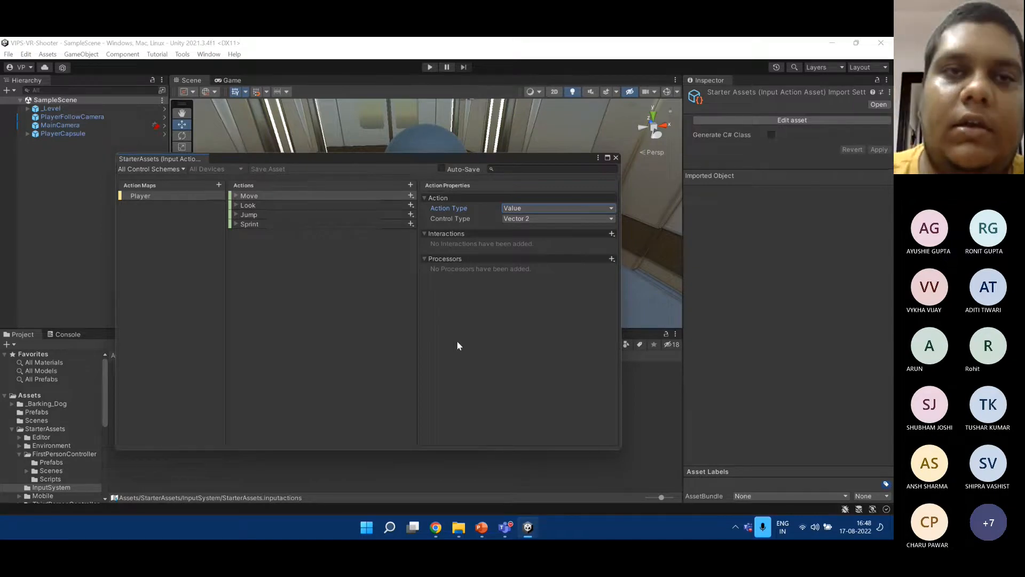
Inspect the Move action's bindings, including the W, S, A and D keys of the WASD composite and the gamepad's Left Stick.
{"action": "left_click", "coordinate": [237, 196]}
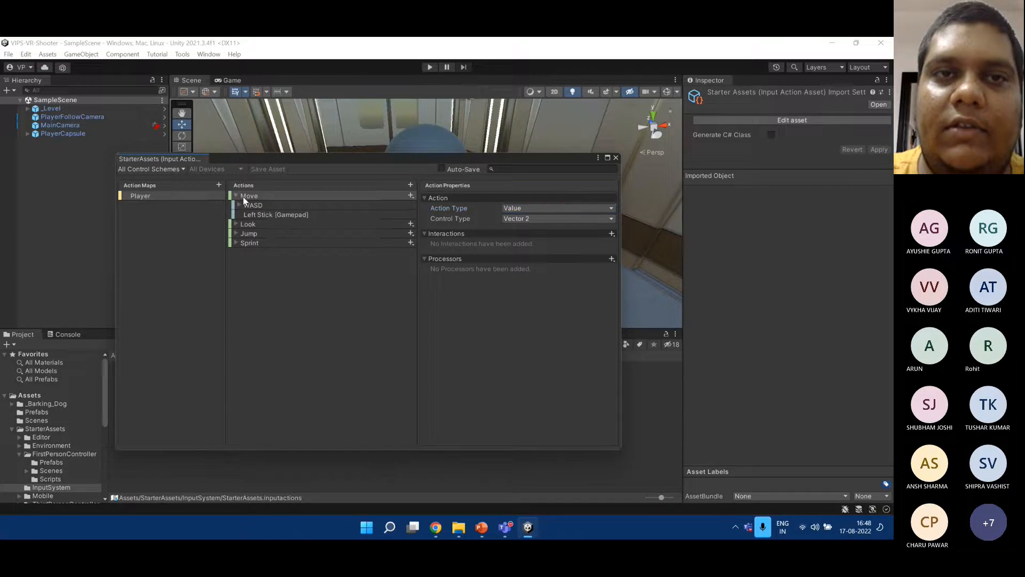
{"action": "left_click", "coordinate": [283, 207]}
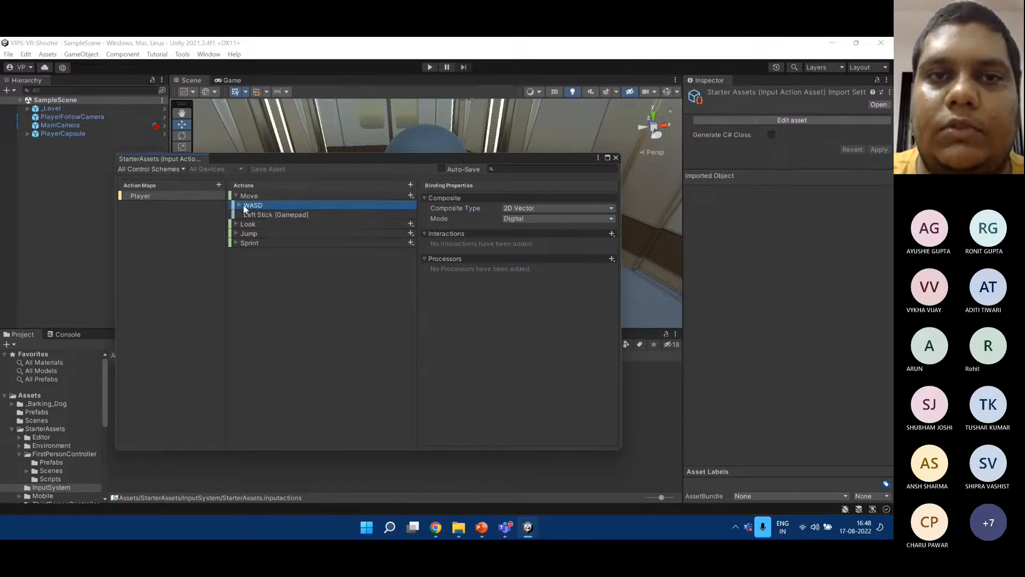
{"action": "left_click", "coordinate": [240, 205]}
{"action": "left_click", "coordinate": [288, 214]}
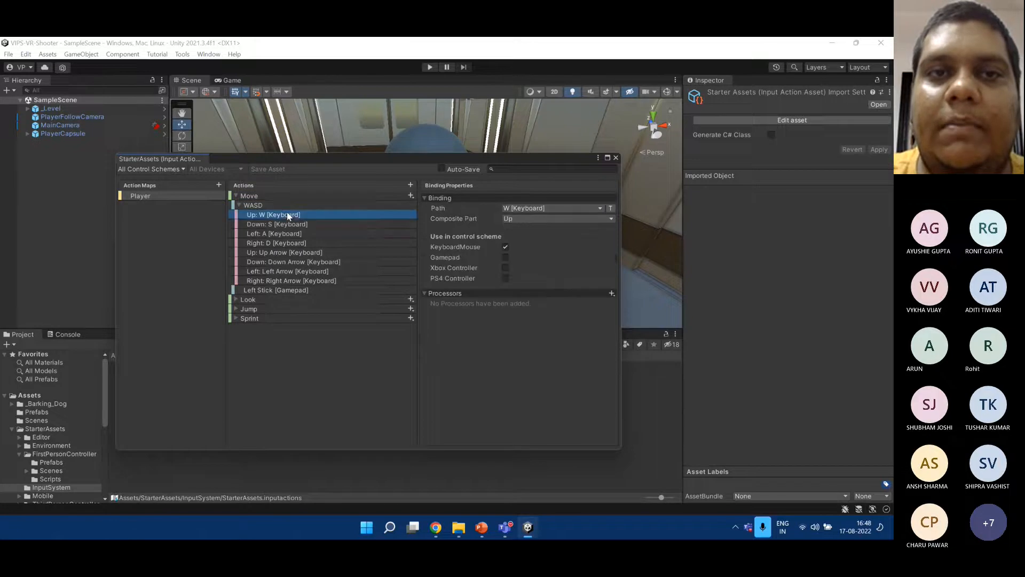
{"action": "left_click", "coordinate": [291, 223]}
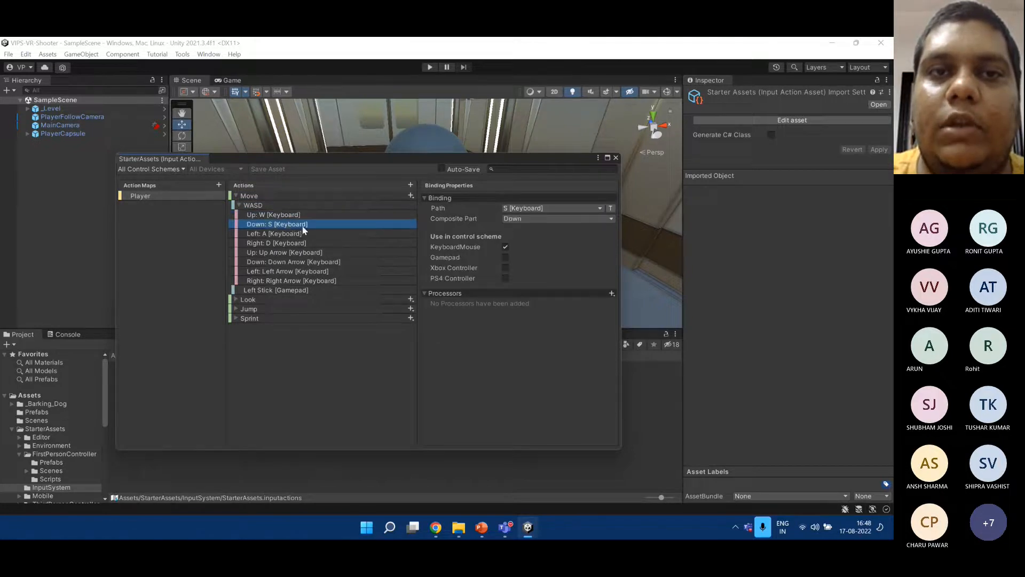
{"action": "left_click", "coordinate": [307, 235]}
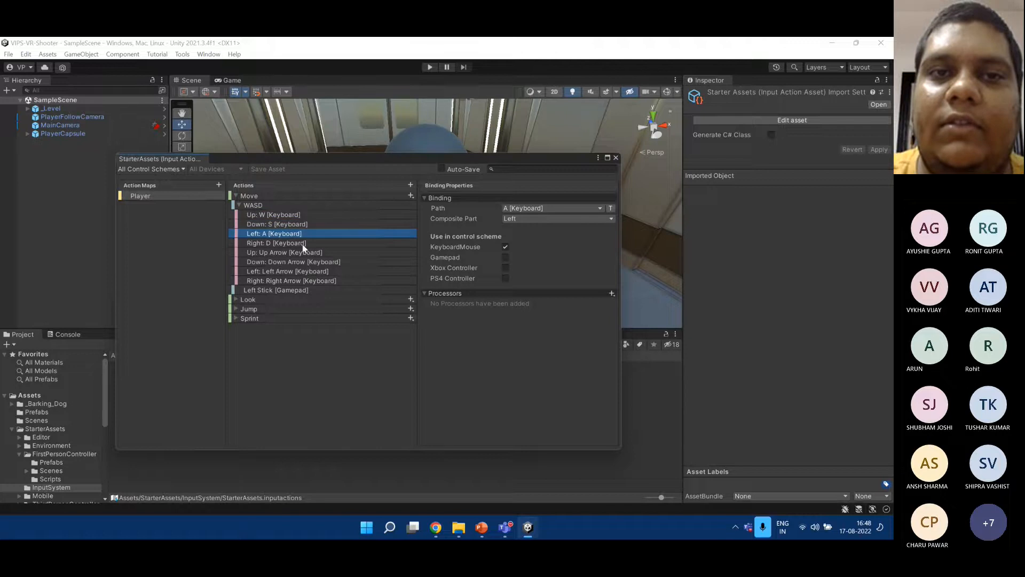
{"action": "left_click", "coordinate": [306, 244]}
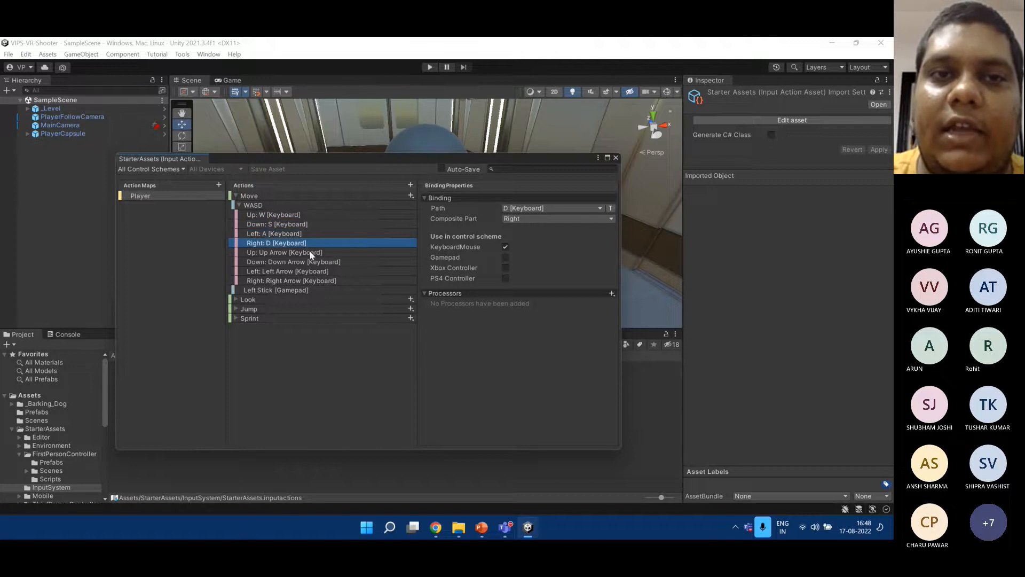
{"action": "left_click", "coordinate": [302, 290]}
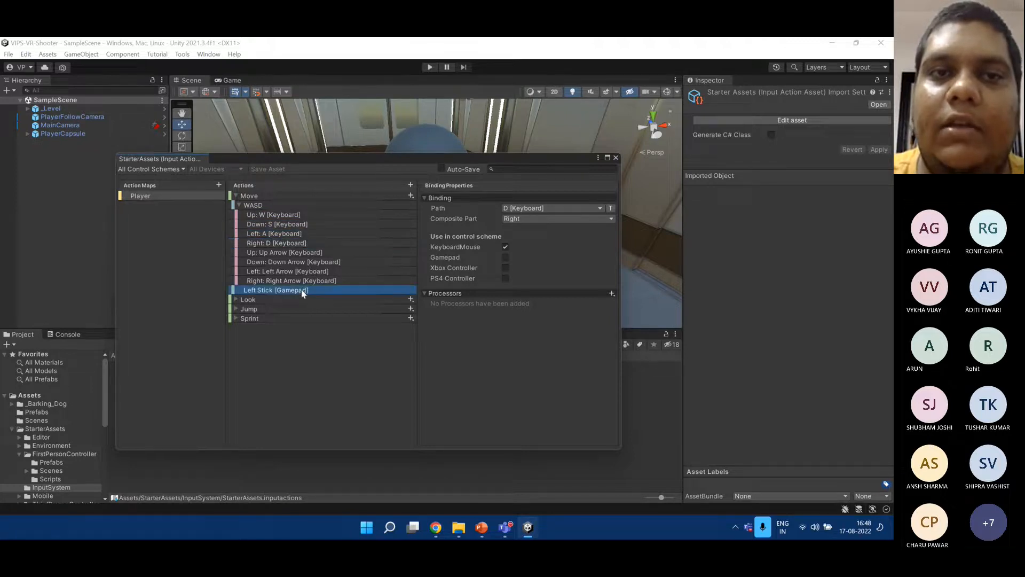
{"action": "left_click", "coordinate": [241, 202]}
{"action": "left_click", "coordinate": [298, 199]}
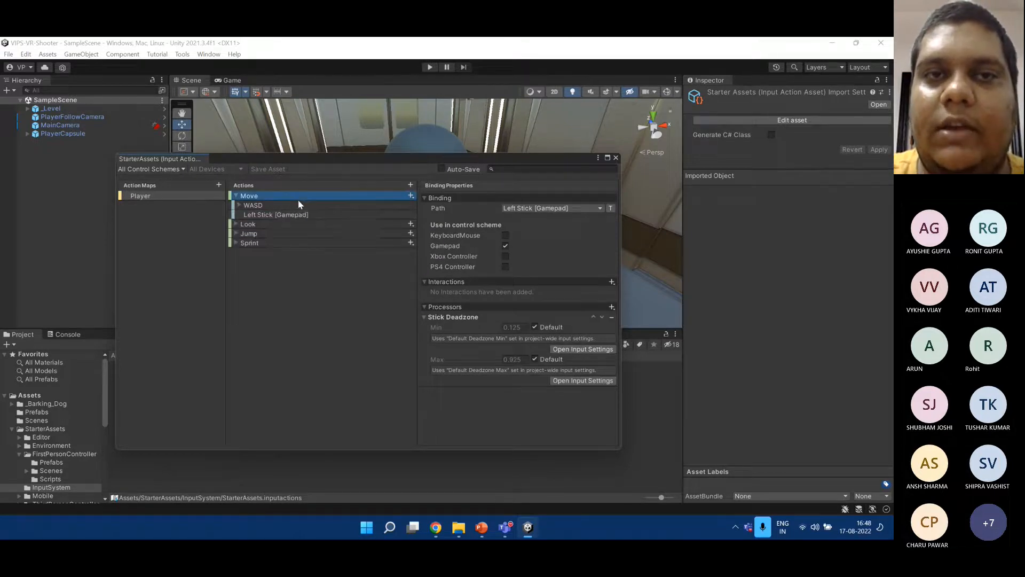
{"action": "left_click", "coordinate": [284, 205]}
{"action": "left_click", "coordinate": [290, 197]}
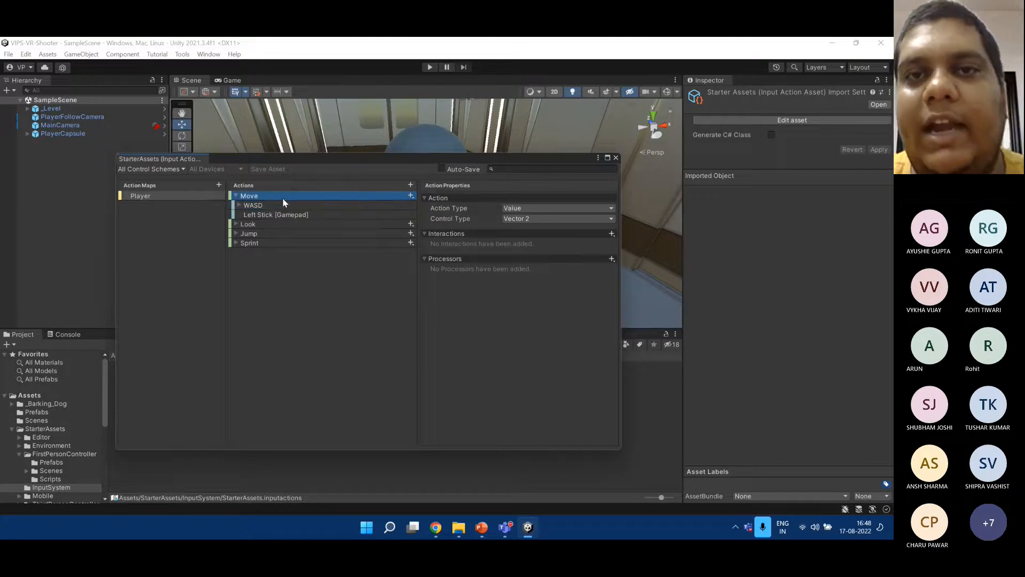
Compare the Move action's Control Type options with its Action Type options, leaving both settings as they are.
{"action": "mouse_move", "coordinate": [473, 220]}
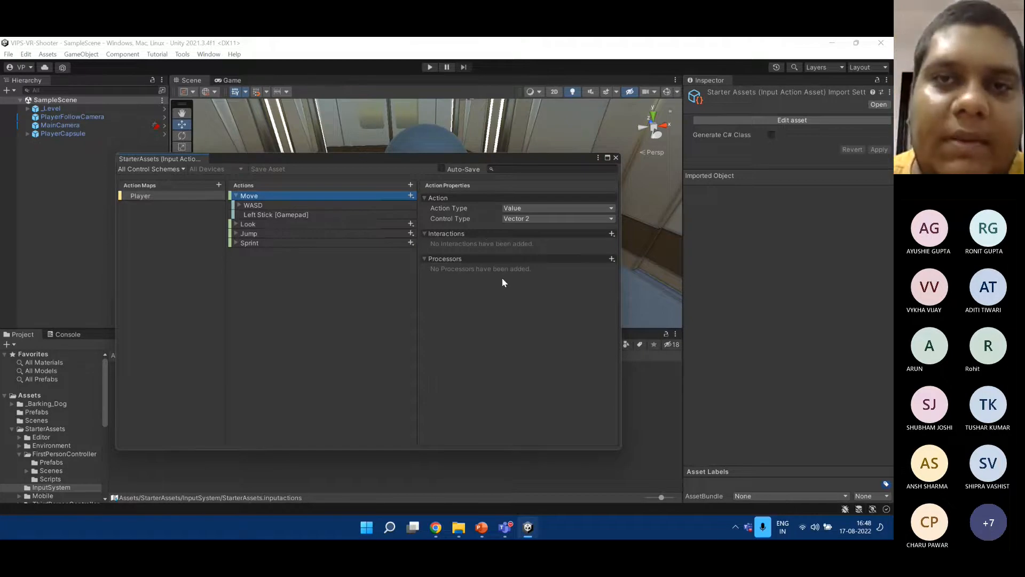
{"action": "left_click", "coordinate": [527, 215]}
{"action": "left_click", "coordinate": [463, 226]}
{"action": "left_click", "coordinate": [511, 220]}
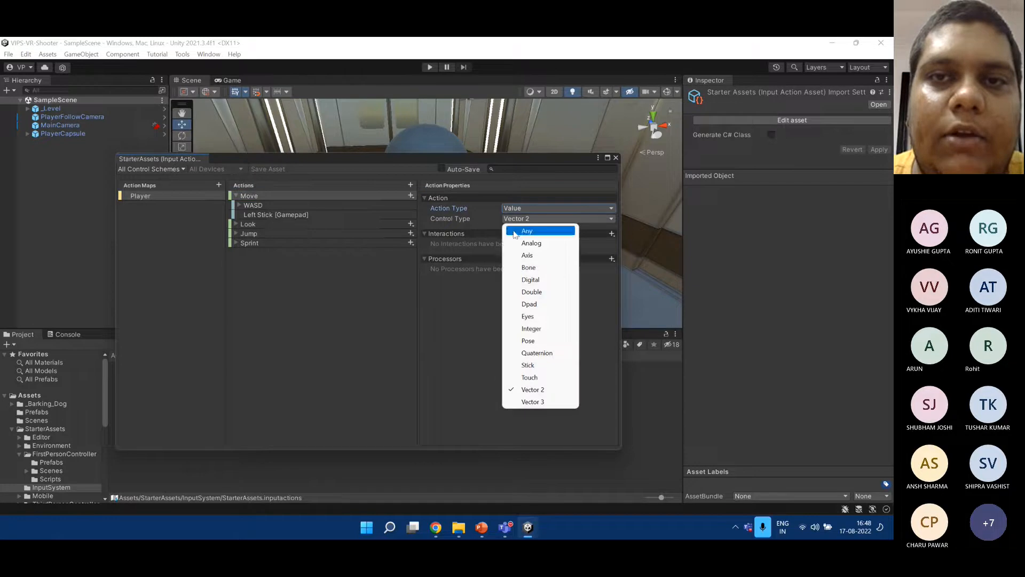
{"action": "left_click", "coordinate": [479, 331]}
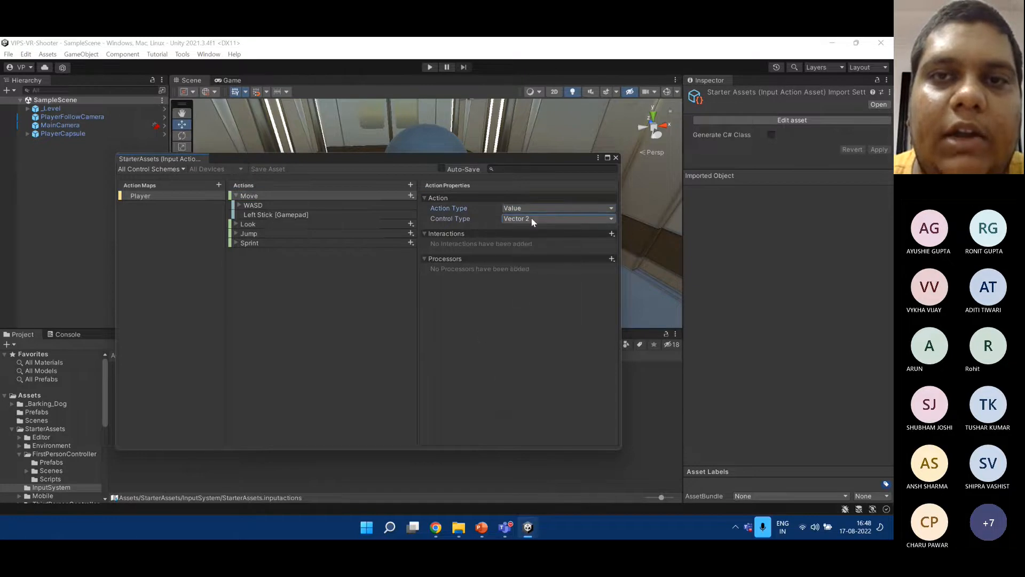
{"action": "left_click", "coordinate": [530, 210]}
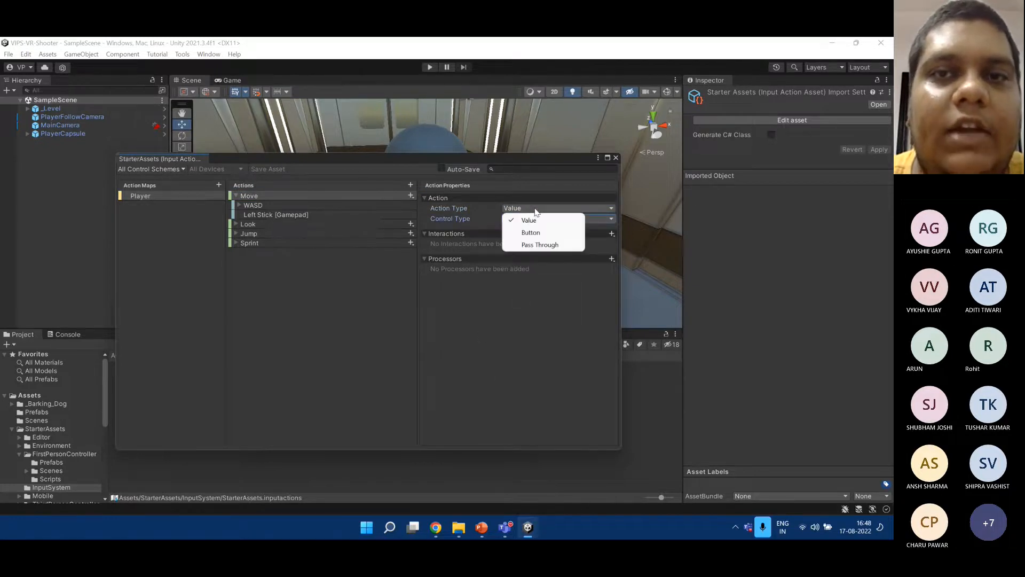
{"action": "left_click", "coordinate": [452, 222]}
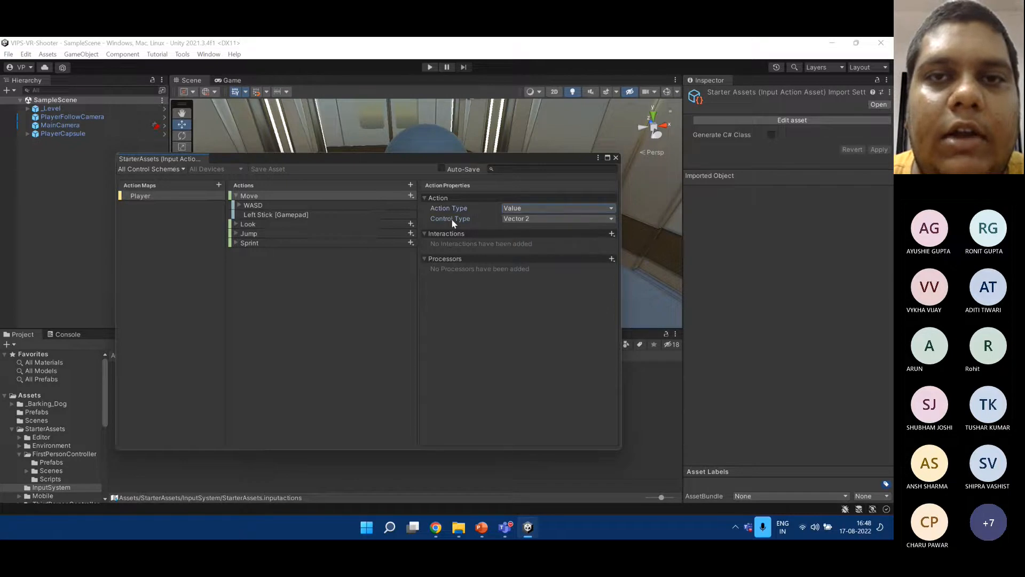
{"action": "left_click", "coordinate": [512, 208]}
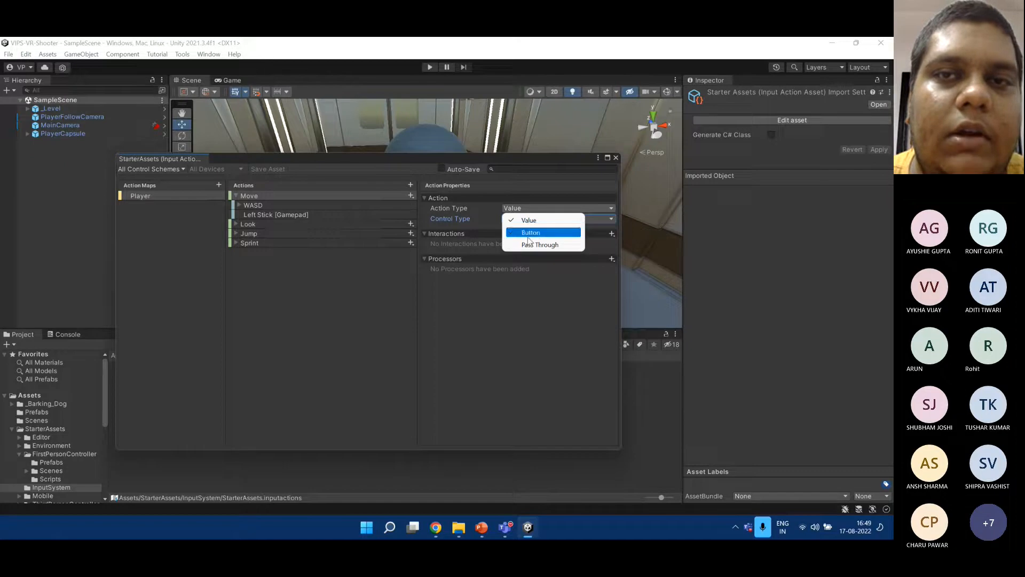
{"action": "left_click", "coordinate": [488, 216]}
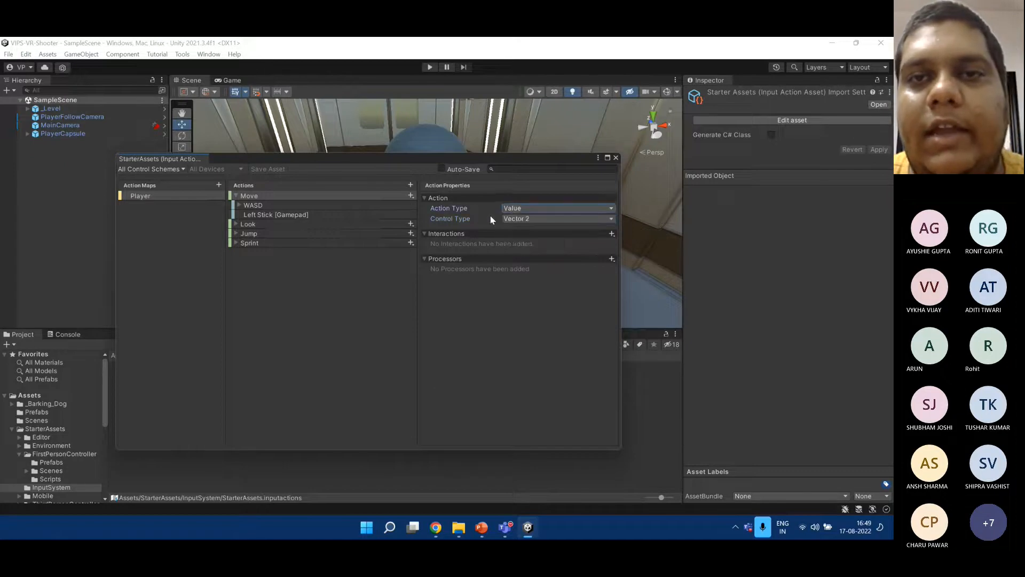
{"action": "left_click", "coordinate": [532, 219]}
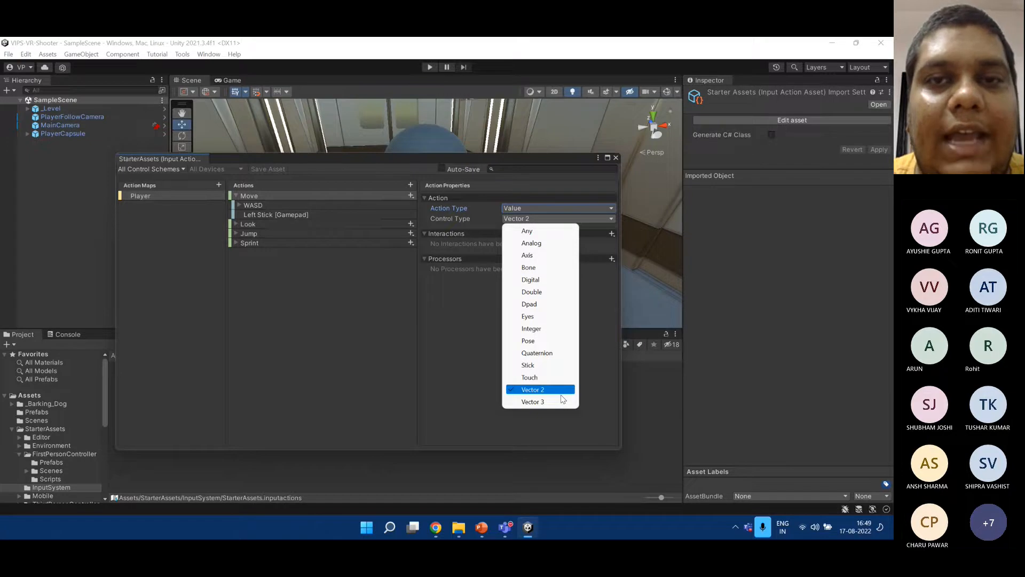
{"action": "left_click", "coordinate": [554, 428]}
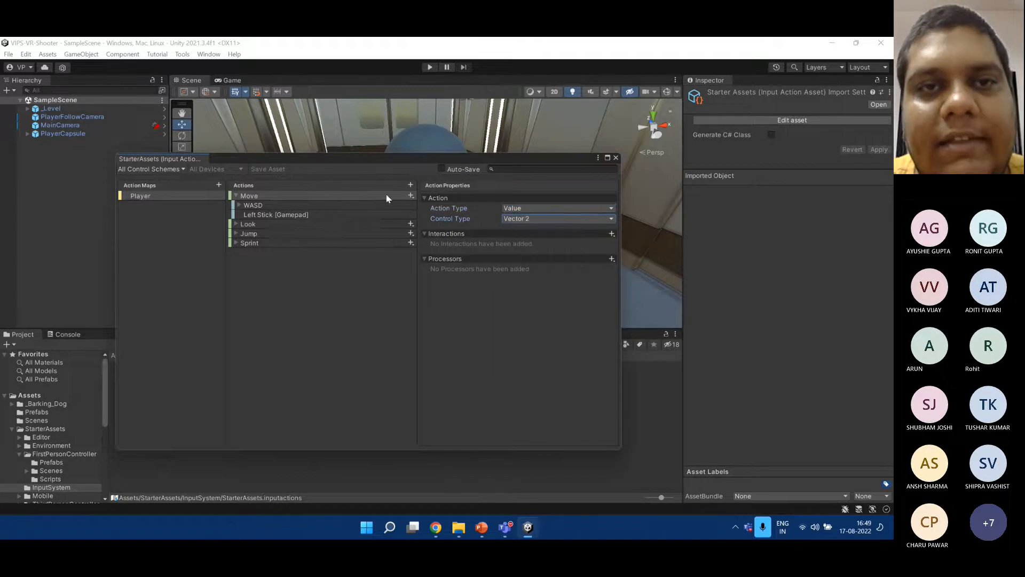
Review the properties of the Move action's WASD composite and Left Stick [Gamepad] binding, ending with the Move action itself selected.
{"action": "left_click", "coordinate": [326, 208]}
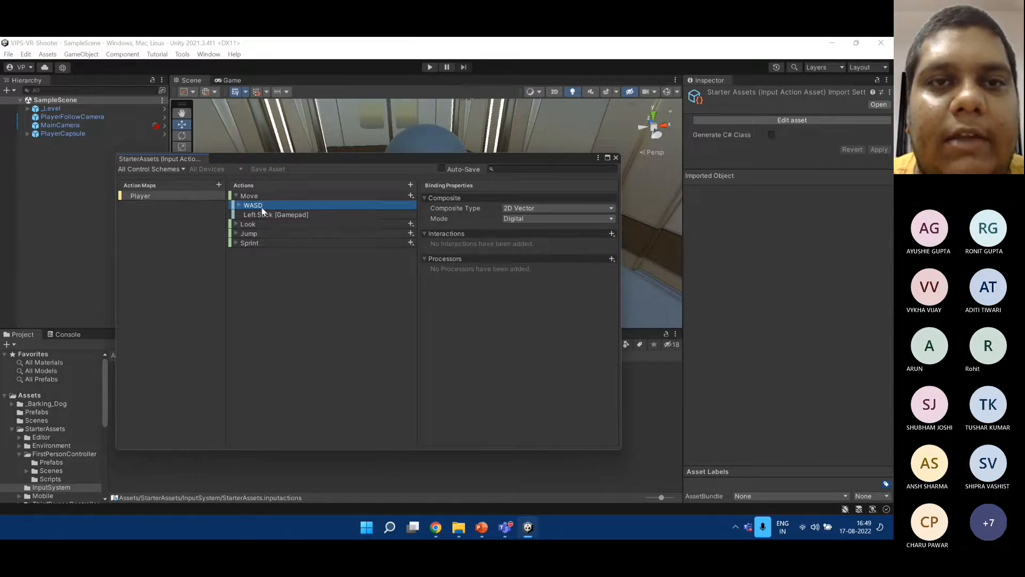
{"action": "left_click", "coordinate": [289, 215]}
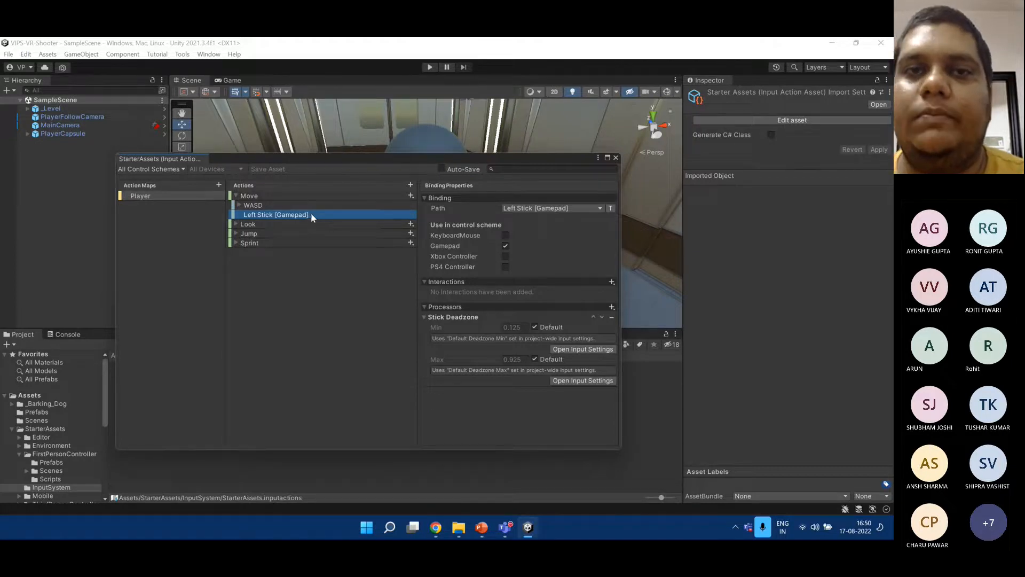
{"action": "left_click", "coordinate": [320, 196]}
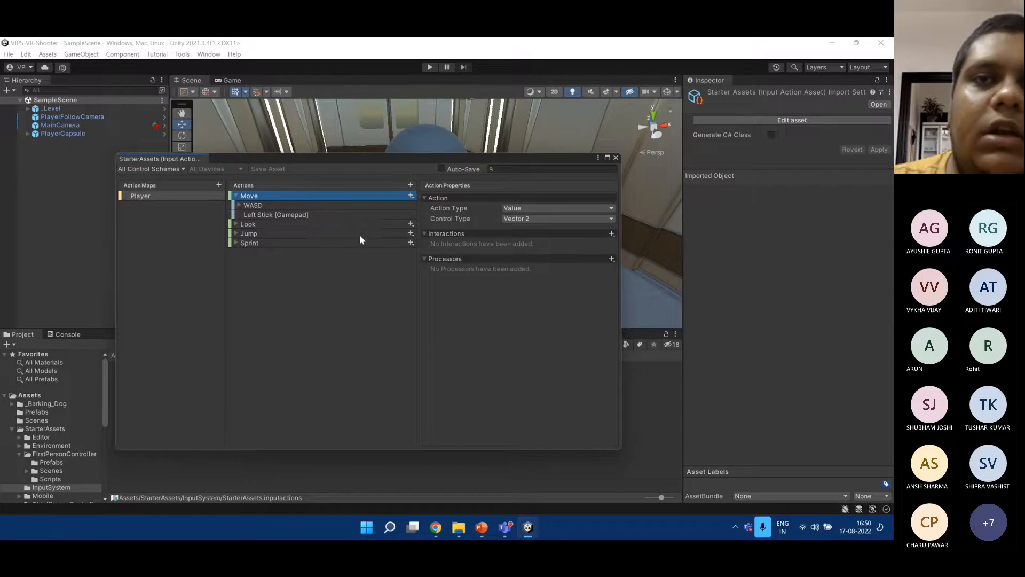
Add a binding to the Move action with its path set to the left-hand XR Controller's optional joystick control.
{"action": "left_click", "coordinate": [410, 196]}
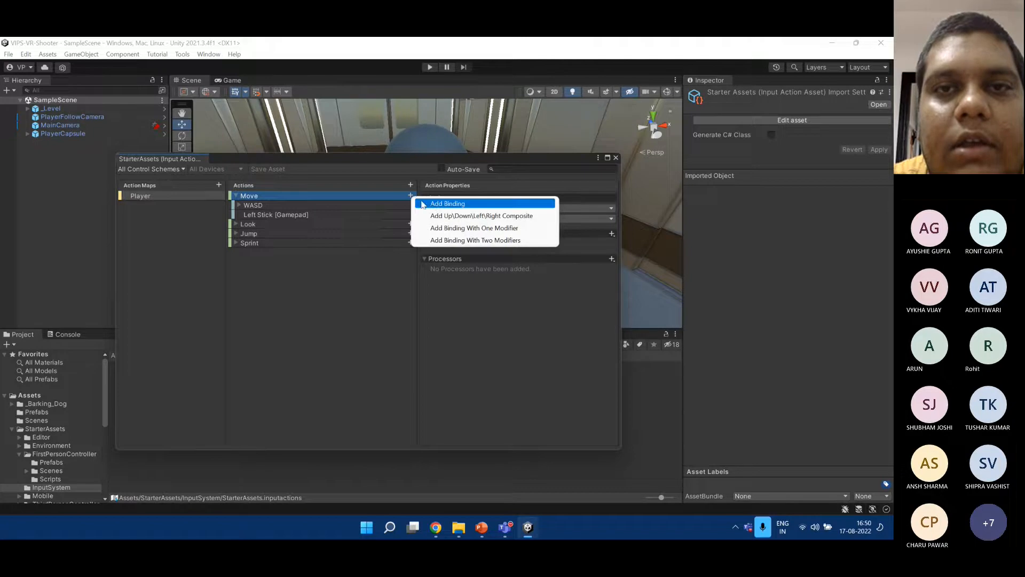
{"action": "left_click", "coordinate": [435, 202]}
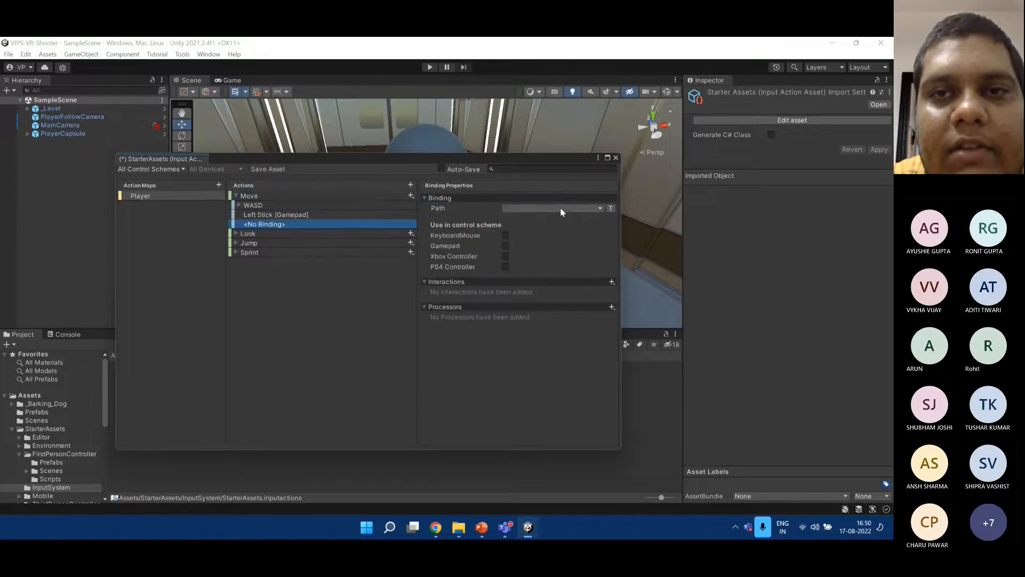
{"action": "left_click", "coordinate": [561, 209]}
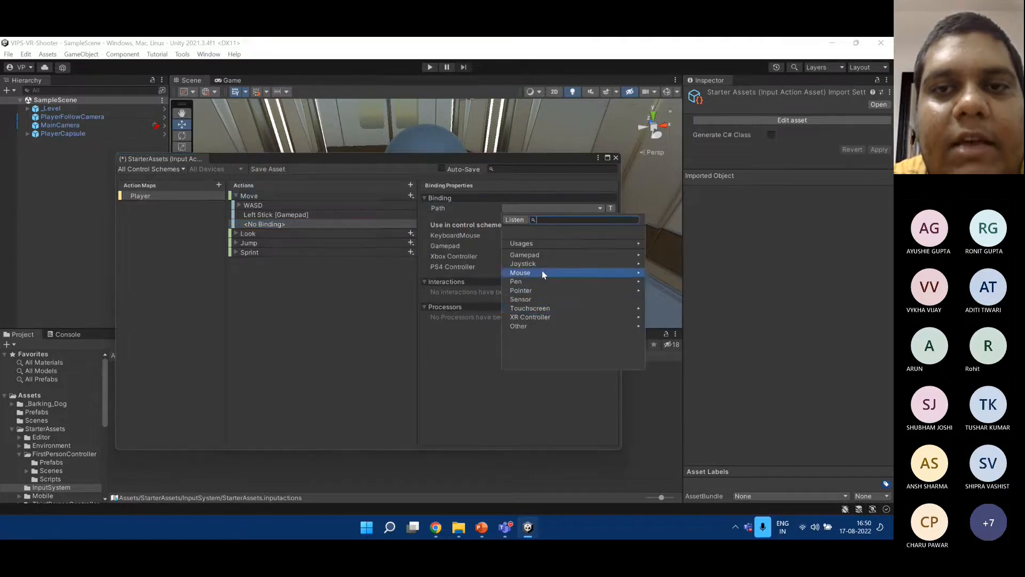
{"action": "left_click", "coordinate": [544, 309]}
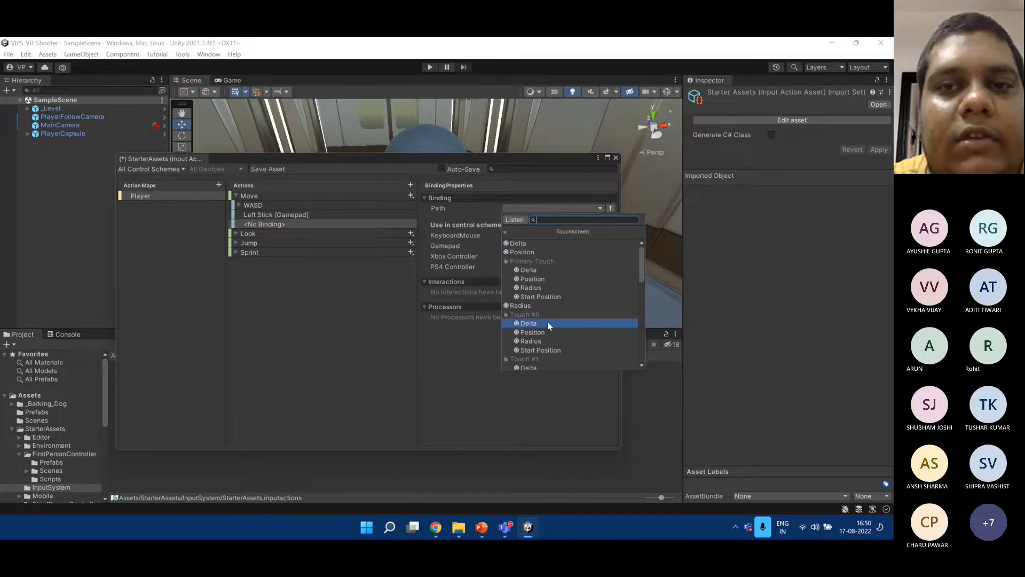
{"action": "scroll", "coordinate": [550, 299], "scroll_direction": "down", "scroll_amount": 3}
{"action": "left_click", "coordinate": [505, 230]}
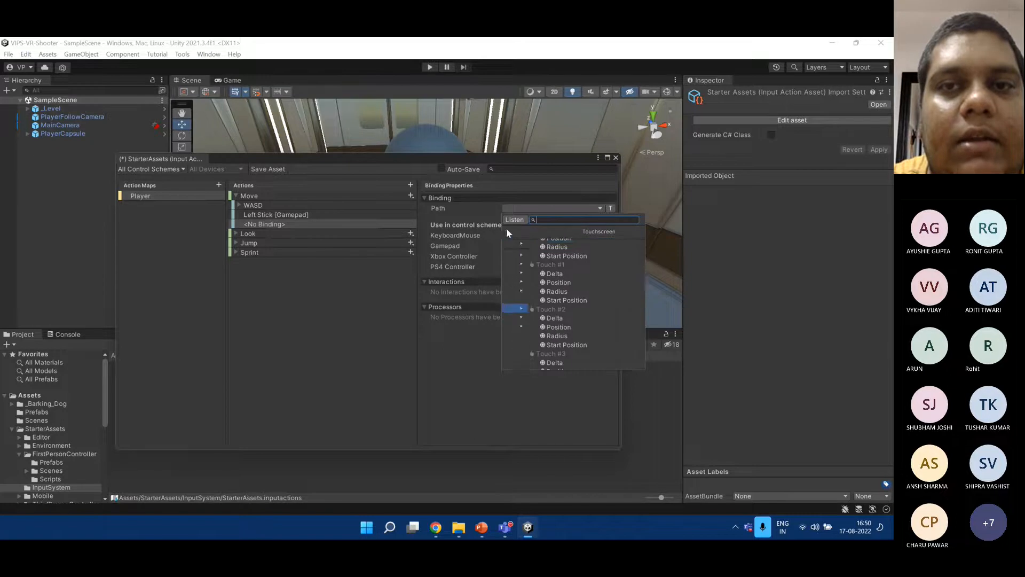
{"action": "left_click", "coordinate": [550, 317]}
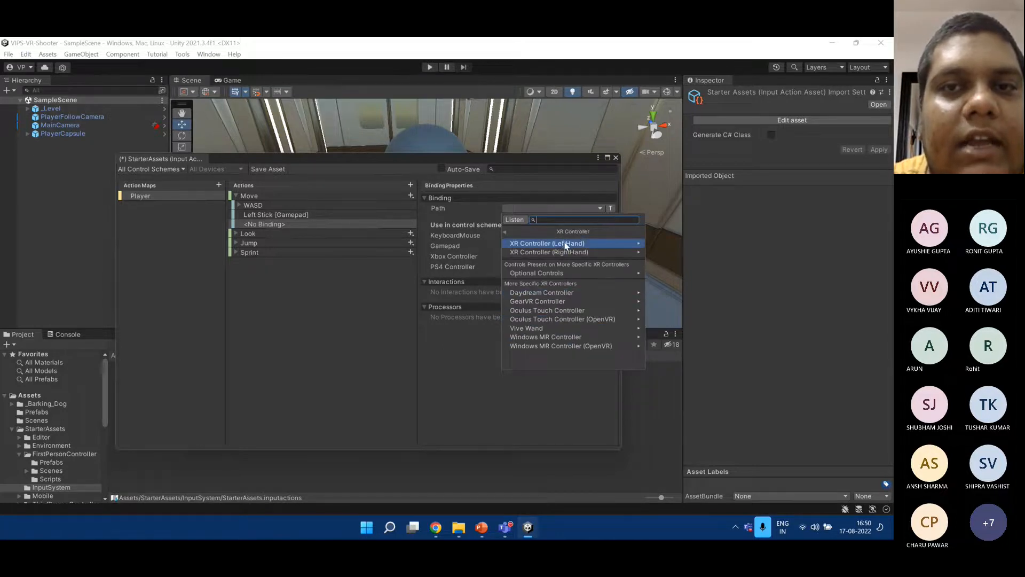
{"action": "left_click", "coordinate": [593, 243]}
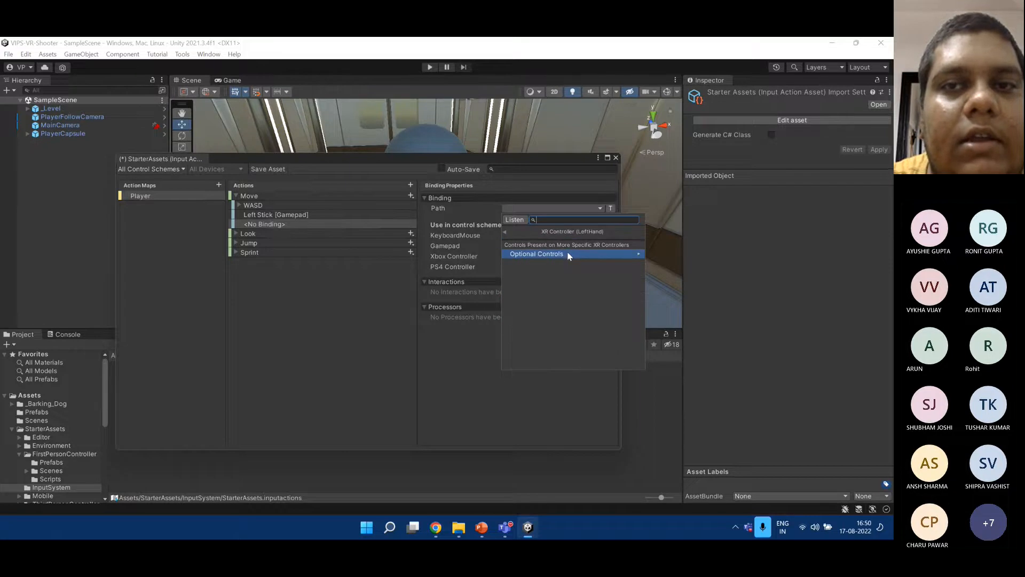
{"action": "left_click", "coordinate": [568, 254]}
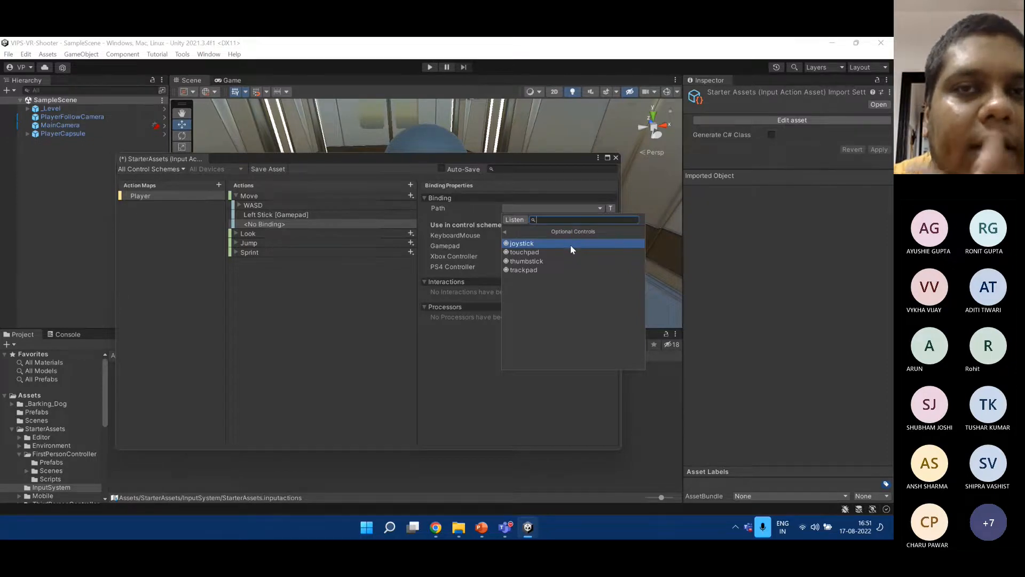
{"action": "left_click", "coordinate": [570, 244]}
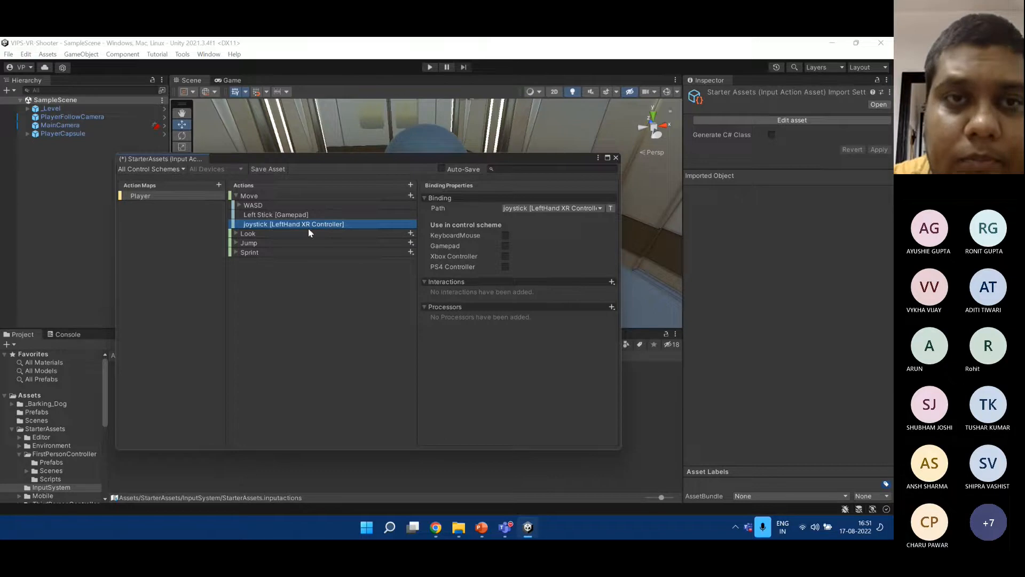
Inspect the Look action's type settings and the properties of its Delta [Pointer] binding.
{"action": "left_click", "coordinate": [236, 234]}
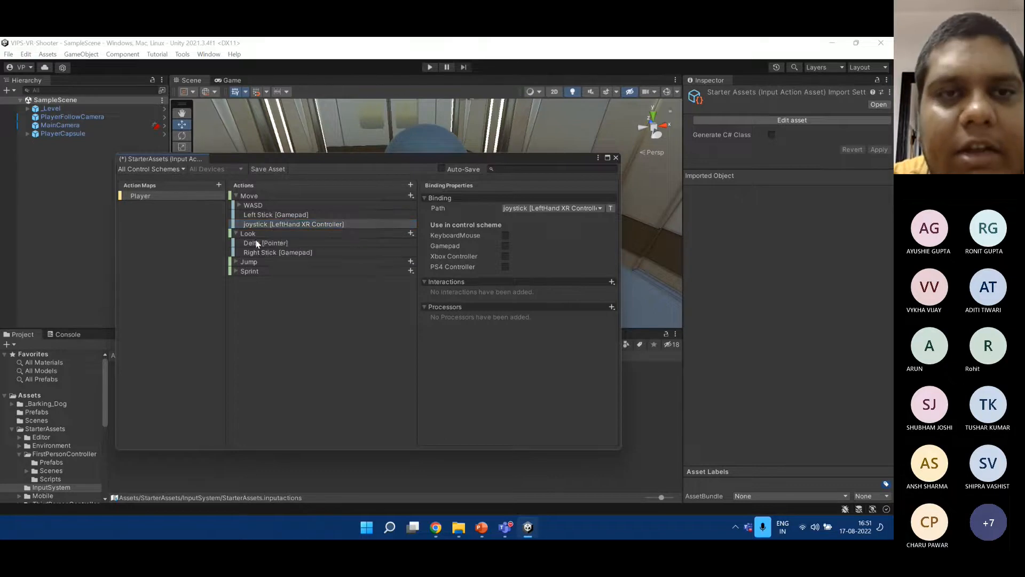
{"action": "left_click", "coordinate": [307, 233]}
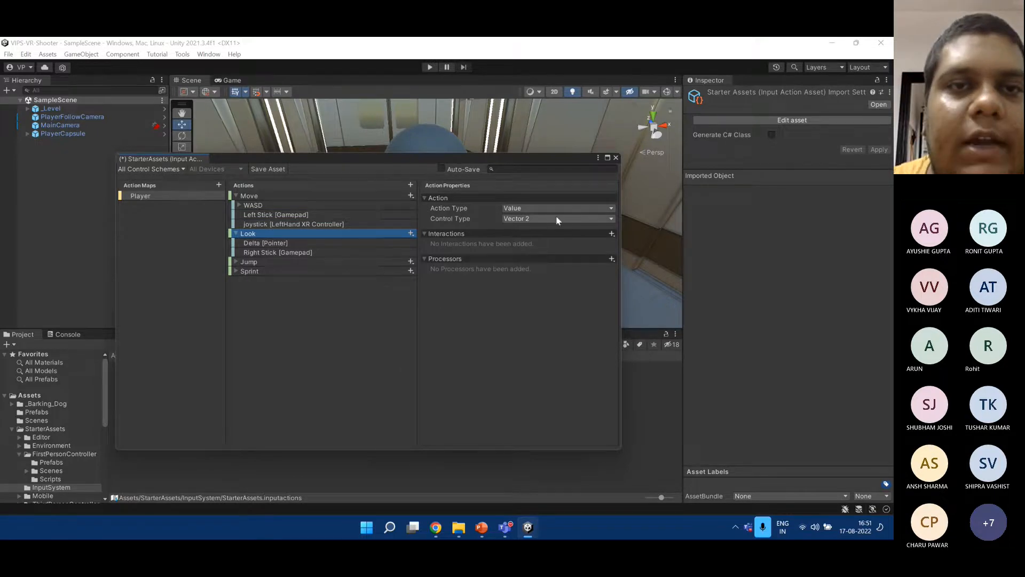
{"action": "left_click", "coordinate": [368, 244]}
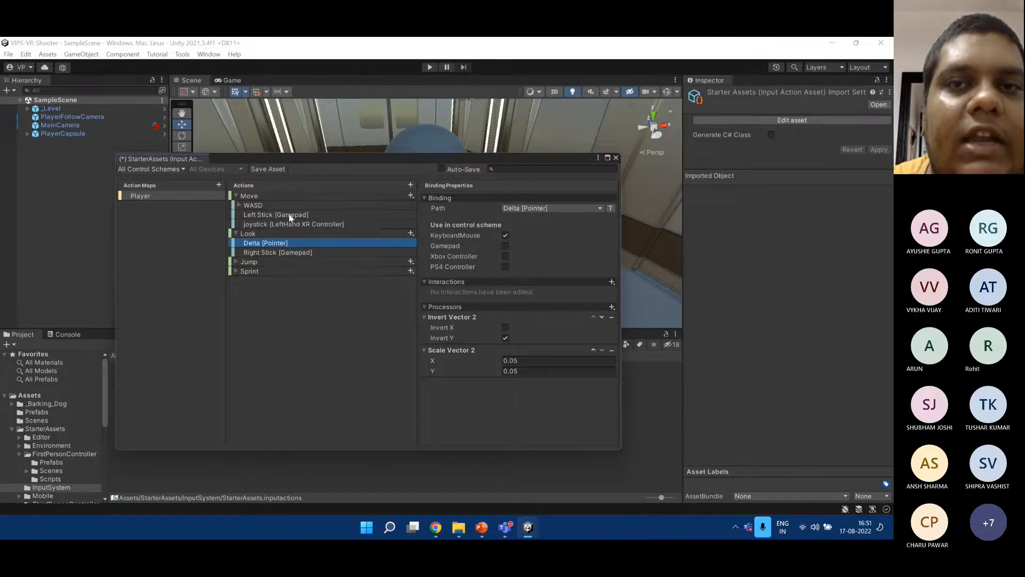
Browse the path choices for the Look action's Delta [Pointer] binding, including the Pointer, Mouse and Pen controls, without changing the path.
{"action": "left_click", "coordinate": [550, 208]}
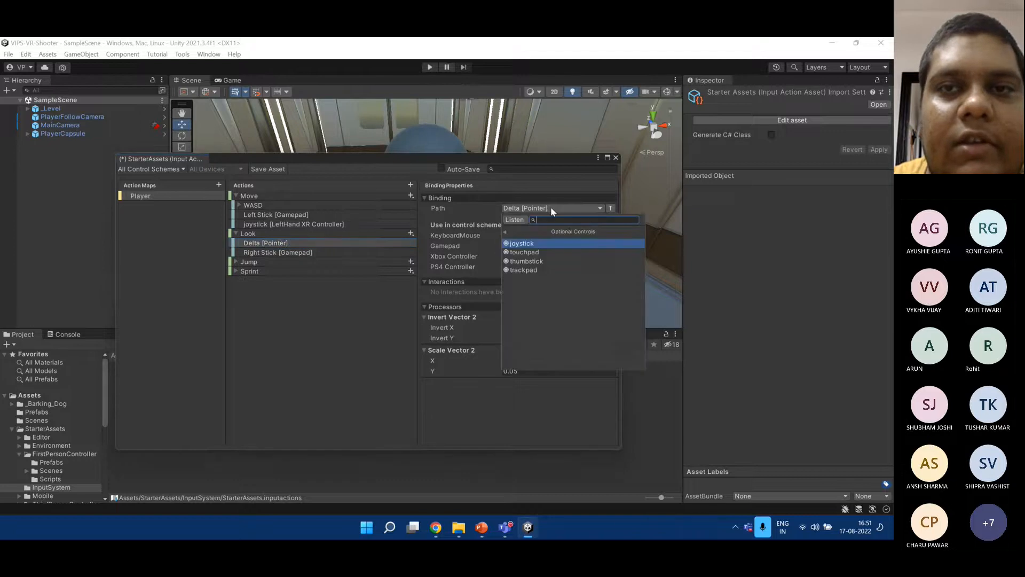
{"action": "left_click", "coordinate": [505, 230]}
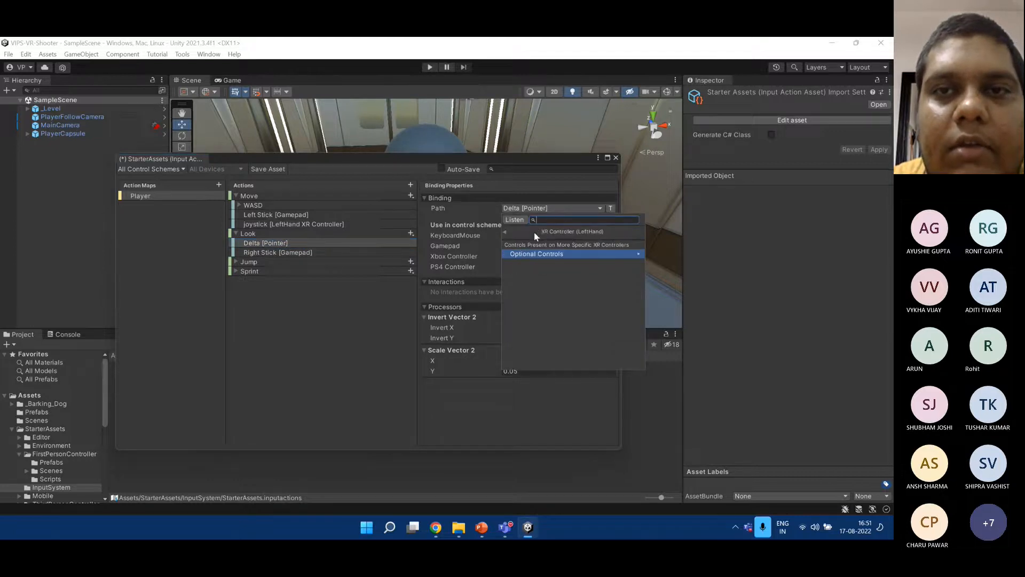
{"action": "left_click", "coordinate": [496, 234]}
{"action": "left_click", "coordinate": [526, 208]}
{"action": "left_click", "coordinate": [507, 232]}
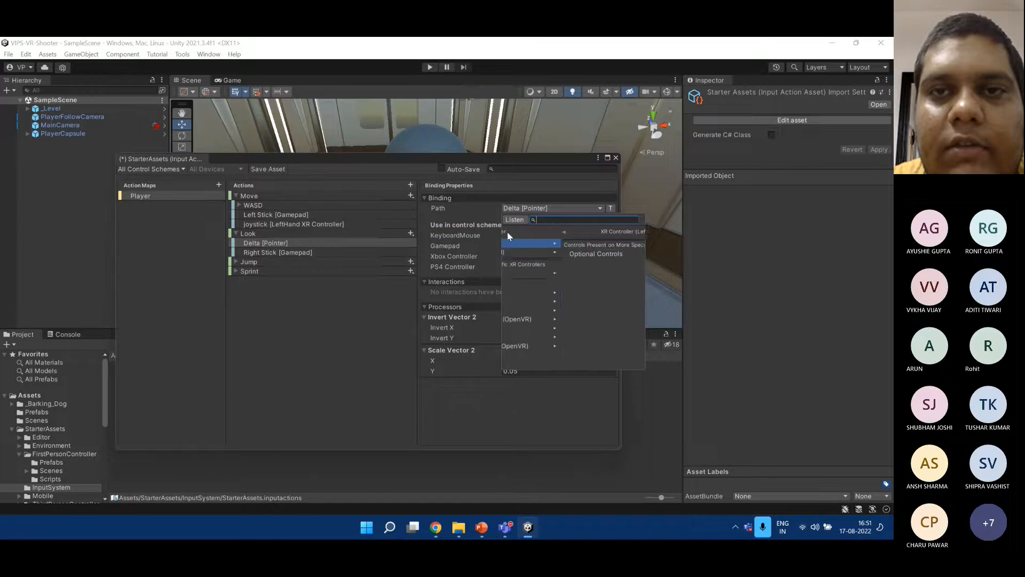
{"action": "left_click", "coordinate": [507, 232]}
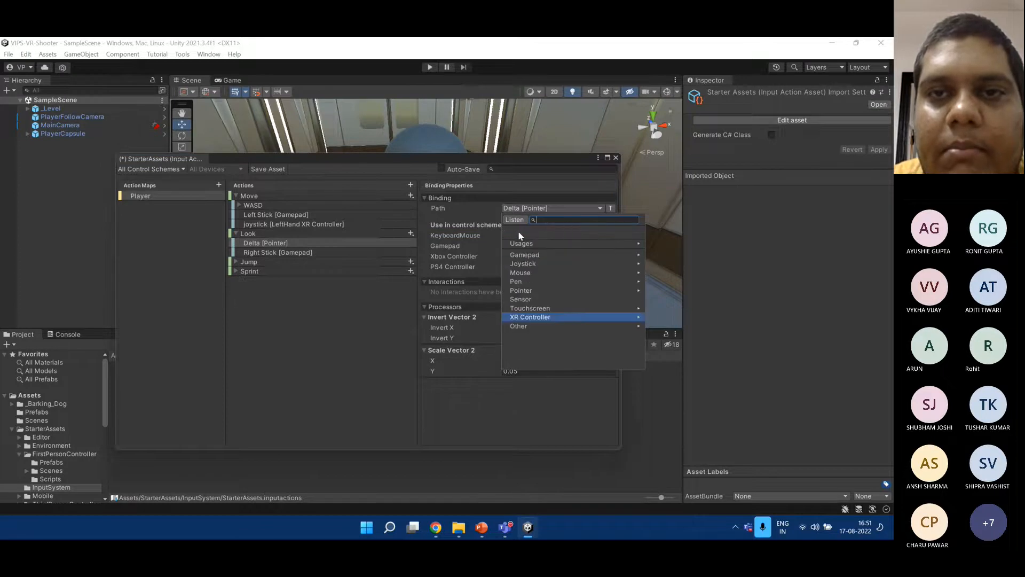
{"action": "left_click", "coordinate": [543, 291]}
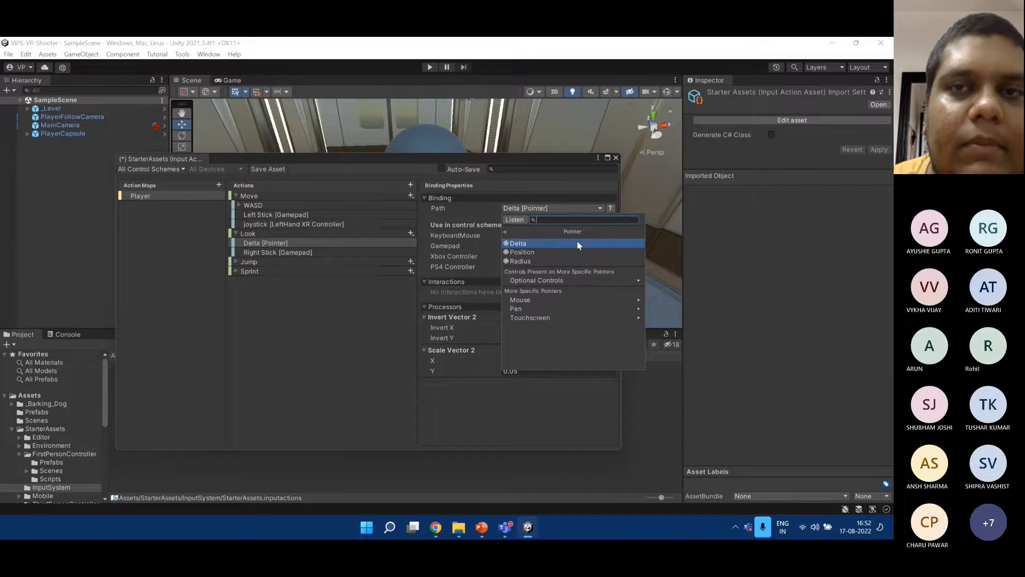
{"action": "left_click", "coordinate": [546, 299]}
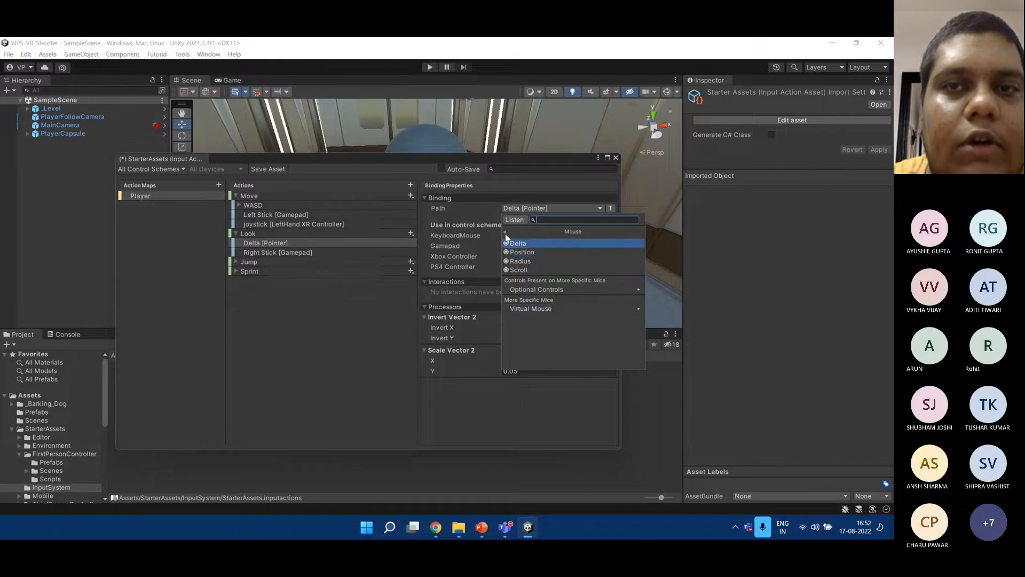
{"action": "left_click", "coordinate": [505, 232]}
{"action": "left_click", "coordinate": [556, 306]}
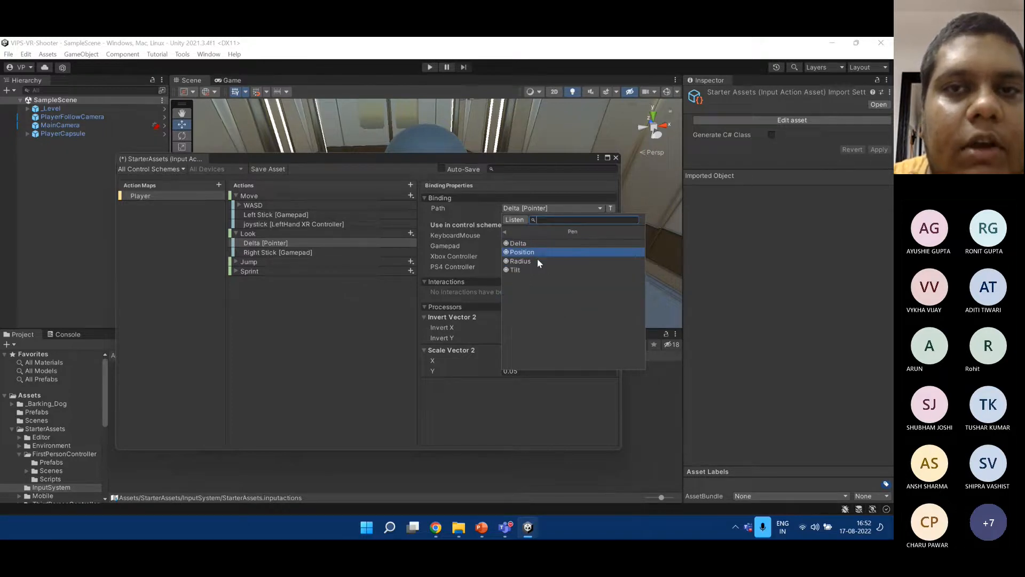
{"action": "left_click", "coordinate": [505, 233]}
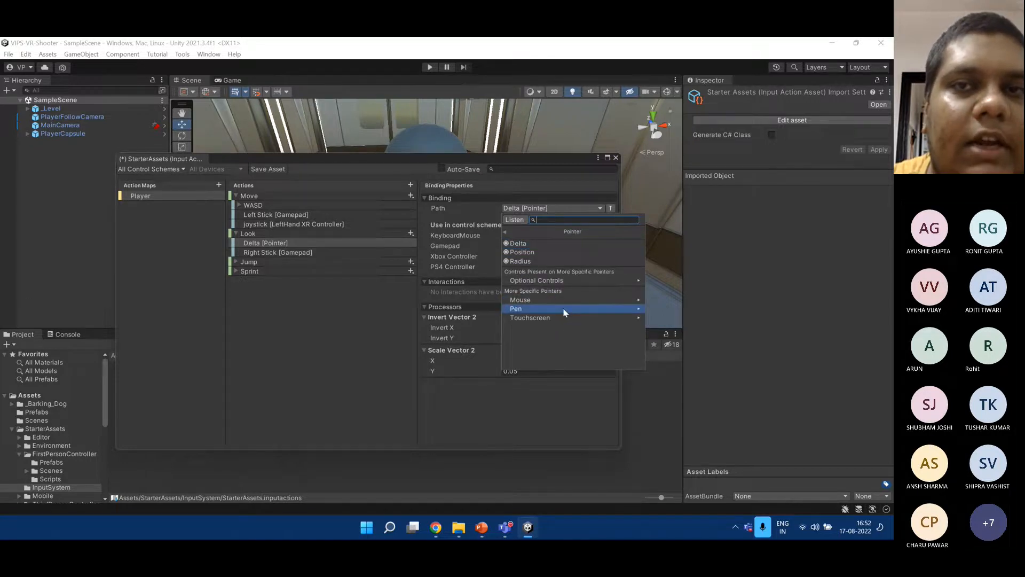
{"action": "left_click", "coordinate": [478, 207]}
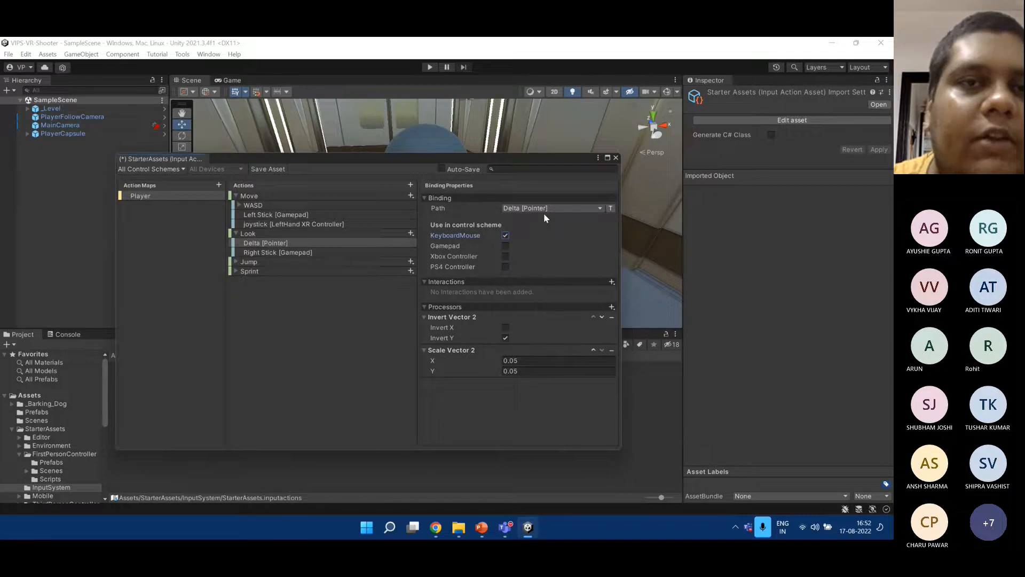
Check the Pointer controls offered for the Delta binding's path and inspect the Look action's Right Stick [Gamepad] binding.
{"action": "left_click", "coordinate": [534, 207]}
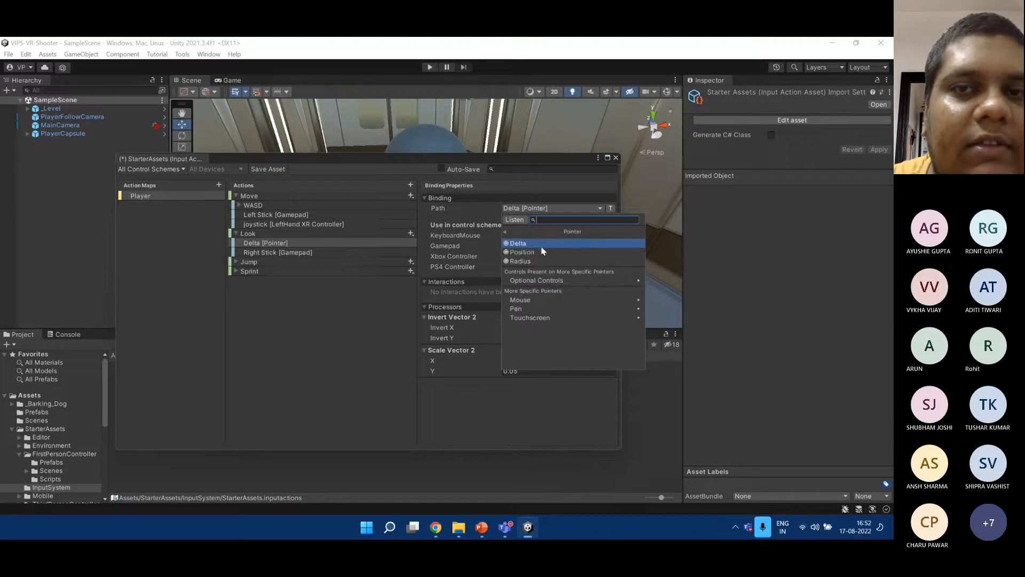
{"action": "left_click", "coordinate": [505, 230]}
{"action": "left_click", "coordinate": [313, 254]}
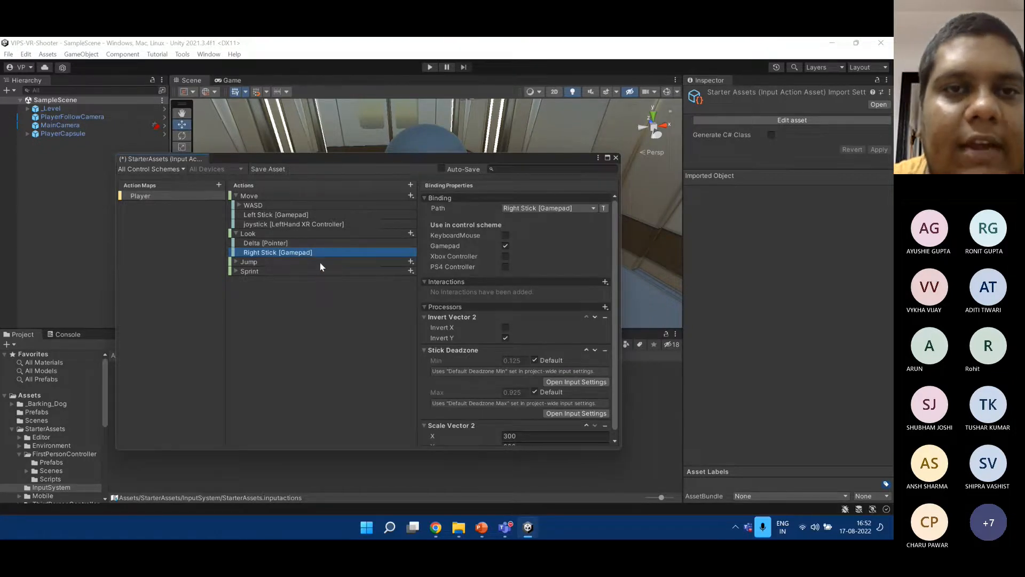
Expand the Jump action and examine its Space keyboard and Button South gamepad bindings.
{"action": "left_click", "coordinate": [319, 262]}
{"action": "left_click", "coordinate": [236, 262]}
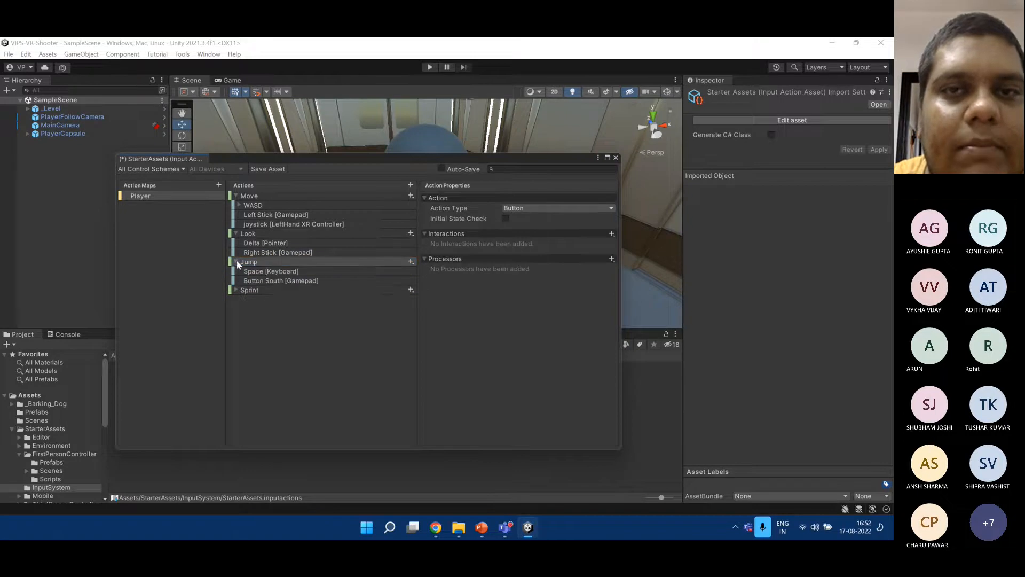
{"action": "left_click", "coordinate": [271, 271]}
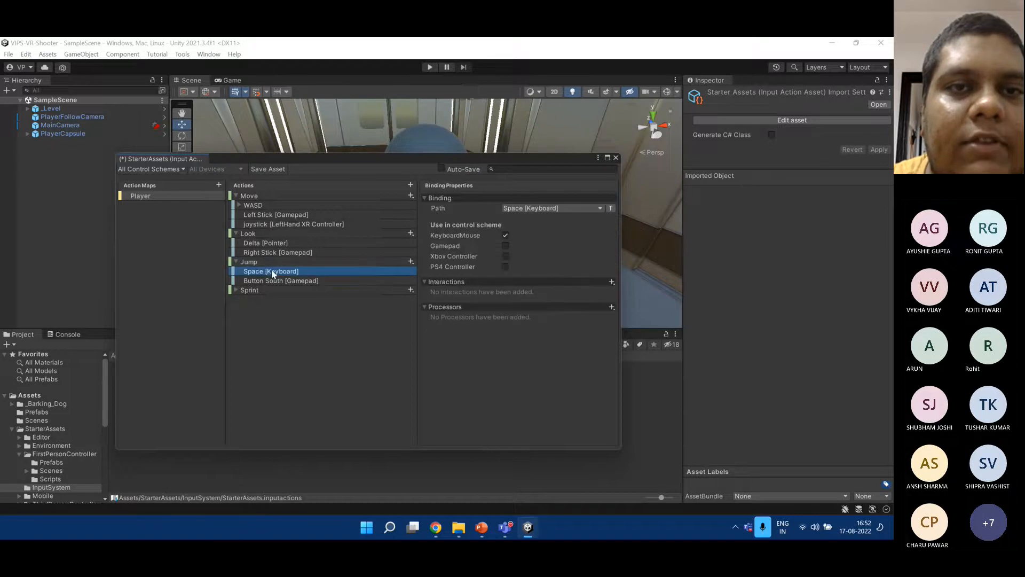
{"action": "left_click", "coordinate": [297, 282]}
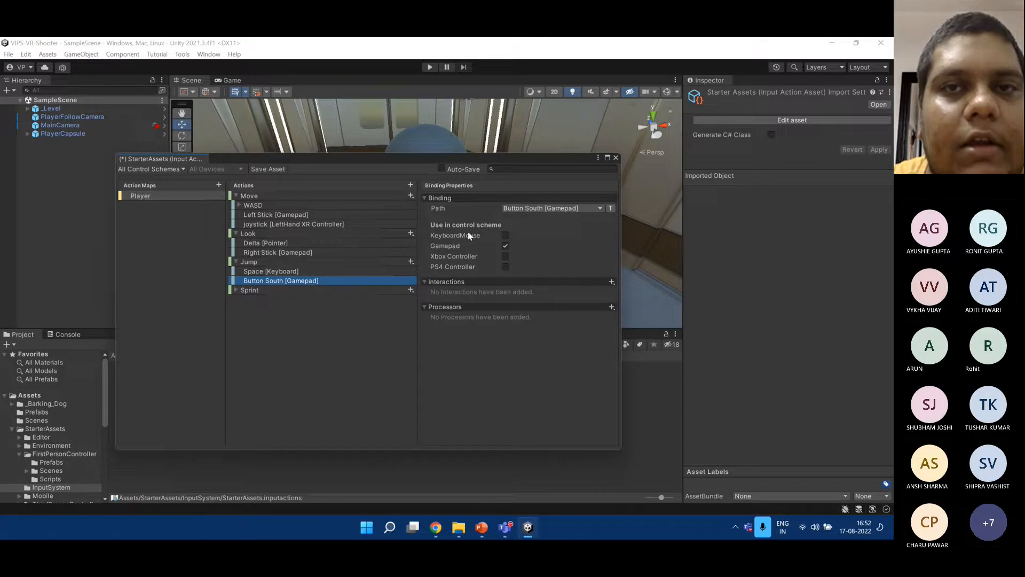
Filter the input actions to show only the KeyboardMouse control scheme.
{"action": "left_click", "coordinate": [178, 169]}
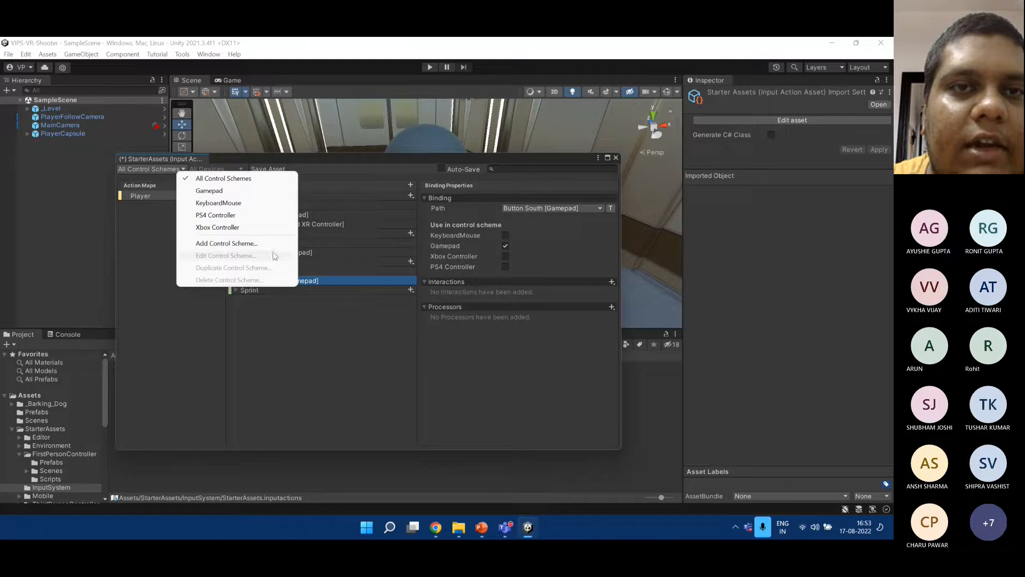
{"action": "left_click", "coordinate": [219, 203]}
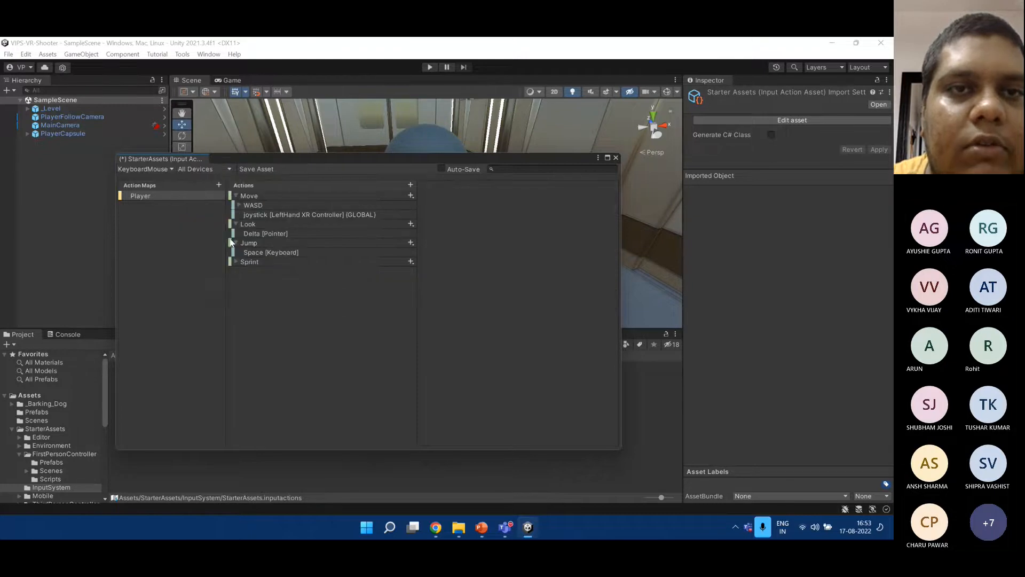
{"action": "left_click", "coordinate": [143, 169]}
{"action": "left_click", "coordinate": [176, 199]}
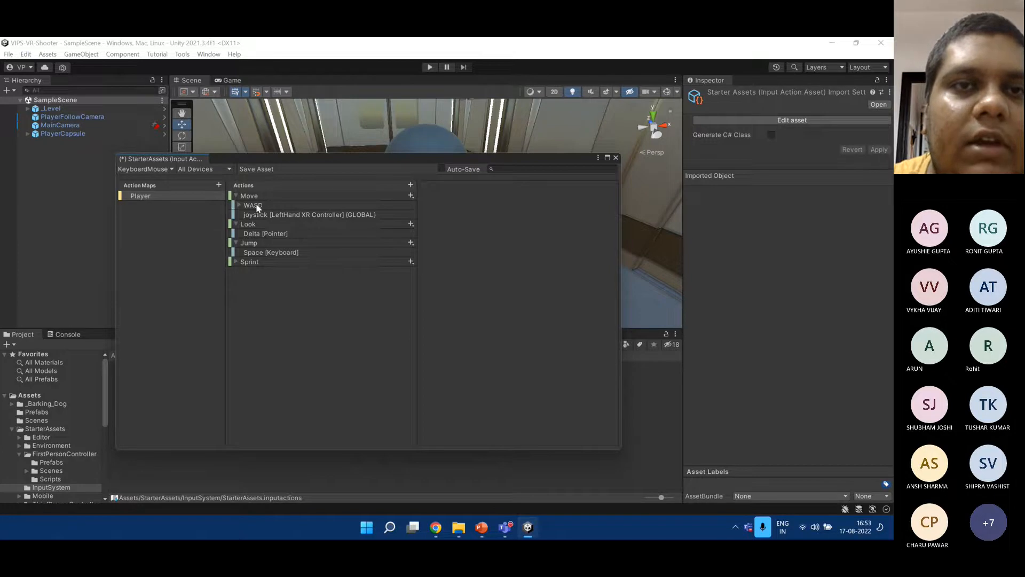
Examine the keyboard and mouse bindings of Move, Look, Jump and Sprint, and the Action Type options available for Sprint.
{"action": "left_click", "coordinate": [256, 207]}
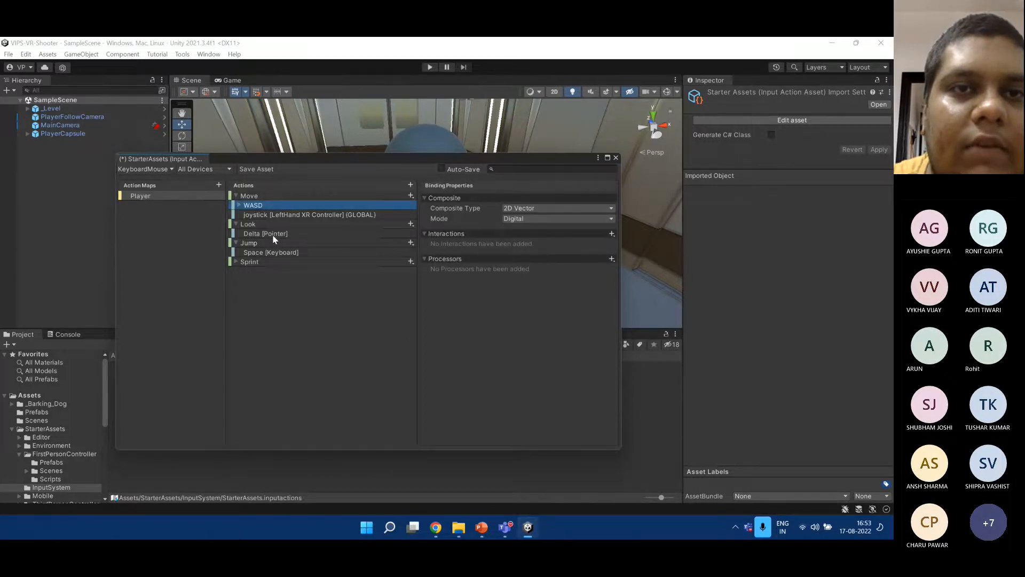
{"action": "left_click", "coordinate": [269, 235]}
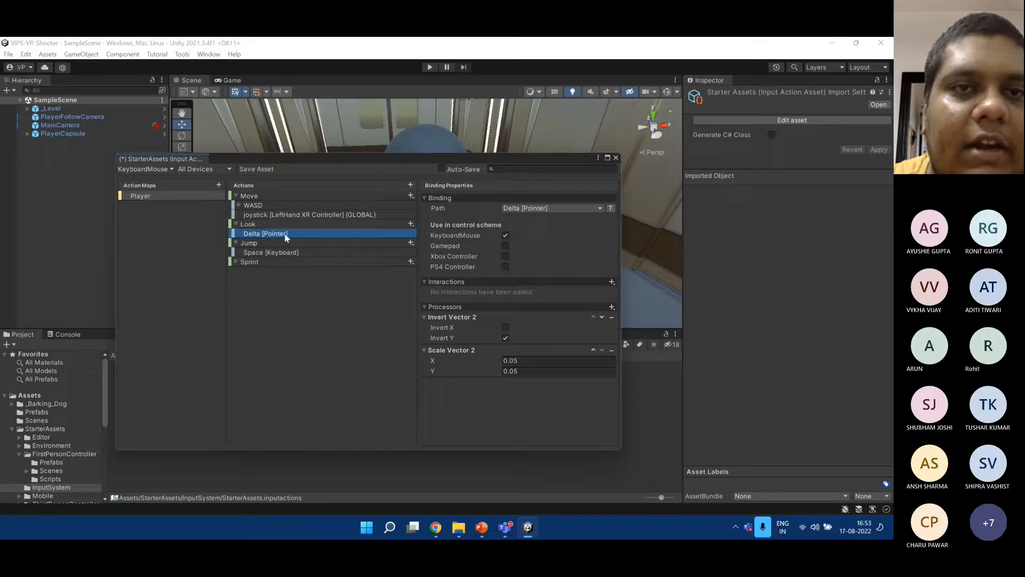
{"action": "left_click", "coordinate": [278, 253]}
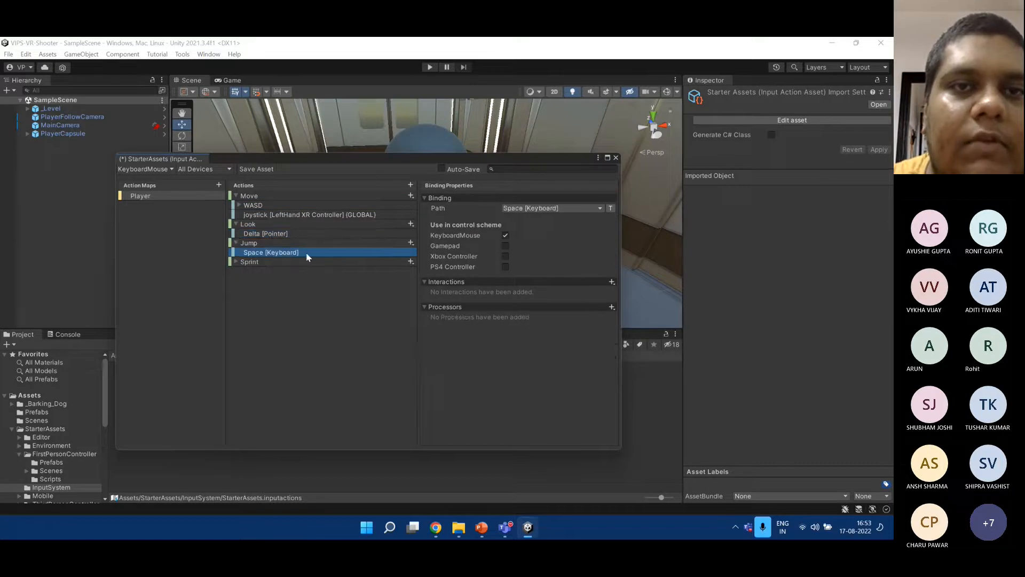
{"action": "left_click", "coordinate": [236, 262]}
{"action": "left_click", "coordinate": [287, 272]}
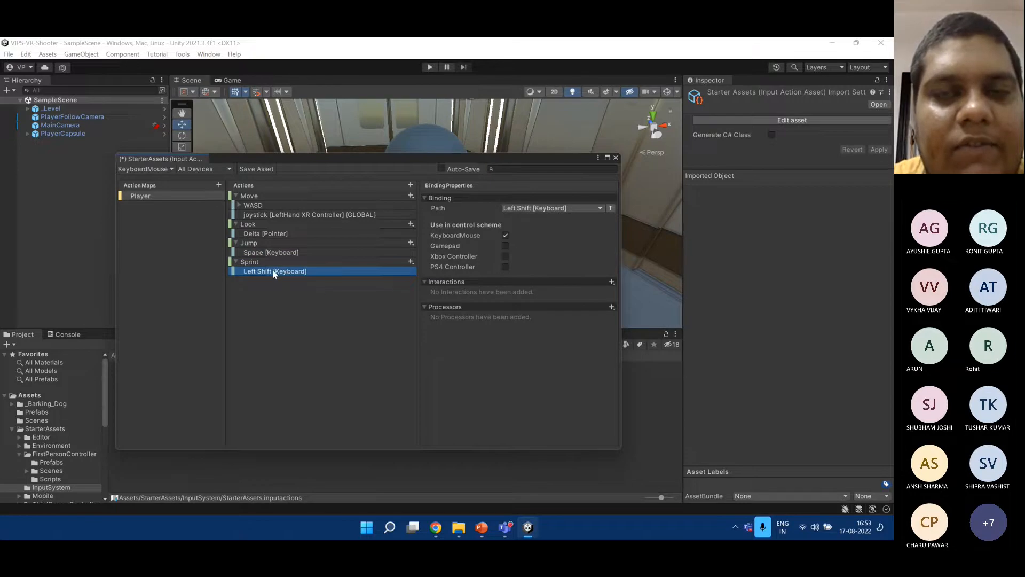
{"action": "left_click", "coordinate": [299, 262]}
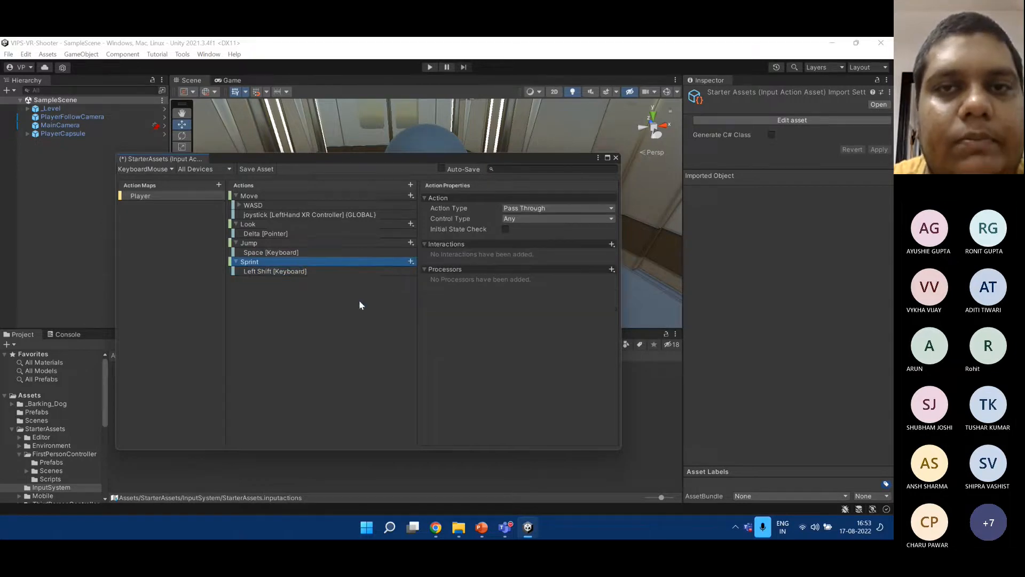
{"action": "left_click", "coordinate": [564, 207]}
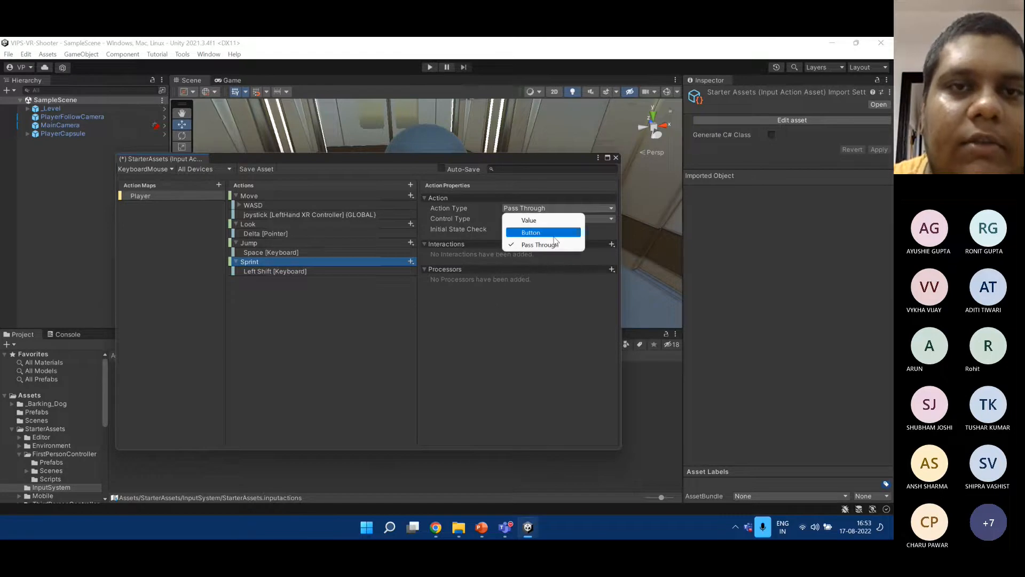
{"action": "left_click", "coordinate": [470, 363]}
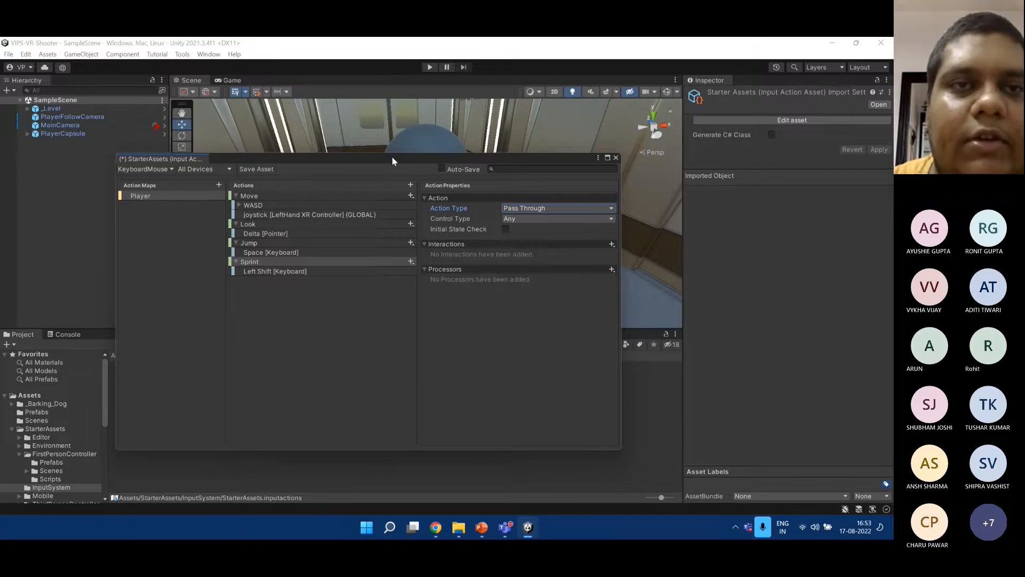
Discard the unsaved changes to the StarterAssets input actions, then reopen the asset to check the Move bindings and close it.
{"action": "left_click", "coordinate": [616, 157]}
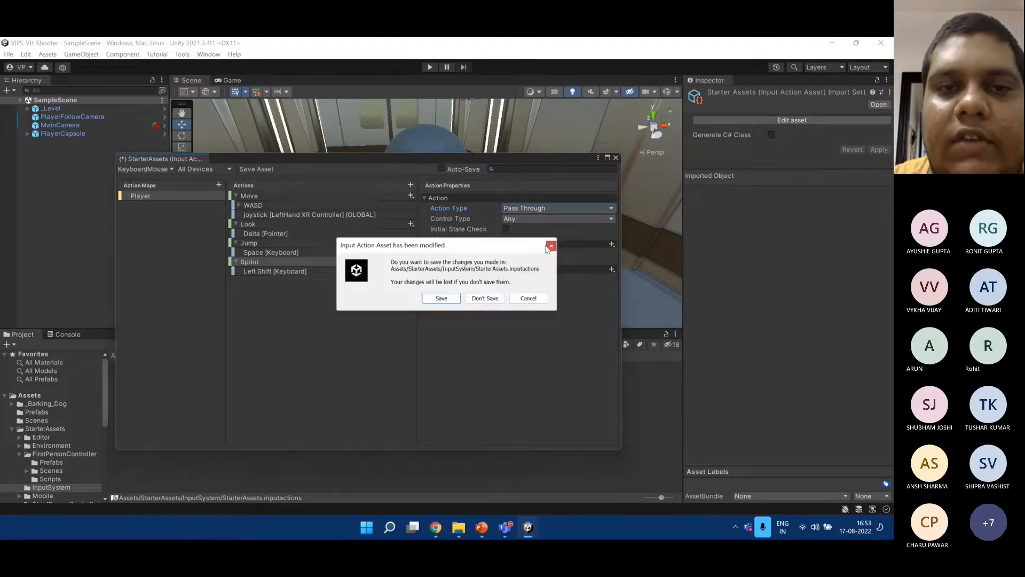
{"action": "left_click", "coordinate": [458, 300]}
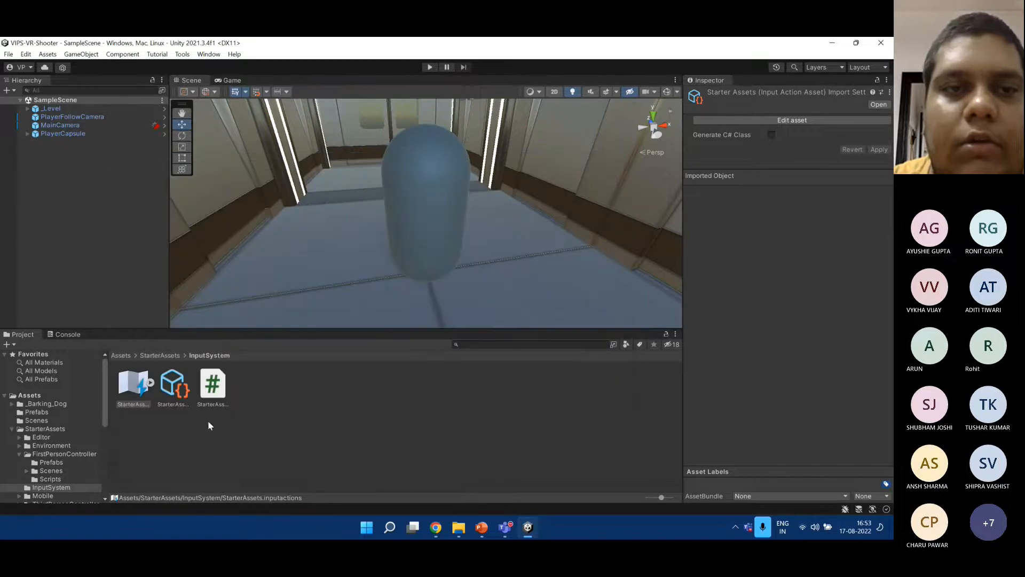
{"action": "double_click", "coordinate": [121, 384]}
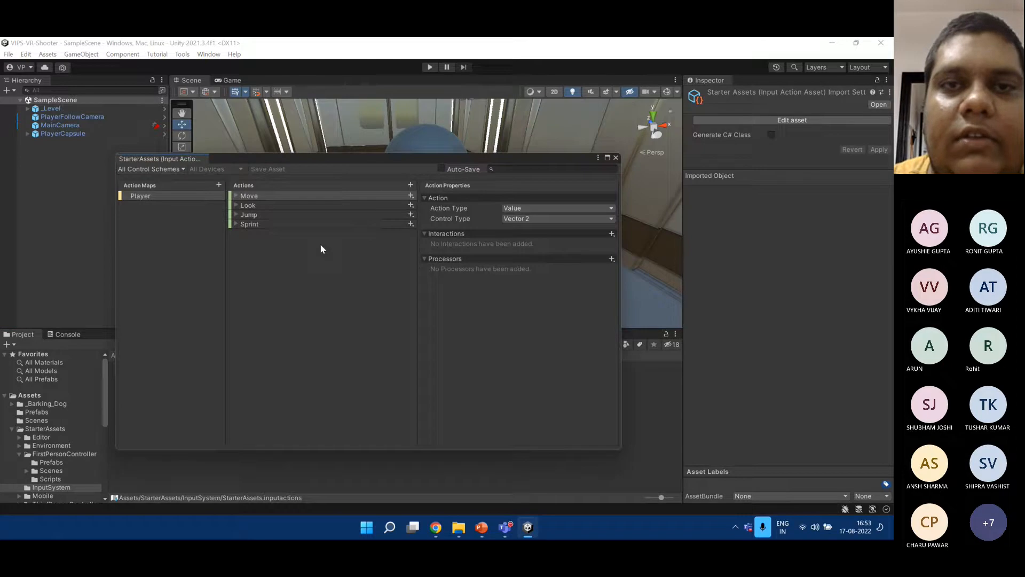
{"action": "left_click", "coordinate": [236, 195]}
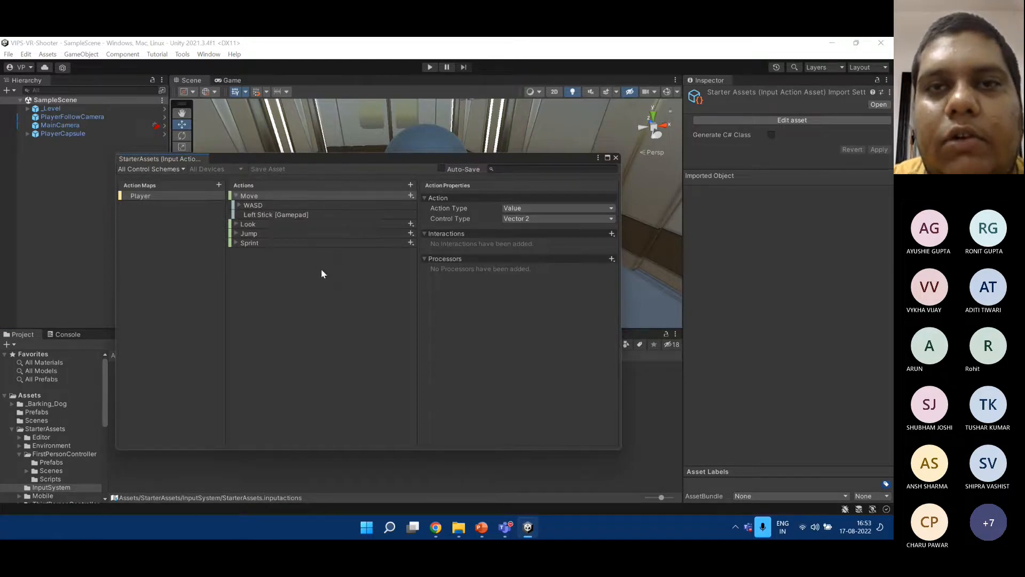
{"action": "left_click", "coordinate": [616, 158]}
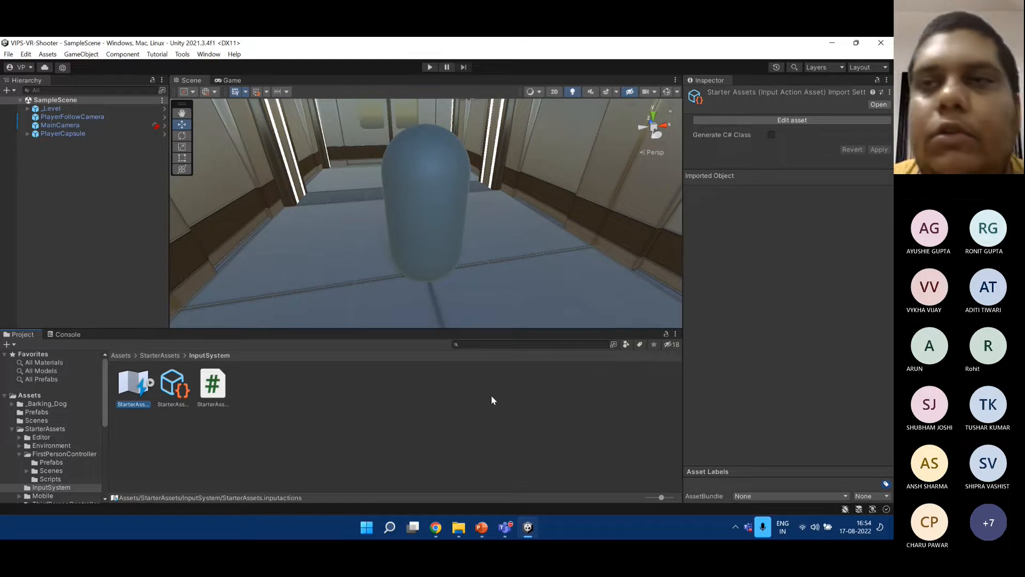
Examine the Default Scheme, Auto-Switch and Default Map options of PlayerCapsule's Player Input component.
{"action": "left_click", "coordinate": [80, 133]}
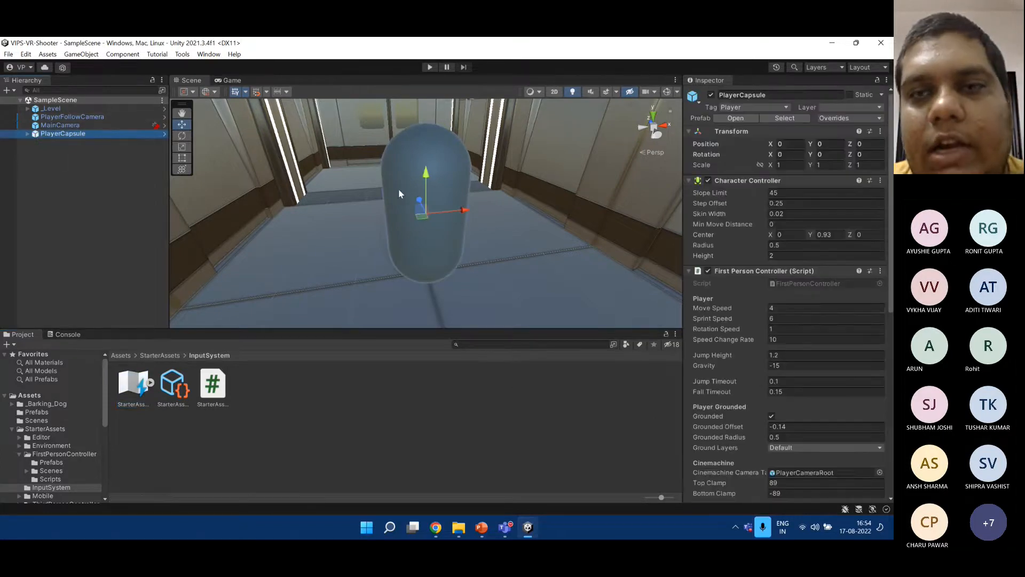
{"action": "scroll", "coordinate": [736, 274], "scroll_direction": "down", "scroll_amount": 10}
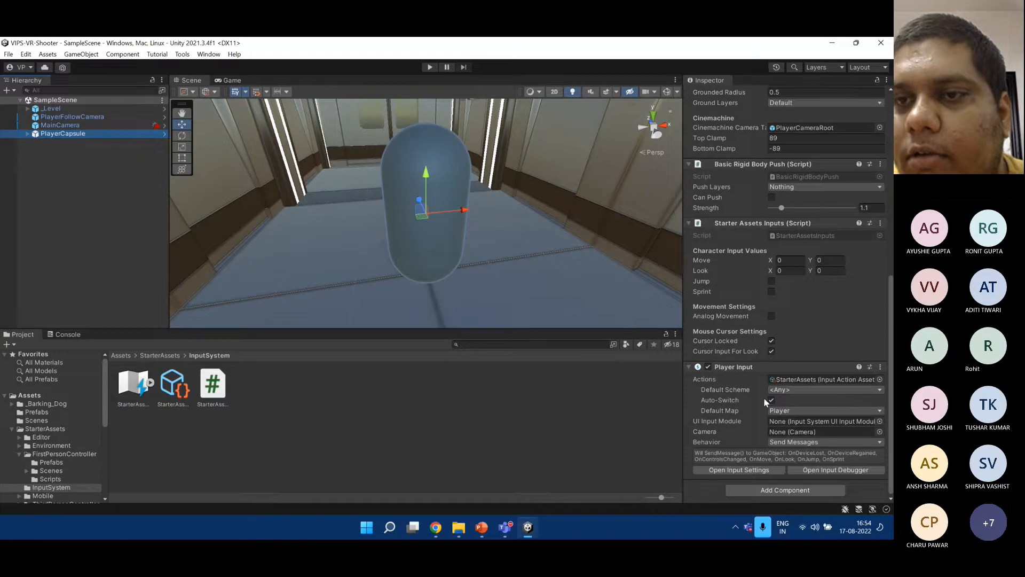
{"action": "left_click", "coordinate": [800, 390]}
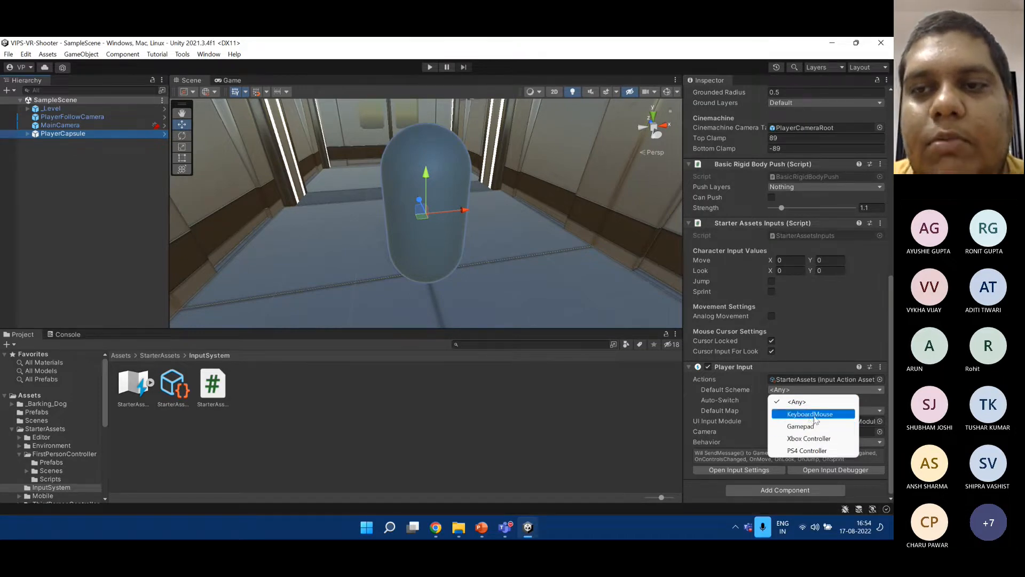
{"action": "left_click", "coordinate": [736, 401]}
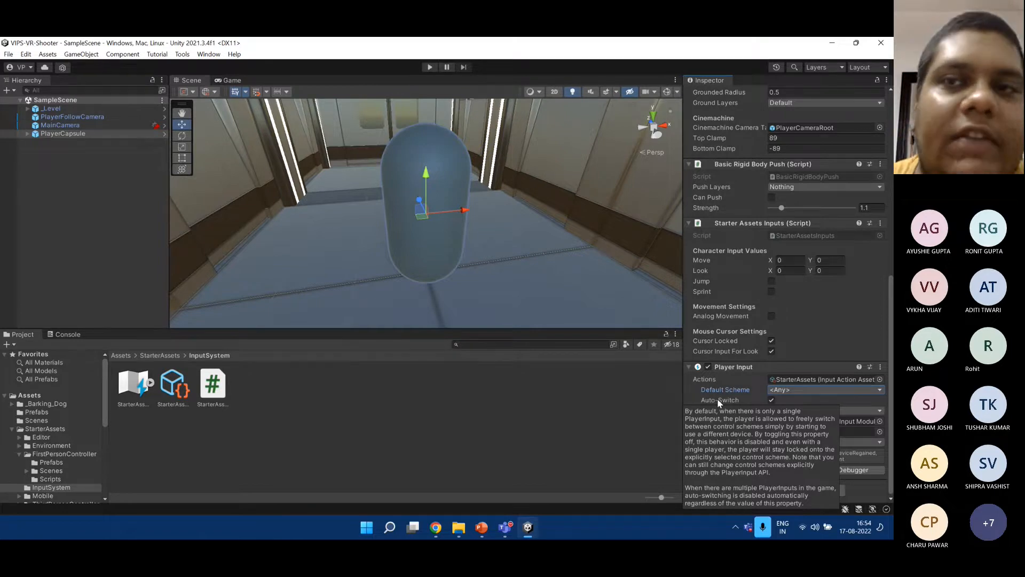
{"action": "scroll", "coordinate": [748, 417], "scroll_direction": "up", "scroll_amount": 1}
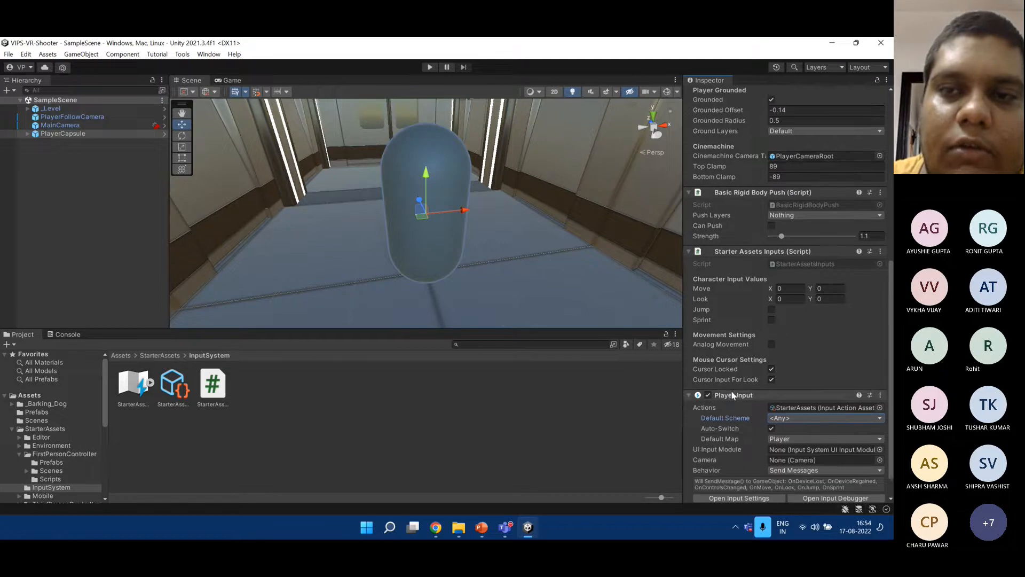
{"action": "scroll", "coordinate": [724, 434], "scroll_direction": "down", "scroll_amount": 1}
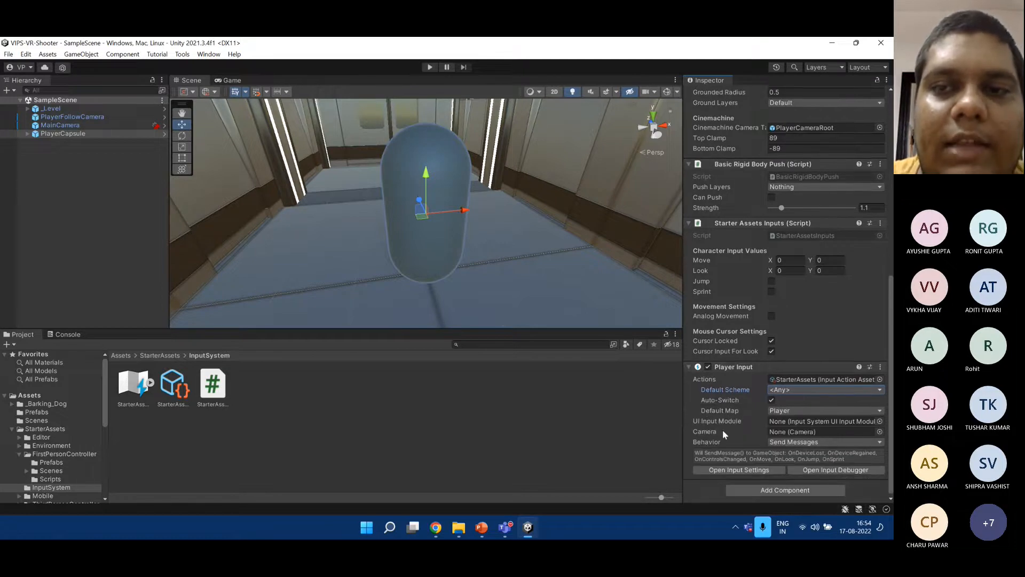
{"action": "left_click", "coordinate": [799, 411]}
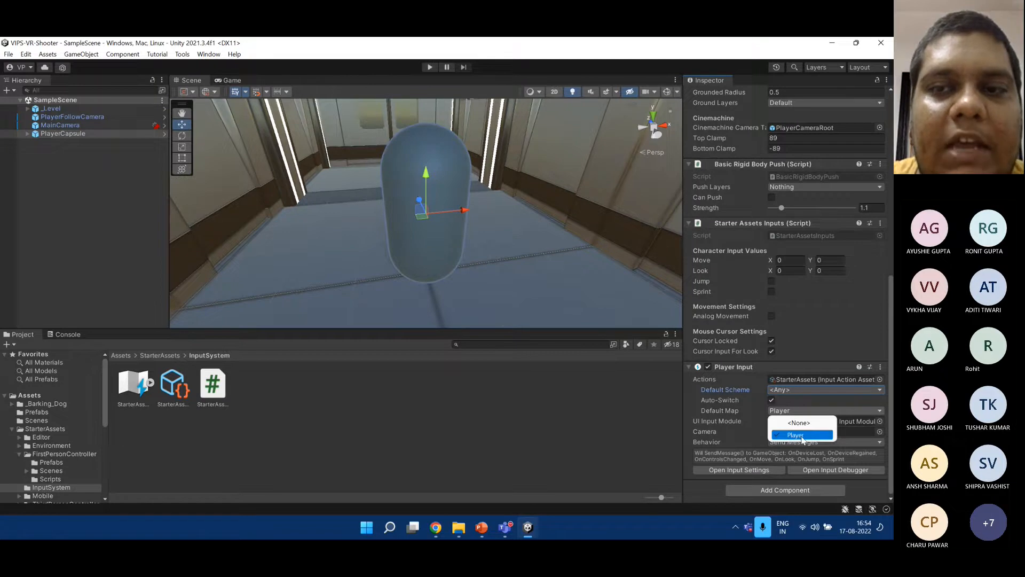
{"action": "left_click", "coordinate": [802, 435]}
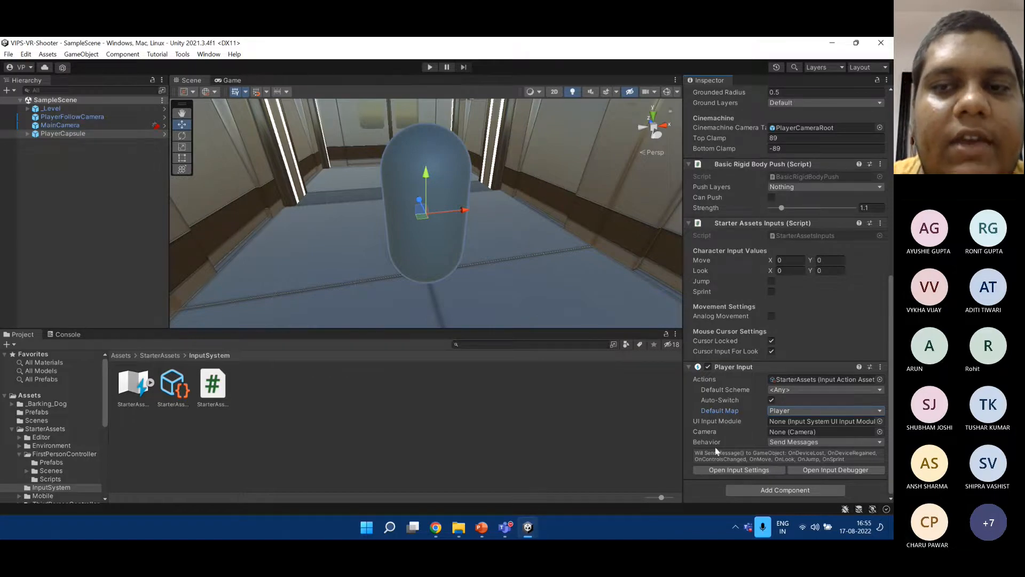
Review the Behavior options of Player Input and the action list in the StarterAssets input actions asset.
{"action": "mouse_move", "coordinate": [716, 444]}
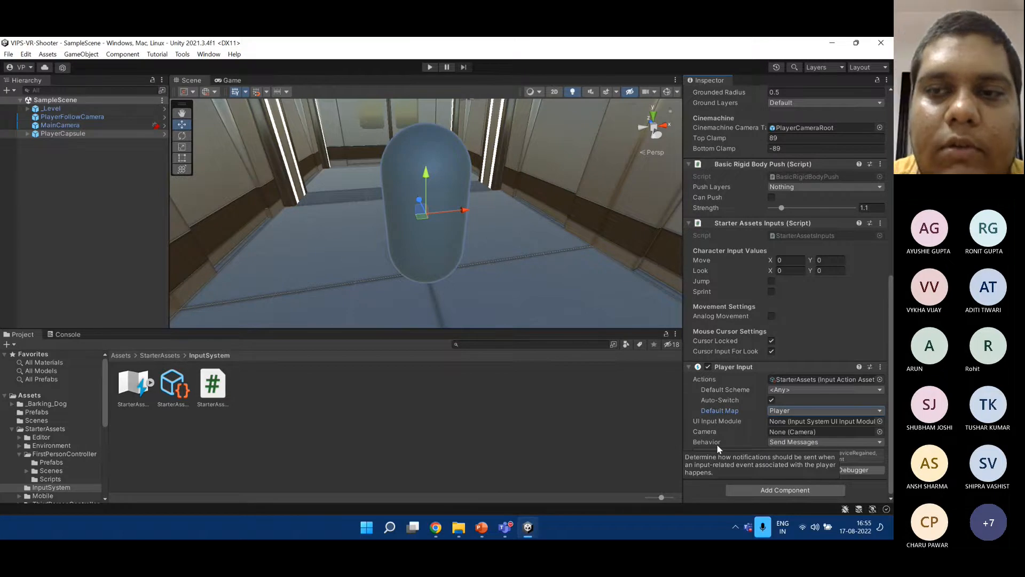
{"action": "left_click", "coordinate": [828, 442]}
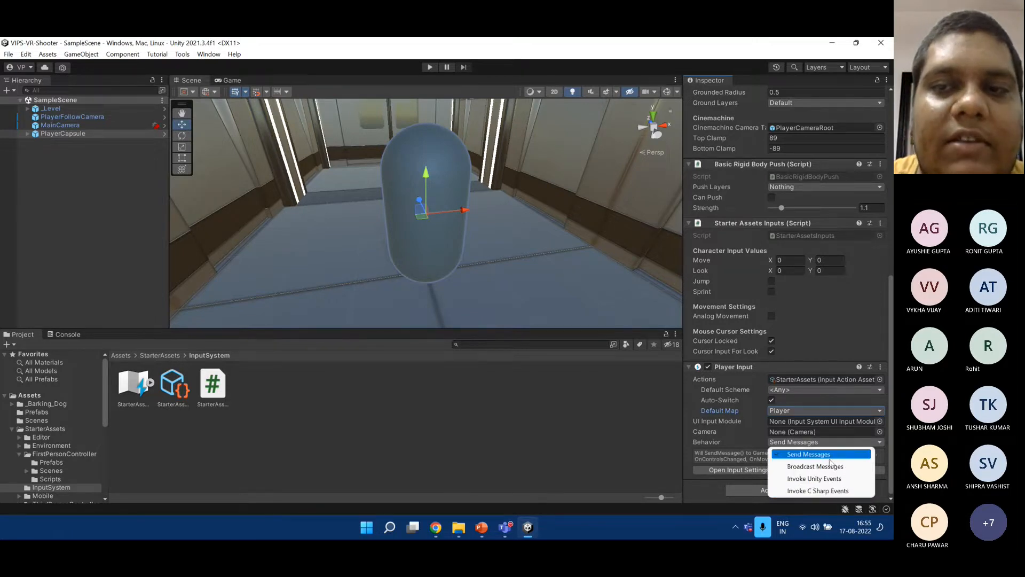
{"action": "left_click", "coordinate": [744, 441]}
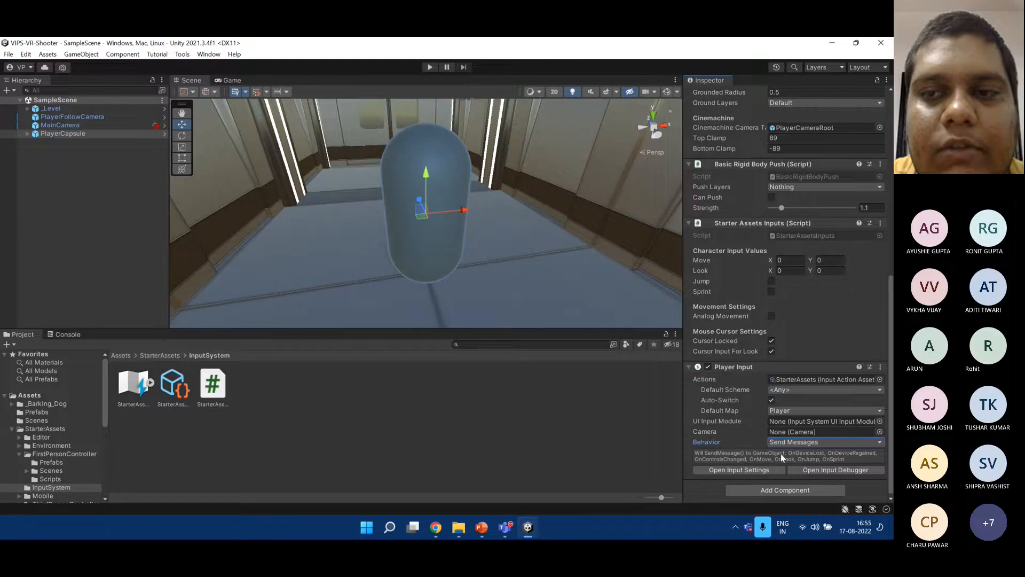
{"action": "double_click", "coordinate": [174, 385]}
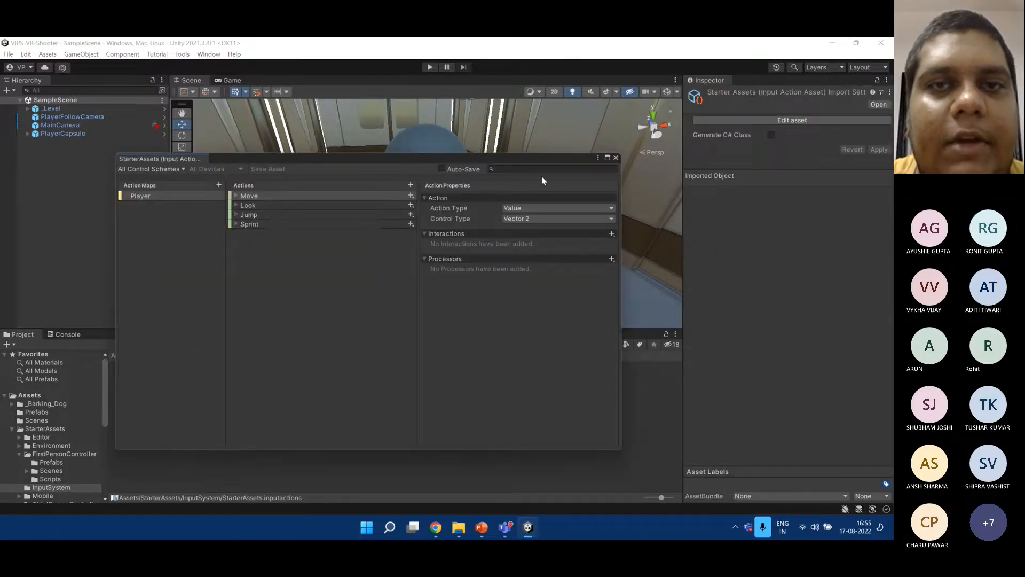
{"action": "left_click", "coordinate": [616, 157]}
Set the Behavior of PlayerCapsule's Player Input component to Invoke Unity Events and expand its Events section.
{"action": "double_click", "coordinate": [63, 134]}
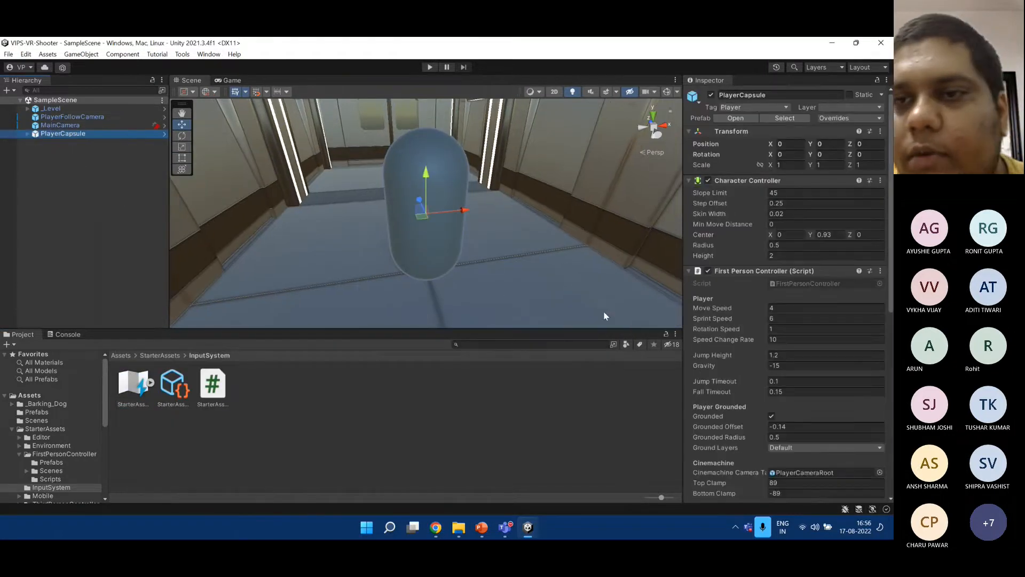
{"action": "scroll", "coordinate": [749, 312], "scroll_direction": "down", "scroll_amount": 10}
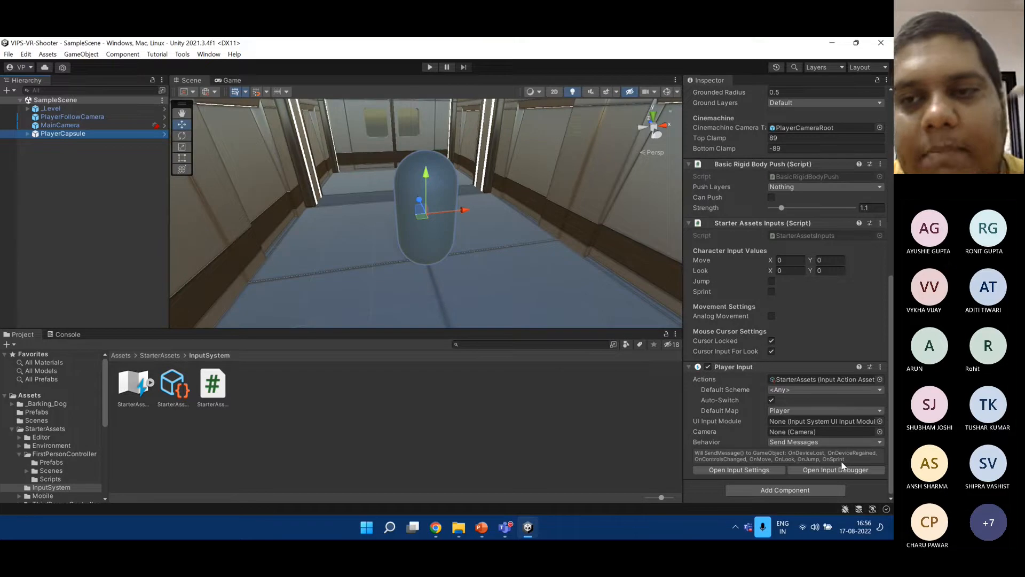
{"action": "left_click", "coordinate": [781, 442]}
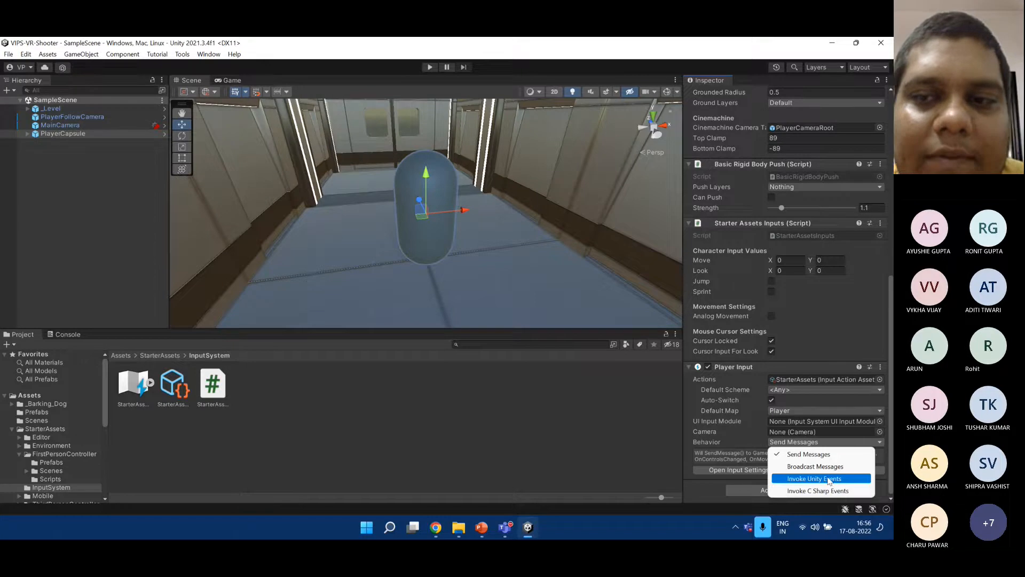
{"action": "left_click", "coordinate": [830, 479]}
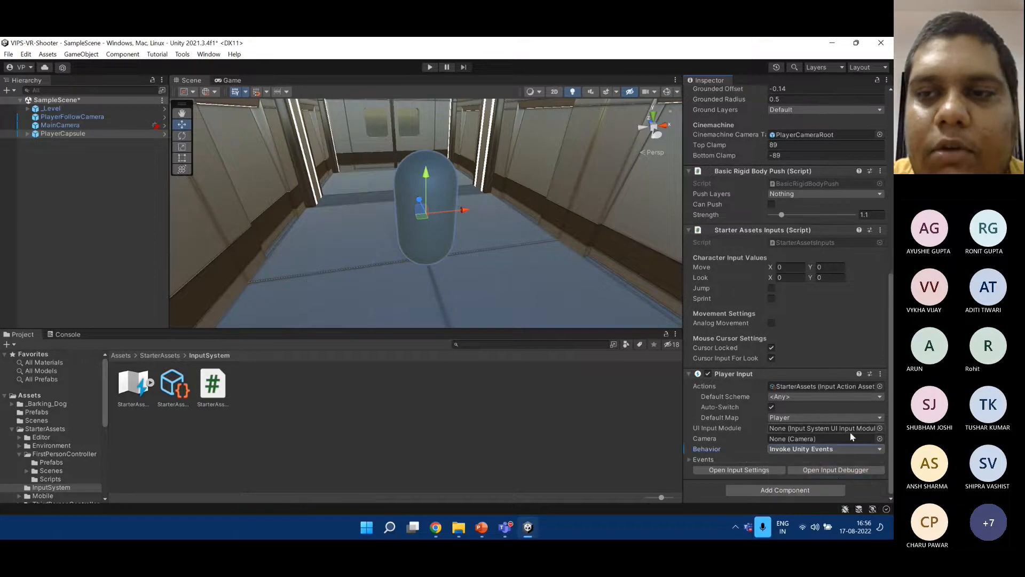
{"action": "left_click", "coordinate": [702, 459]}
{"action": "scroll", "coordinate": [733, 406], "scroll_direction": "down", "scroll_amount": 5}
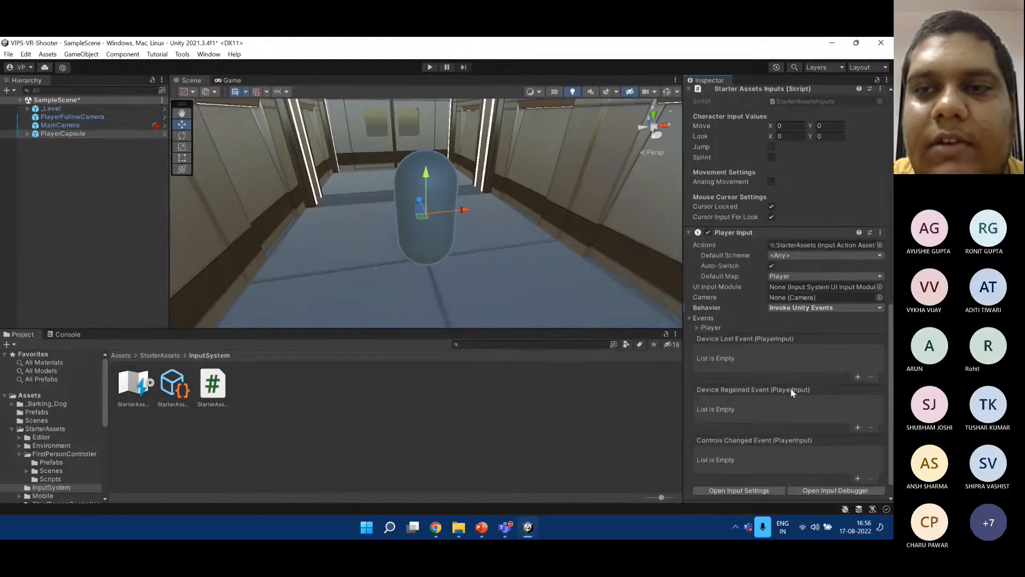
Expand the Player events of the Player Input component and review the Move, Look, Jump and Sprint callback lists.
{"action": "left_click", "coordinate": [710, 307]}
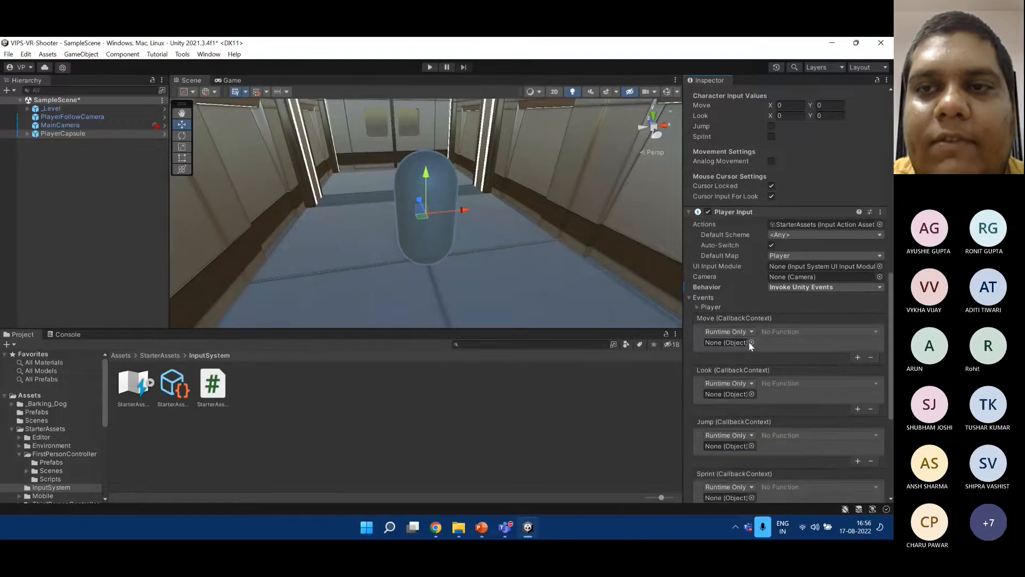
{"action": "scroll", "coordinate": [774, 354], "scroll_direction": "down", "scroll_amount": 4}
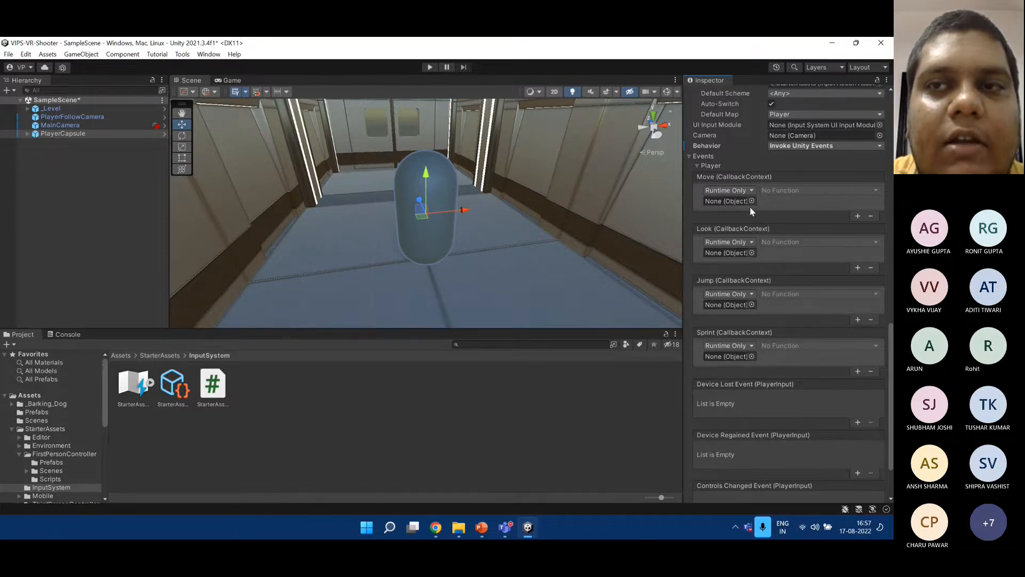
{"action": "scroll", "coordinate": [765, 229], "scroll_direction": "up", "scroll_amount": 3}
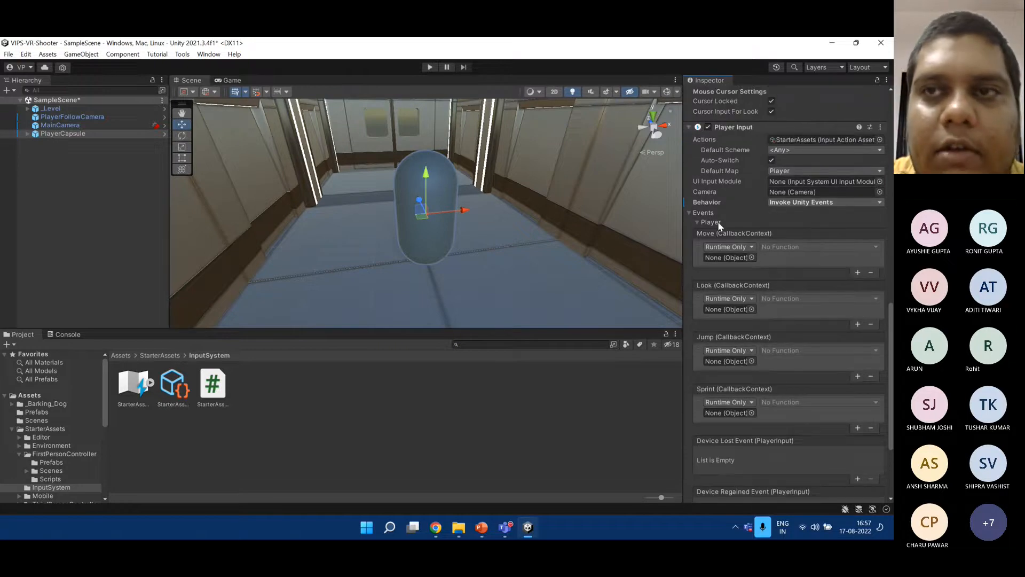
Set the Behavior of PlayerCapsule's Player Input component to Send Messages.
{"action": "left_click", "coordinate": [771, 203]}
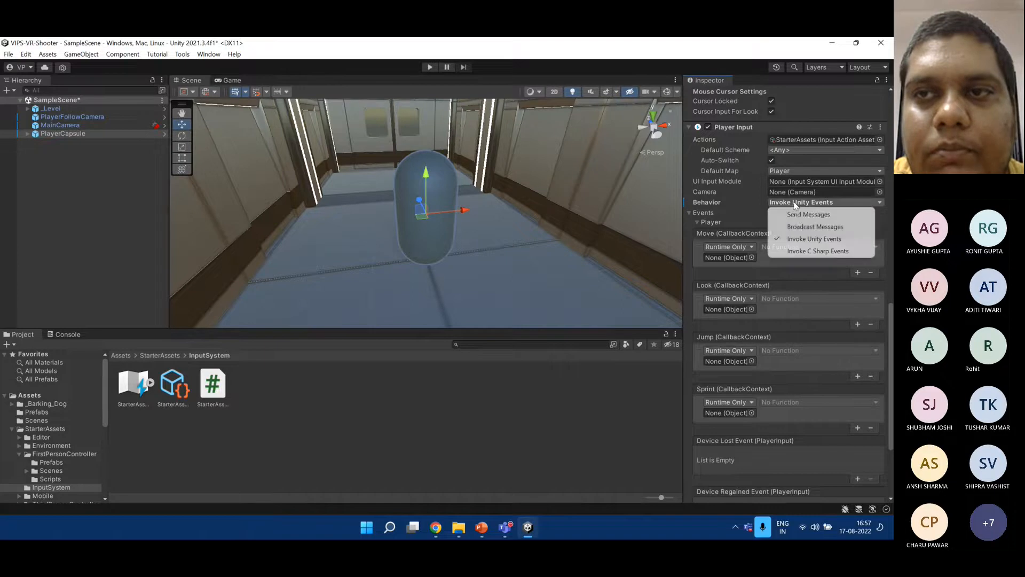
{"action": "left_click", "coordinate": [812, 212]}
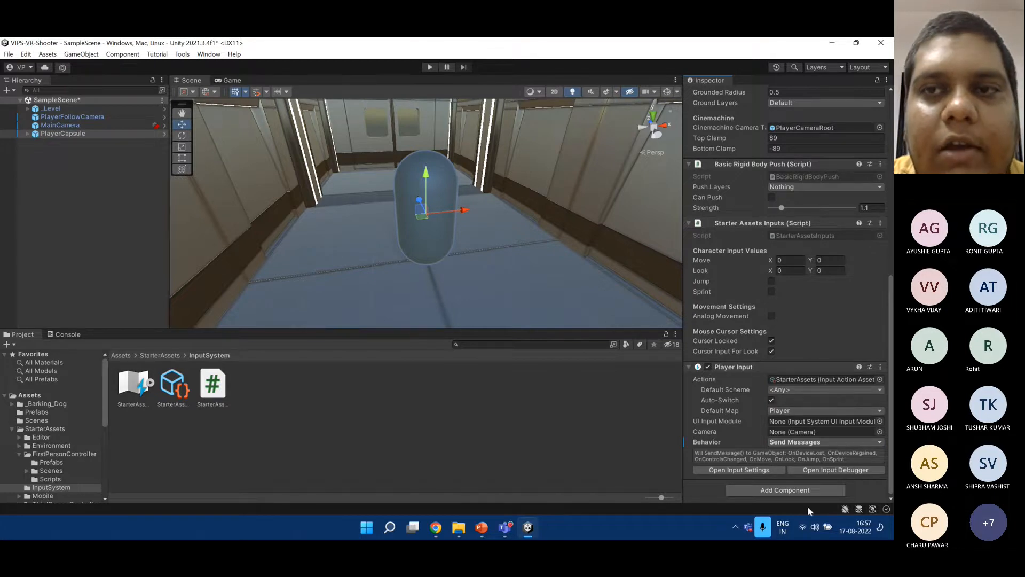
Open the StarterAssetsInputs script in Visual Studio, examine its OnMove, OnLook, OnJump and OnSprint methods, and return to Unity.
{"action": "left_click", "coordinate": [801, 236]}
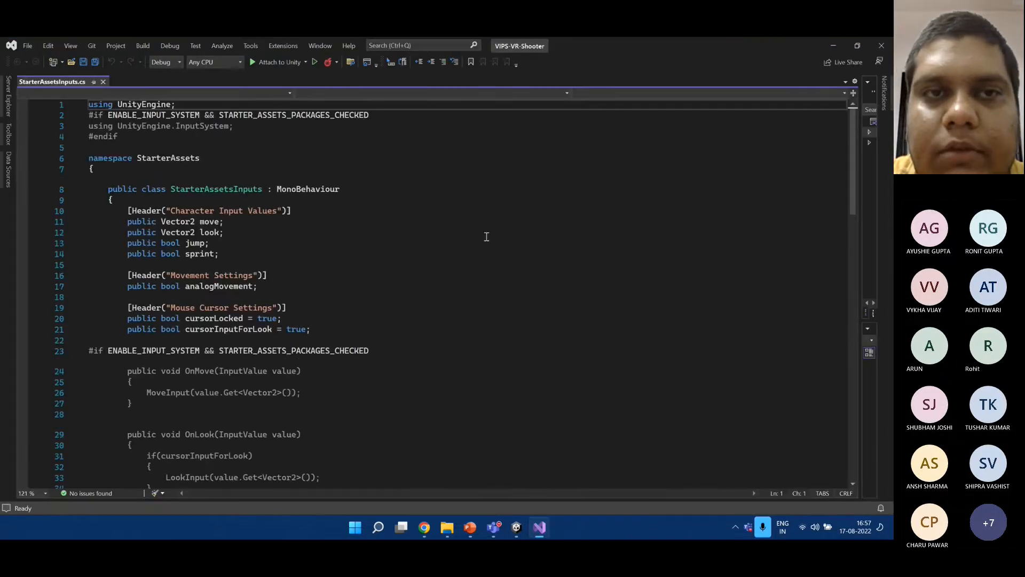
{"action": "left_click_drag", "start_coordinate": [853, 142], "coordinate": [853, 194]}
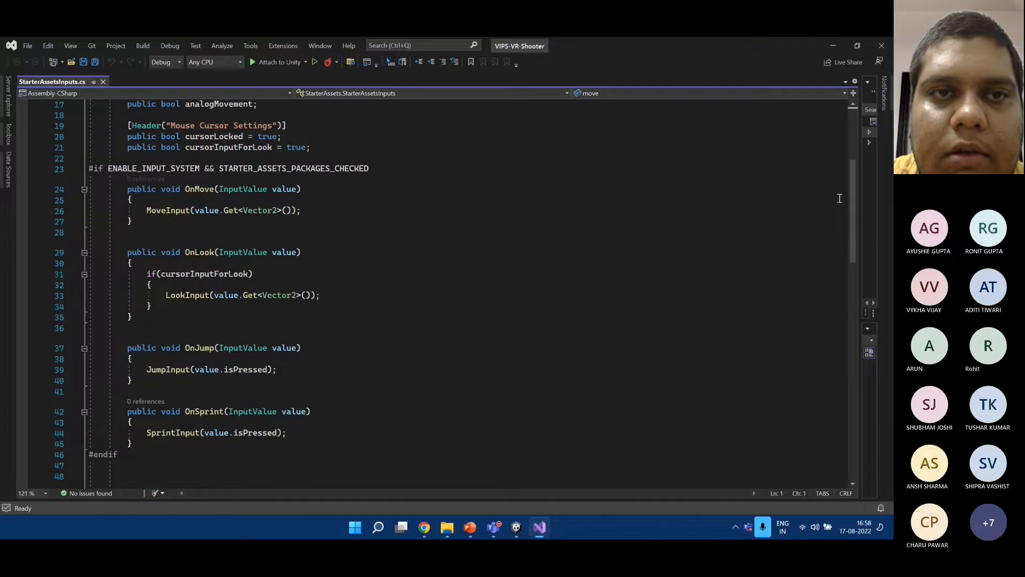
{"action": "left_click", "coordinate": [206, 189]}
{"action": "left_click", "coordinate": [215, 252]}
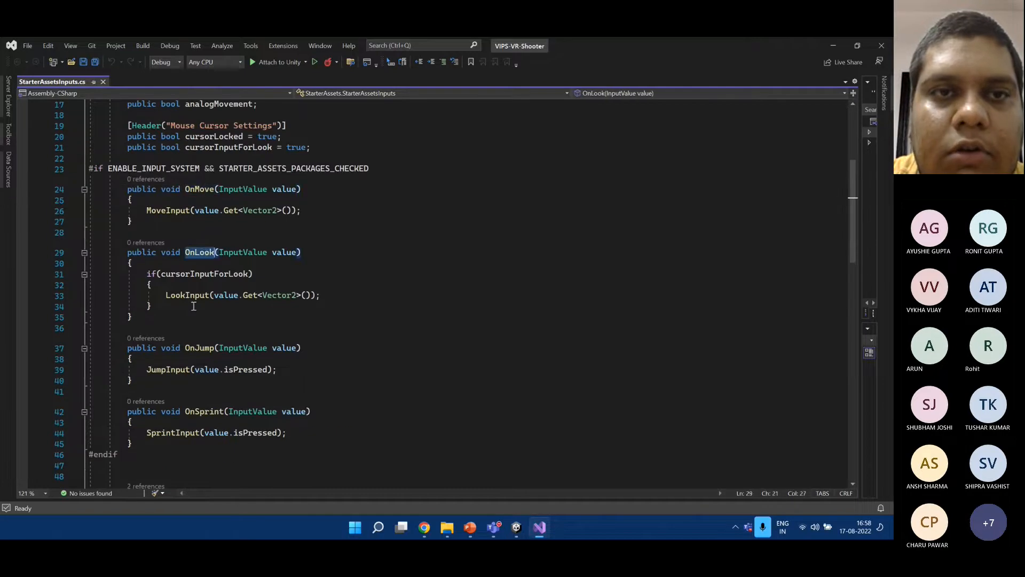
{"action": "left_click", "coordinate": [207, 348]}
{"action": "left_click", "coordinate": [204, 411]}
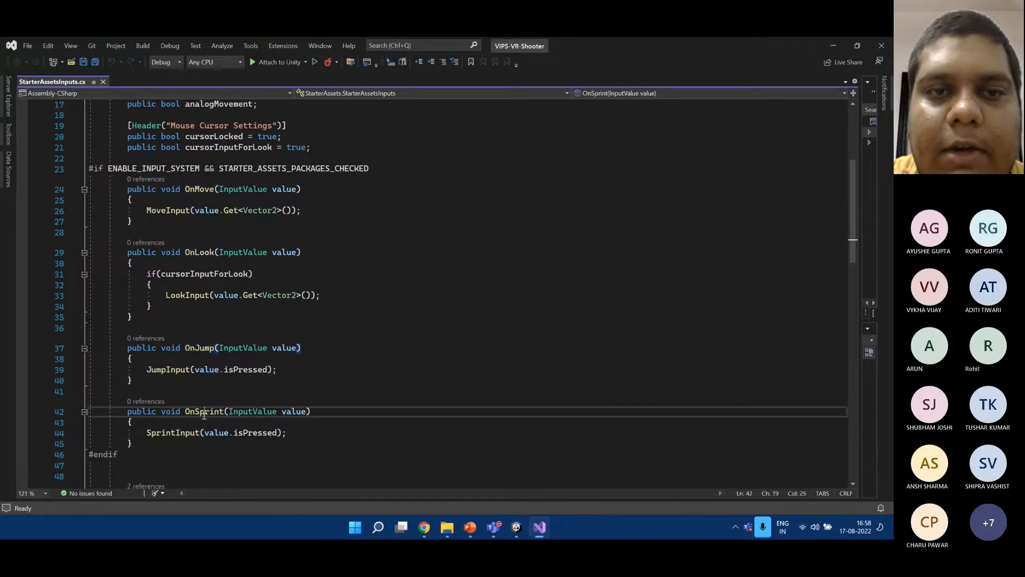
{"action": "left_click", "coordinate": [838, 44]}
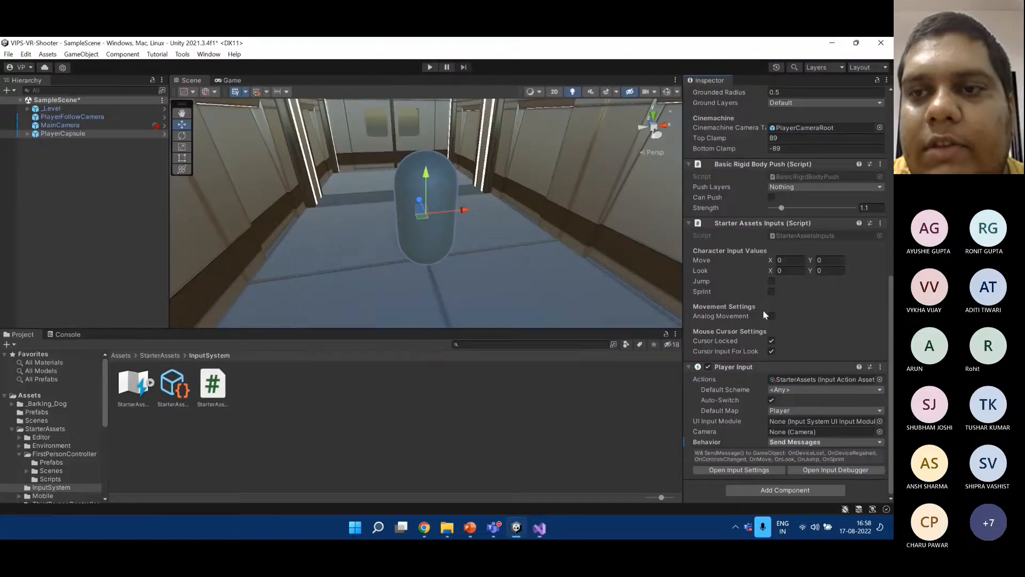
Set the Behavior of the Player Input component to Invoke Unity Events.
{"action": "left_click", "coordinate": [799, 443]}
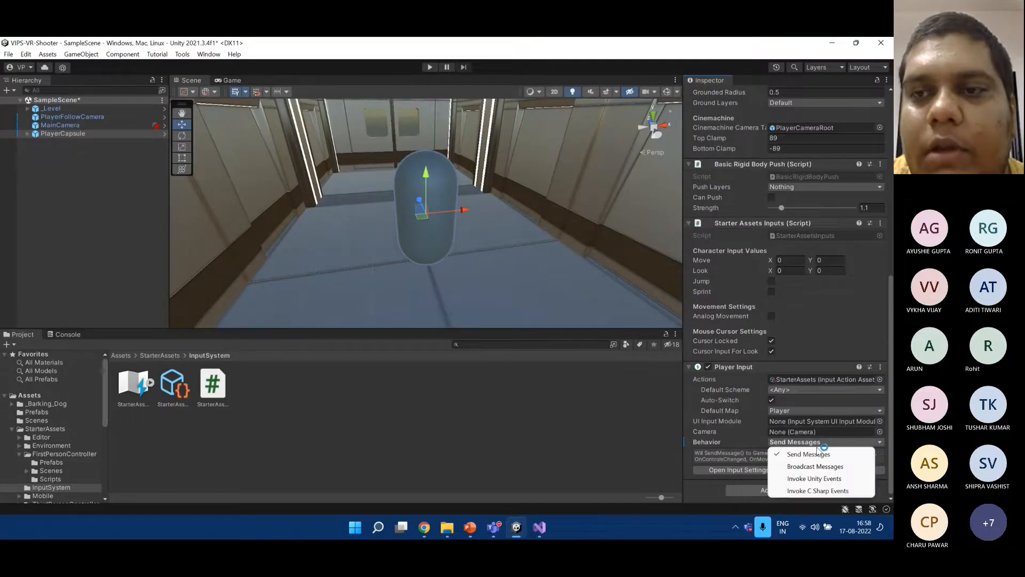
{"action": "left_click", "coordinate": [813, 479]}
{"action": "scroll", "coordinate": [745, 336], "scroll_direction": "down", "scroll_amount": 5}
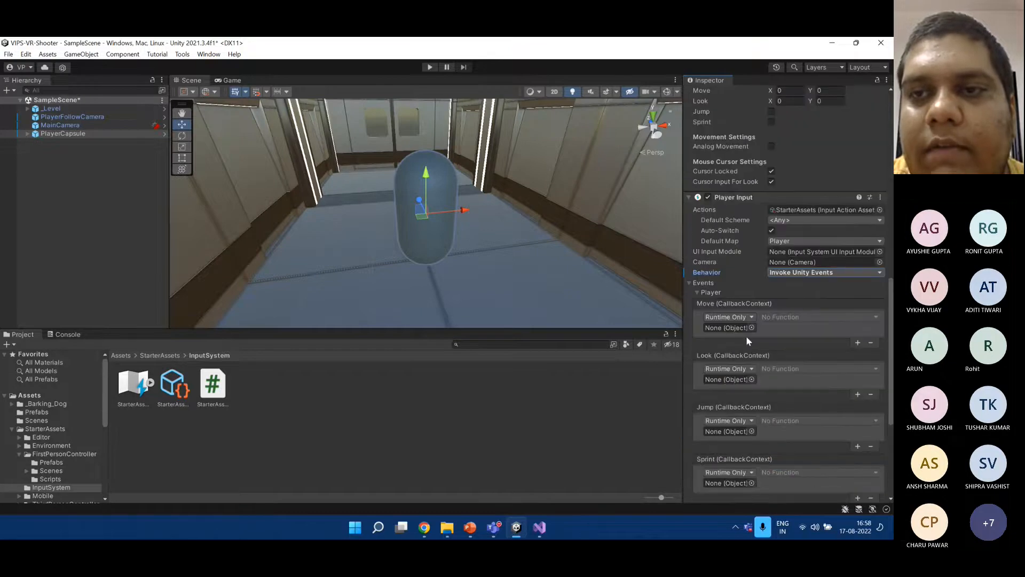
Assign PlayerCapsule as the target object of the Move event in Player Input.
{"action": "scroll", "coordinate": [745, 335], "scroll_direction": "down", "scroll_amount": 3}
{"action": "left_click", "coordinate": [129, 134]}
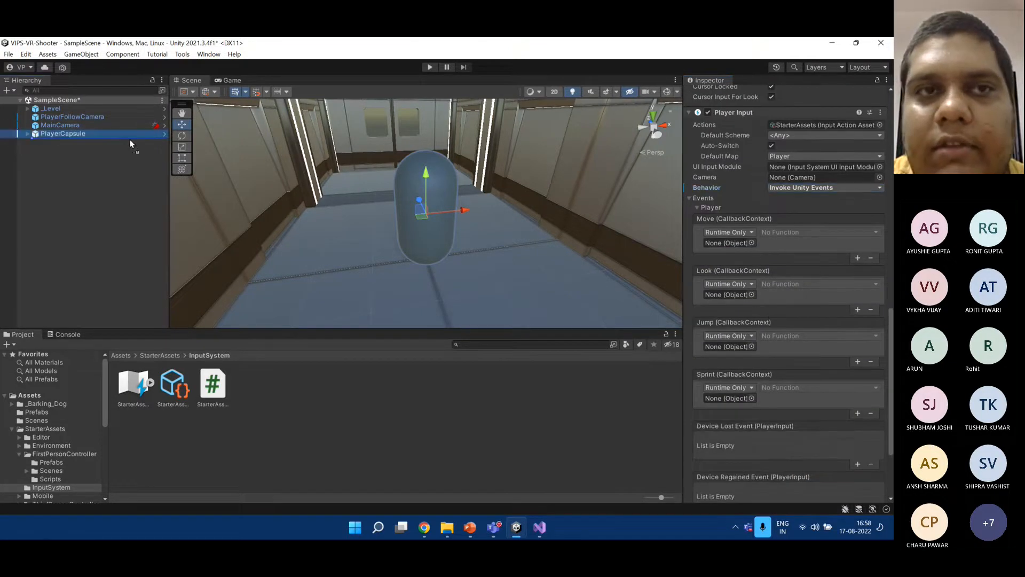
{"action": "left_click_drag", "start_coordinate": [130, 139], "coordinate": [730, 244]}
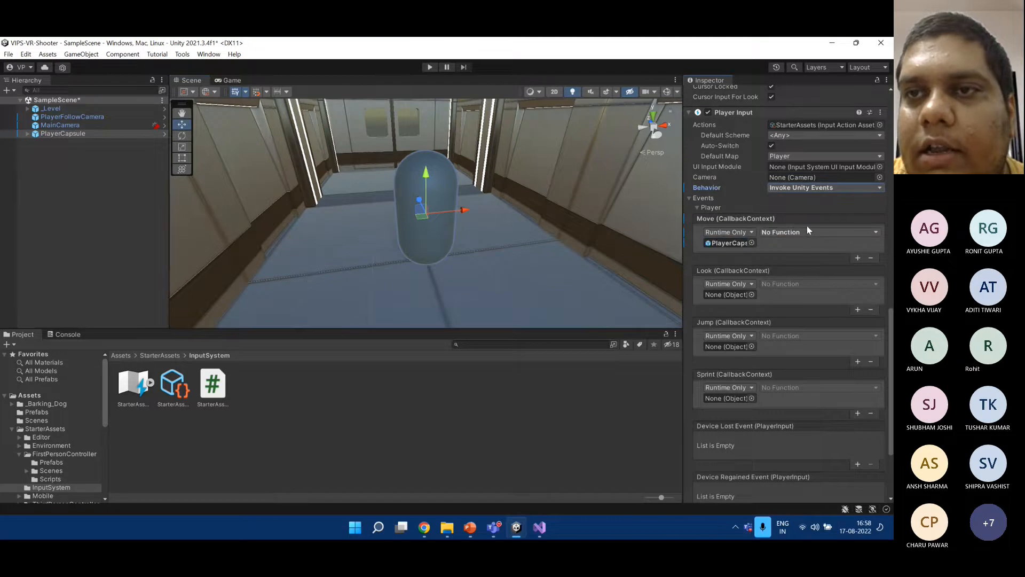
Browse the StarterAssetsInputs and PlayerInput functions available for the Move event, with a brief check of the script in Visual Studio.
{"action": "left_click", "coordinate": [807, 231]}
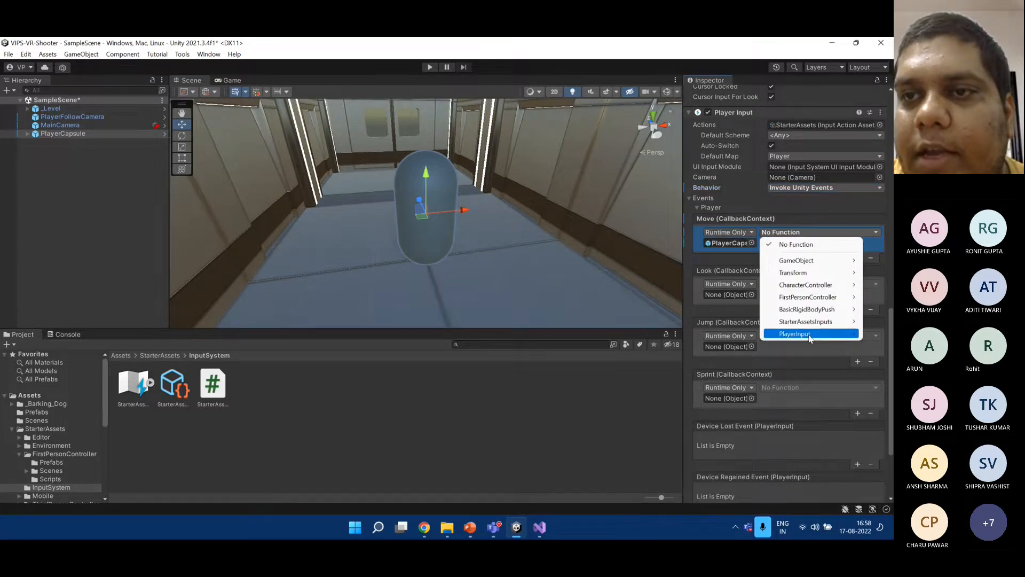
{"action": "mouse_move", "coordinate": [785, 322]}
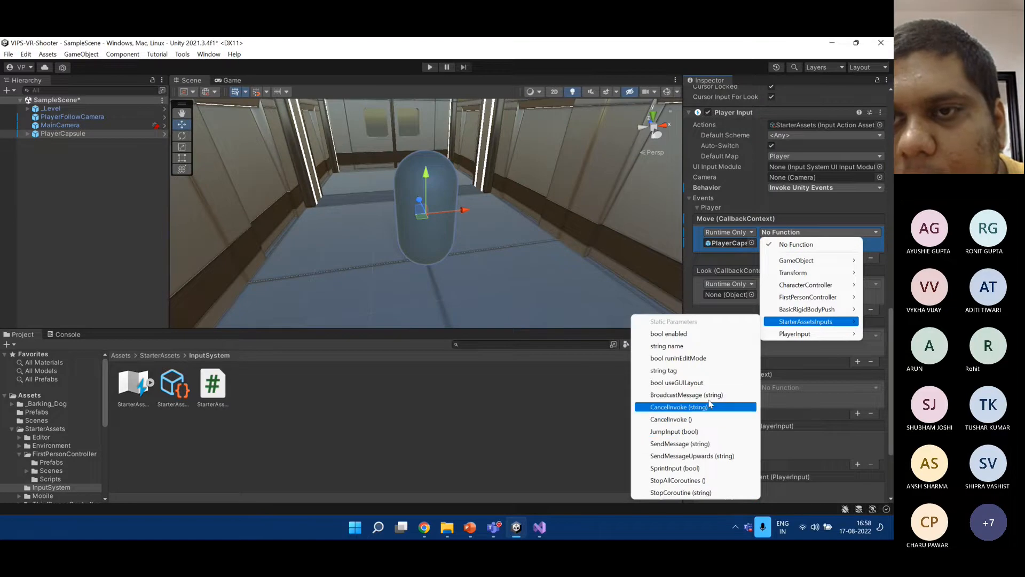
{"action": "left_click", "coordinate": [540, 527]}
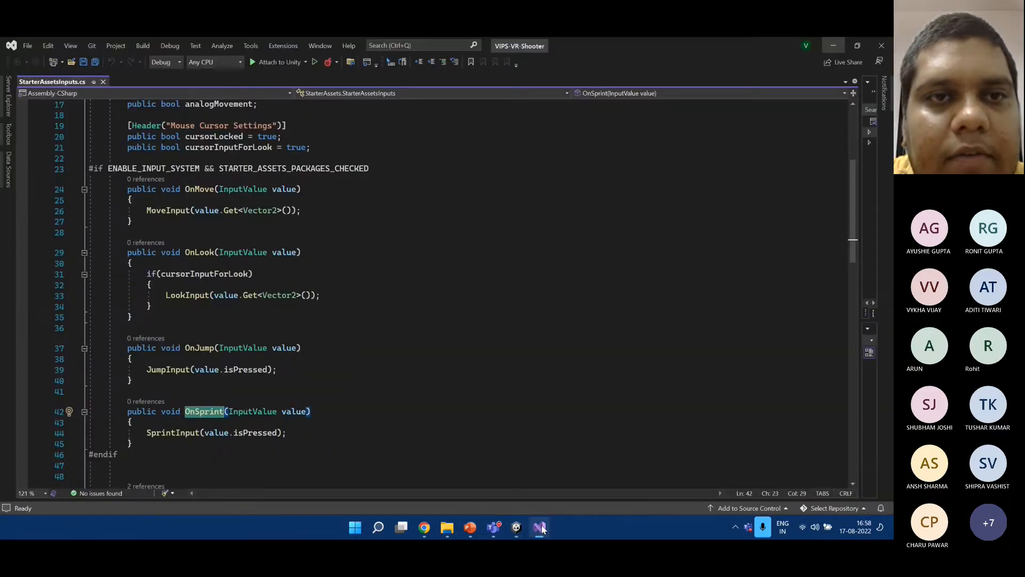
{"action": "left_click", "coordinate": [540, 526]}
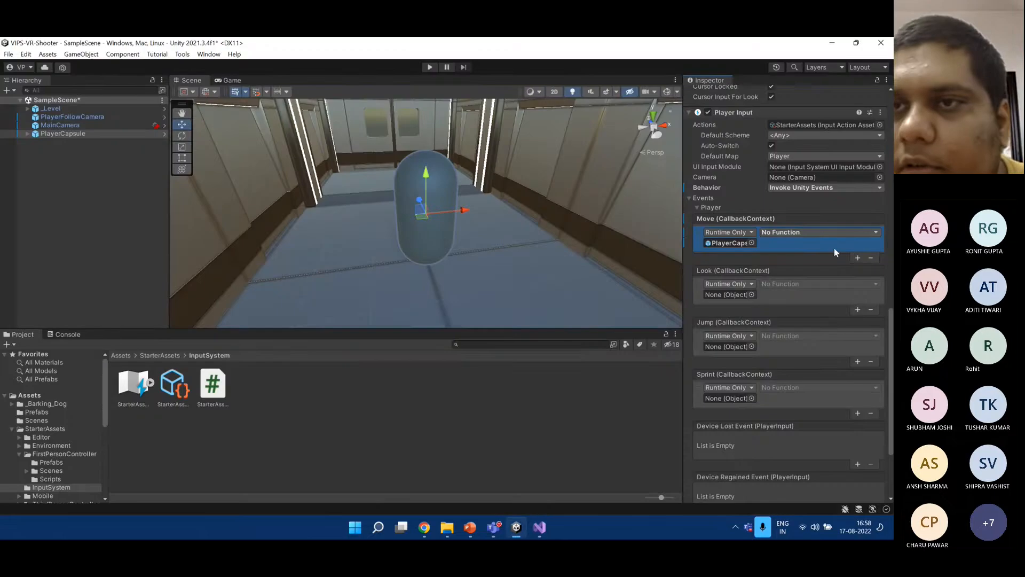
{"action": "left_click", "coordinate": [827, 233]}
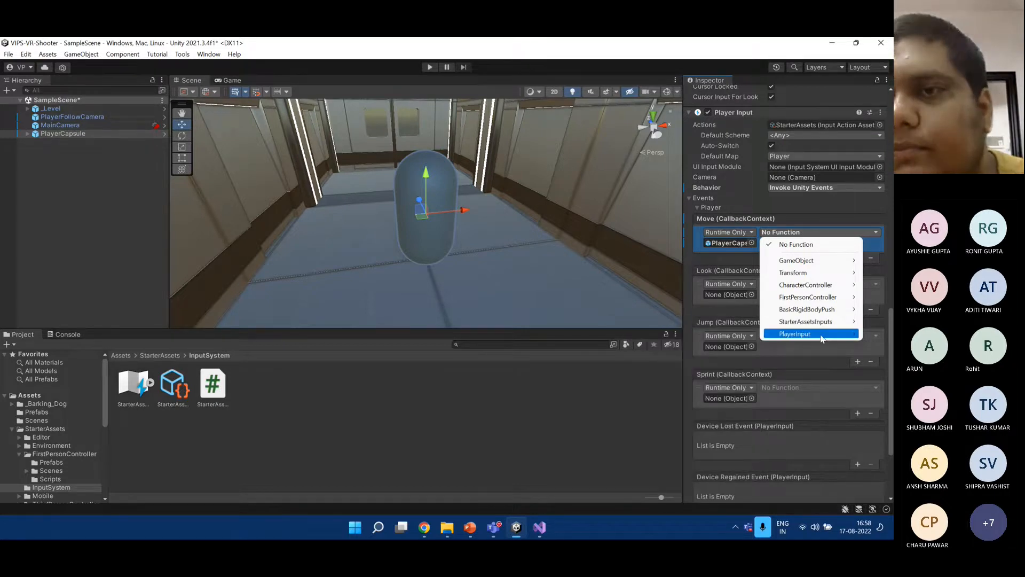
{"action": "mouse_move", "coordinate": [822, 335]}
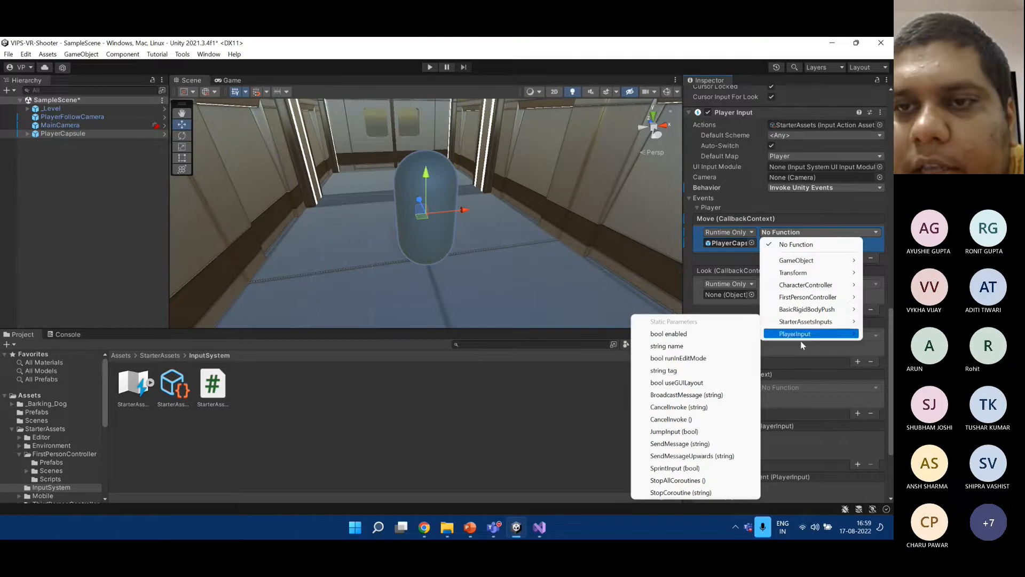
Review the variables and OnMove method of the StarterAssetsInputs script in Visual Studio and recheck the Move event's function list in Unity.
{"action": "left_click", "coordinate": [539, 527]}
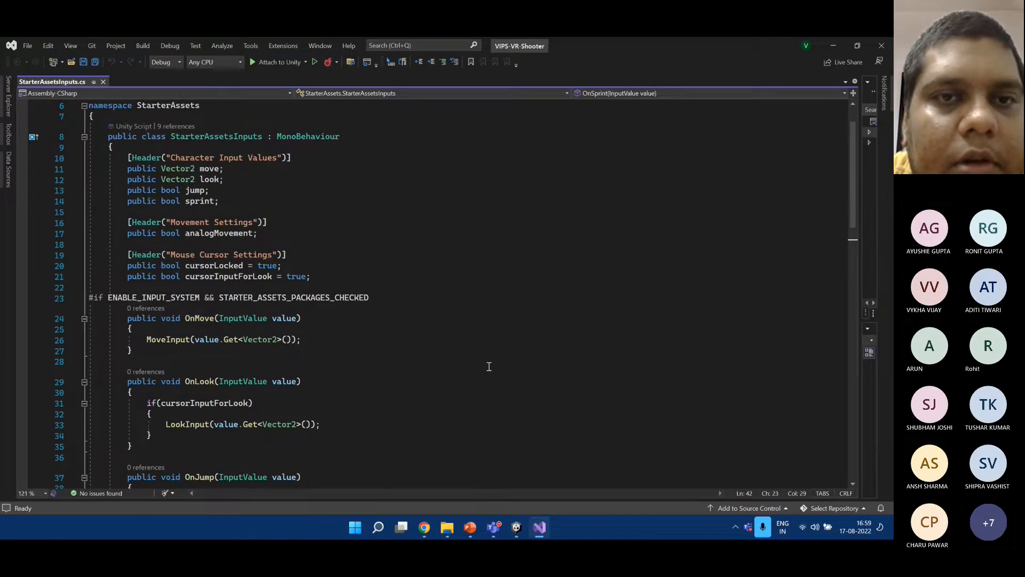
{"action": "scroll", "coordinate": [497, 351], "scroll_direction": "down", "scroll_amount": 2}
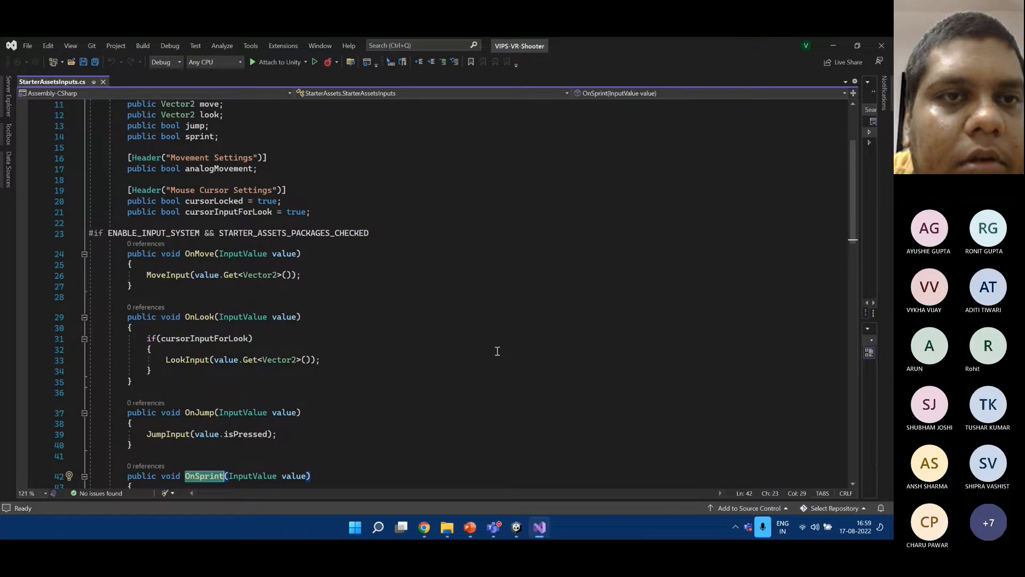
{"action": "scroll", "coordinate": [497, 350], "scroll_direction": "up", "scroll_amount": 1}
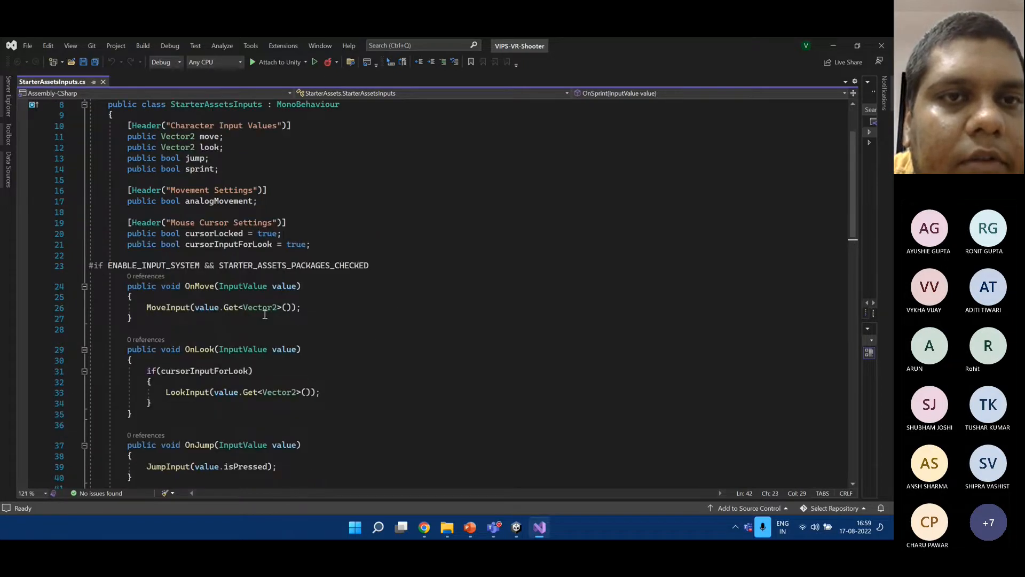
{"action": "scroll", "coordinate": [373, 334], "scroll_direction": "up", "scroll_amount": 1}
{"action": "scroll", "coordinate": [374, 334], "scroll_direction": "up", "scroll_amount": 1}
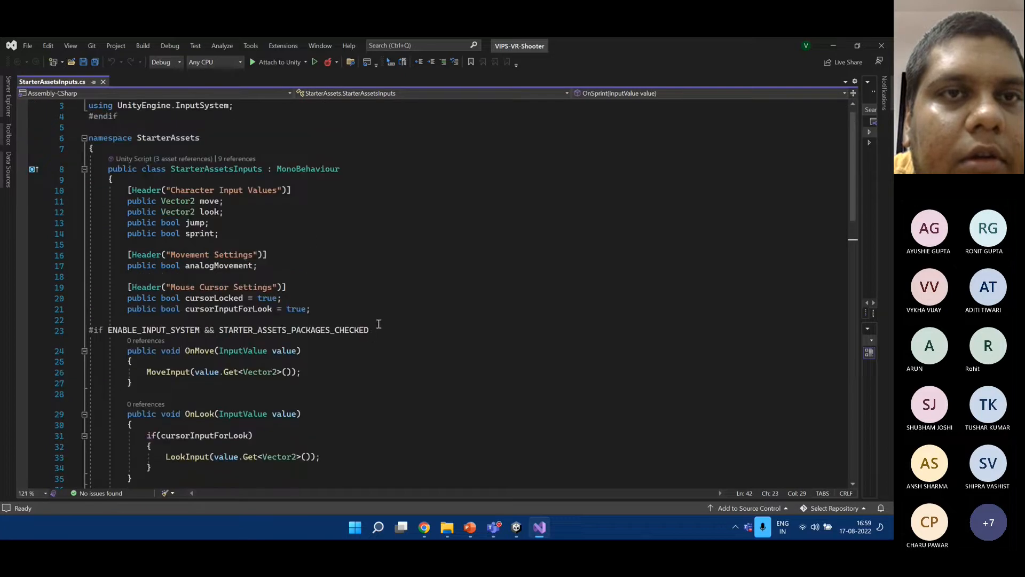
{"action": "scroll", "coordinate": [280, 326], "scroll_direction": "down", "scroll_amount": 1}
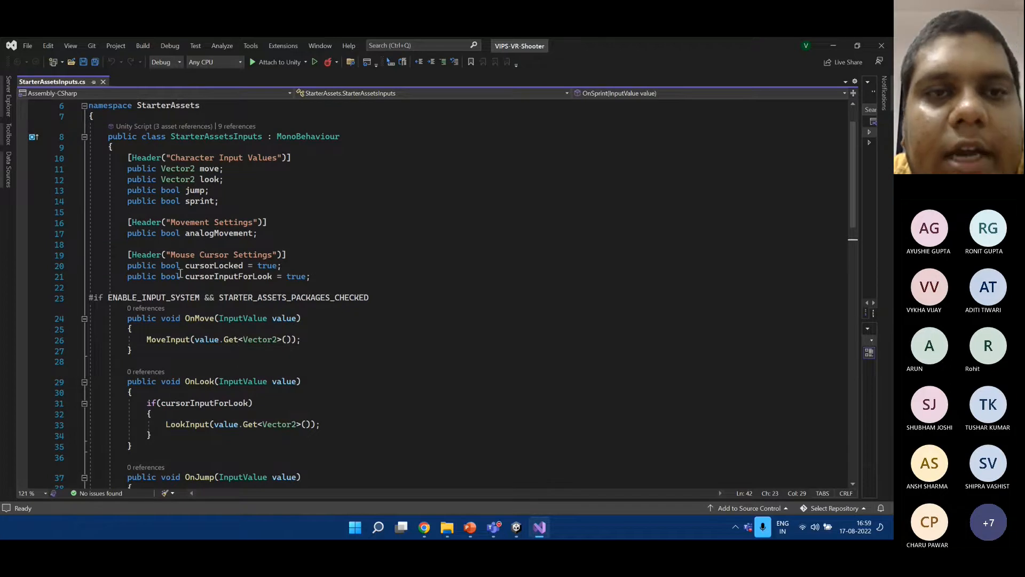
{"action": "left_click", "coordinate": [195, 318]}
{"action": "key", "text": "Down"}
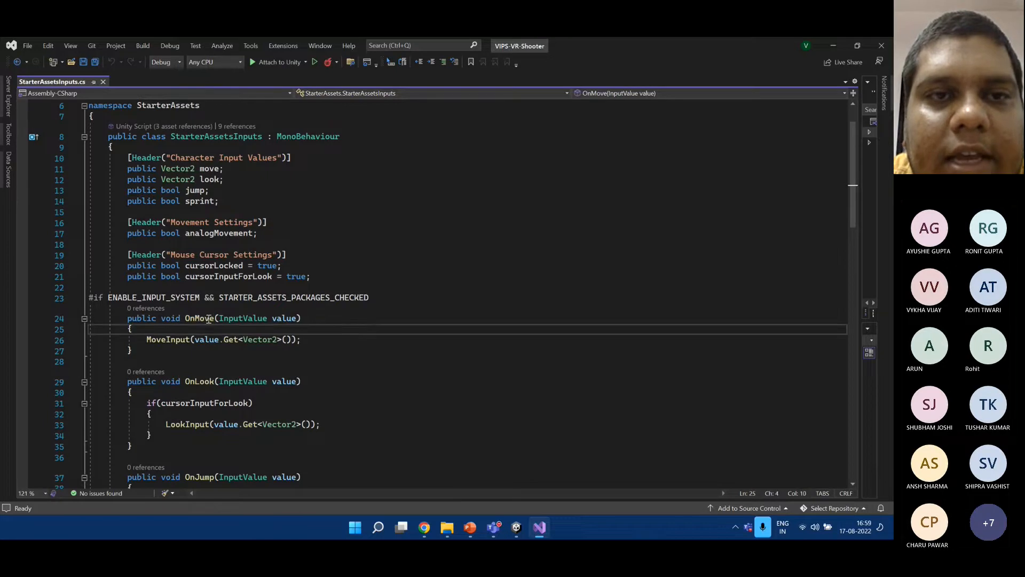
{"action": "left_click", "coordinate": [827, 47]}
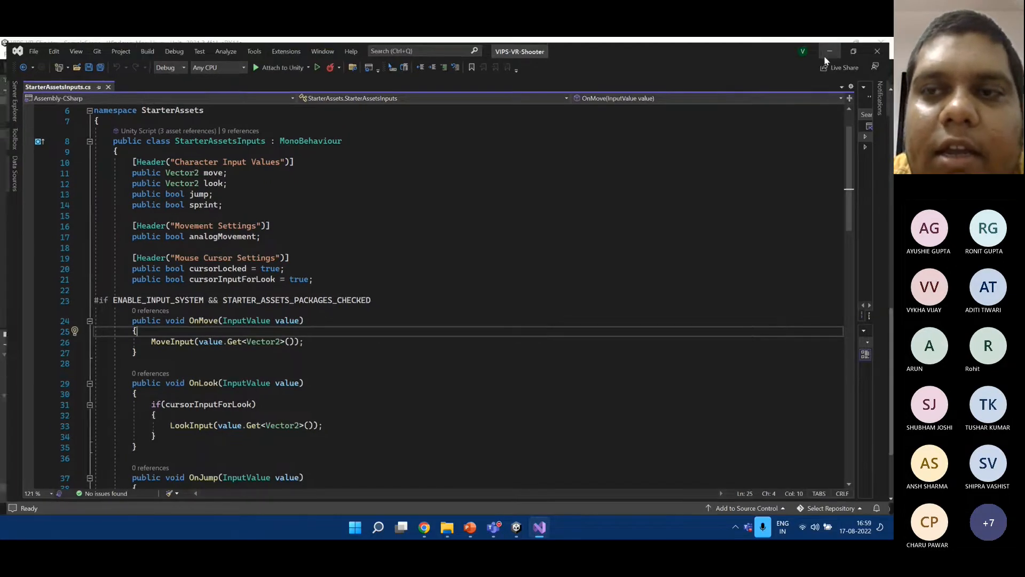
{"action": "left_click", "coordinate": [816, 235]}
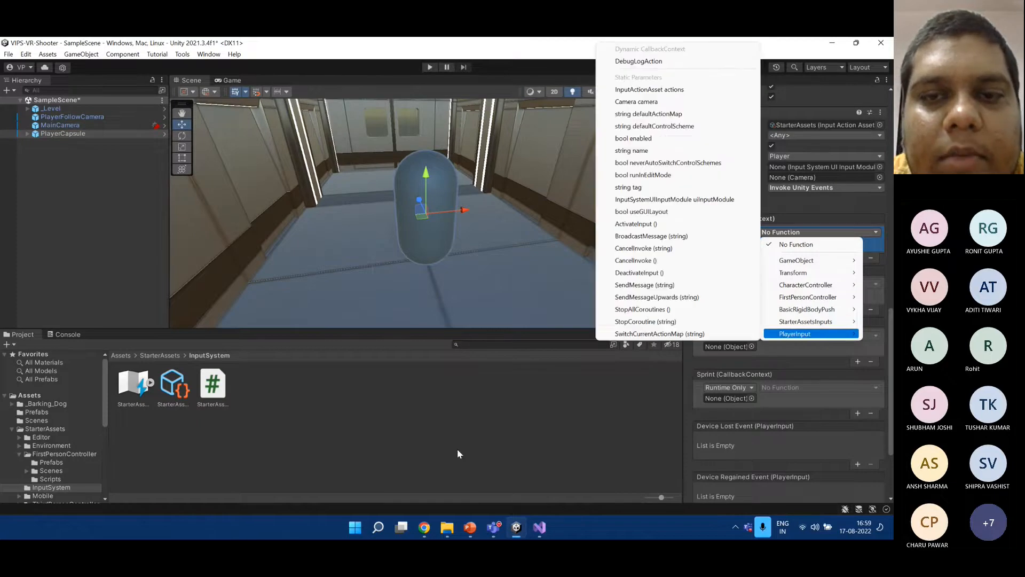
Switch to Visual Studio and trace the MoveInput call in OnMove to the MoveInput method and its move assignment.
{"action": "left_click", "coordinate": [538, 527]}
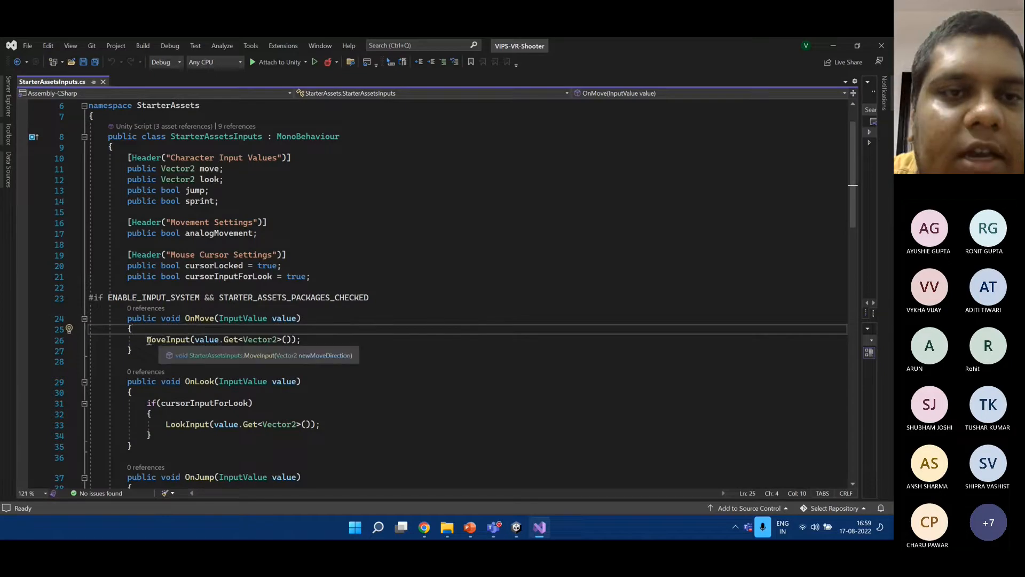
{"action": "left_click_drag", "start_coordinate": [147, 339], "coordinate": [314, 339]}
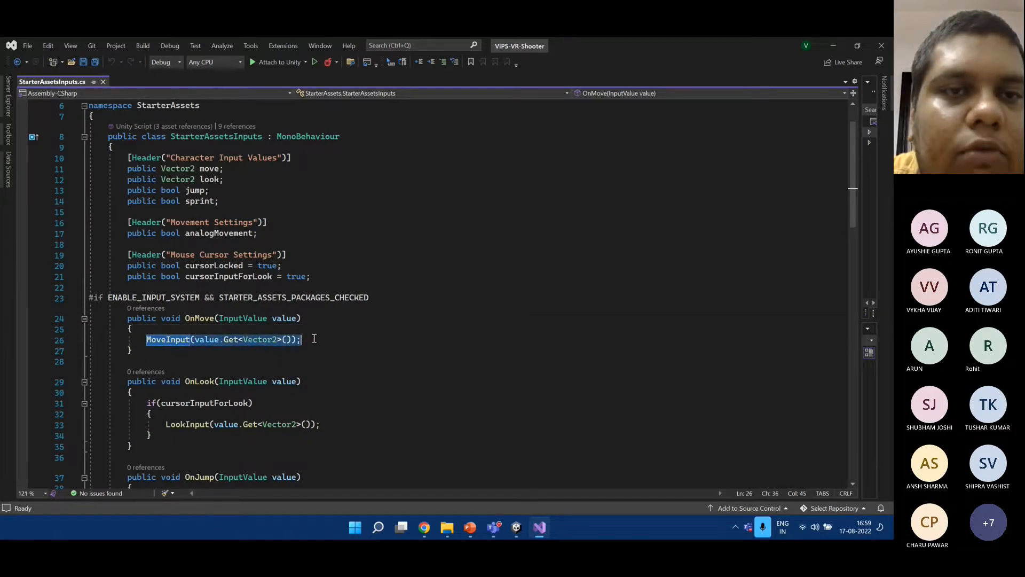
{"action": "left_click", "coordinate": [314, 339]}
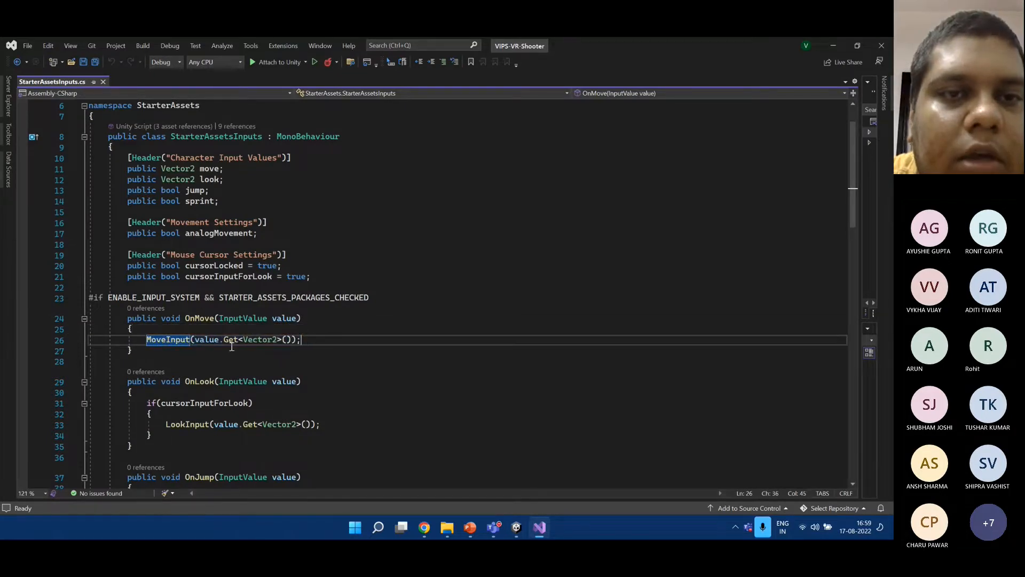
{"action": "left_click", "coordinate": [190, 340]}
{"action": "scroll", "coordinate": [197, 338], "scroll_direction": "down", "scroll_amount": 8}
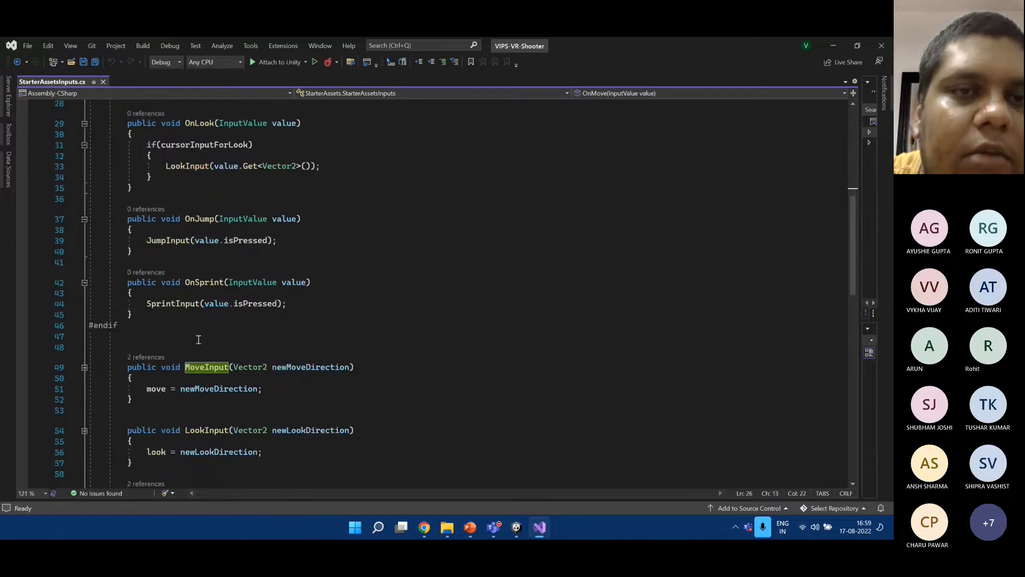
{"action": "scroll", "coordinate": [198, 339], "scroll_direction": "down", "scroll_amount": 4}
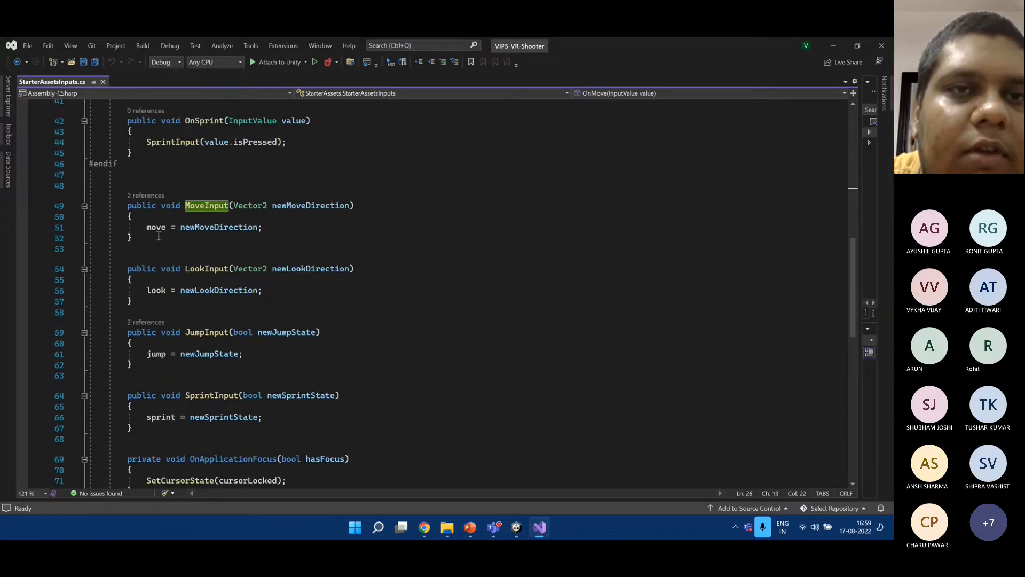
{"action": "double_click", "coordinate": [156, 228]}
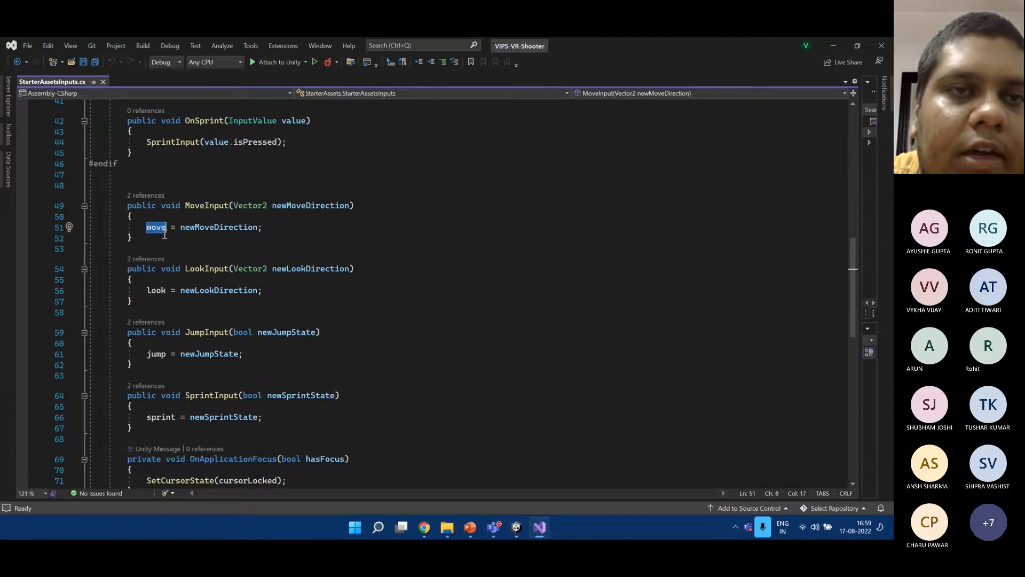
{"action": "scroll", "coordinate": [163, 229], "scroll_direction": "up", "scroll_amount": 2}
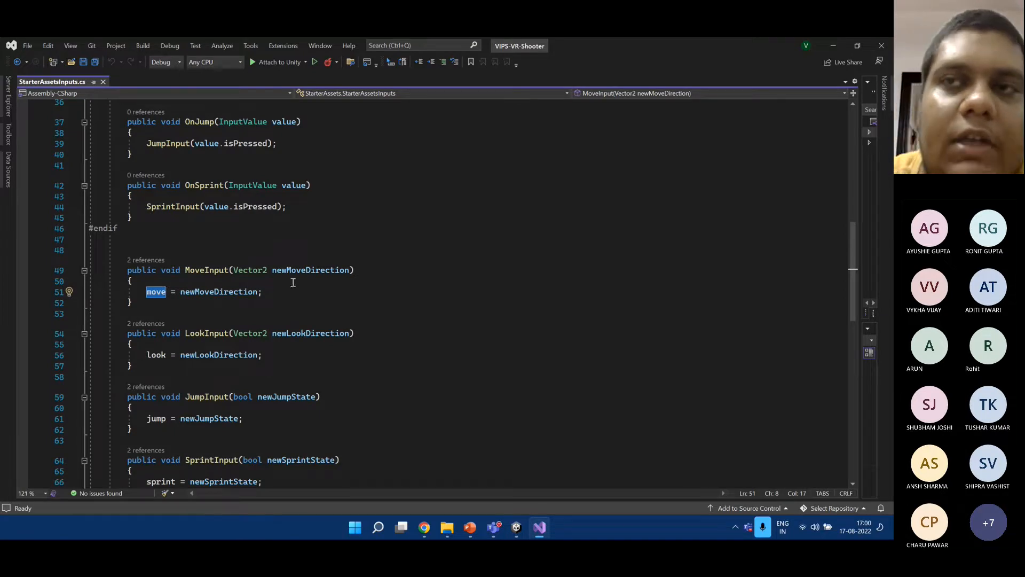
Return to Unity and recheck the StarterAssetsInputs and PlayerInput functions available for the Move event.
{"action": "scroll", "coordinate": [414, 395], "scroll_direction": "up", "scroll_amount": 2}
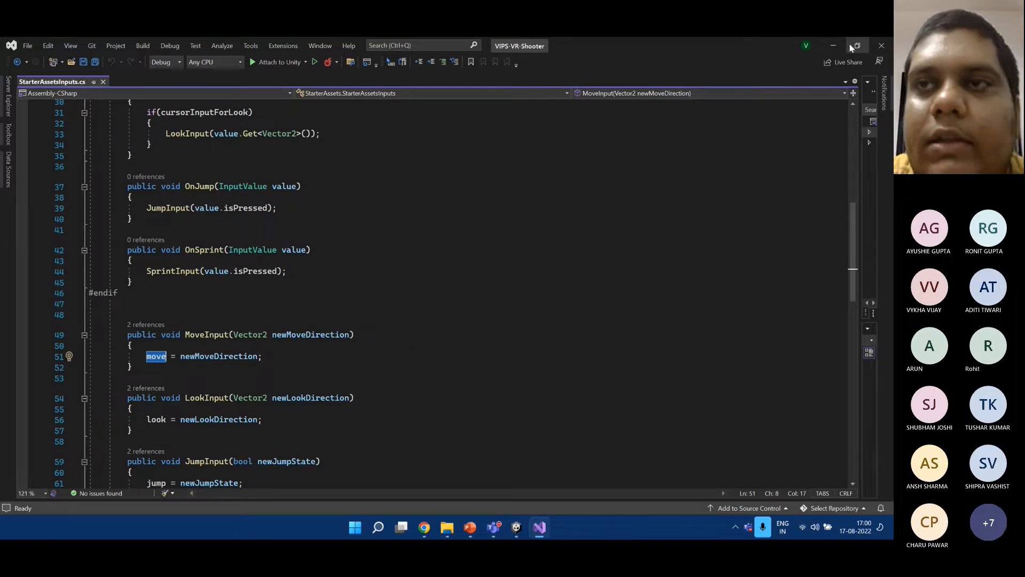
{"action": "left_click", "coordinate": [834, 47]}
{"action": "left_click", "coordinate": [817, 232]}
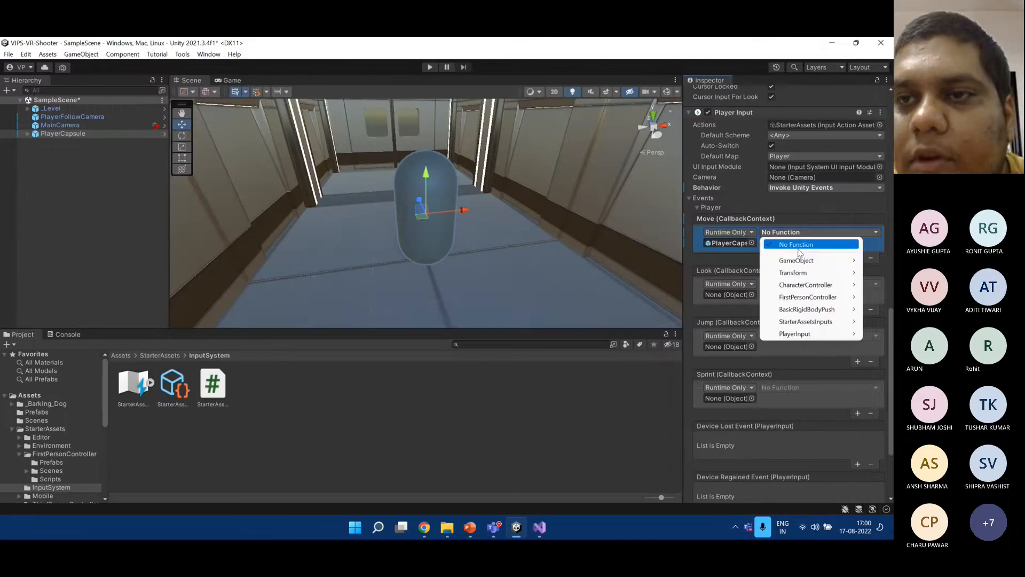
{"action": "mouse_move", "coordinate": [806, 320]}
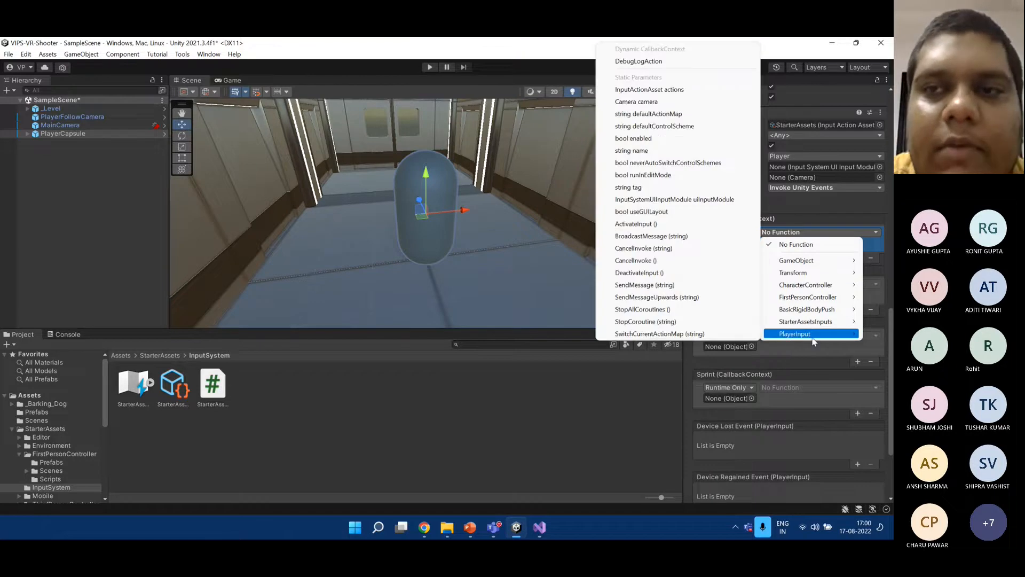
{"action": "mouse_move", "coordinate": [817, 334]}
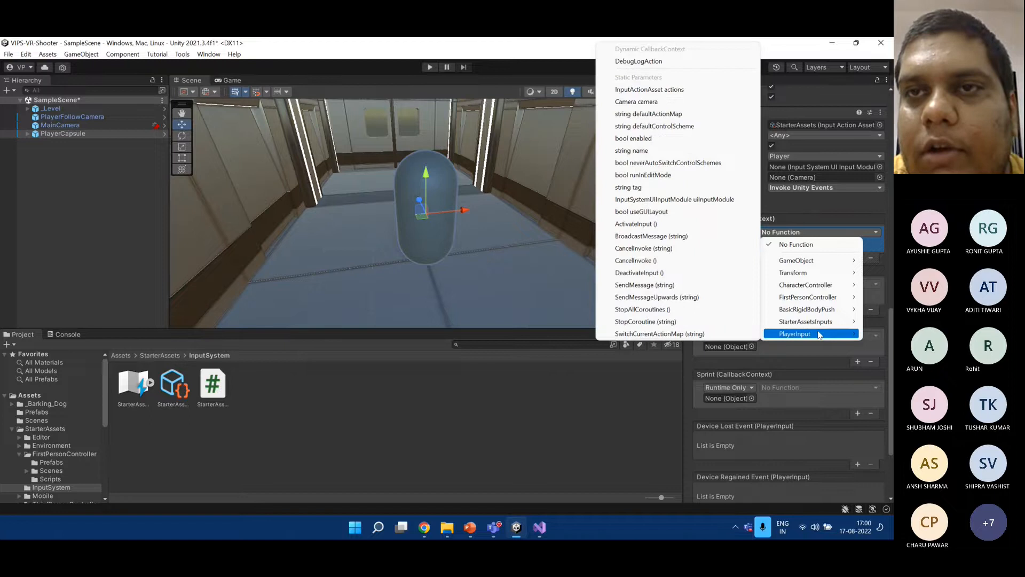
{"action": "left_click", "coordinate": [835, 216]}
Set PlayerCapsule's Player Input behavior to Invoke C Sharp Events and inspect the StarterAssets input action asset.
{"action": "left_click", "coordinate": [816, 292]}
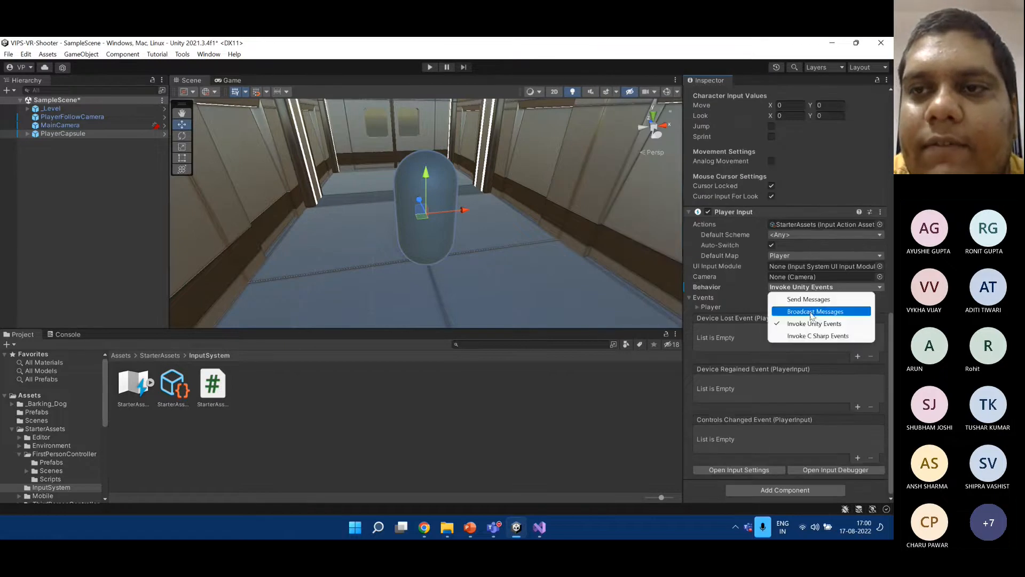
{"action": "left_click", "coordinate": [810, 336]}
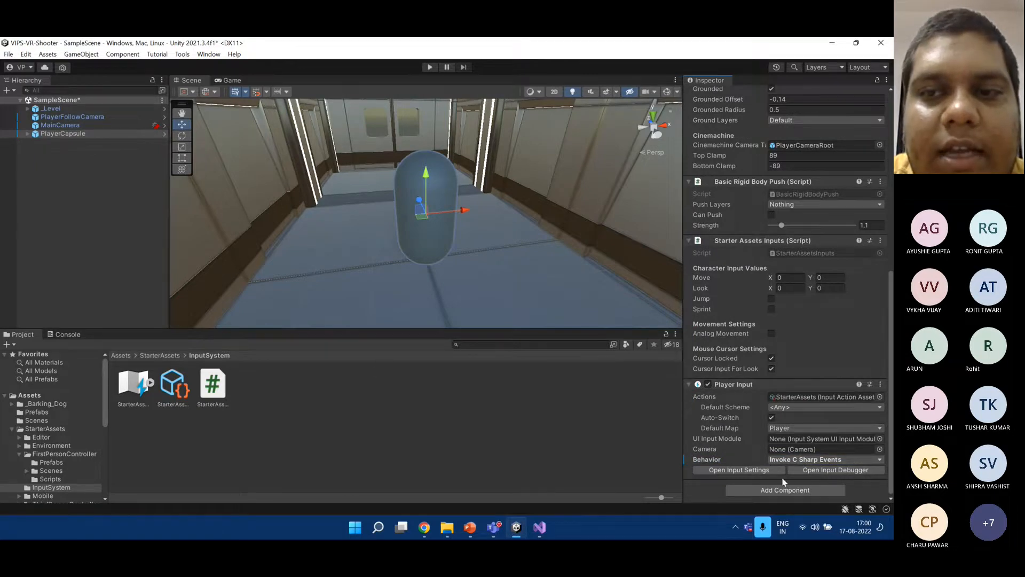
{"action": "left_click", "coordinate": [136, 387]}
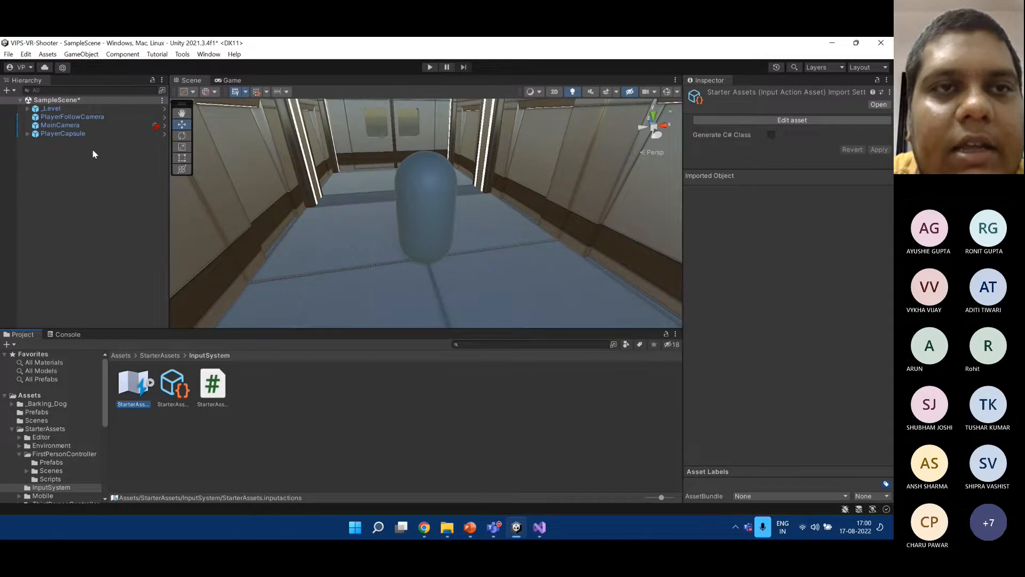
Reselect PlayerCapsule and set its Player Input behavior to Send Messages.
{"action": "left_click", "coordinate": [84, 133]}
{"action": "scroll", "coordinate": [790, 321], "scroll_direction": "down", "scroll_amount": 10}
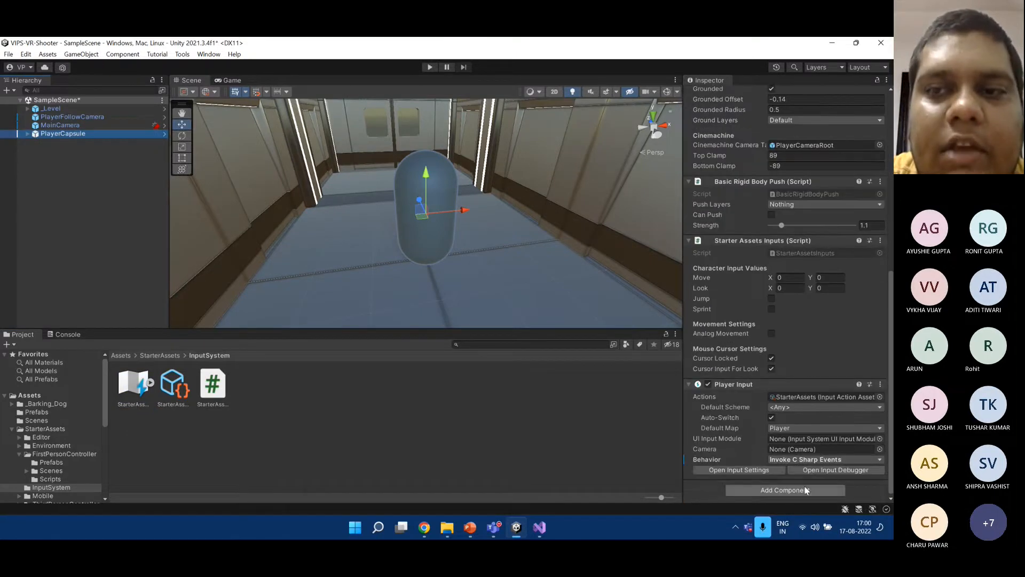
{"action": "left_click", "coordinate": [849, 459]}
{"action": "left_click", "coordinate": [809, 420]}
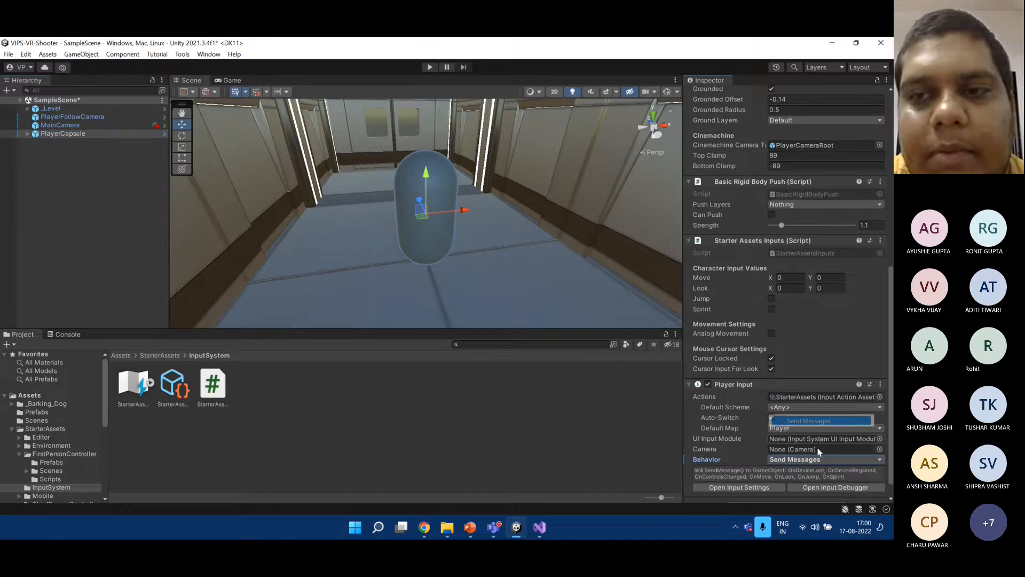
{"action": "scroll", "coordinate": [815, 450], "scroll_direction": "down", "scroll_amount": 1}
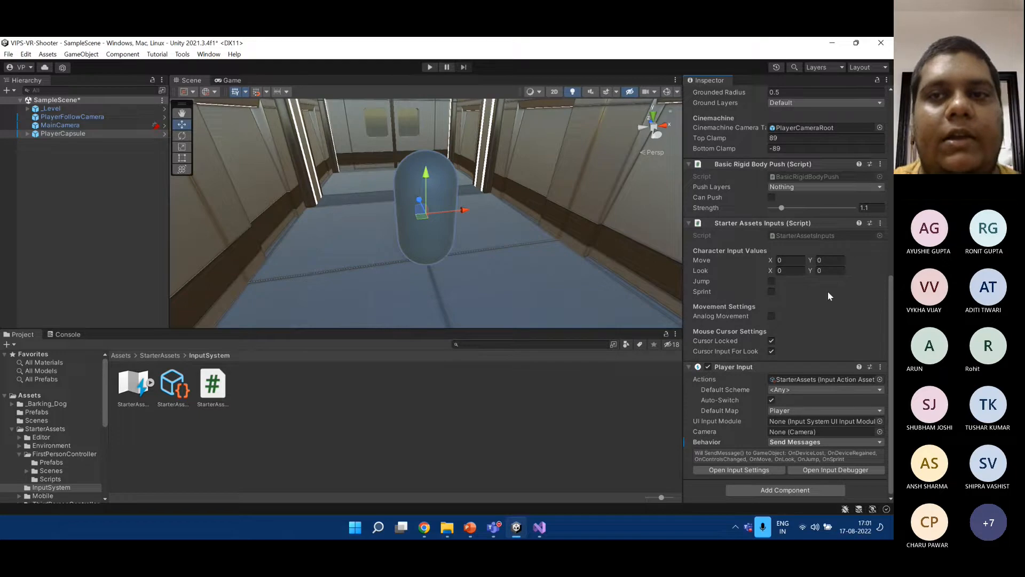
Open the FirstPersonController script from PlayerCapsule's First Person Controller component in Visual Studio.
{"action": "scroll", "coordinate": [742, 337], "scroll_direction": "up", "scroll_amount": 3}
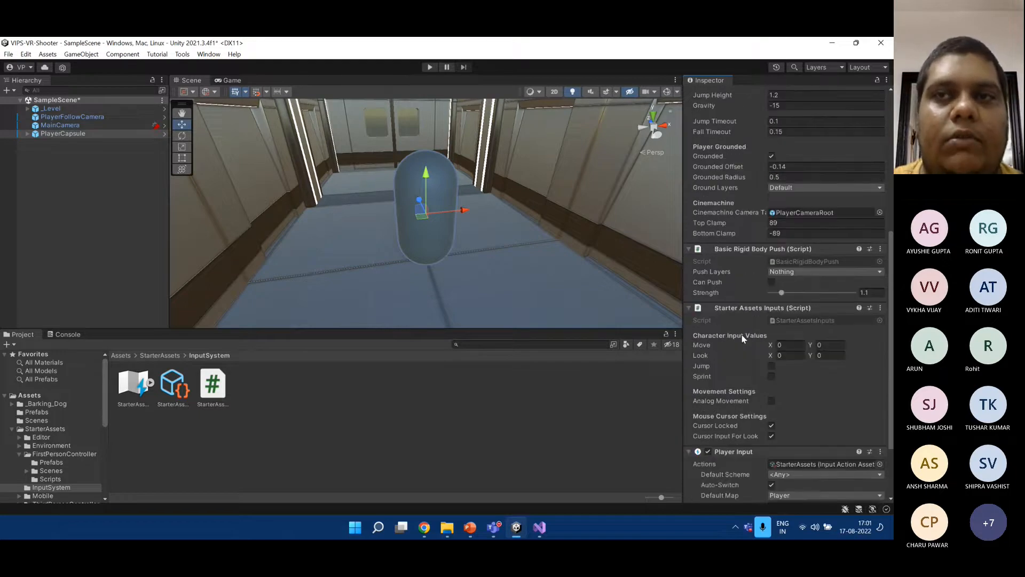
{"action": "scroll", "coordinate": [742, 321], "scroll_direction": "up", "scroll_amount": 4}
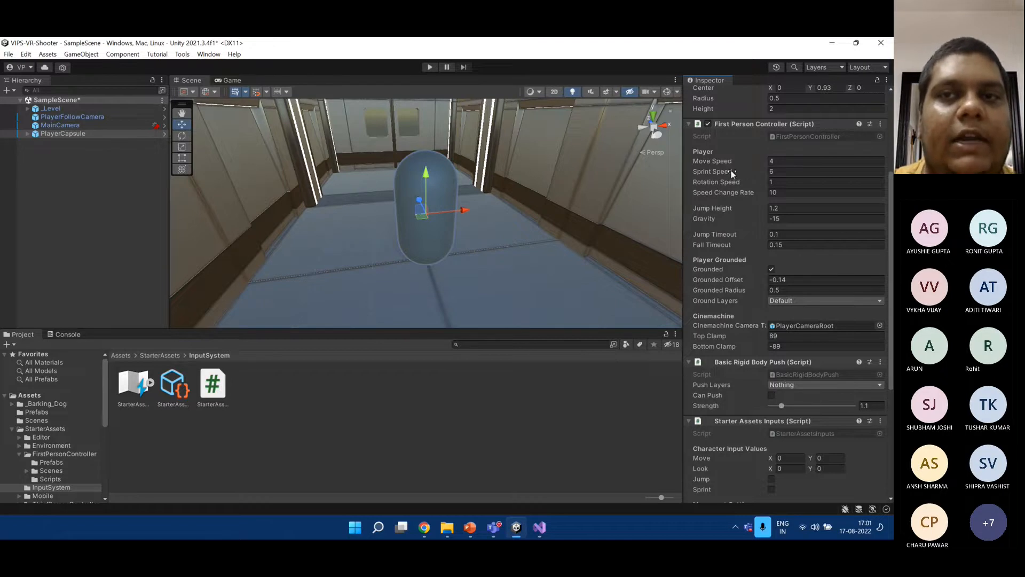
{"action": "left_click", "coordinate": [790, 136]}
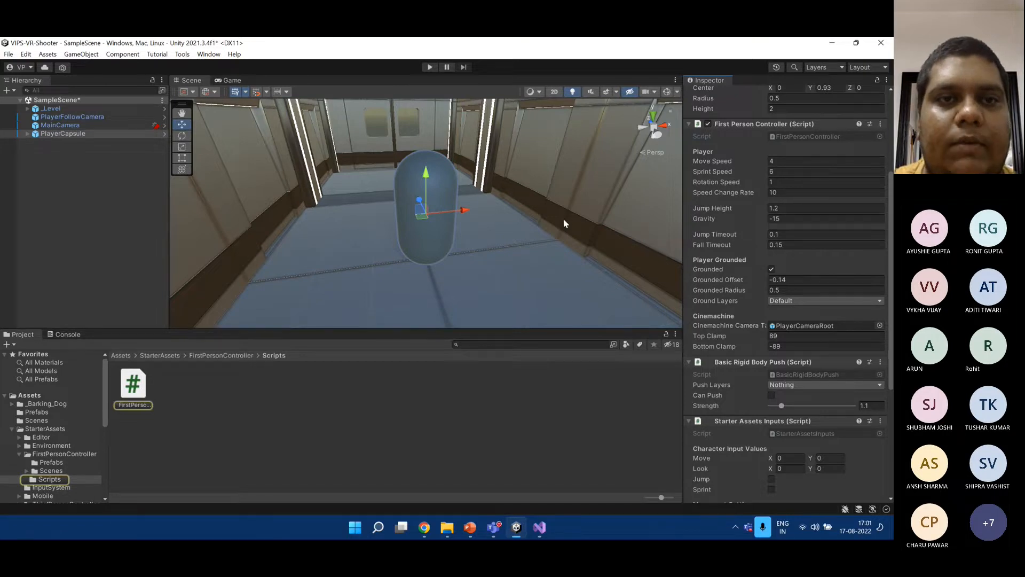
Locate the private StarterAssetsInputs field _input among the FirstPersonController declarations and examine its type and name.
{"action": "scroll", "coordinate": [414, 271], "scroll_direction": "down", "scroll_amount": 4}
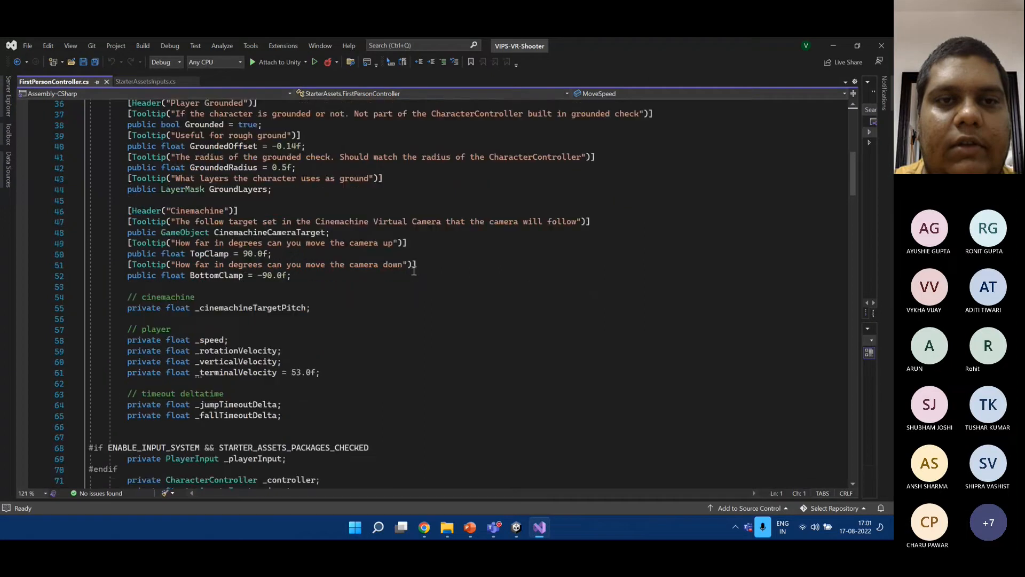
{"action": "scroll", "coordinate": [413, 271], "scroll_direction": "down", "scroll_amount": 1}
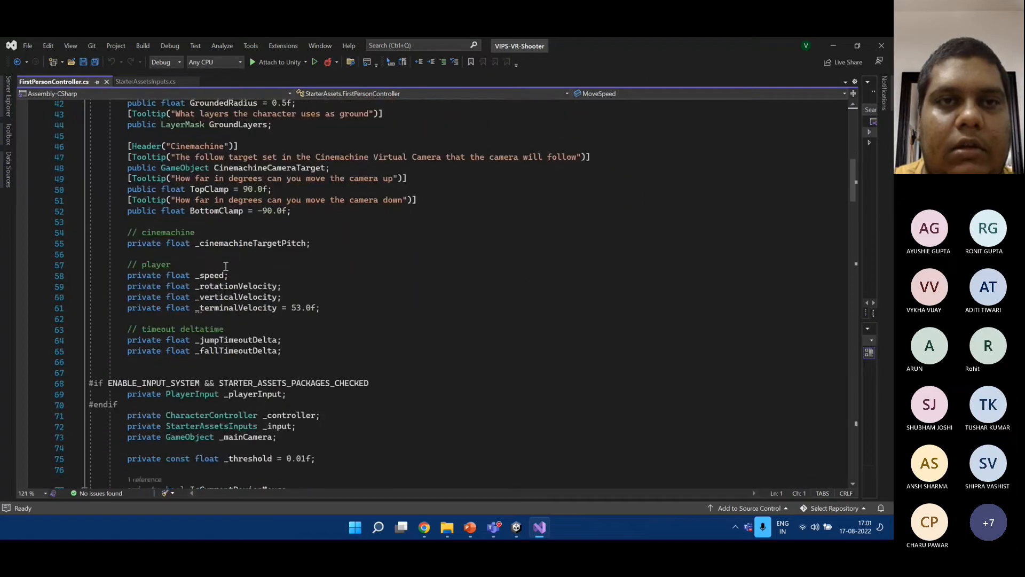
{"action": "scroll", "coordinate": [227, 265], "scroll_direction": "down", "scroll_amount": 4}
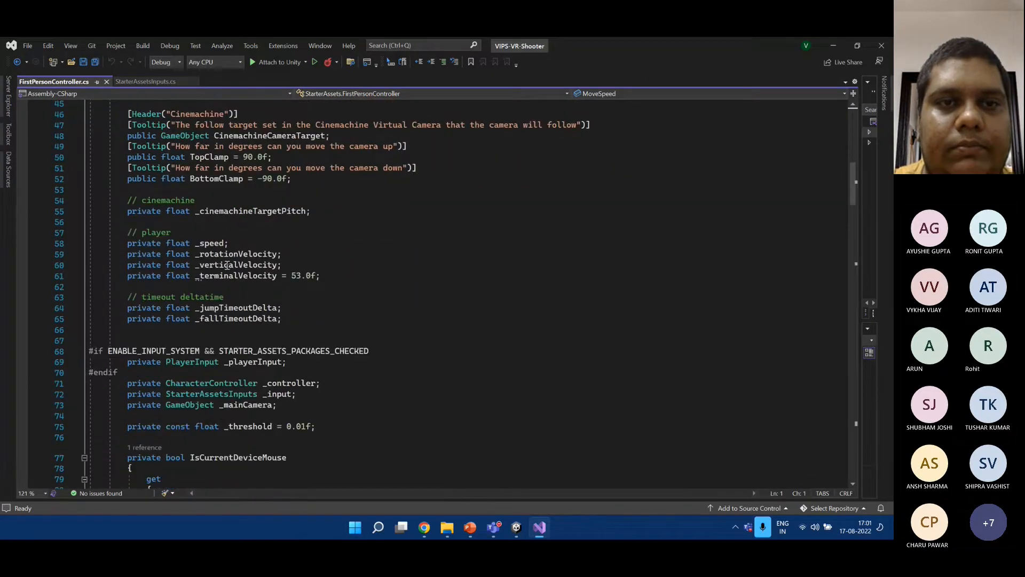
{"action": "left_click_drag", "start_coordinate": [126, 328], "coordinate": [285, 329]}
{"action": "left_click", "coordinate": [277, 329]}
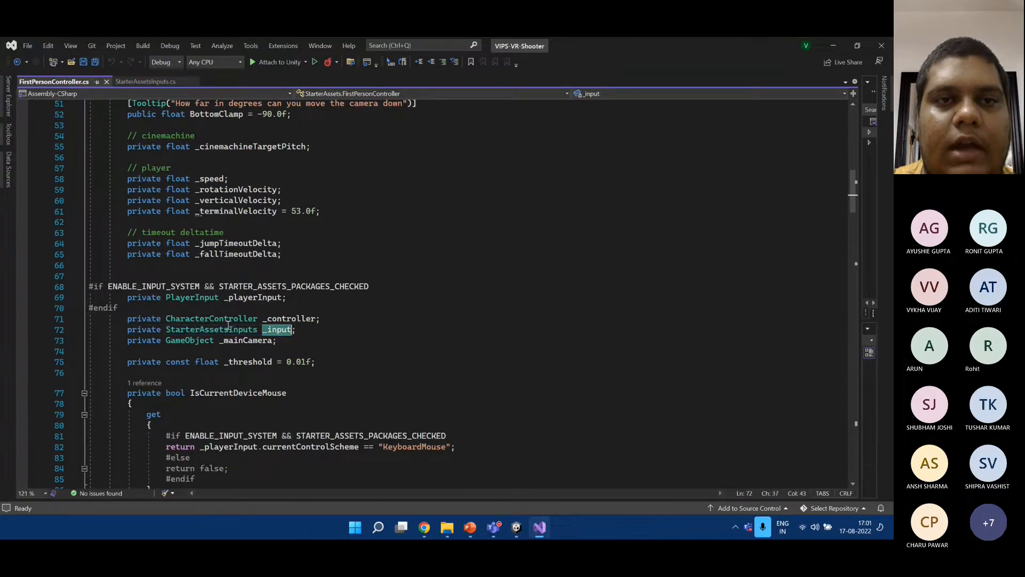
{"action": "double_click", "coordinate": [206, 331]}
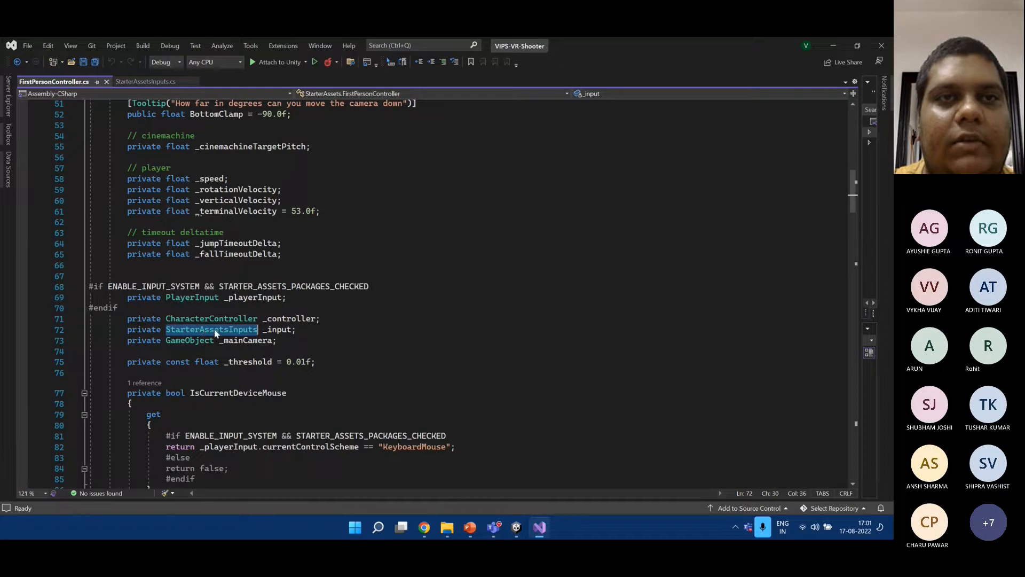
Check the input methods in StarterAssetsInputs.cs and go back to the _input field in FirstPersonController.cs.
{"action": "left_click", "coordinate": [143, 81]}
{"action": "scroll", "coordinate": [293, 317], "scroll_direction": "down", "scroll_amount": 2}
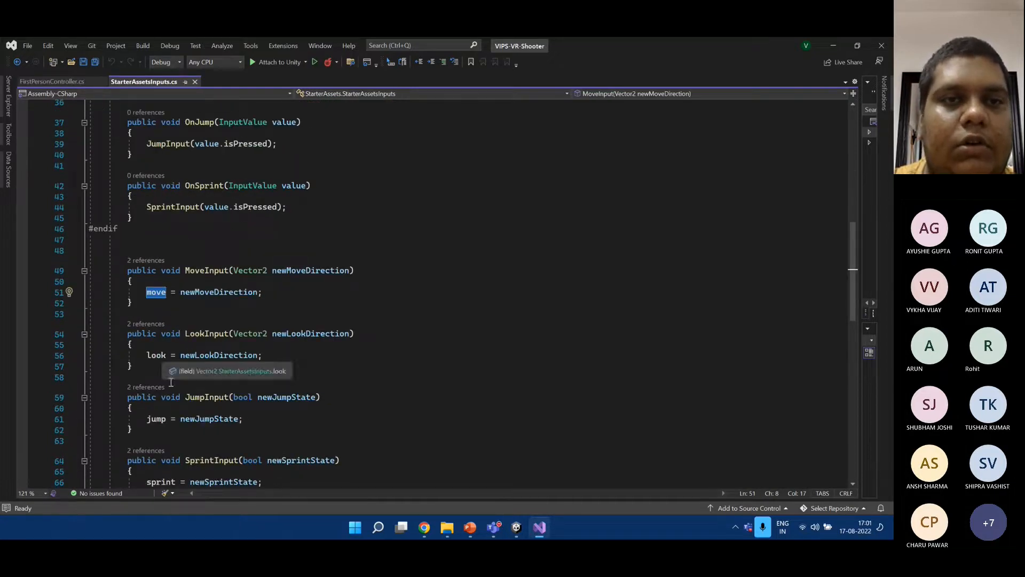
{"action": "scroll", "coordinate": [174, 417], "scroll_direction": "down", "scroll_amount": 2}
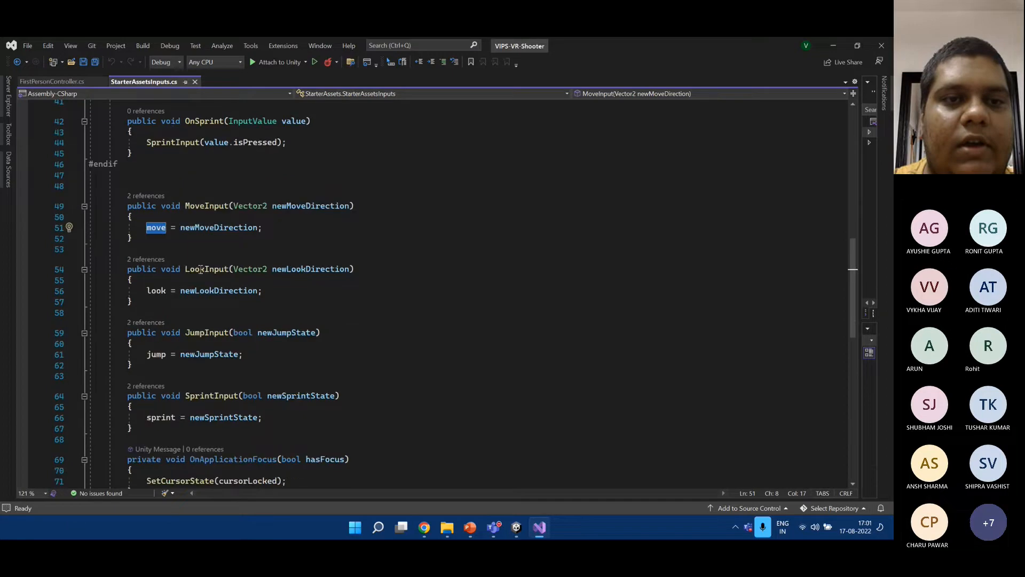
{"action": "left_click", "coordinate": [51, 81]}
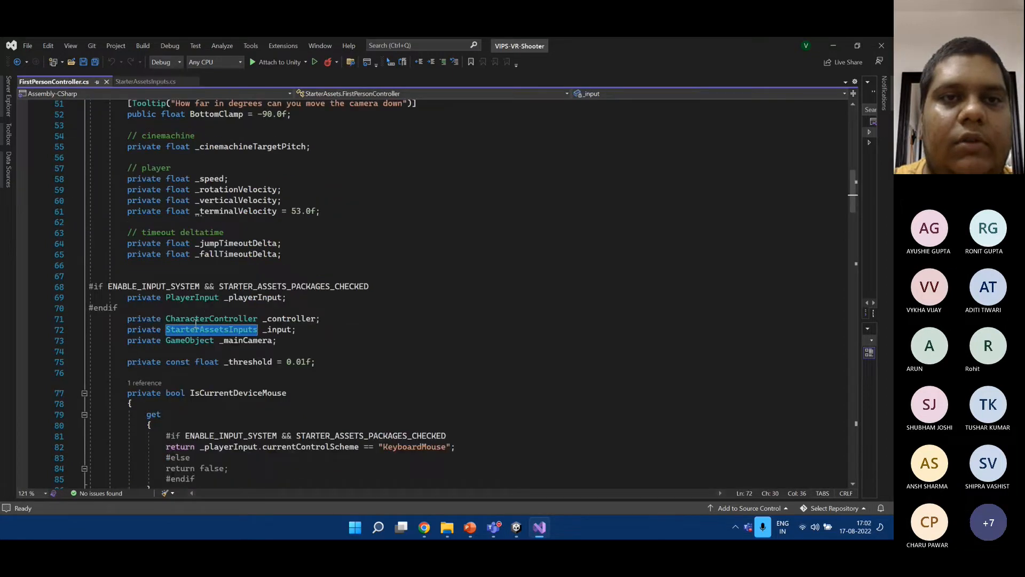
{"action": "double_click", "coordinate": [279, 330]}
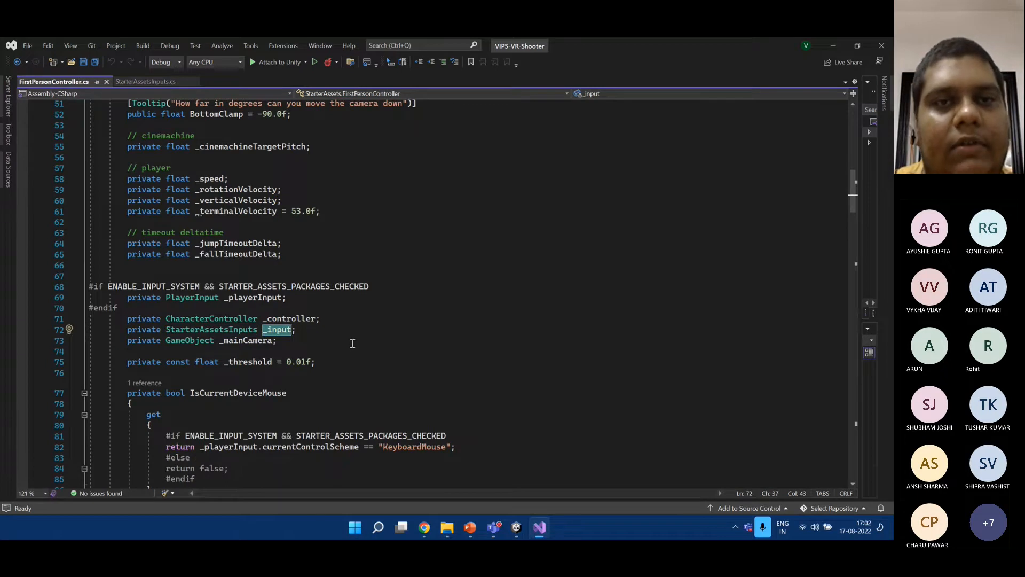
Search FirstPersonController.cs for _input and review its uses from Start through CameraRotation to the Move method.
{"action": "scroll", "coordinate": [352, 342], "scroll_direction": "down", "scroll_amount": 2}
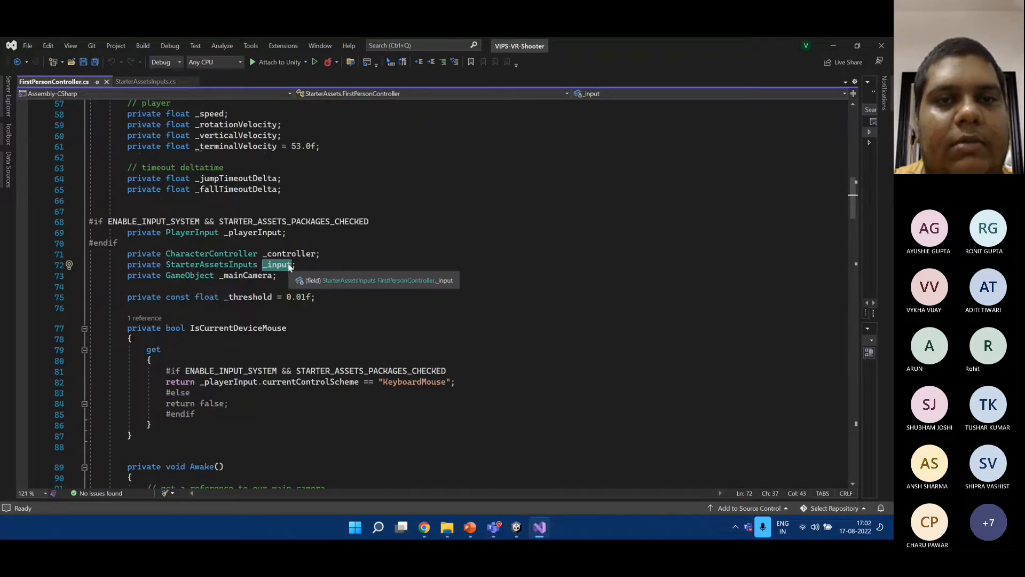
{"action": "key", "text": "ctrl+f"}
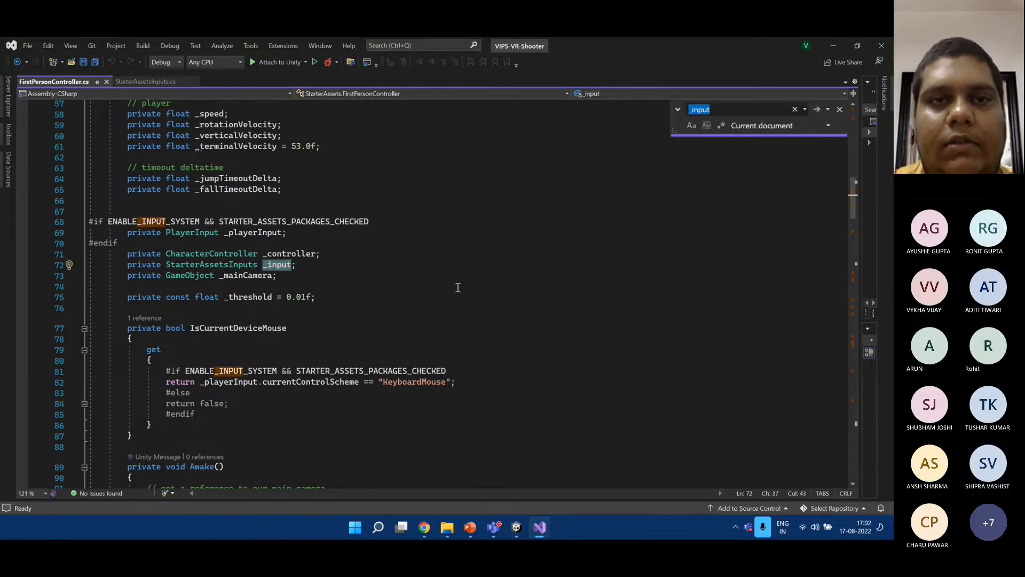
{"action": "scroll", "coordinate": [458, 287], "scroll_direction": "down", "scroll_amount": 9}
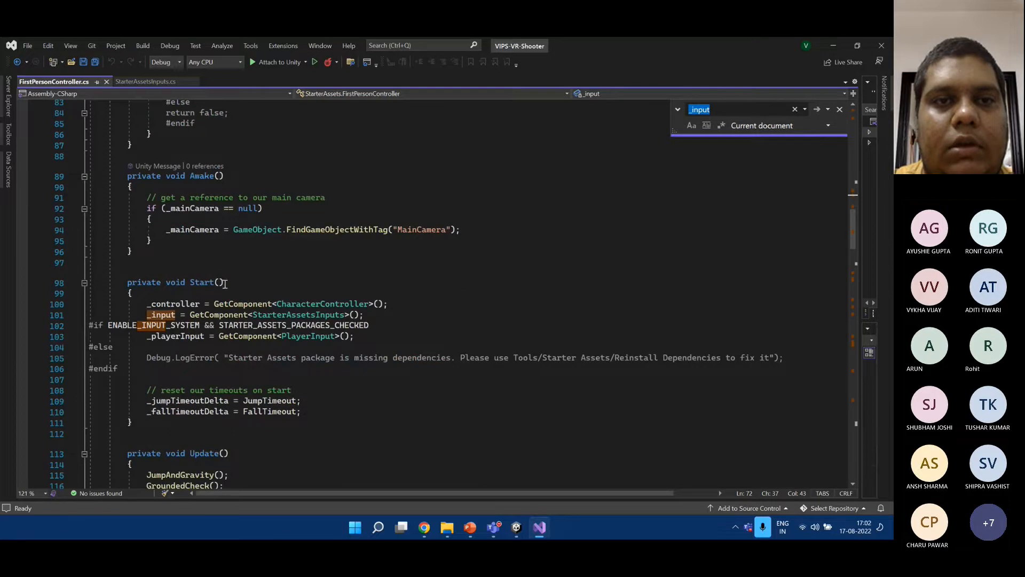
{"action": "scroll", "coordinate": [212, 284], "scroll_direction": "down", "scroll_amount": 8}
{"action": "scroll", "coordinate": [212, 284], "scroll_direction": "down", "scroll_amount": 4}
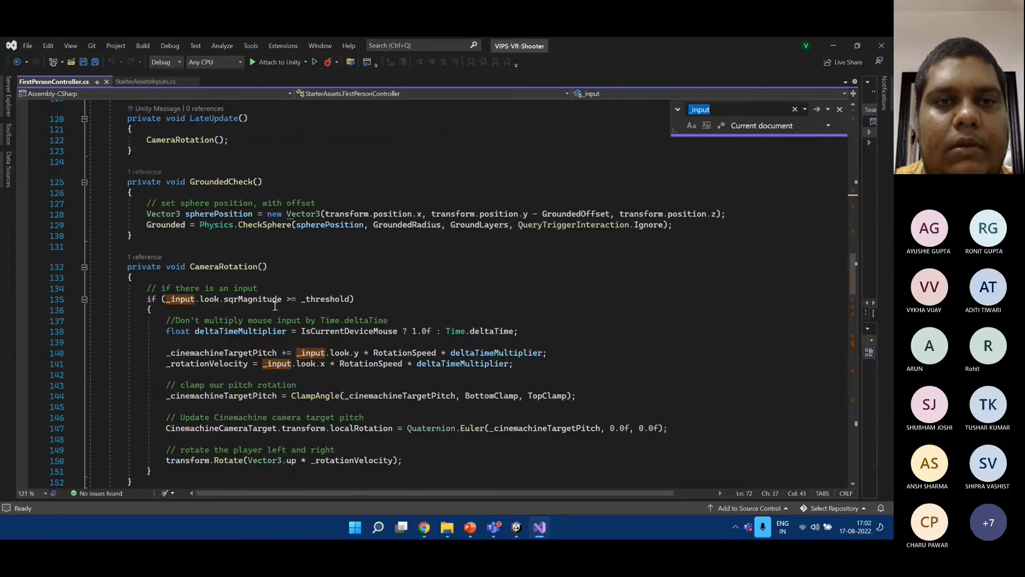
{"action": "scroll", "coordinate": [229, 282], "scroll_direction": "down", "scroll_amount": 10}
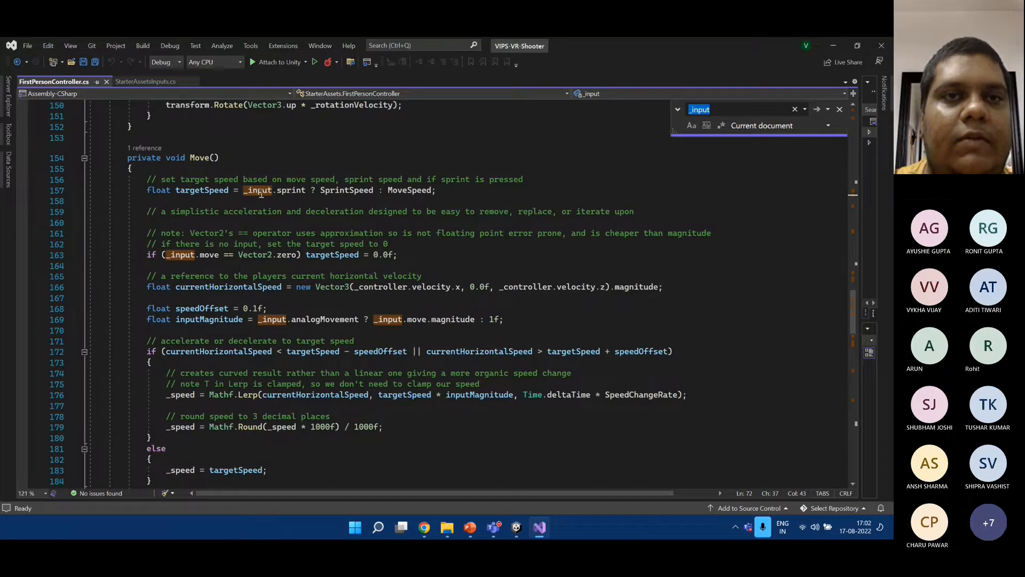
Examine how the targetSpeed line in Move uses _input.sprint to choose between SprintSpeed and MoveSpeed.
{"action": "left_click", "coordinate": [177, 188]}
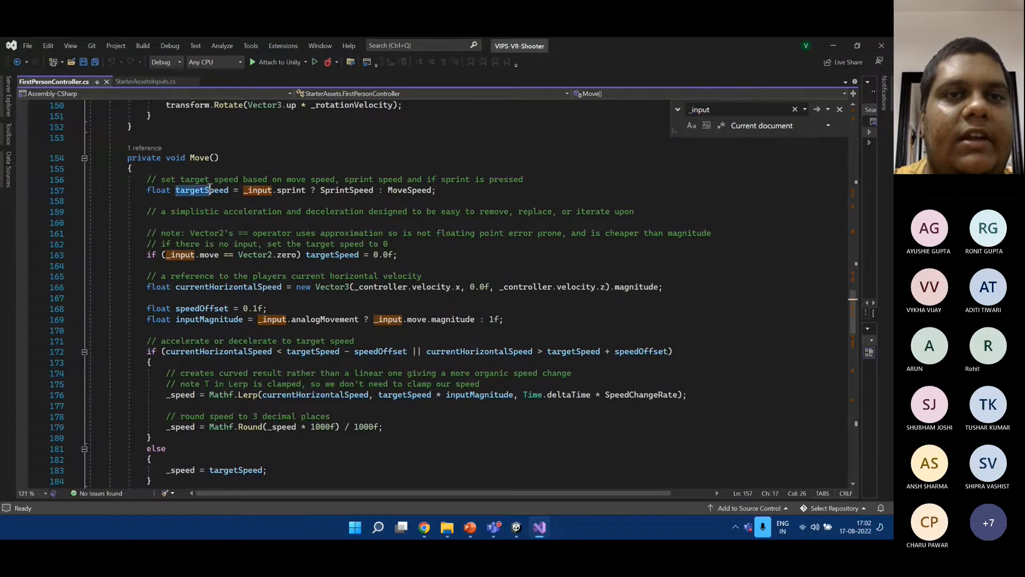
{"action": "left_click", "coordinate": [243, 203]}
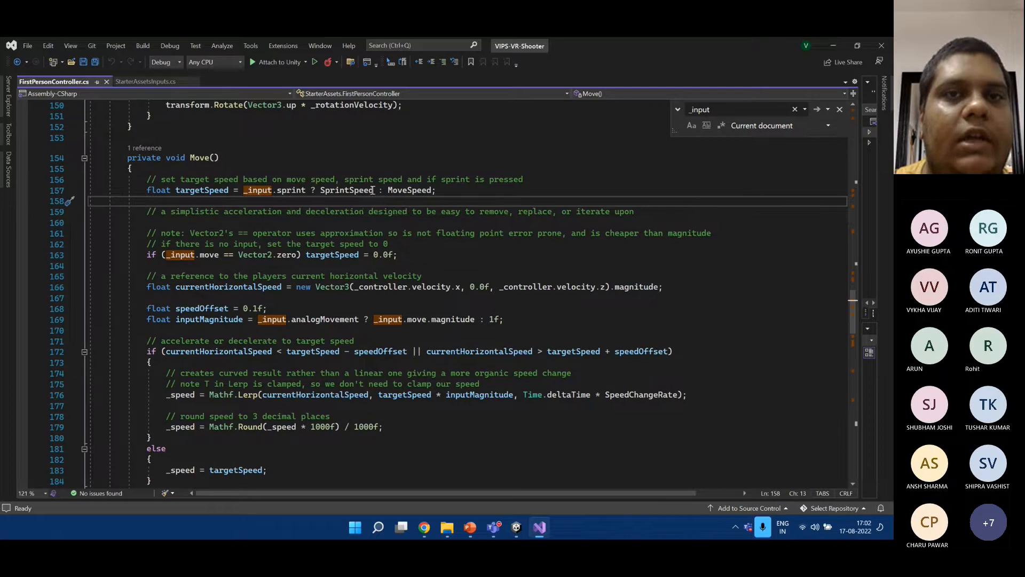
{"action": "left_click", "coordinate": [353, 190]}
{"action": "double_click", "coordinate": [353, 190]}
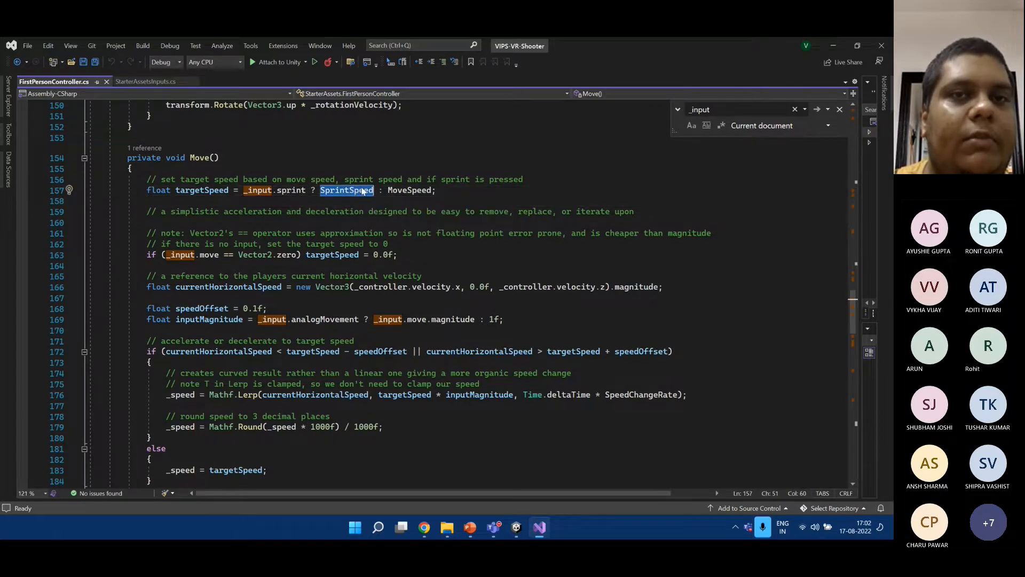
{"action": "double_click", "coordinate": [410, 191]}
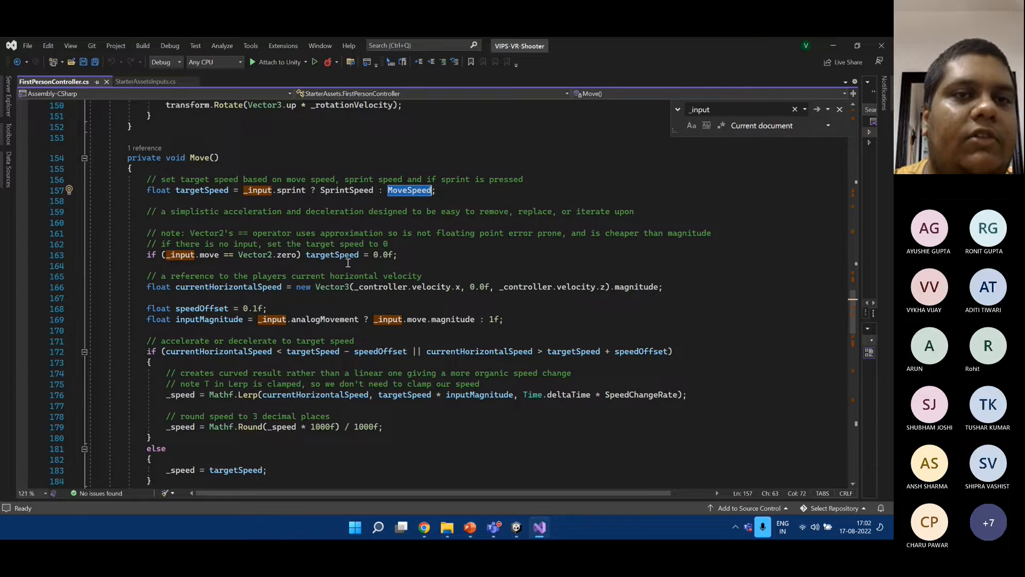
Review the remaining _input uses in the player movement, jump and gravity code of FirstPersonController.cs.
{"action": "scroll", "coordinate": [348, 263], "scroll_direction": "down", "scroll_amount": 5}
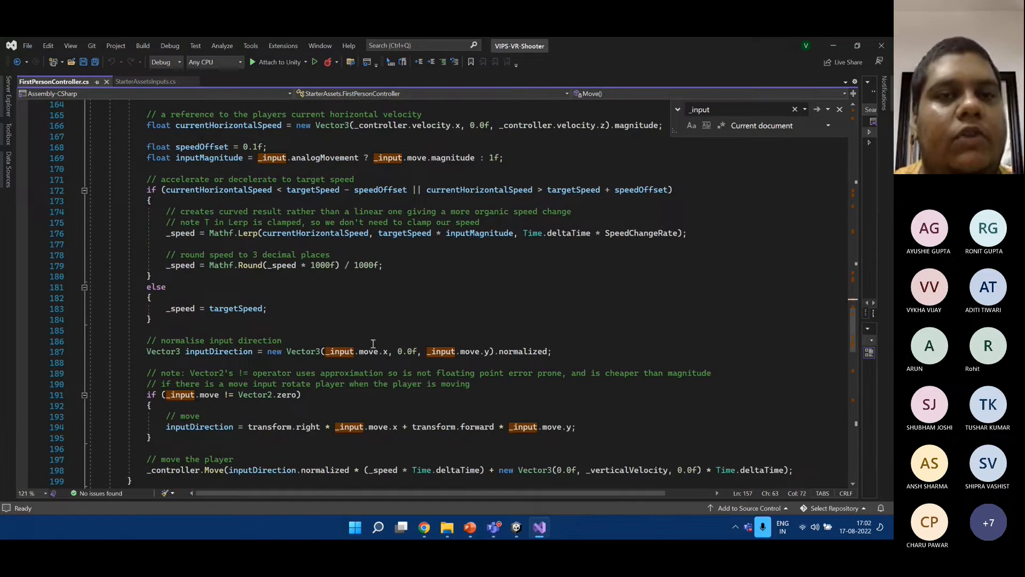
{"action": "scroll", "coordinate": [374, 344], "scroll_direction": "down", "scroll_amount": 17}
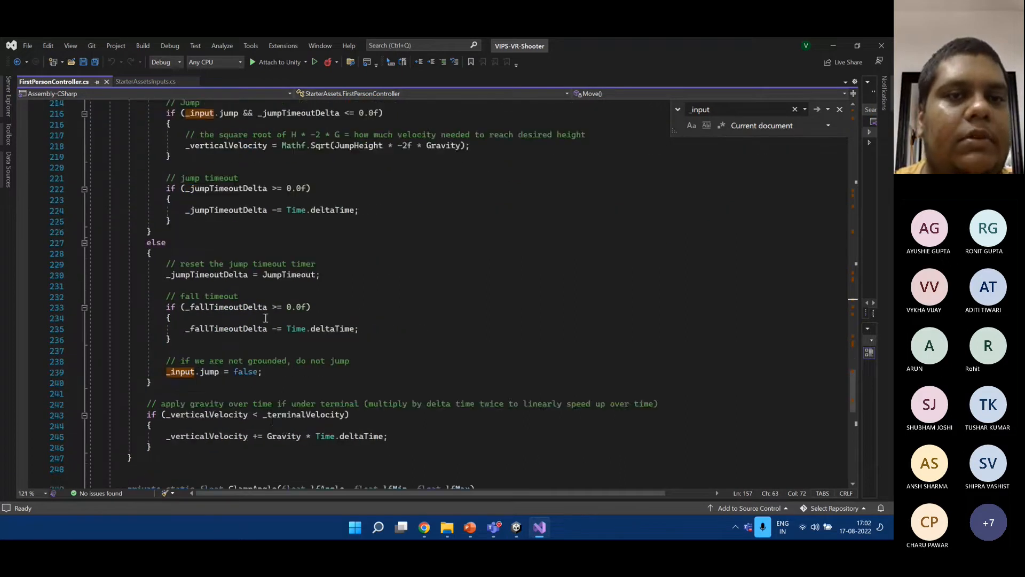
{"action": "scroll", "coordinate": [266, 318], "scroll_direction": "down", "scroll_amount": 6}
Switch to StarterAssetsInputs.cs and examine the jump assignment in the JumpInput method.
{"action": "left_click", "coordinate": [144, 82]}
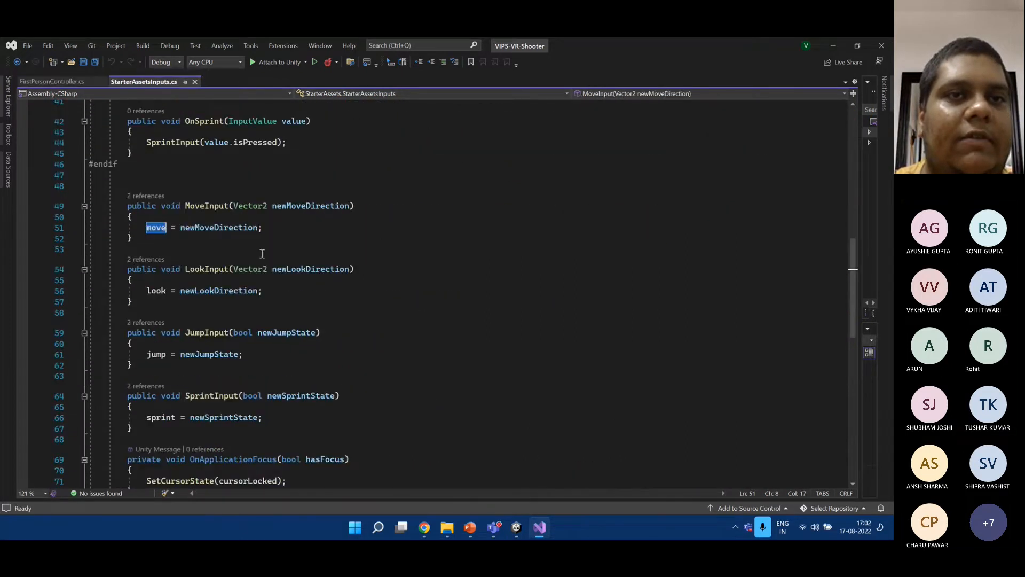
{"action": "scroll", "coordinate": [263, 253], "scroll_direction": "down", "scroll_amount": 1}
{"action": "double_click", "coordinate": [157, 321]}
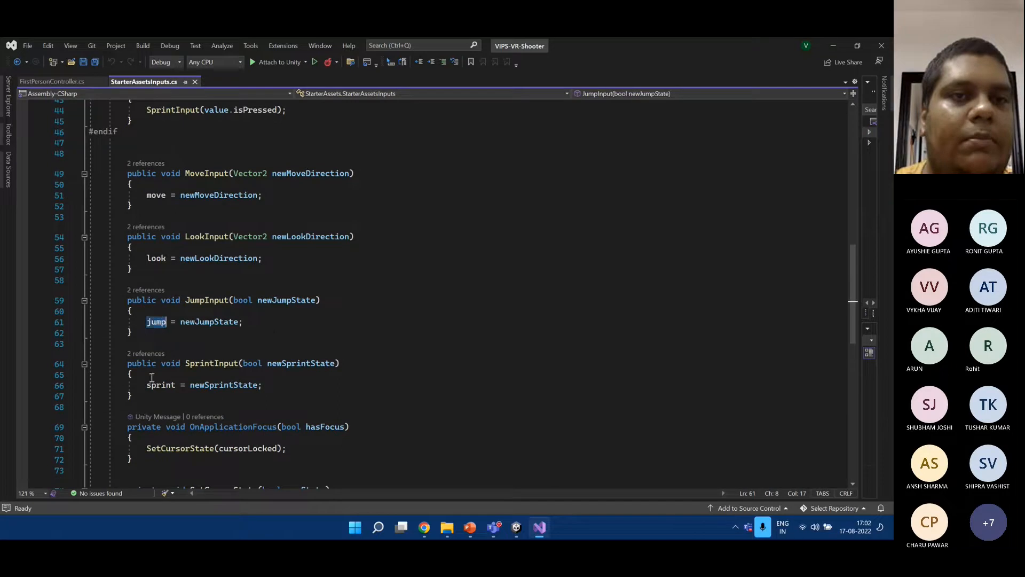
Examine the sprint and look assignments in StarterAssetsInputs.cs, and return to FirstPersonController.cs to close its _input search.
{"action": "double_click", "coordinate": [160, 384]}
{"action": "double_click", "coordinate": [156, 258]}
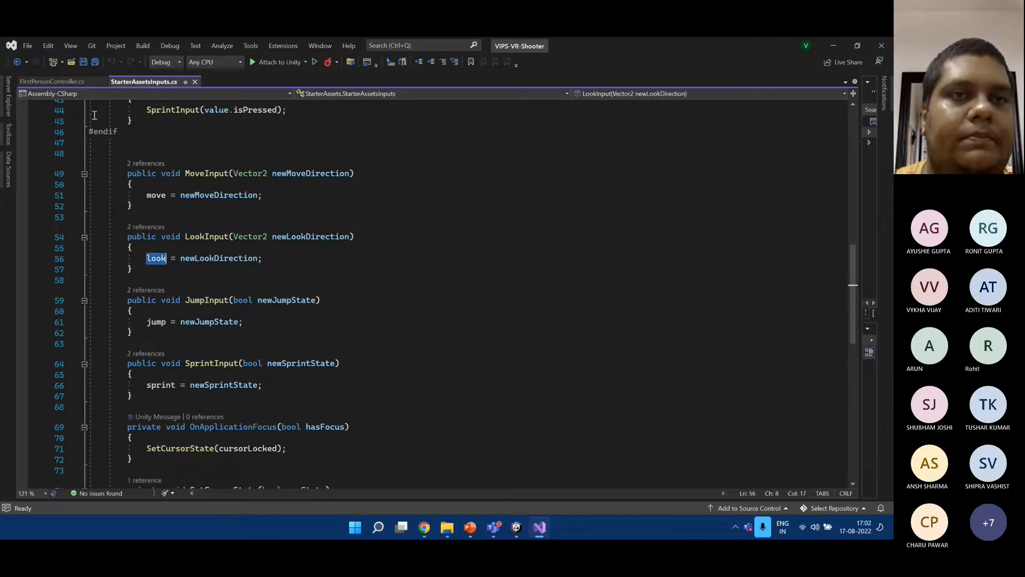
{"action": "left_click", "coordinate": [79, 81]}
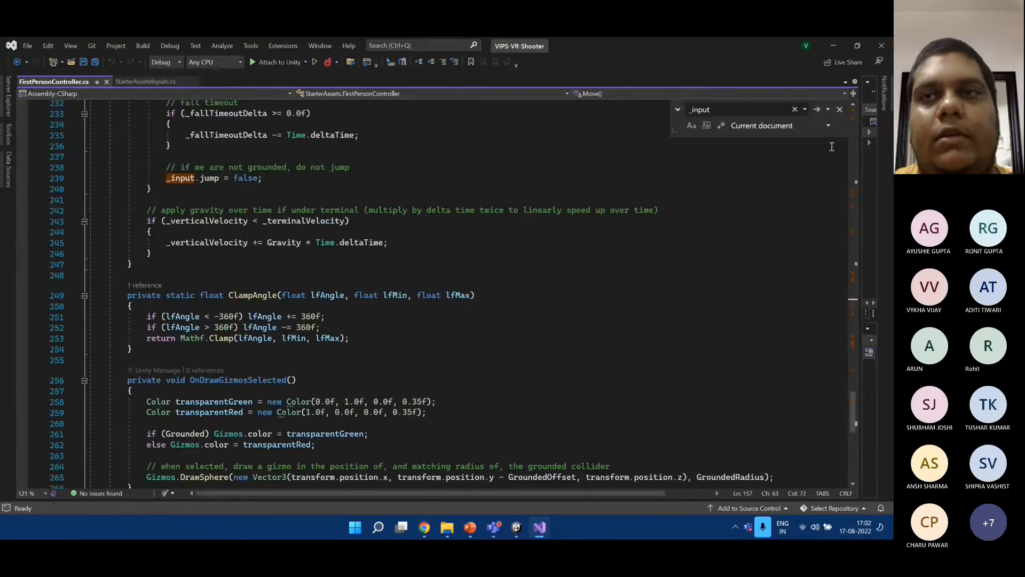
{"action": "left_click", "coordinate": [840, 109]}
Return to Unity and review PlayerCapsule's Character Controller and First Person Controller settings, including the jump and fall timeouts.
{"action": "left_click", "coordinate": [828, 48]}
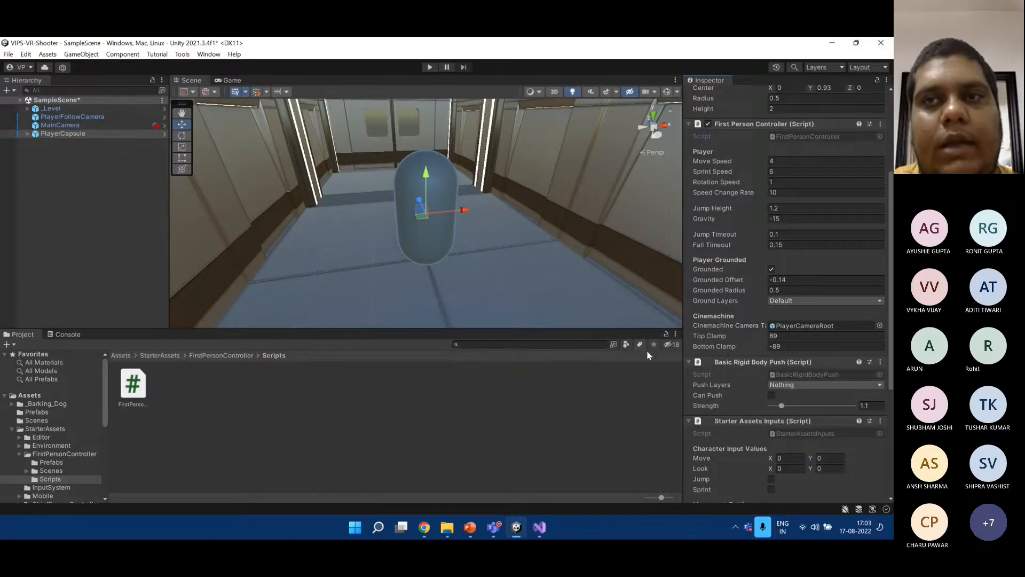
{"action": "scroll", "coordinate": [720, 380], "scroll_direction": "up", "scroll_amount": 3}
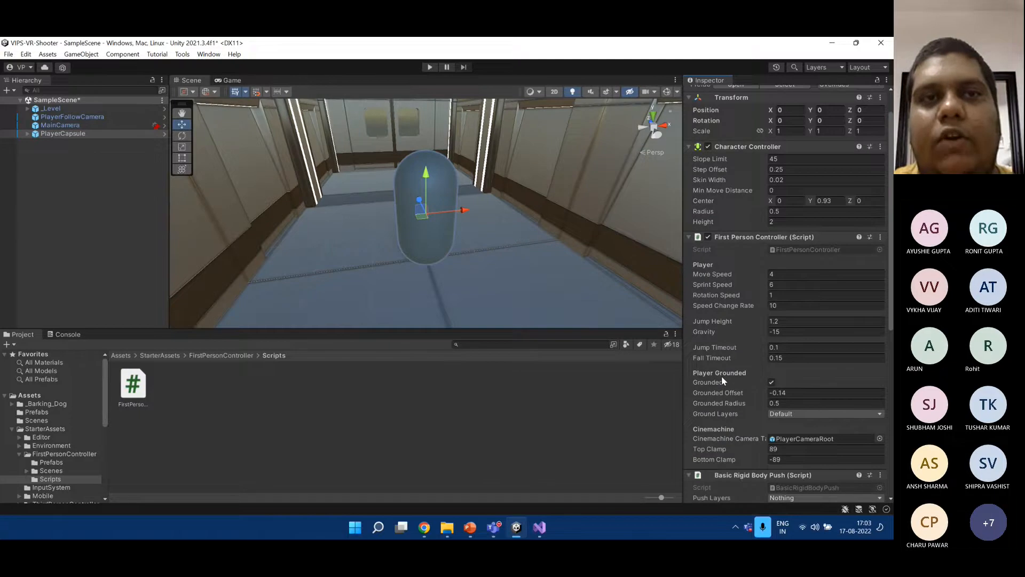
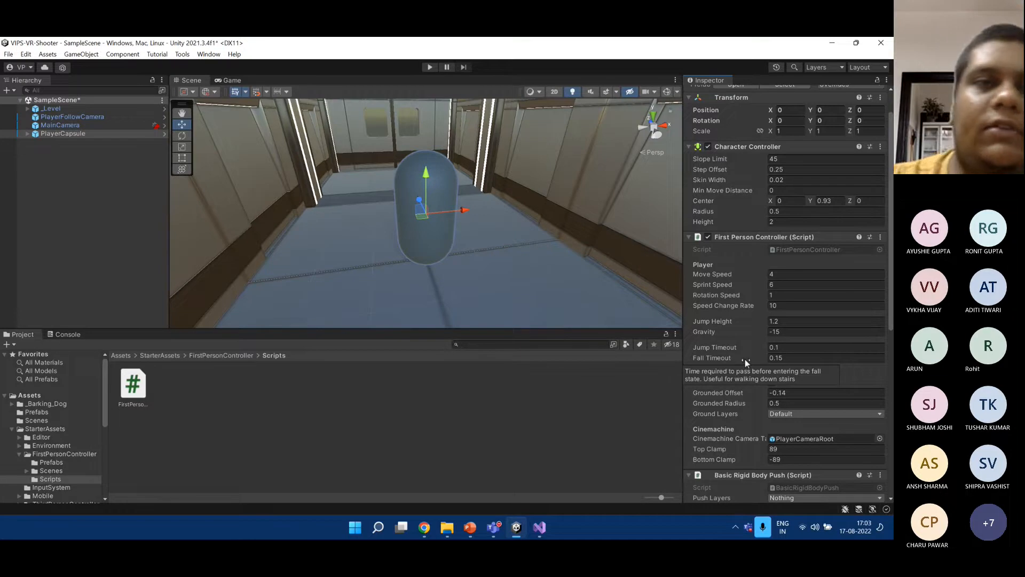
{"action": "left_click", "coordinate": [123, 207]}
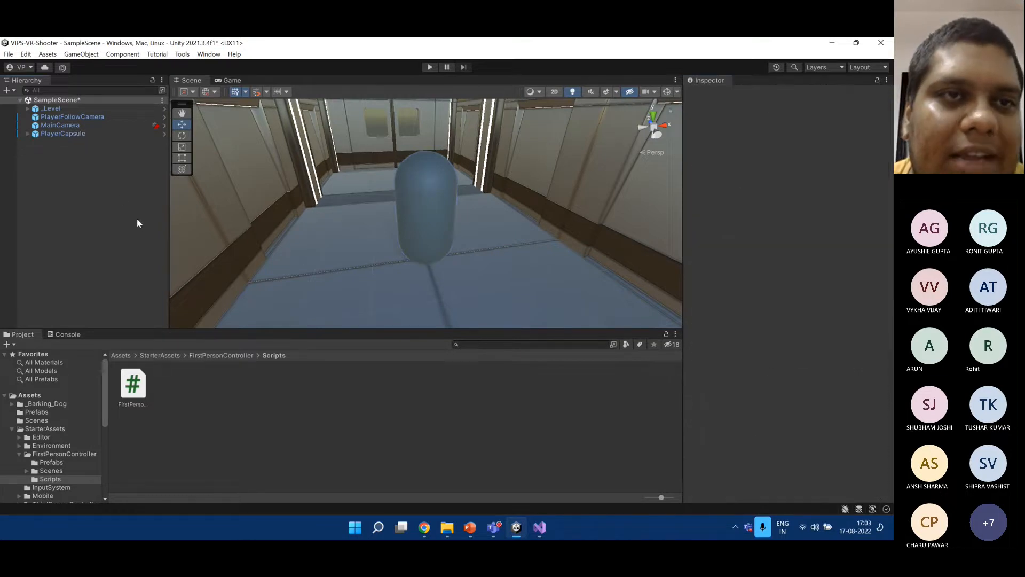
Remove PlayerFollowCamera, MainCamera and PlayerCapsule from SampleScene, leaving only _Level.
{"action": "left_click", "coordinate": [109, 133]}
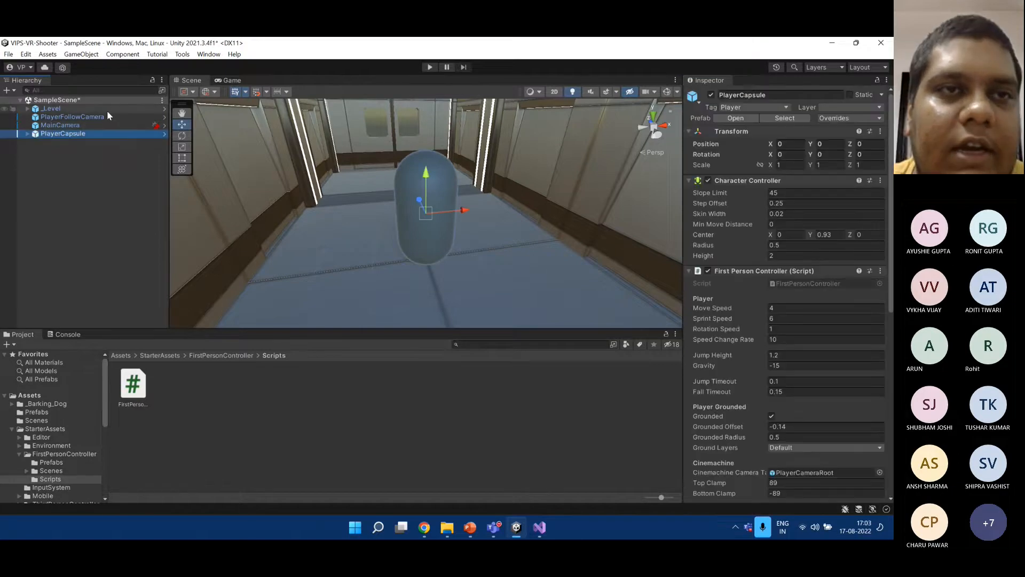
{"action": "left_click", "coordinate": [107, 116], "text": "shift"}
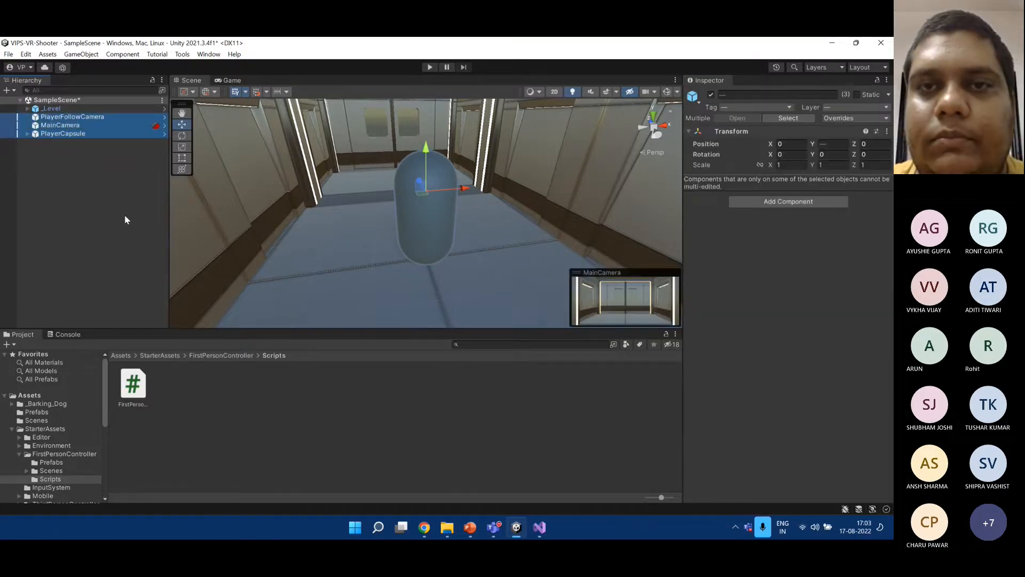
{"action": "key", "text": "ctrl+z"}
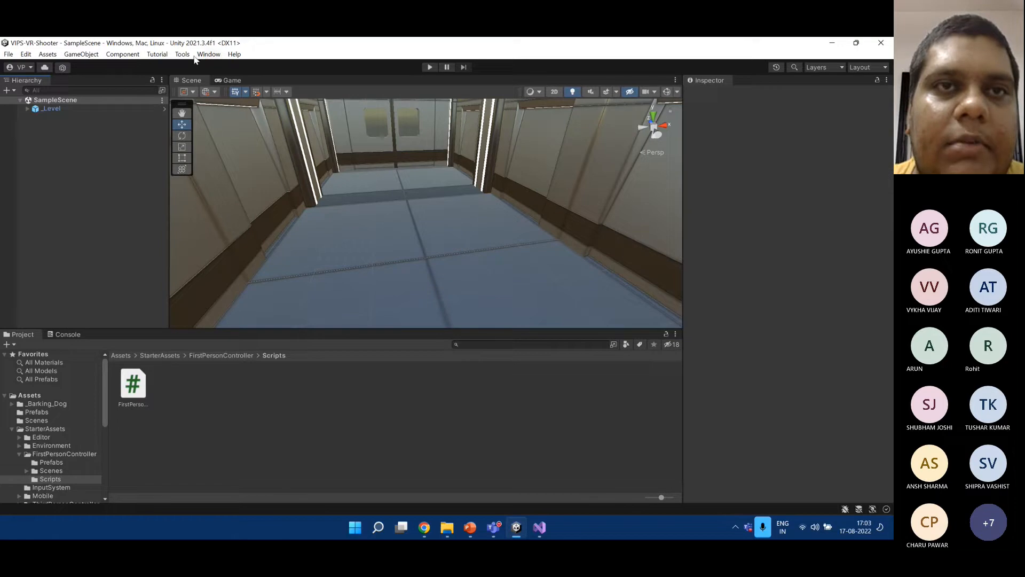
Add the third-person player and its cameras to the scene with the Starter Assets command Reset Third Person Controller Armature.
{"action": "left_click", "coordinate": [207, 54]}
{"action": "mouse_move", "coordinate": [182, 54]}
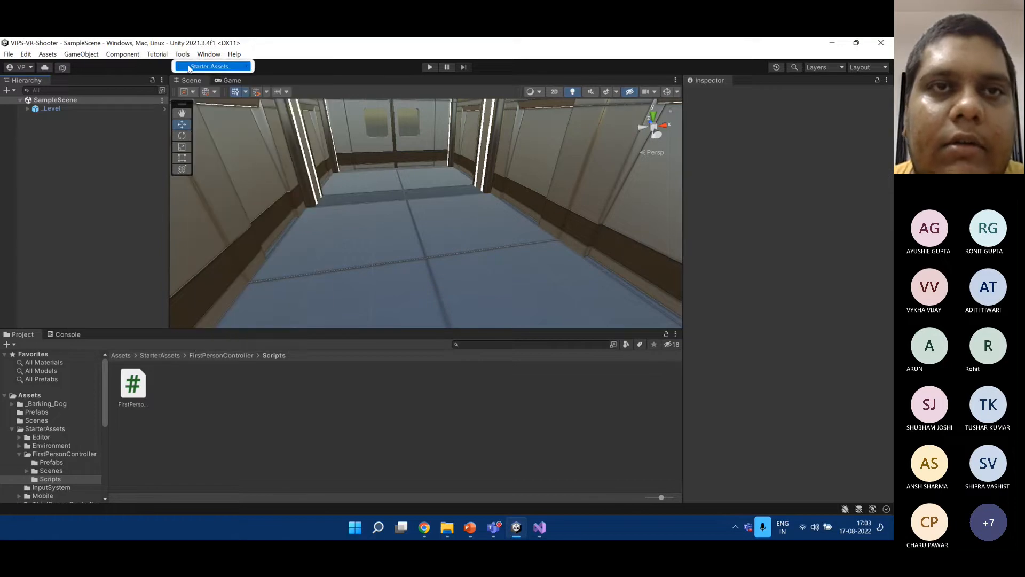
{"action": "mouse_move", "coordinate": [212, 67]}
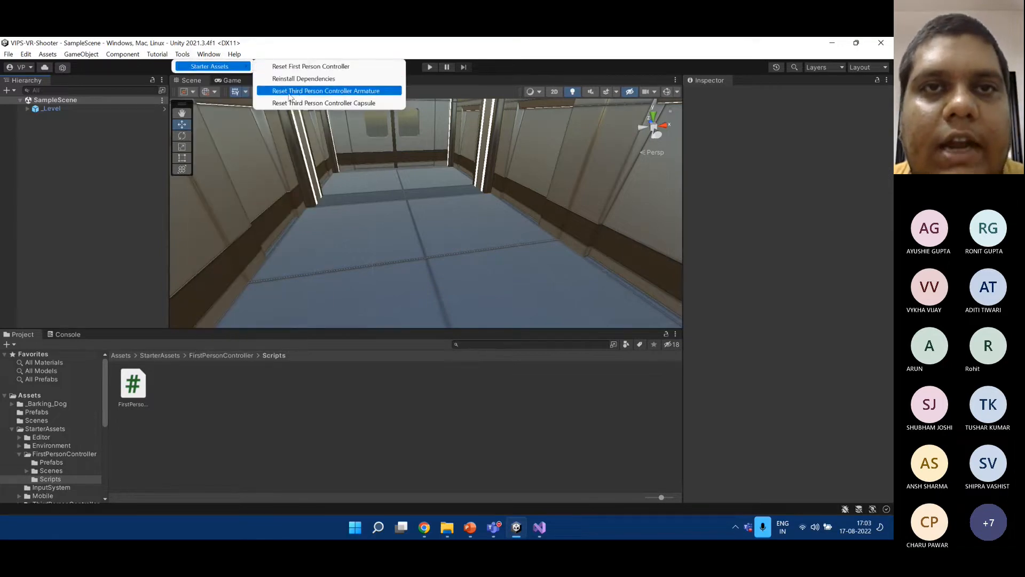
{"action": "left_click", "coordinate": [332, 92]}
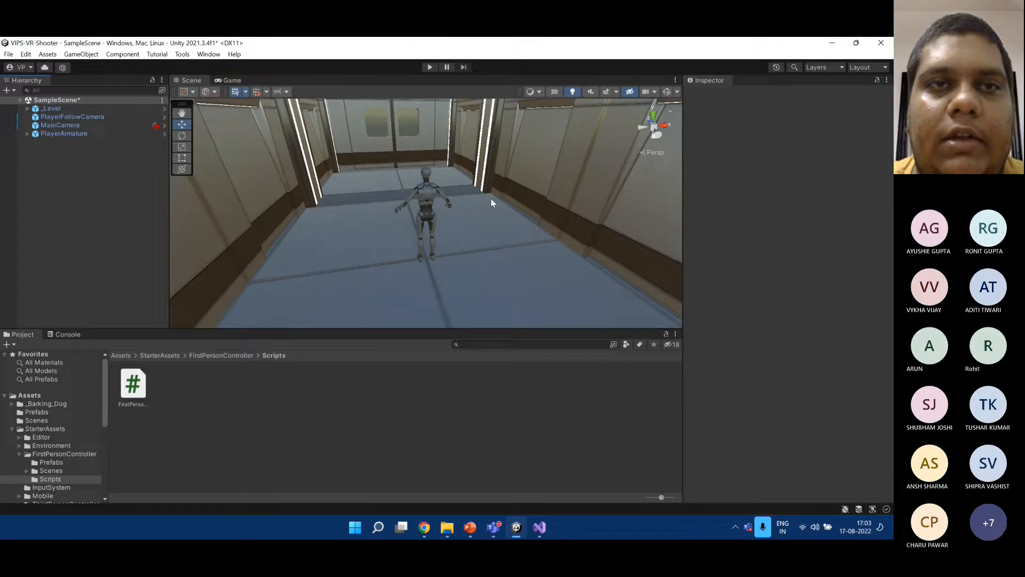
Play the scene to test the third-person armature walking, sprinting and jumping through the level, and stop play mode.
{"action": "left_click", "coordinate": [430, 67]}
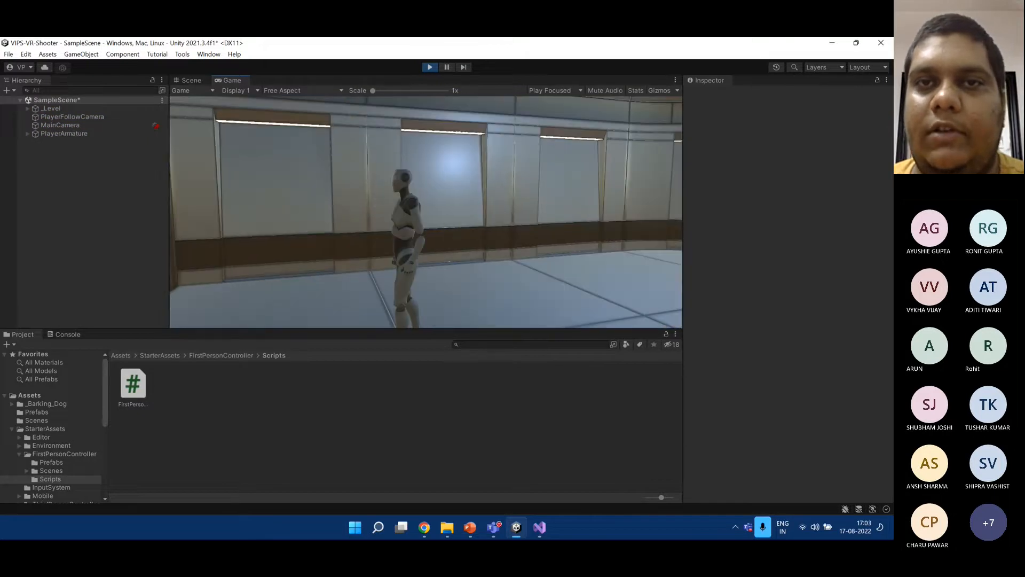
{"action": "key", "text": "w"}
{"action": "key", "text": "shift+w"}
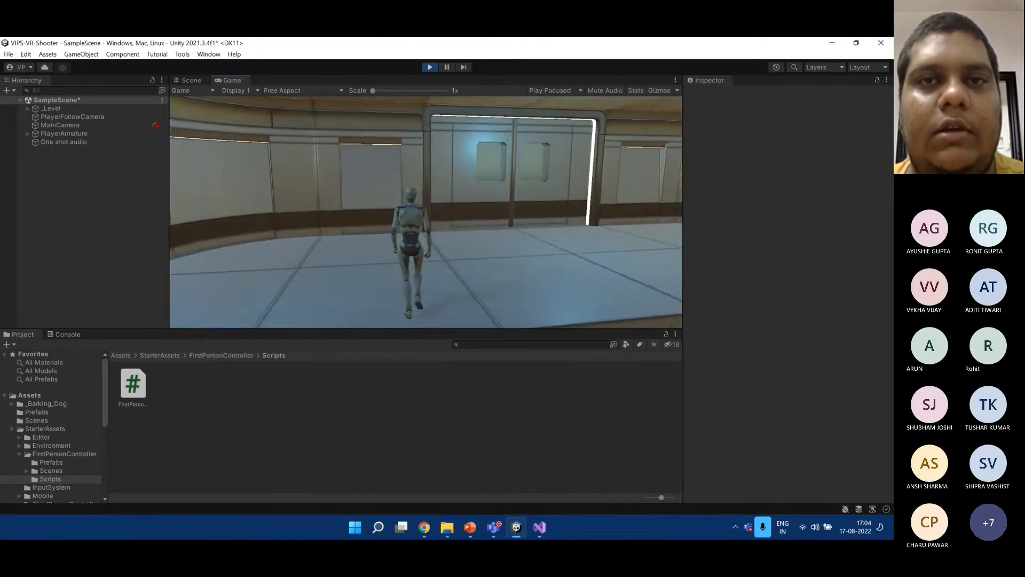
{"action": "key", "text": "space"}
{"action": "key", "text": "space"}
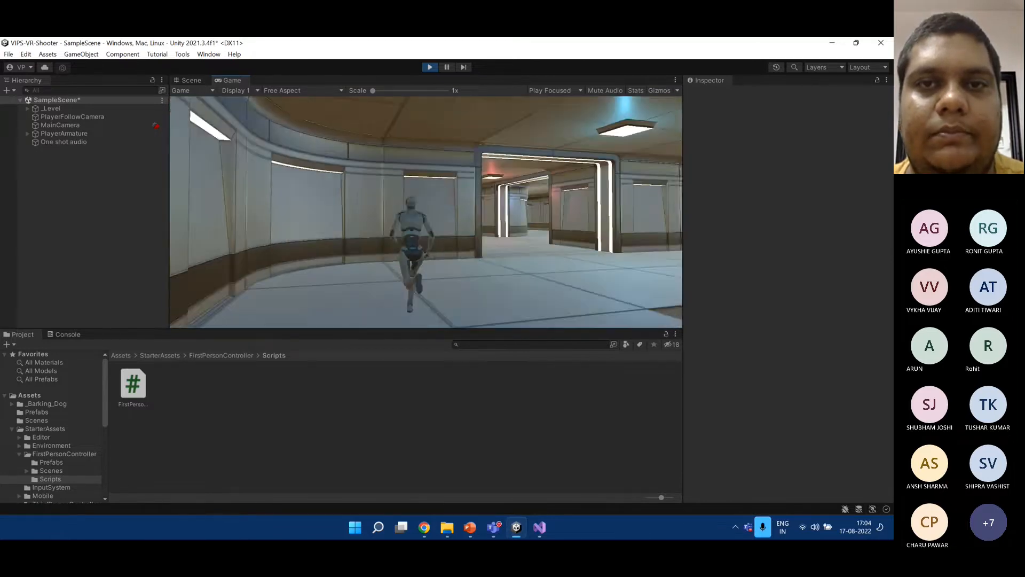
{"action": "key", "text": "space"}
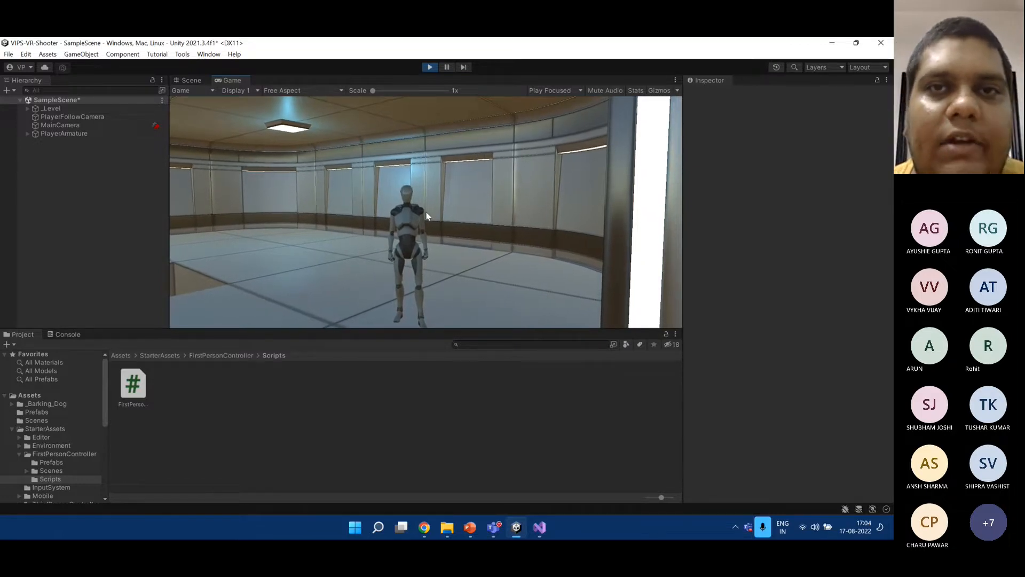
{"action": "left_click", "coordinate": [432, 68]}
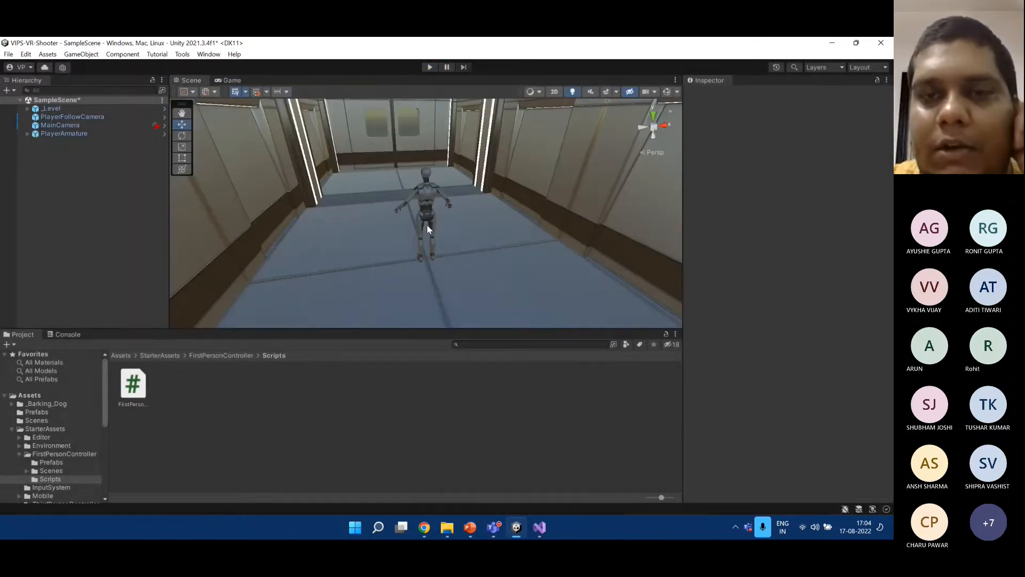
Switch to Chrome, search for mixamo in a new tab, open the site and sign in with a Google account.
{"action": "left_click", "coordinate": [425, 527]}
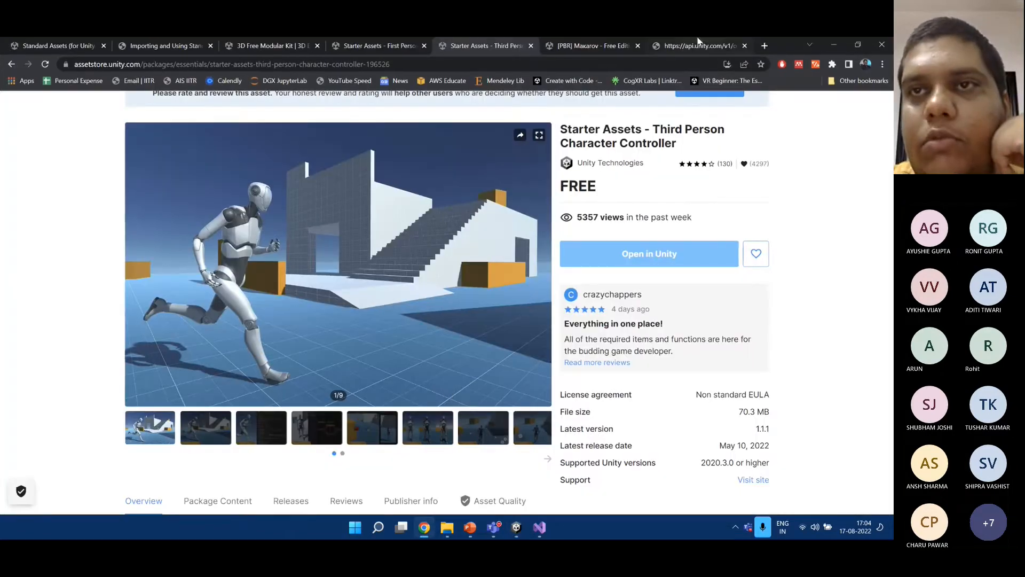
{"action": "left_click", "coordinate": [765, 46]}
{"action": "type", "text": "mixamo"}
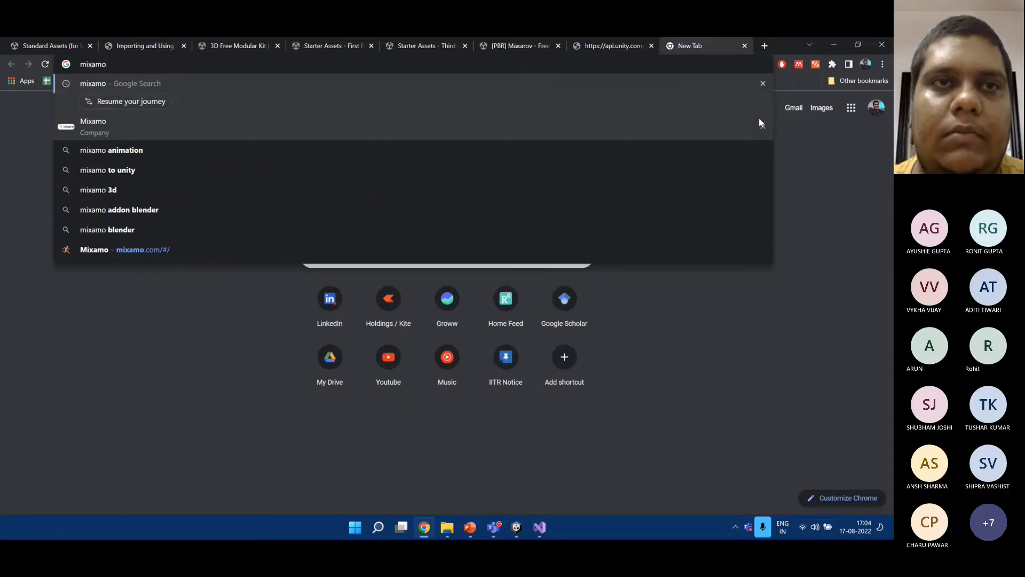
{"action": "key", "text": "Return"}
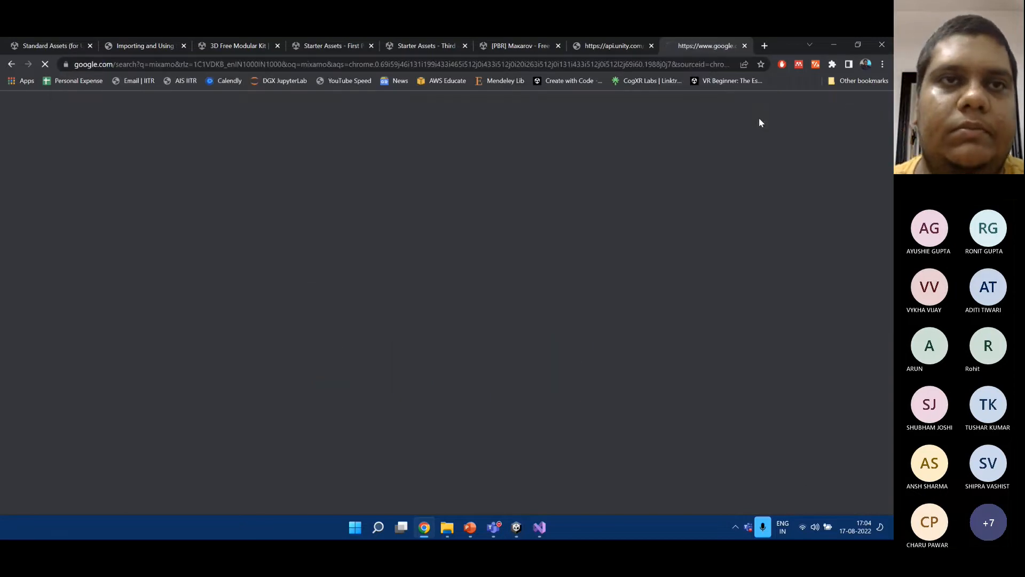
{"action": "left_click", "coordinate": [110, 207]}
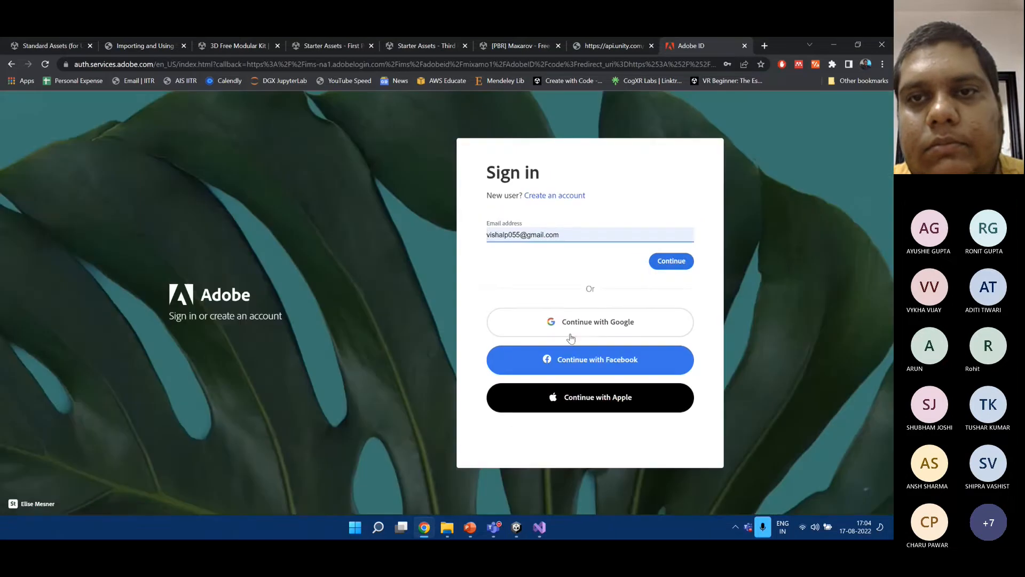
{"action": "left_click", "coordinate": [563, 335]}
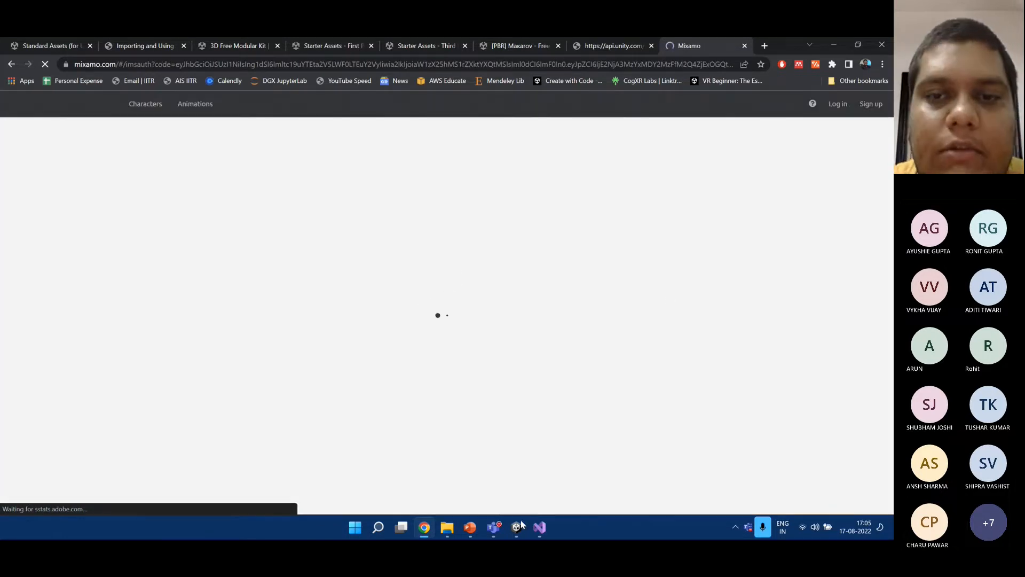
Switch to Unity and inspect the PlayerArmature model from the side and up close in the scene.
{"action": "mouse_move", "coordinate": [516, 526]}
{"action": "left_click", "coordinate": [514, 454]}
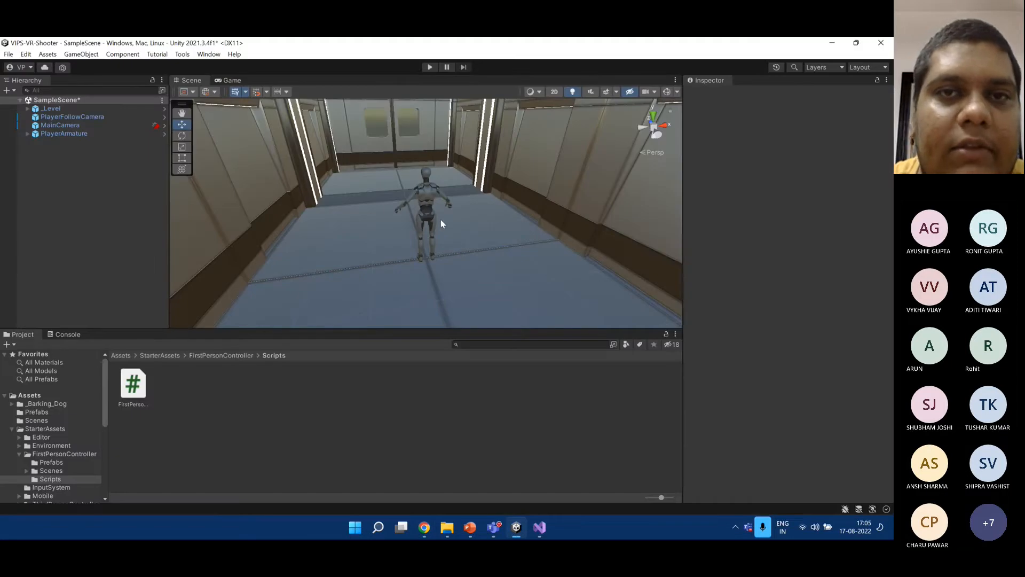
{"action": "right_click_drag", "start_coordinate": [460, 216], "coordinate": [416, 209]}
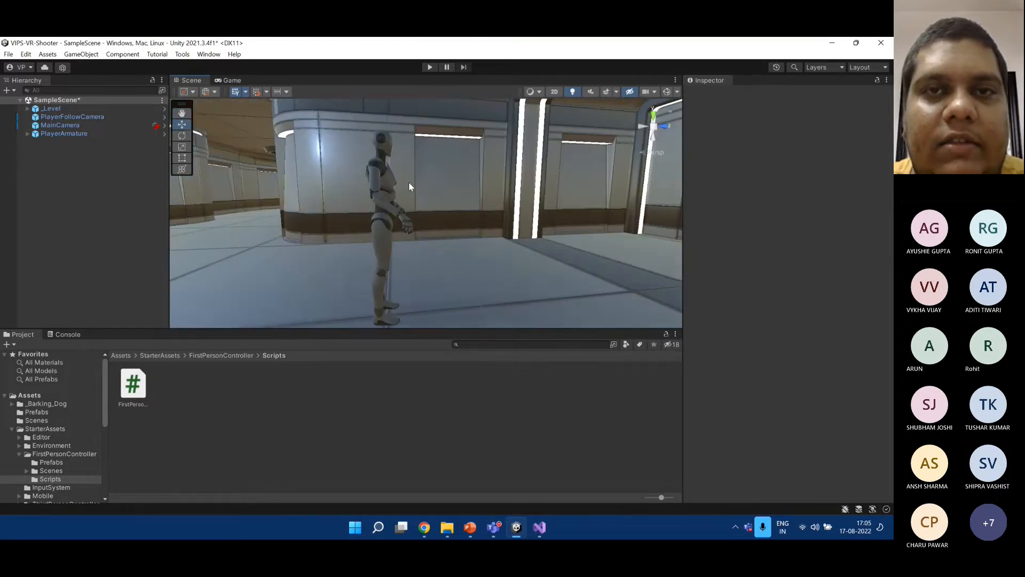
{"action": "scroll", "coordinate": [408, 182], "scroll_direction": "up", "scroll_amount": 5}
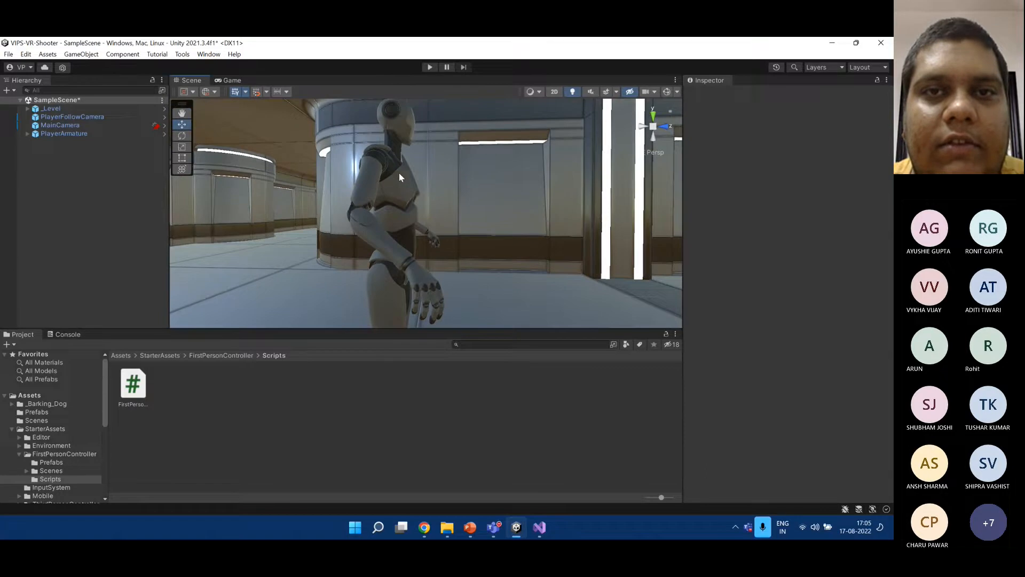
{"action": "right_click_drag", "start_coordinate": [400, 176], "coordinate": [452, 236]}
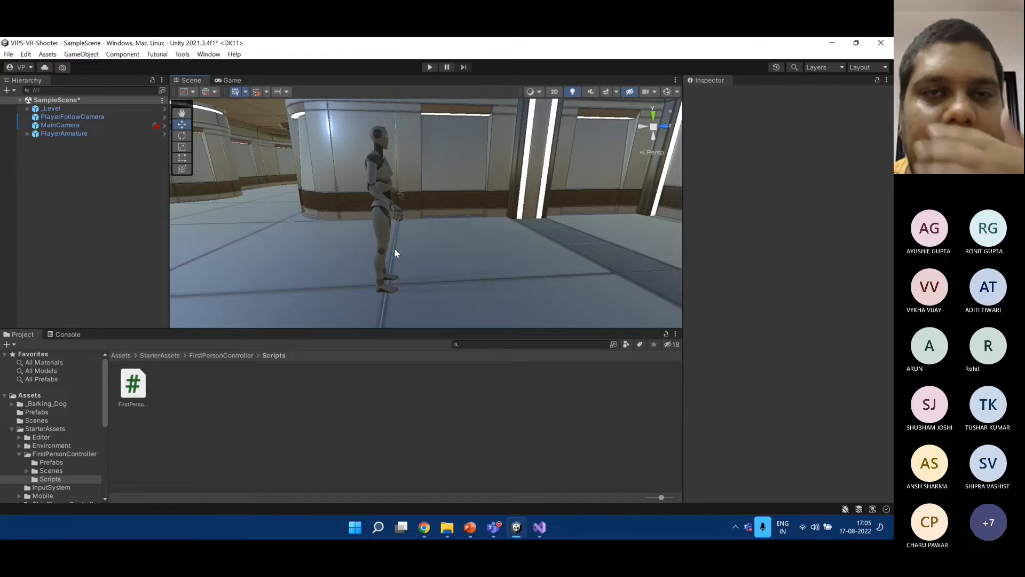
Switch back to Mixamo in Chrome and browse its libraries of characters and animations.
{"action": "left_click", "coordinate": [424, 527]}
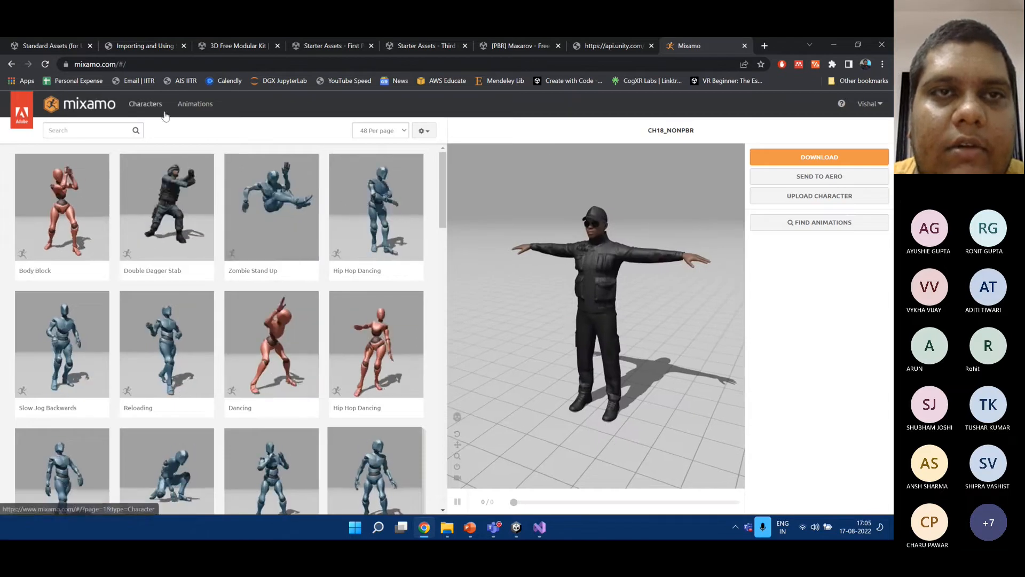
{"action": "left_click", "coordinate": [146, 103]}
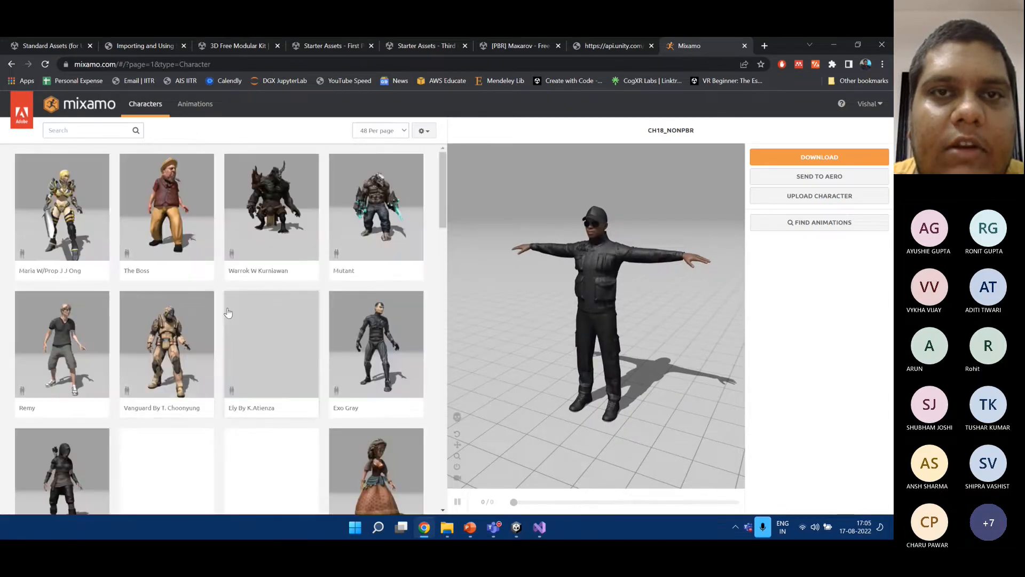
{"action": "scroll", "coordinate": [269, 290], "scroll_direction": "down", "scroll_amount": 5}
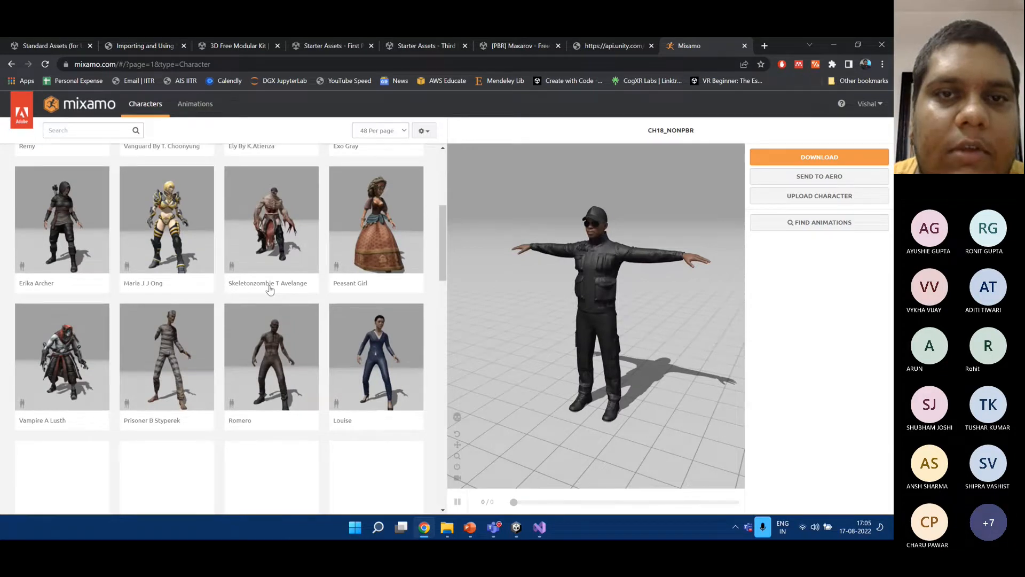
{"action": "scroll", "coordinate": [270, 290], "scroll_direction": "down", "scroll_amount": 10}
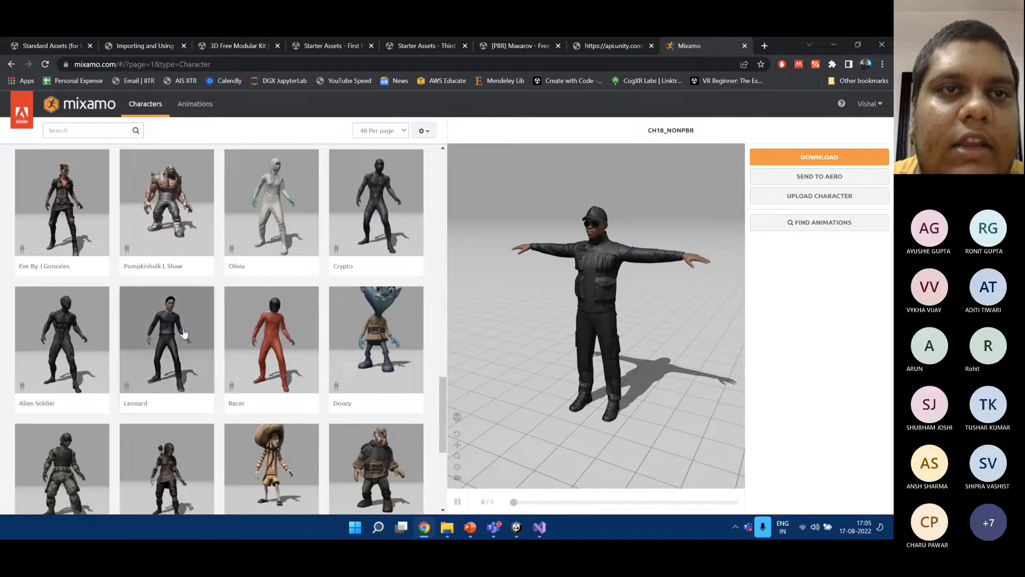
{"action": "left_click", "coordinate": [195, 104]}
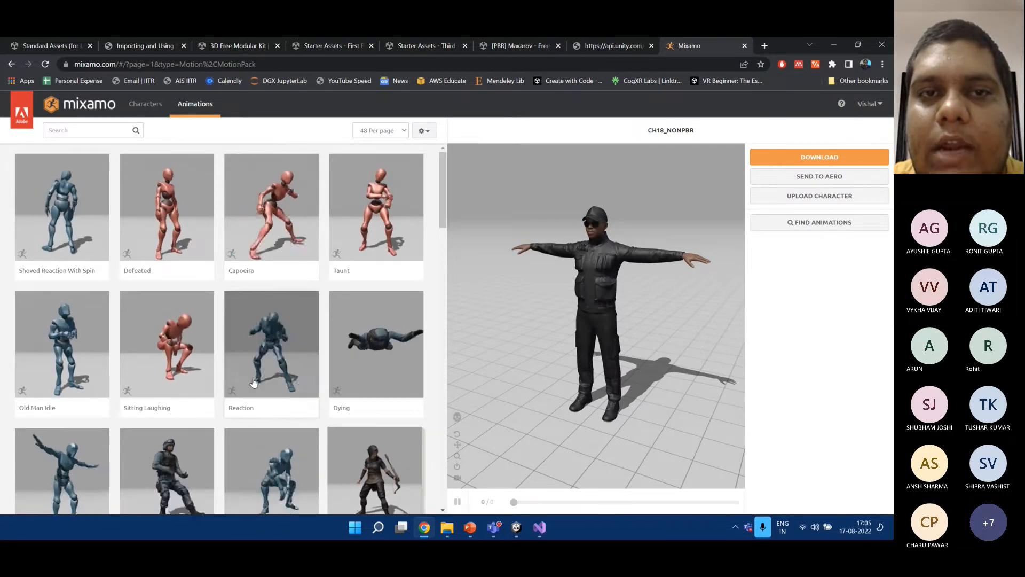
{"action": "left_click", "coordinate": [145, 105]}
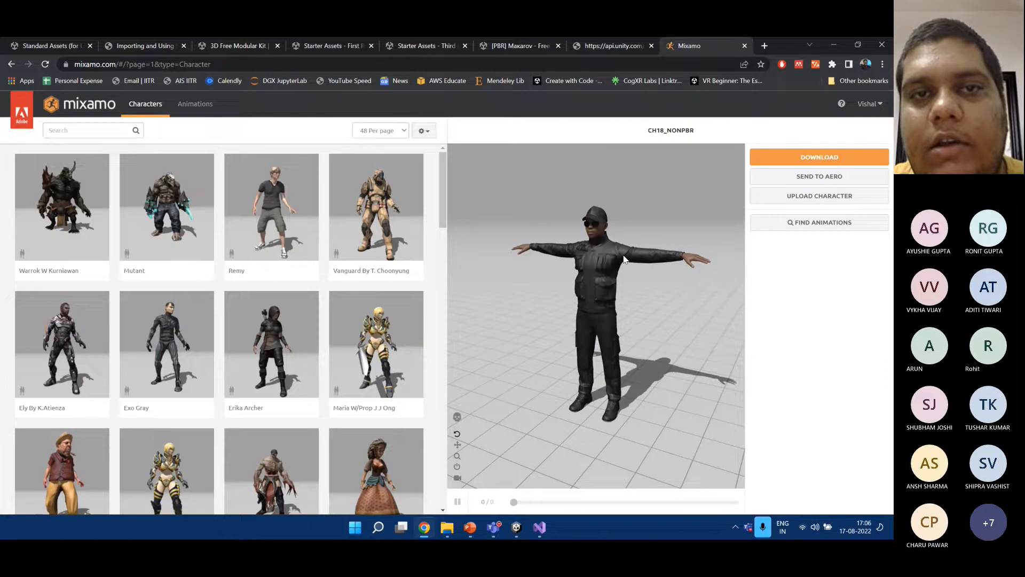
Start downloading the CH18_NONPBR character as FBX for Unity in its original pose, and cancel saving the file.
{"action": "left_click", "coordinate": [819, 157]}
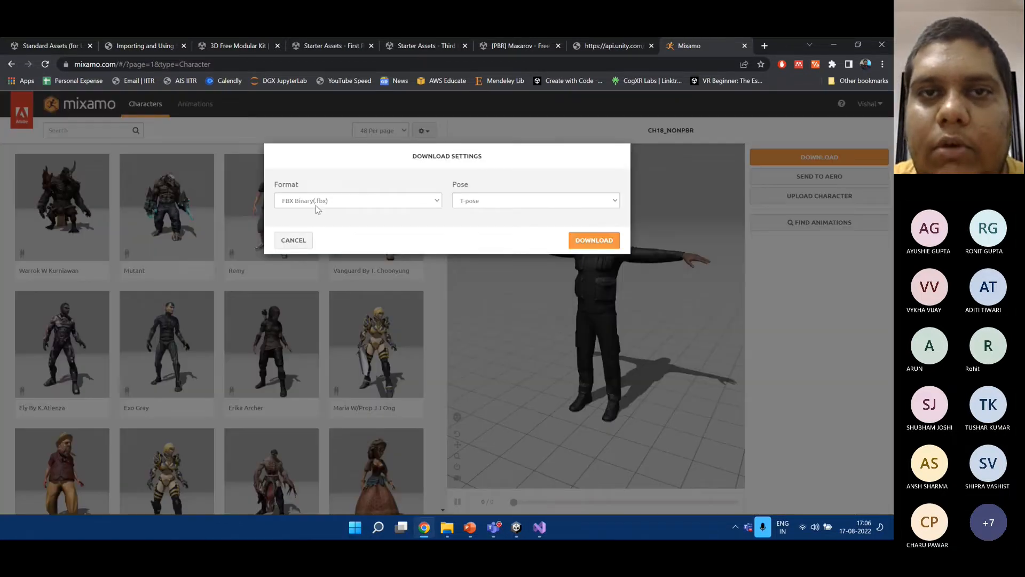
{"action": "left_click", "coordinate": [320, 201]}
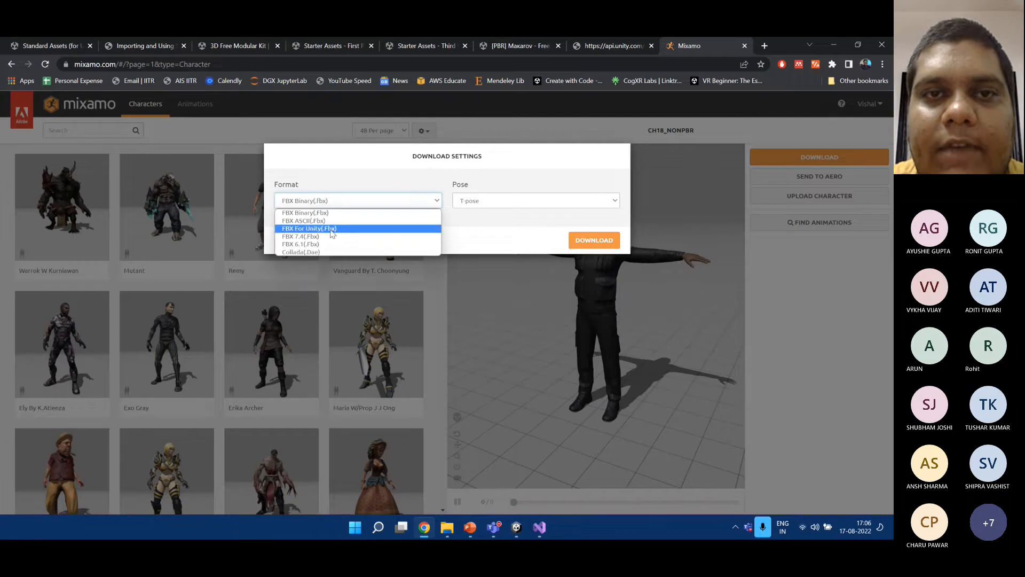
{"action": "left_click", "coordinate": [344, 228]}
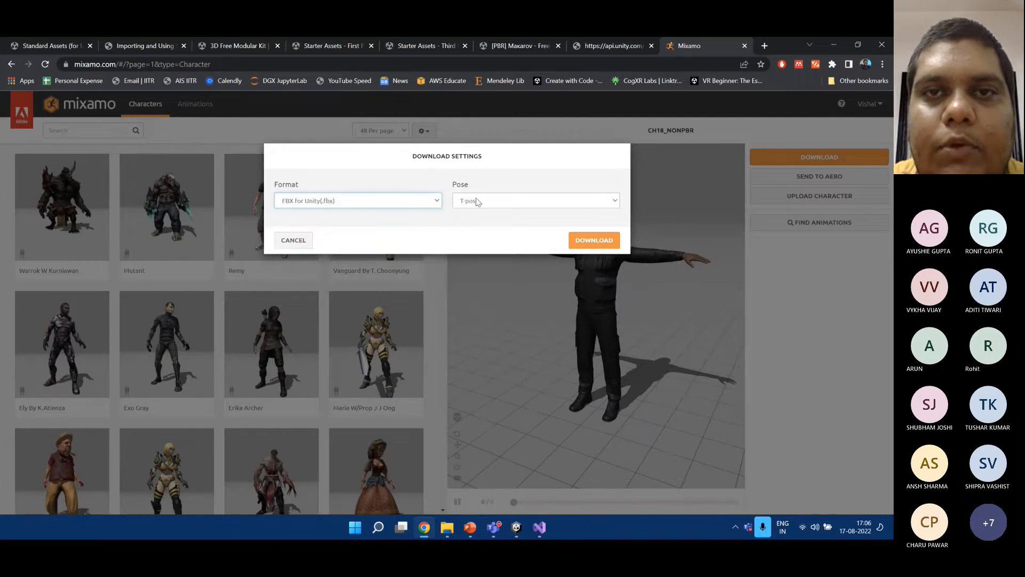
{"action": "left_click", "coordinate": [477, 202]}
{"action": "left_click", "coordinate": [489, 219]}
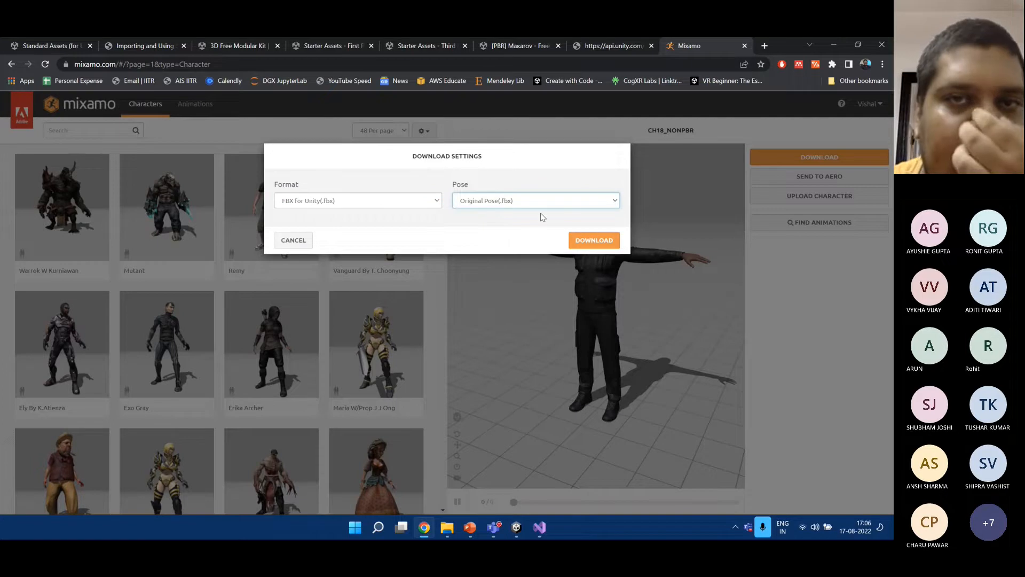
{"action": "left_click", "coordinate": [602, 239]}
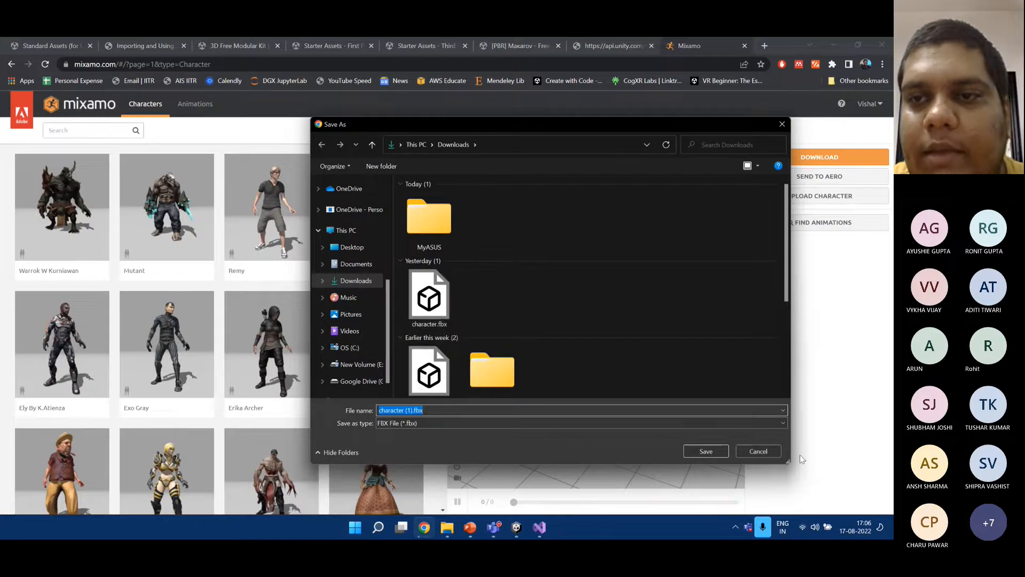
{"action": "left_click", "coordinate": [777, 454]}
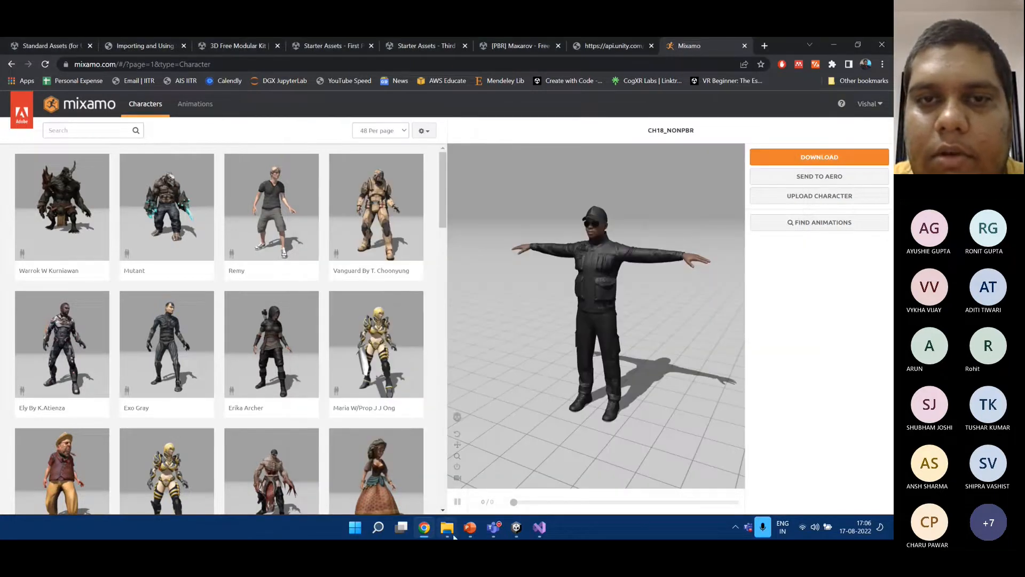
Switch to File Explorer and select the already downloaded character.fbx in the Downloads folder.
{"action": "left_click", "coordinate": [448, 528]}
{"action": "scroll", "coordinate": [104, 233], "scroll_direction": "up", "scroll_amount": 4}
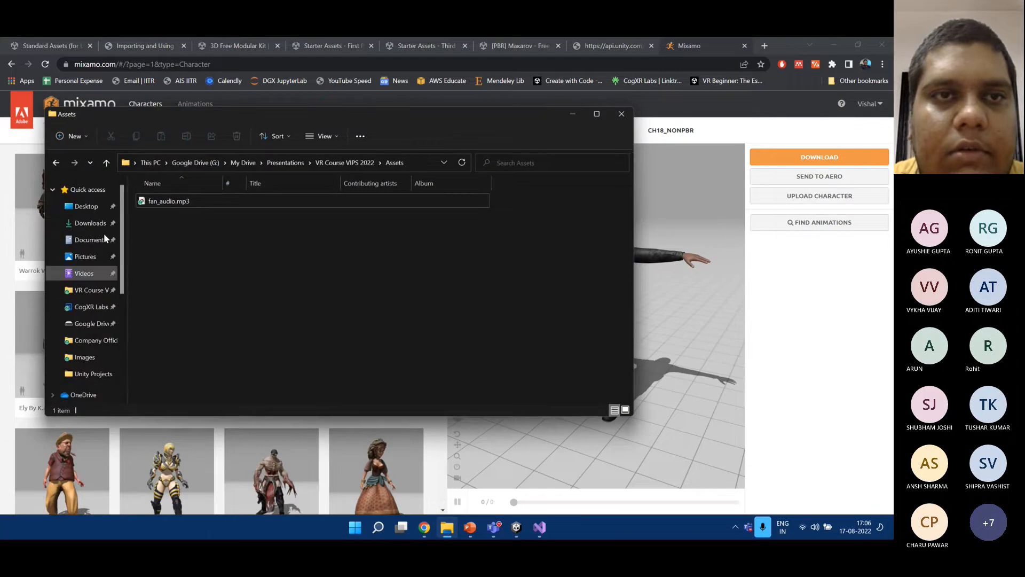
{"action": "left_click", "coordinate": [122, 222]}
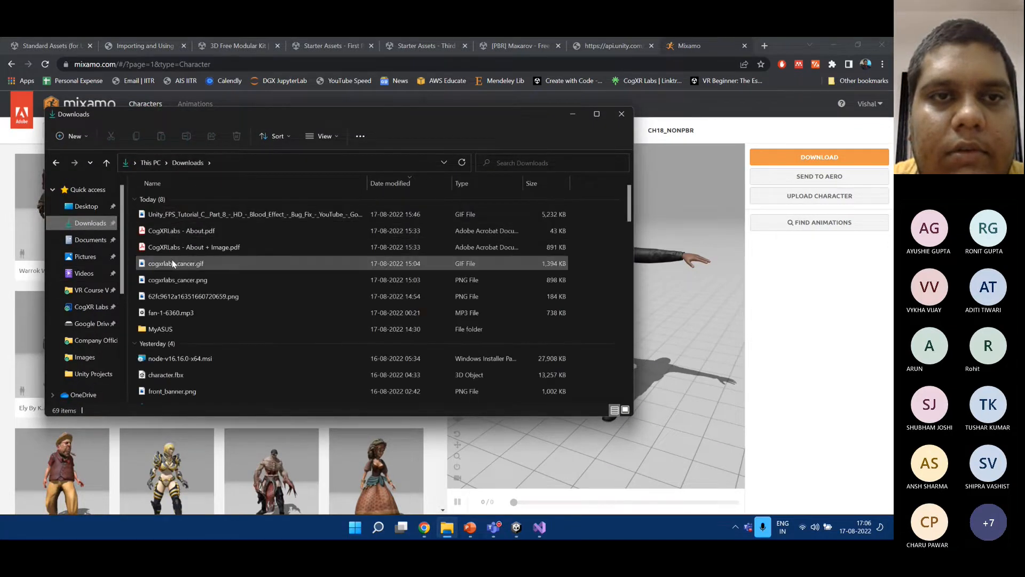
{"action": "scroll", "coordinate": [174, 278], "scroll_direction": "down", "scroll_amount": 3}
{"action": "scroll", "coordinate": [177, 320], "scroll_direction": "down", "scroll_amount": 1}
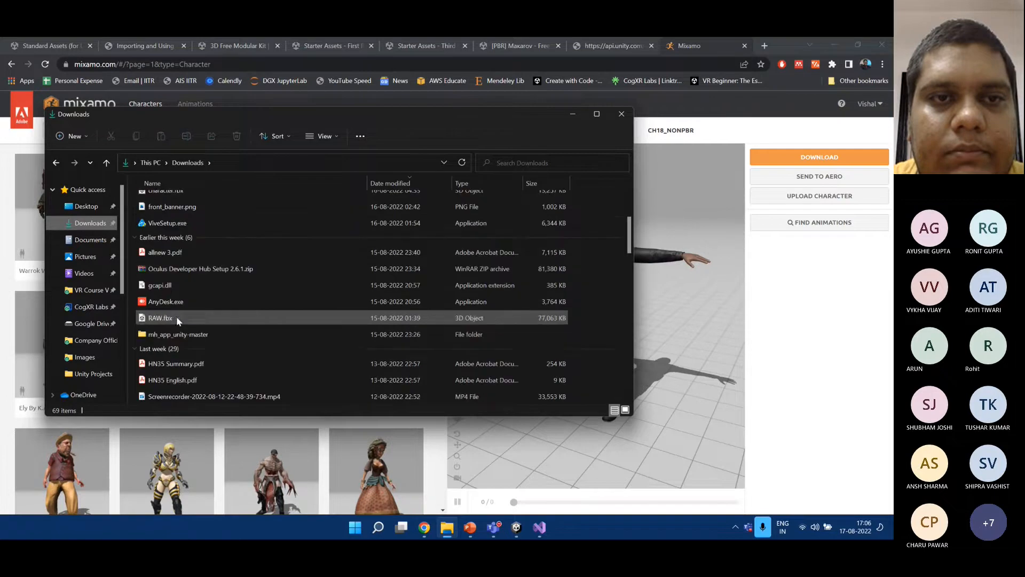
{"action": "scroll", "coordinate": [176, 310], "scroll_direction": "up", "scroll_amount": 2}
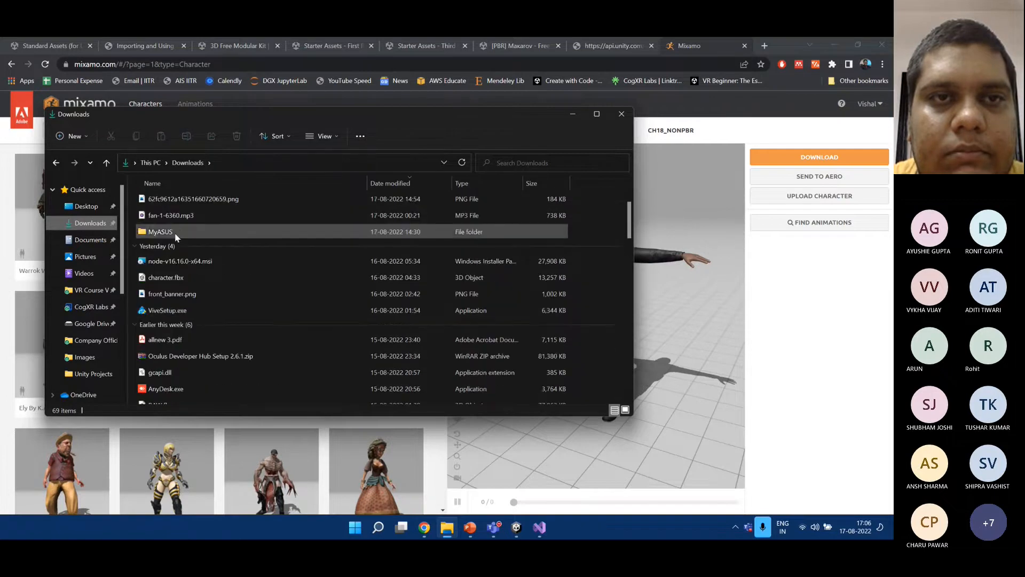
{"action": "left_click", "coordinate": [175, 278]}
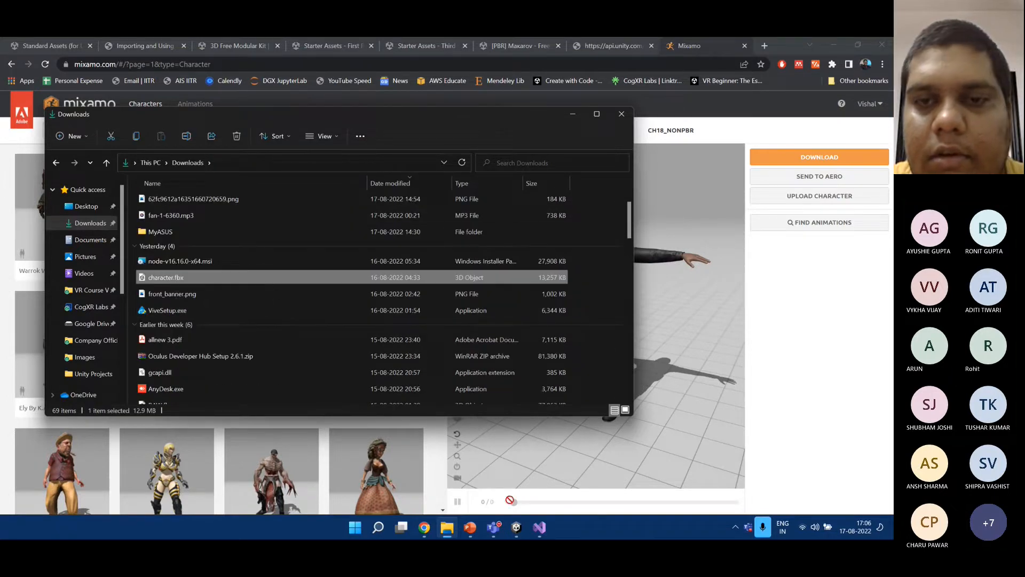
Switch to Unity, create a folder named 3D Models in the project's Assets, and open it.
{"action": "left_click", "coordinate": [517, 527]}
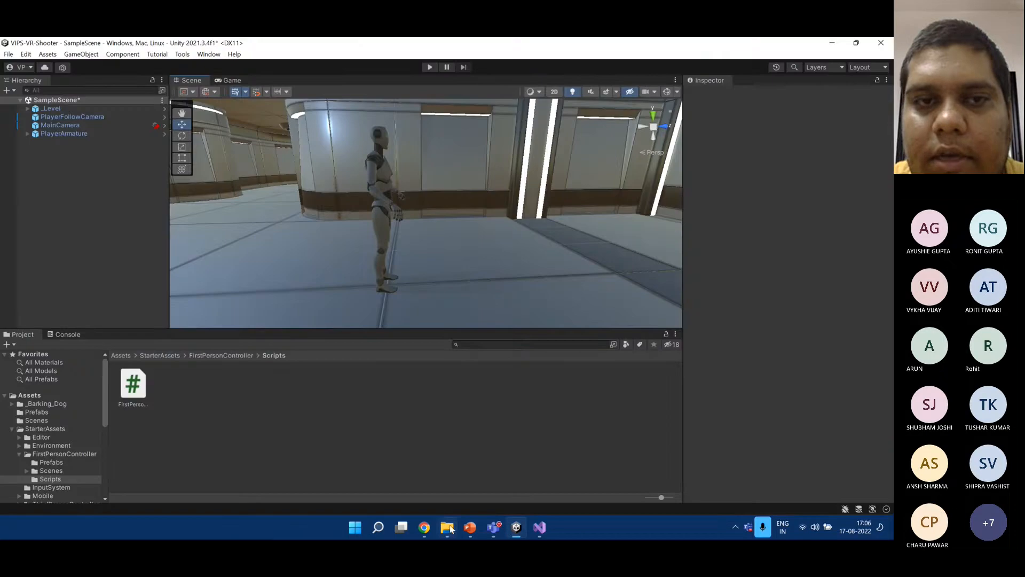
{"action": "left_click", "coordinate": [127, 355]}
{"action": "right_click", "coordinate": [319, 437]}
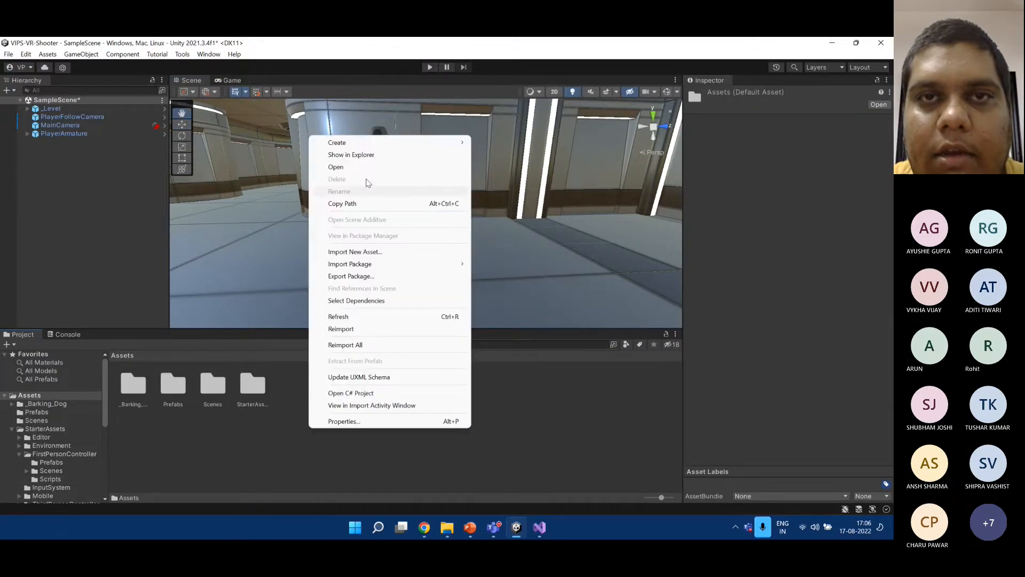
{"action": "mouse_move", "coordinate": [408, 143]}
{"action": "left_click", "coordinate": [499, 58]}
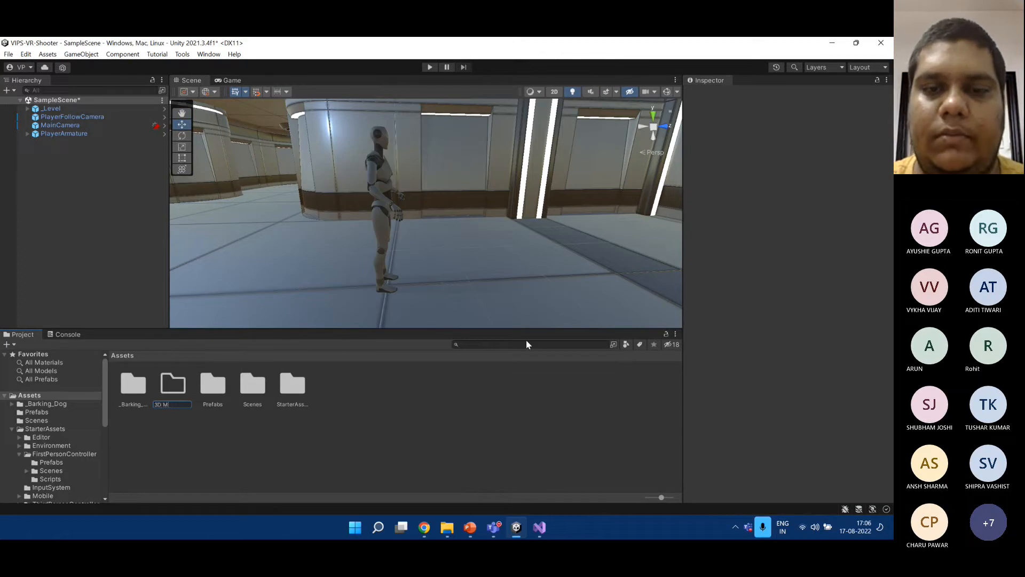
{"action": "type", "text": "3D Models"}
{"action": "key", "text": "Return"}
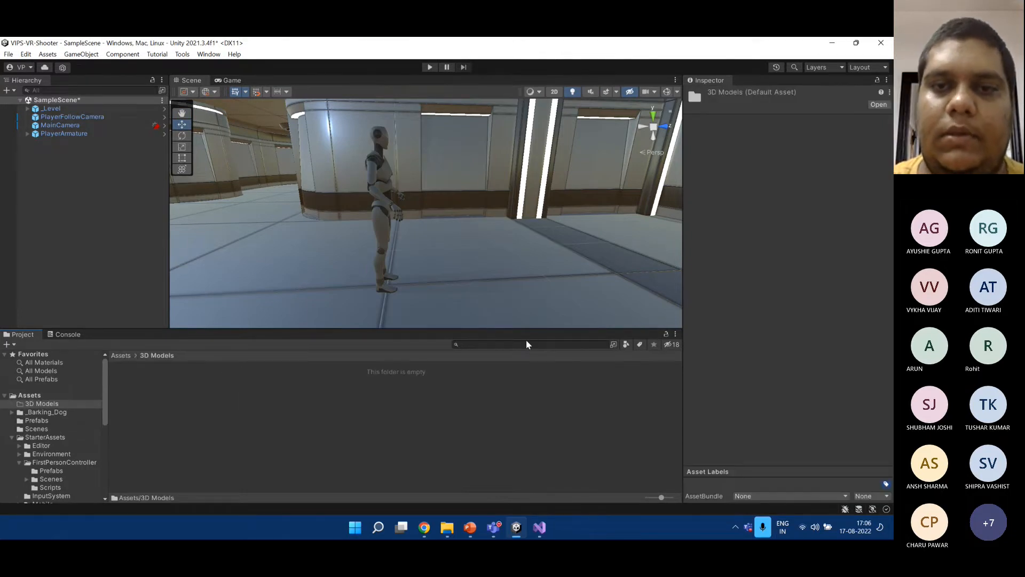
Import character.fbx from the Downloads folder into 3D Models and inspect the imported model's sub-assets.
{"action": "left_click", "coordinate": [447, 527]}
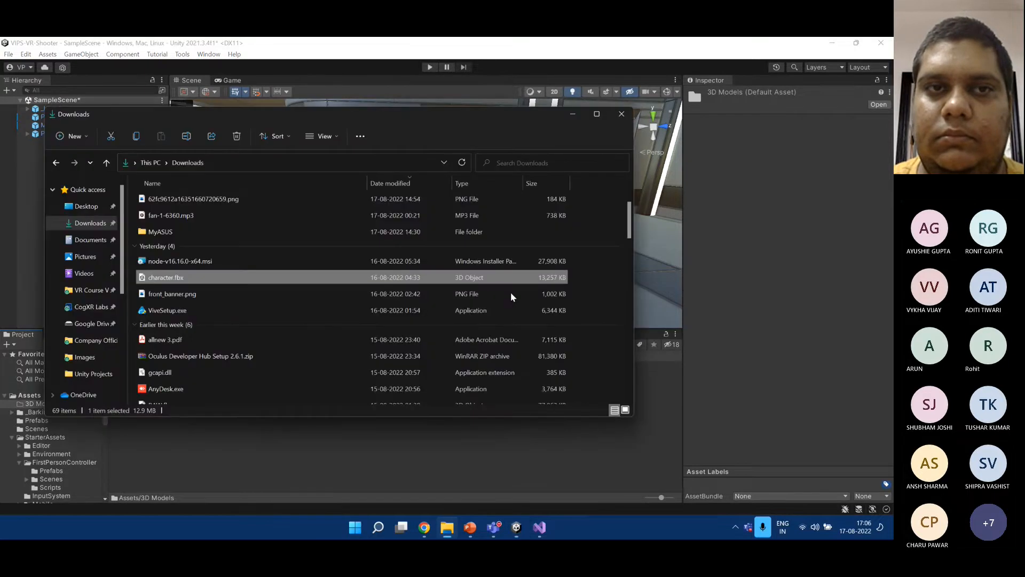
{"action": "left_click_drag", "start_coordinate": [187, 282], "coordinate": [219, 483]}
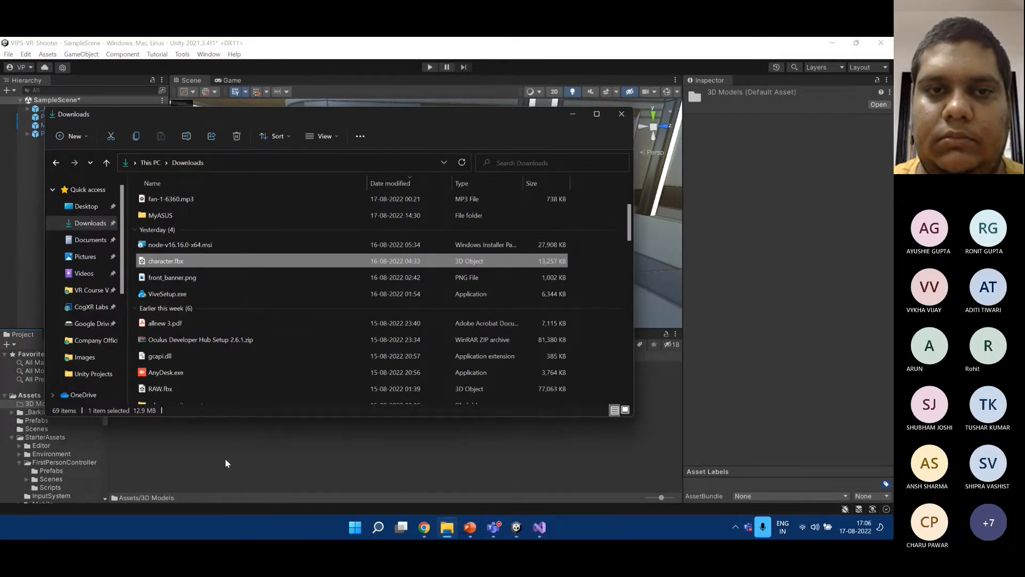
{"action": "left_click", "coordinate": [572, 116]}
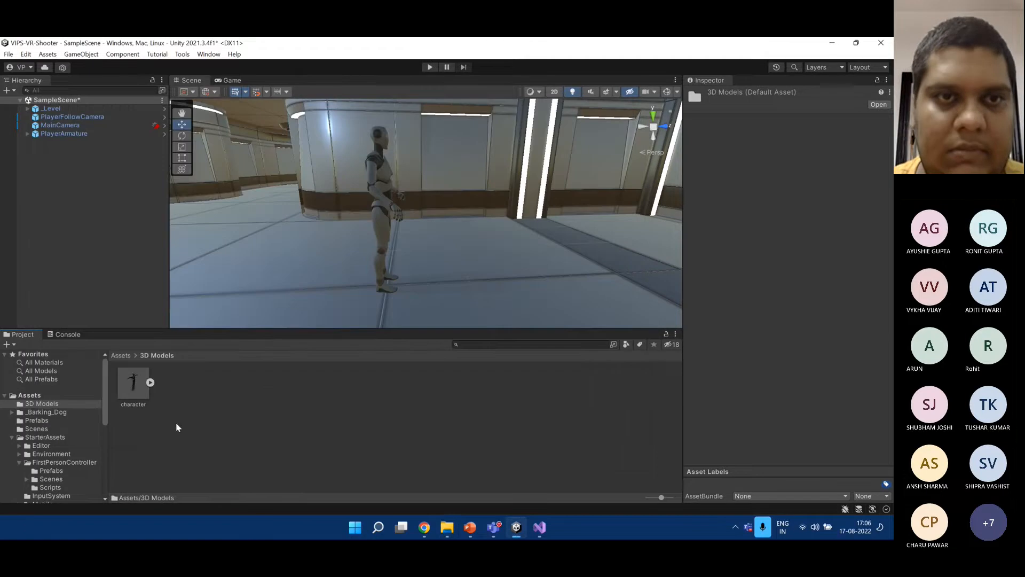
{"action": "left_click", "coordinate": [137, 393]}
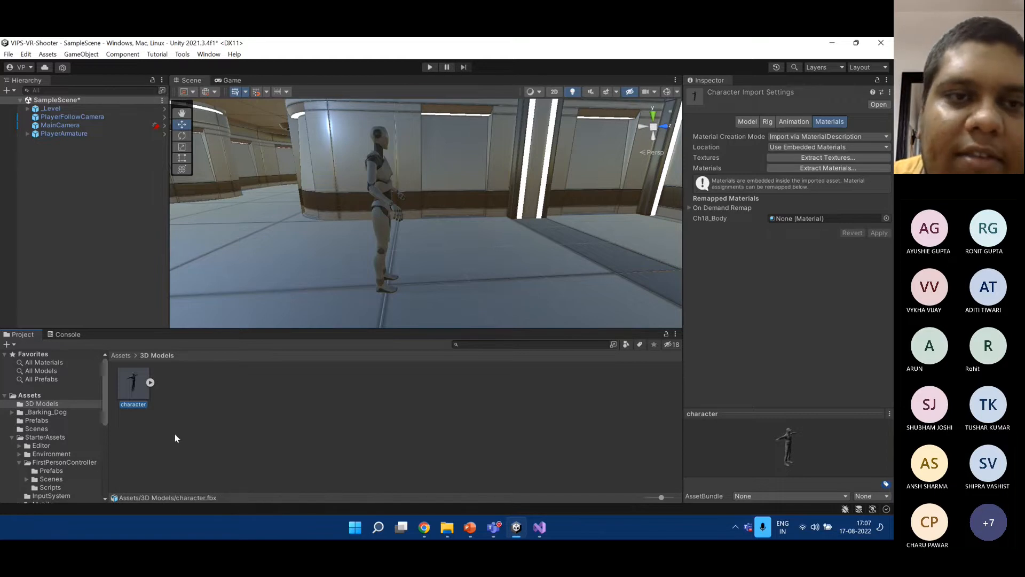
{"action": "left_click", "coordinate": [150, 382]}
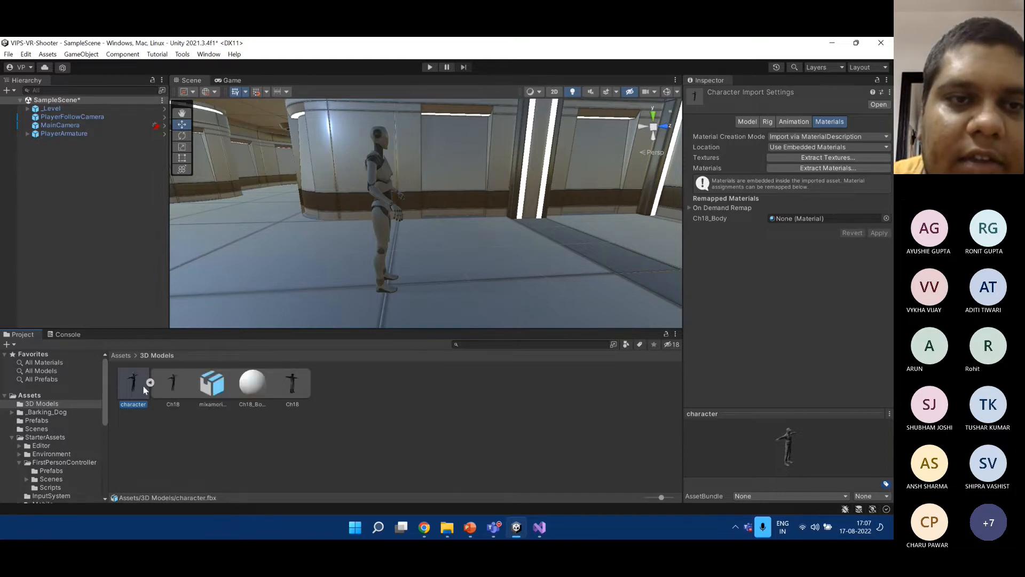
{"action": "left_click", "coordinate": [150, 382]}
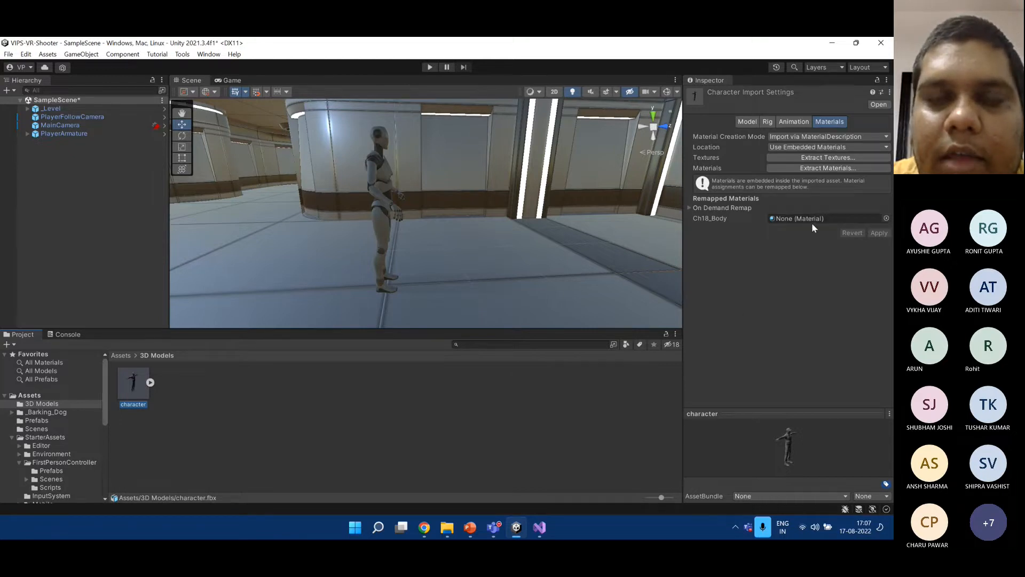
Extract the character's embedded materials into a new folder named Mat inside 3D Models.
{"action": "left_click", "coordinate": [821, 169]}
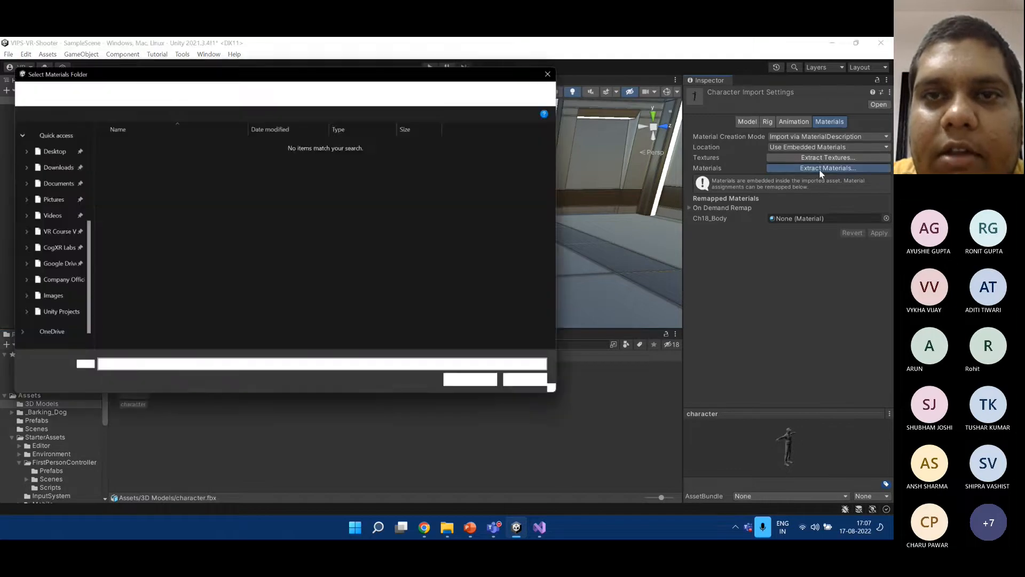
{"action": "right_click", "coordinate": [275, 180]}
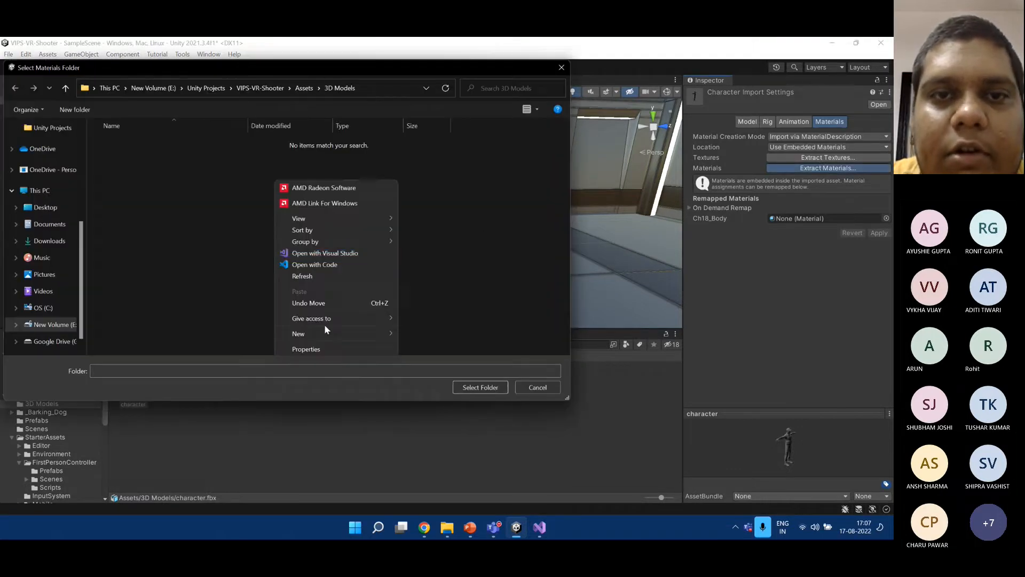
{"action": "mouse_move", "coordinate": [325, 334]}
{"action": "left_click", "coordinate": [422, 334]}
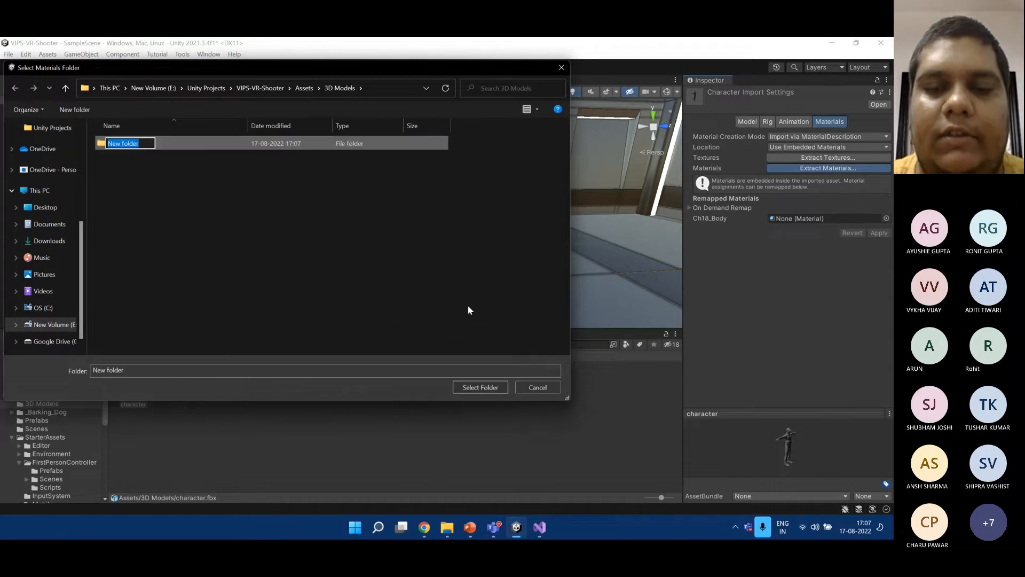
{"action": "type", "text": "Mat"}
{"action": "key", "text": "Return"}
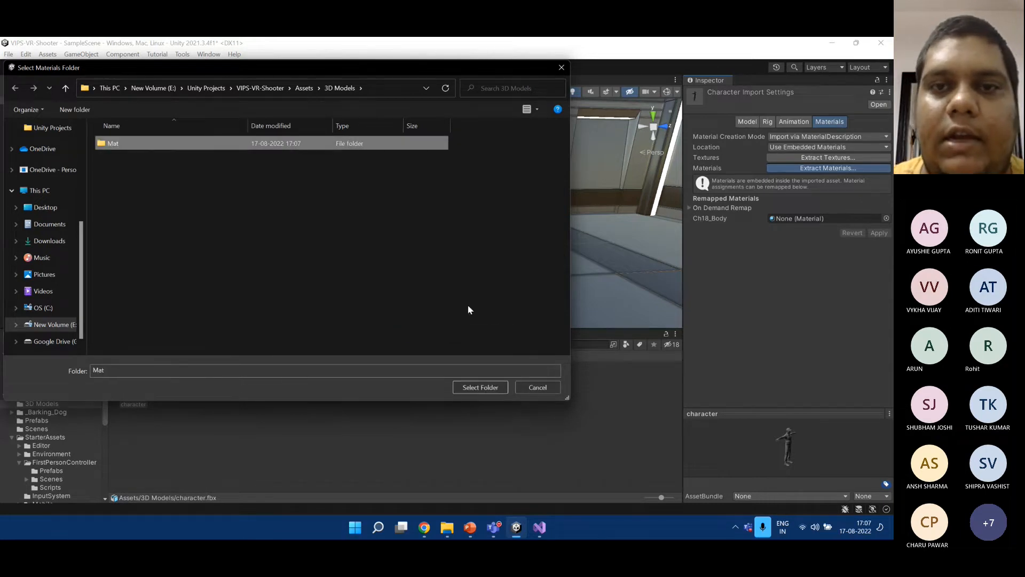
{"action": "left_click", "coordinate": [477, 388]}
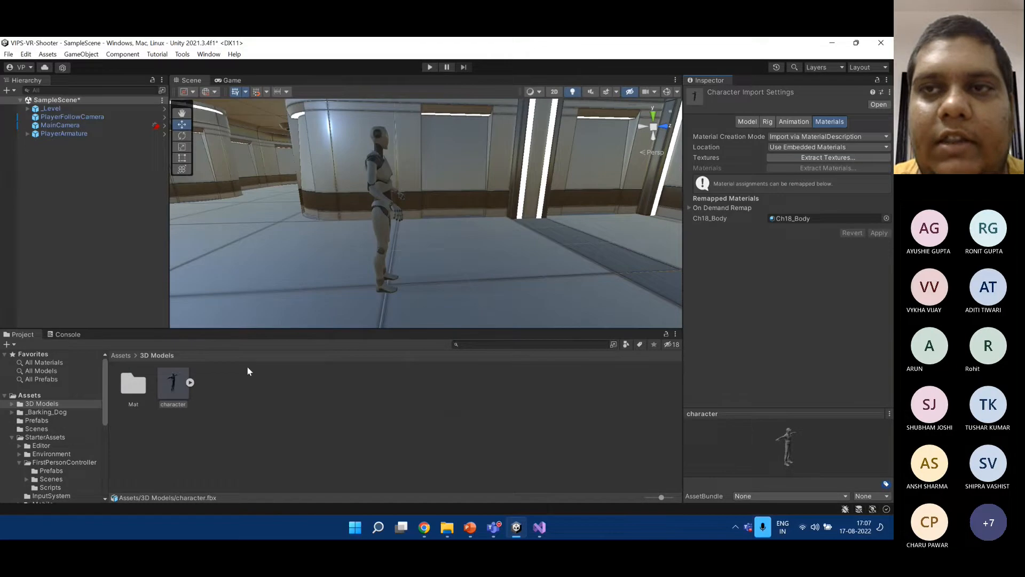
Extract the character's textures into a new folder named Tex inside 3D Models.
{"action": "left_click", "coordinate": [823, 158]}
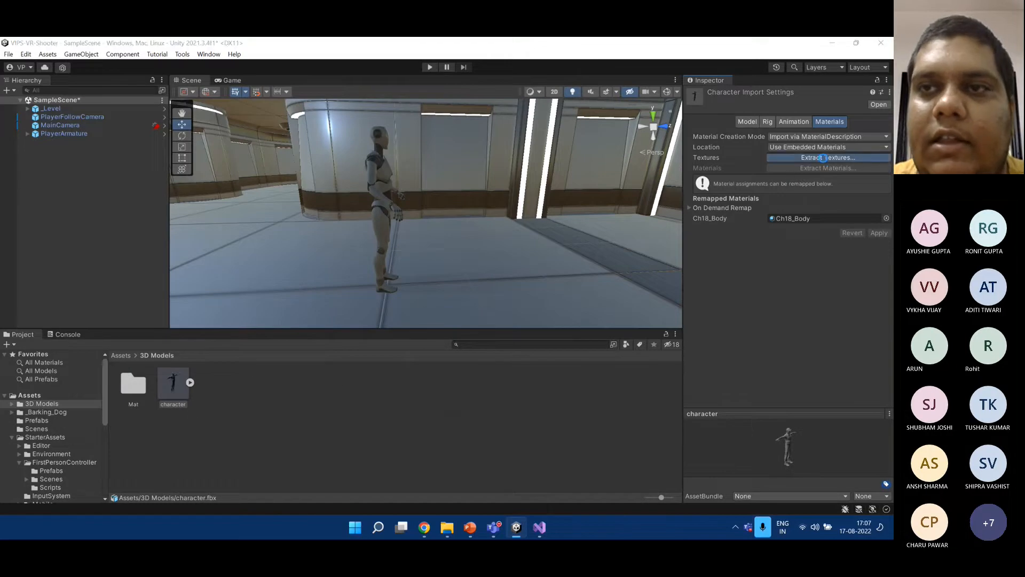
{"action": "right_click", "coordinate": [167, 181]}
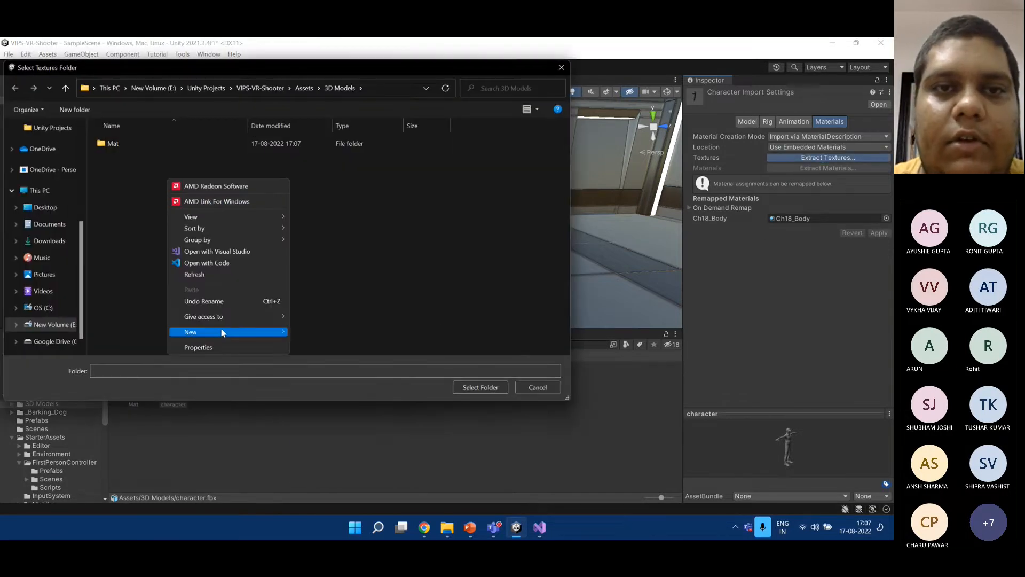
{"action": "mouse_move", "coordinate": [223, 334]}
{"action": "left_click", "coordinate": [325, 332]}
{"action": "type", "text": "Tex"}
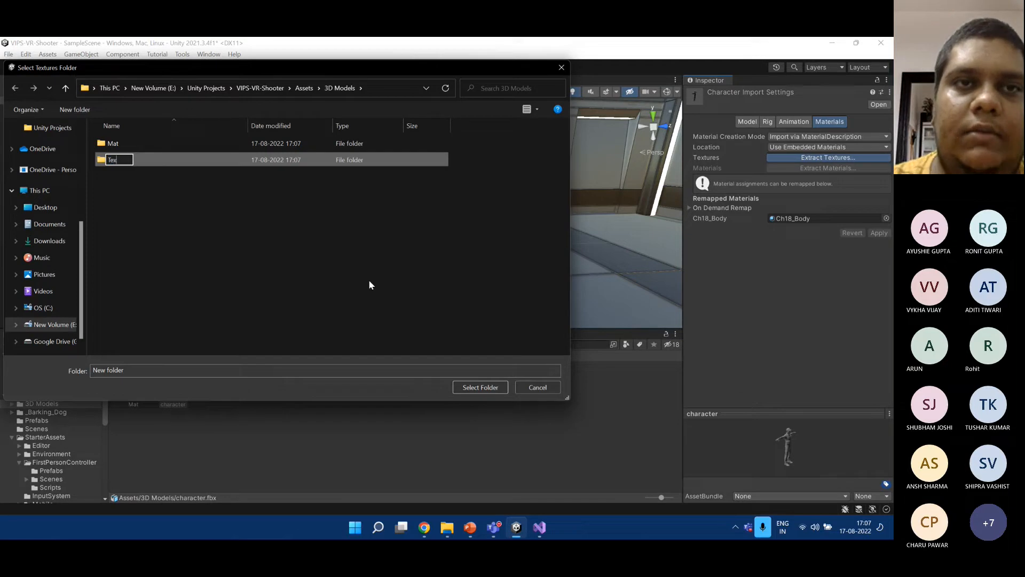
{"action": "key", "text": "Return"}
{"action": "key", "text": "Return"}
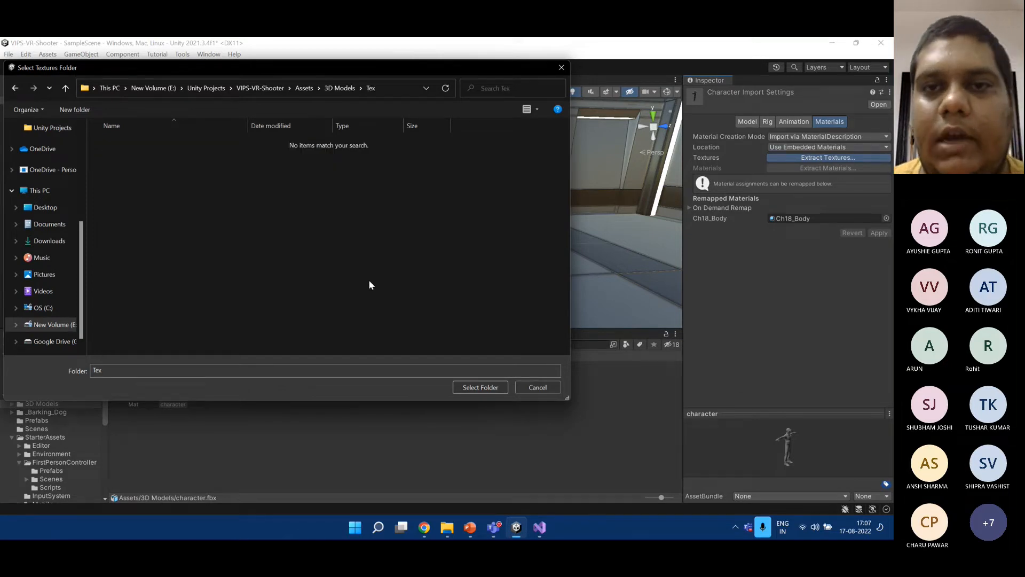
{"action": "left_click", "coordinate": [465, 387]}
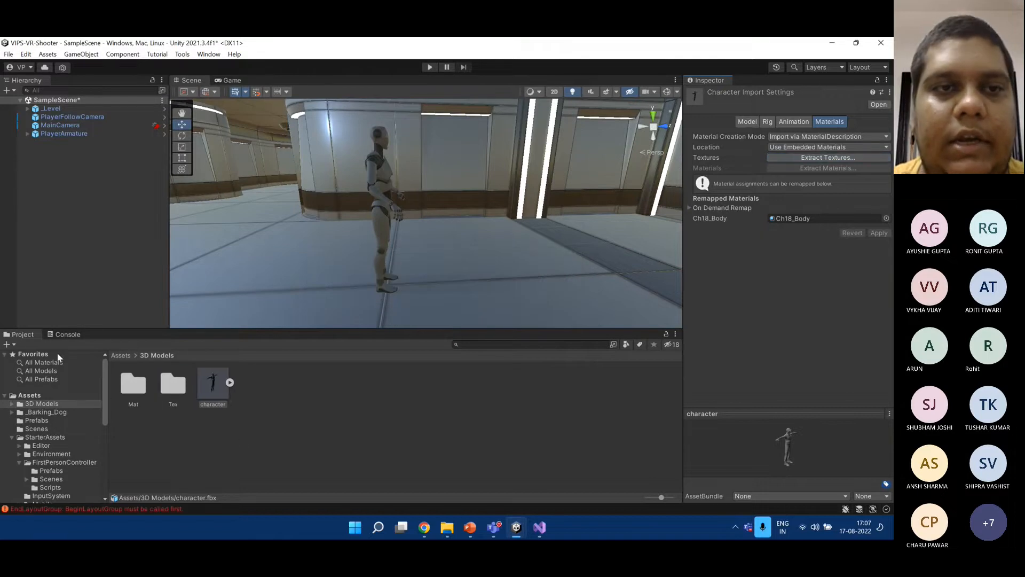
Clear the console messages and return to the project's 3D Models folder.
{"action": "left_click", "coordinate": [66, 335]}
{"action": "left_click", "coordinate": [14, 346]}
{"action": "left_click", "coordinate": [21, 335]}
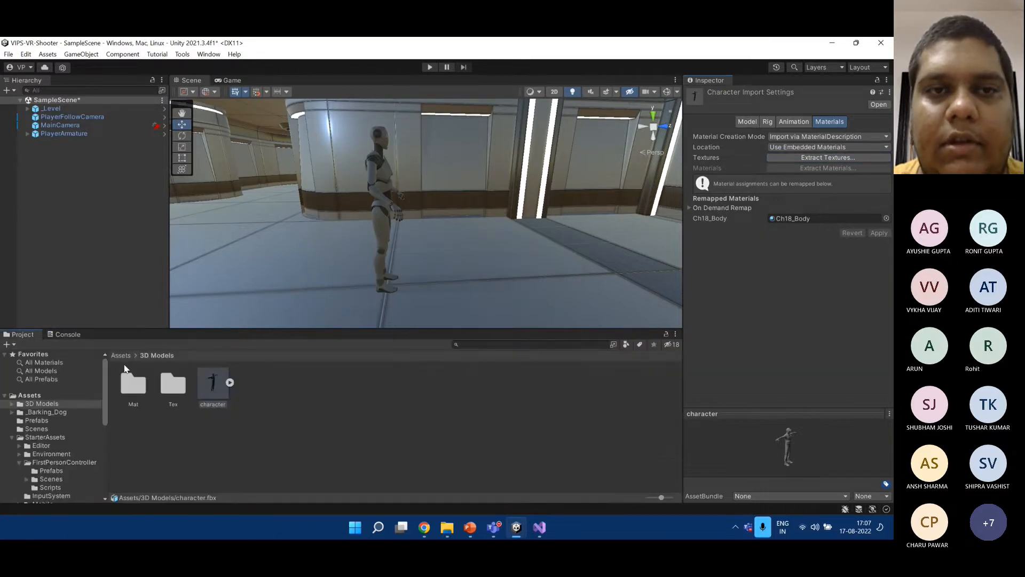
Place the character model in the scene beside PlayerArmature and delete it again.
{"action": "left_click_drag", "start_coordinate": [214, 383], "coordinate": [251, 304]}
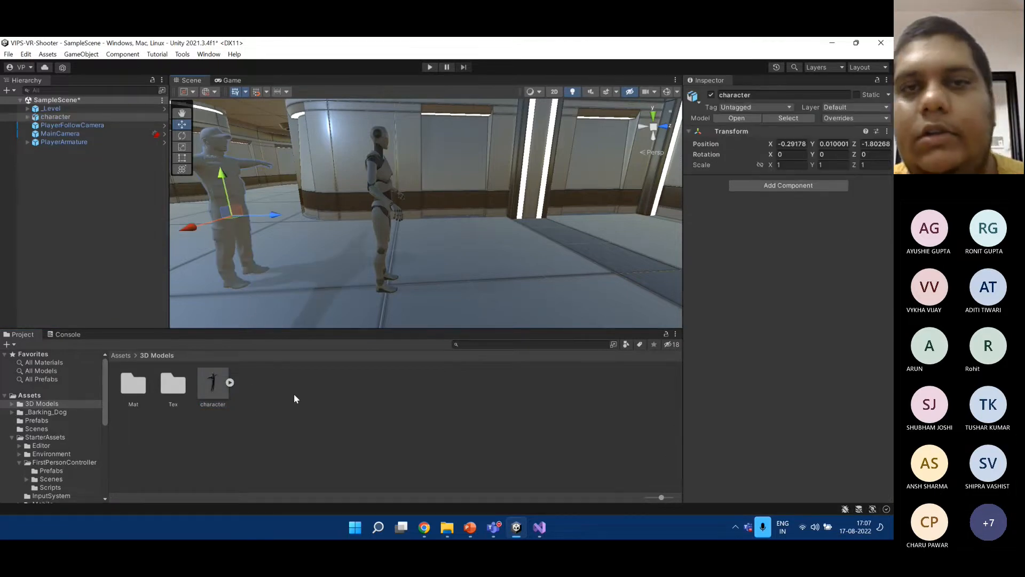
{"action": "left_click", "coordinate": [109, 116]}
{"action": "key", "text": "Delete"}
Reselect the character asset and check its material location options, keeping Use Embedded Materials.
{"action": "left_click", "coordinate": [213, 383]}
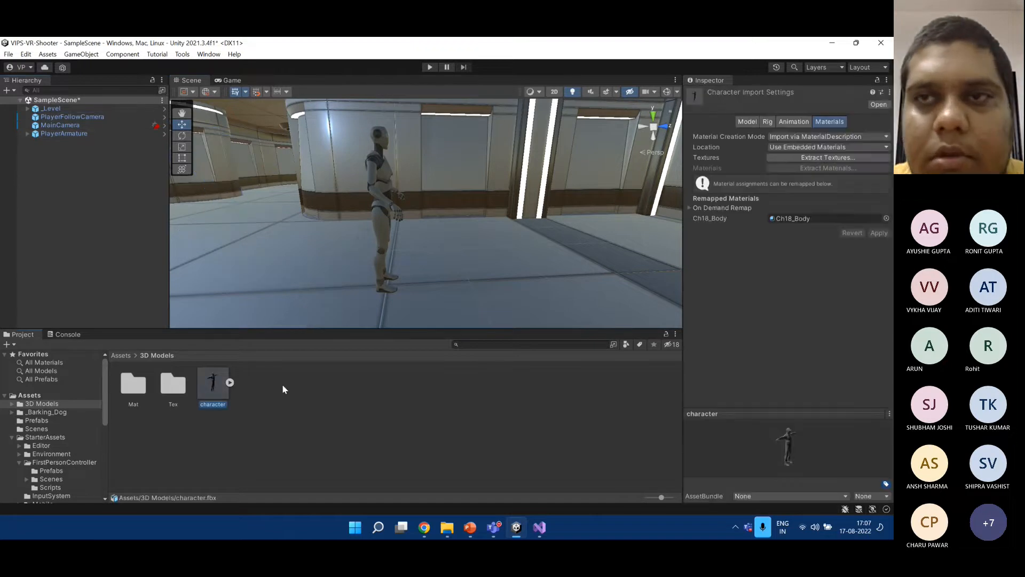
{"action": "left_click", "coordinate": [830, 147]}
{"action": "left_click", "coordinate": [830, 172]}
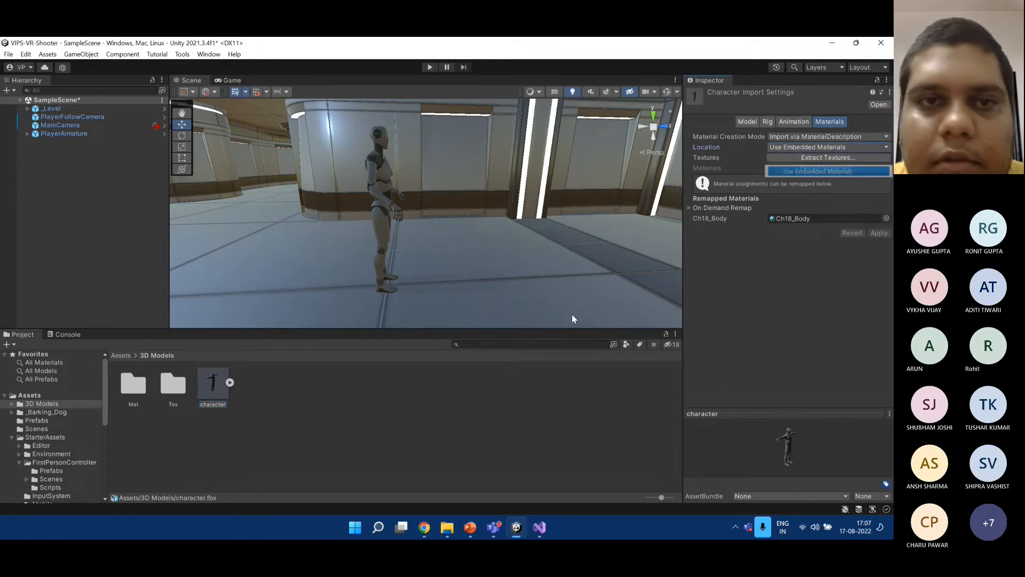
Examine the contents of the Tex and Mat folders and the character model's sub-assets in 3D Models.
{"action": "left_click", "coordinate": [229, 382]}
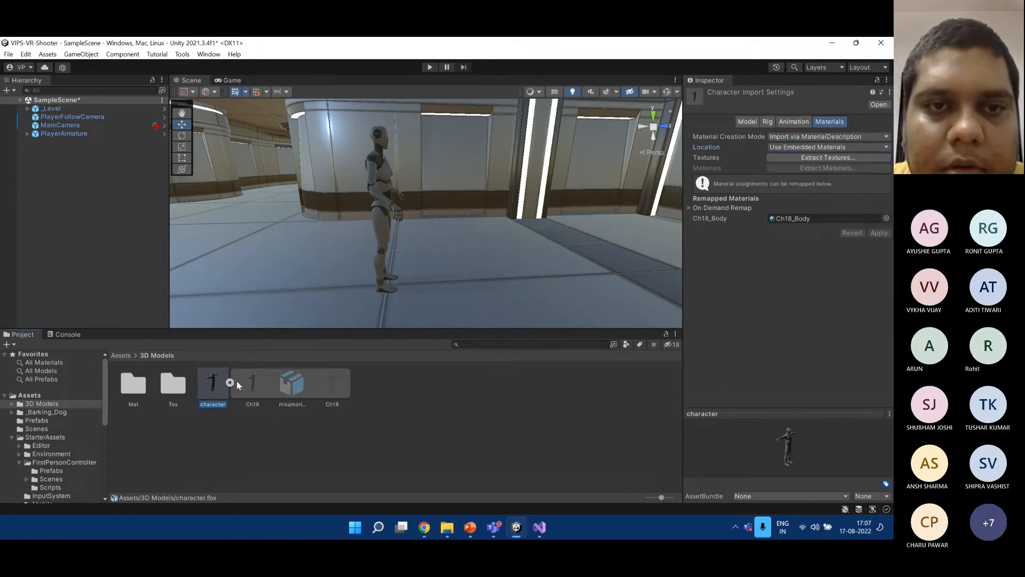
{"action": "double_click", "coordinate": [168, 386]}
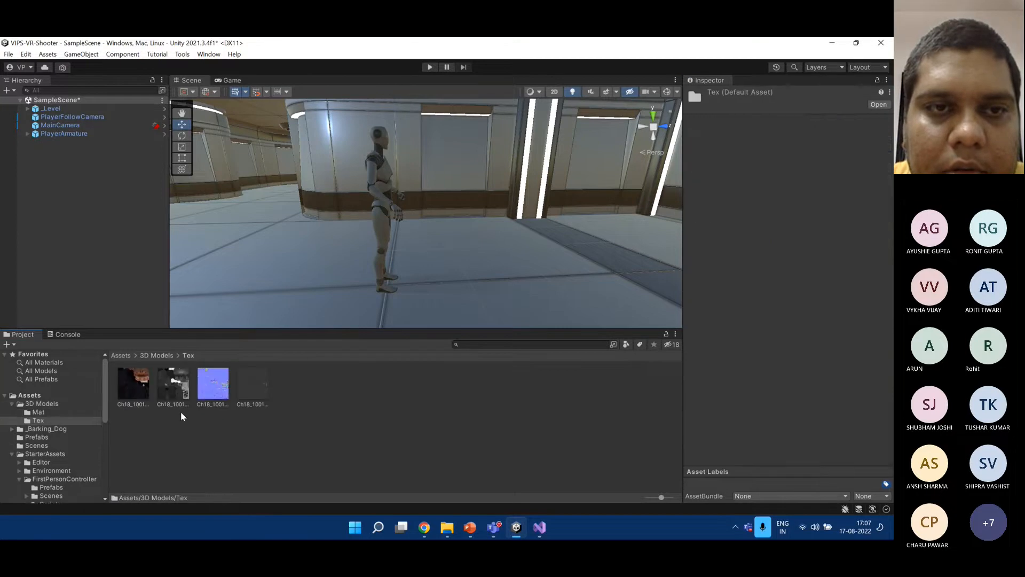
{"action": "left_click", "coordinate": [166, 354]}
{"action": "double_click", "coordinate": [134, 383]}
{"action": "left_click", "coordinate": [136, 385]}
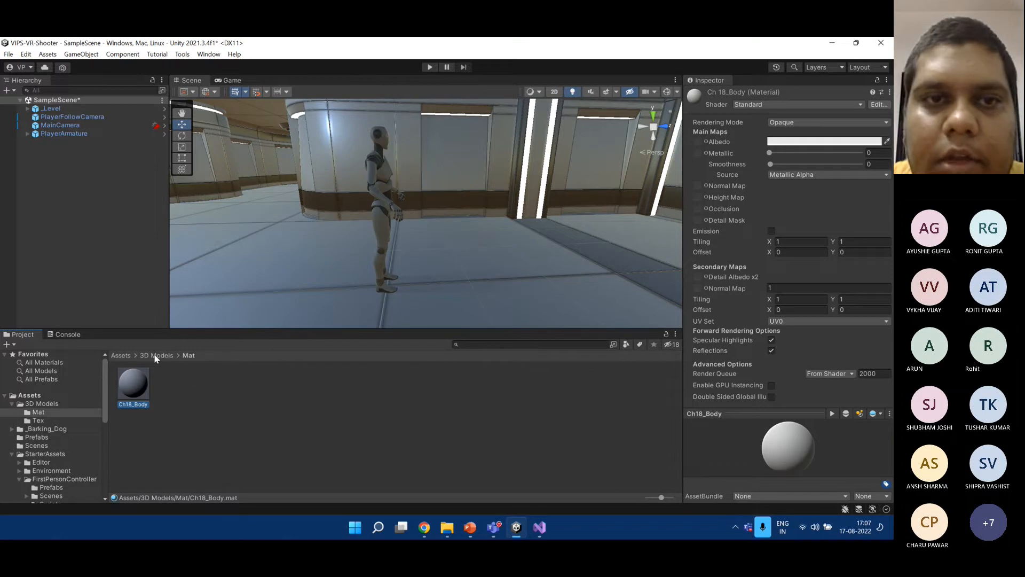
{"action": "left_click", "coordinate": [154, 355]}
{"action": "double_click", "coordinate": [174, 383]}
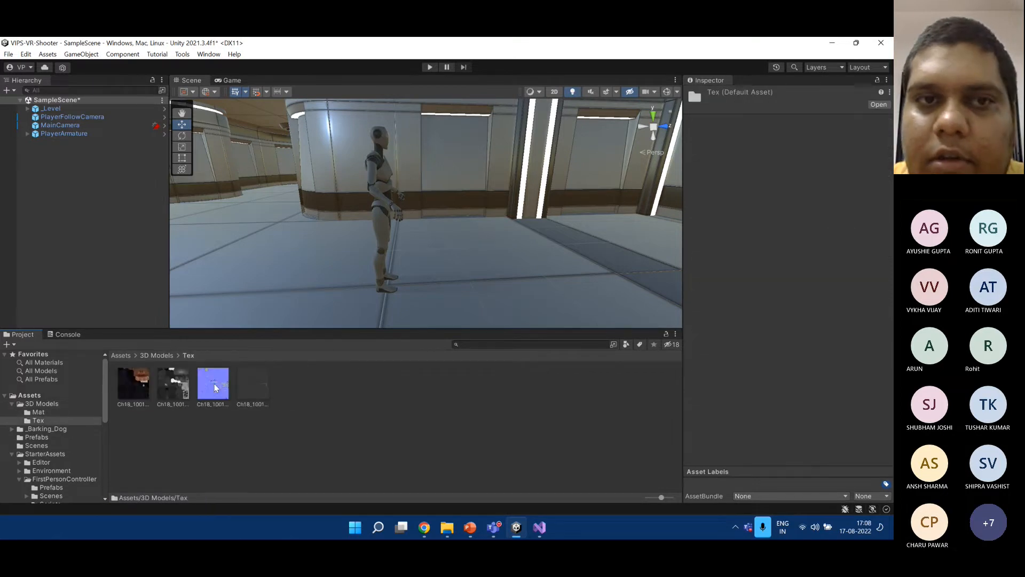
{"action": "left_click", "coordinate": [162, 357]}
{"action": "left_click", "coordinate": [212, 384]}
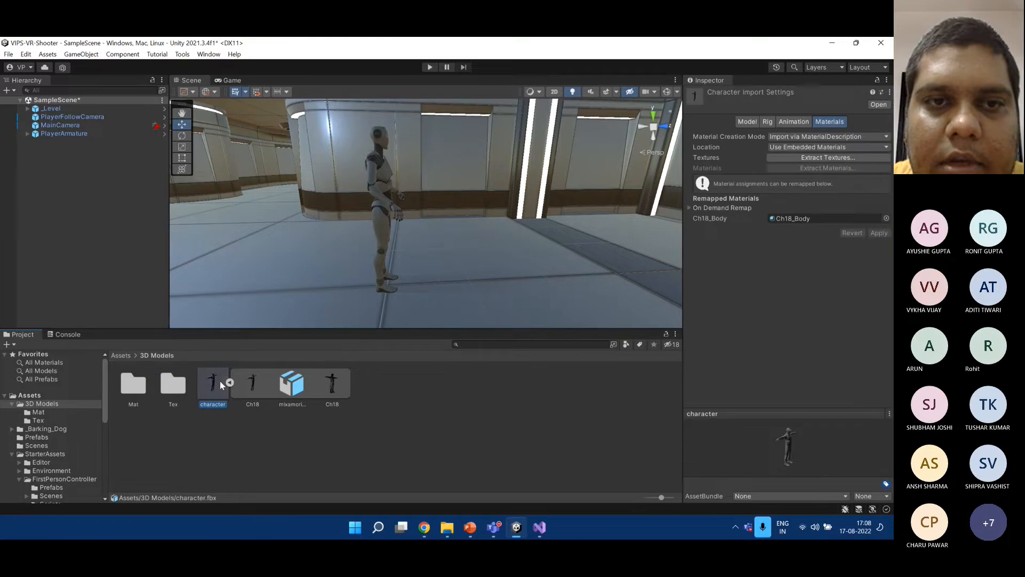
{"action": "left_click", "coordinate": [229, 382]}
Lock the Inspector on the Ch18_Body material and assign the Ch18_1001_Diffuse texture to its Albedo map.
{"action": "left_click", "coordinate": [149, 395]}
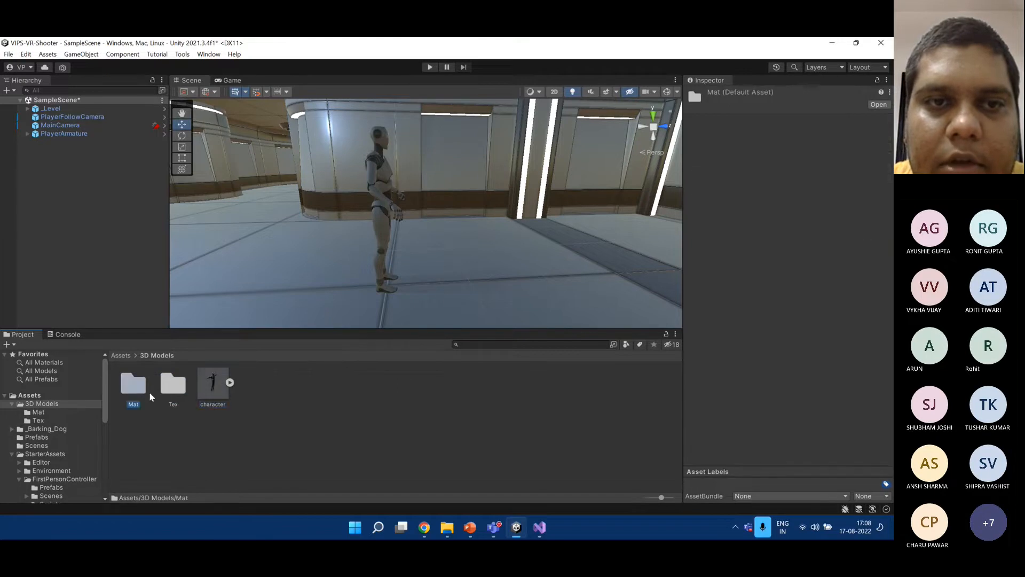
{"action": "double_click", "coordinate": [144, 391]}
{"action": "left_click", "coordinate": [143, 382]}
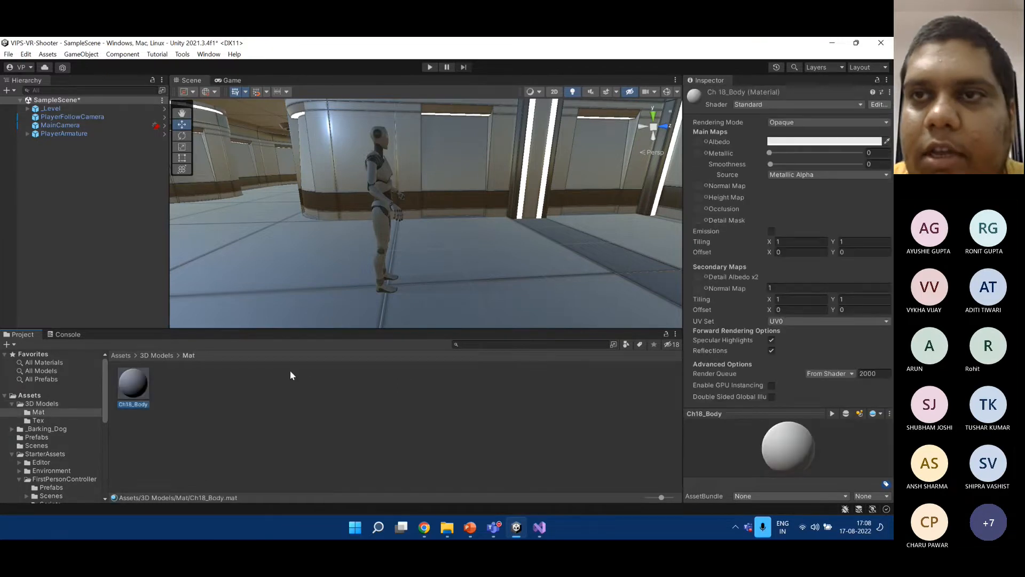
{"action": "left_click", "coordinate": [877, 80]}
{"action": "left_click", "coordinate": [168, 355]}
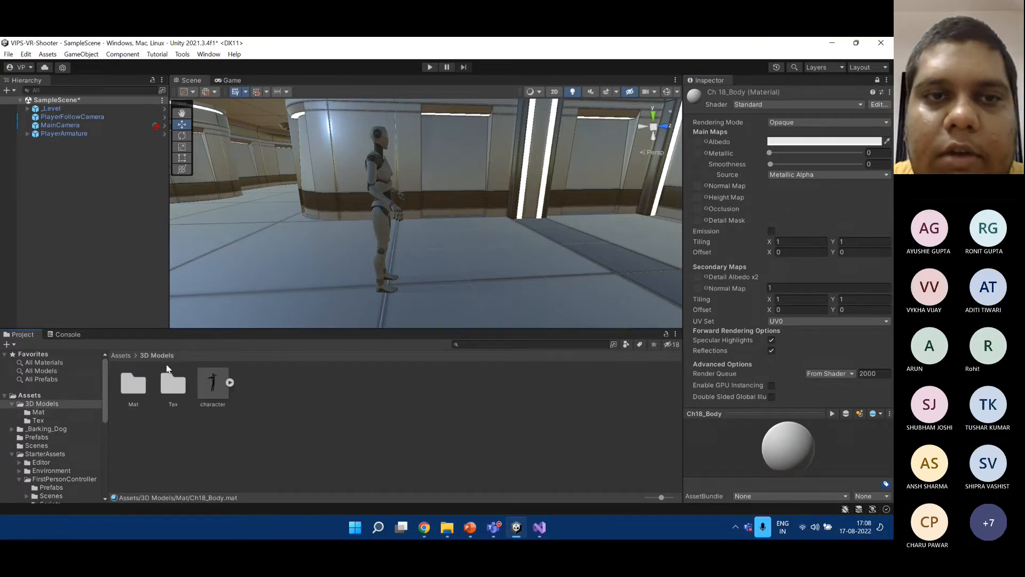
{"action": "double_click", "coordinate": [163, 396]}
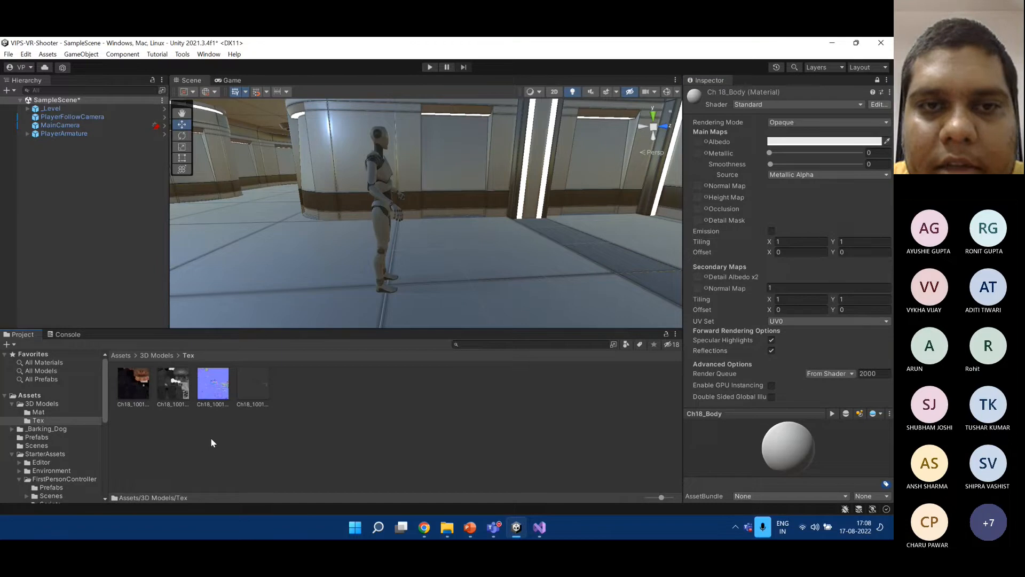
{"action": "left_click_drag", "start_coordinate": [136, 380], "coordinate": [695, 140]}
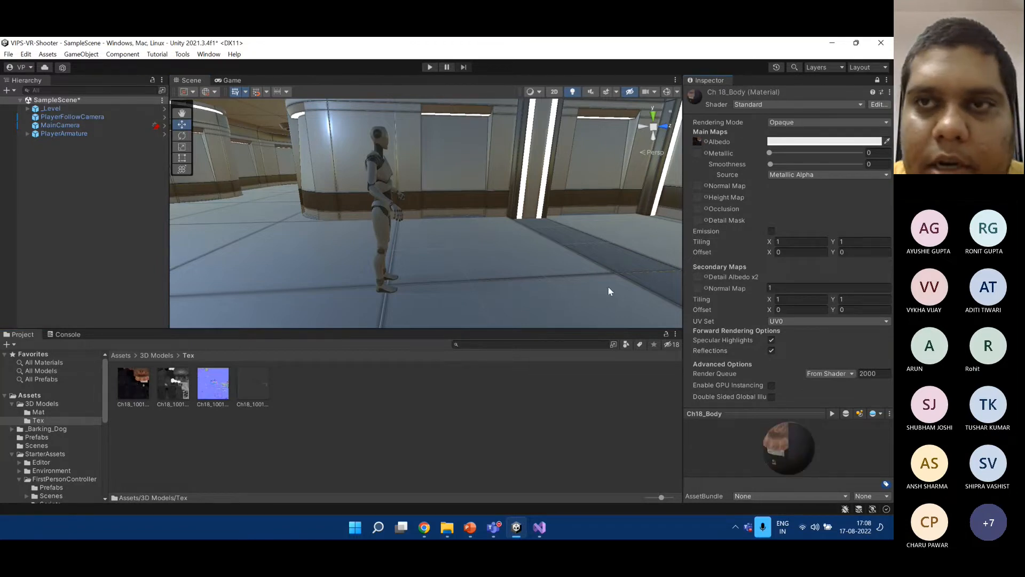
Assign the Ch18_1001_Normal texture to the material's Normal Map and fix its texture type as a normal map.
{"action": "left_click", "coordinate": [213, 383]}
{"action": "left_click_drag", "start_coordinate": [213, 383], "coordinate": [697, 187]}
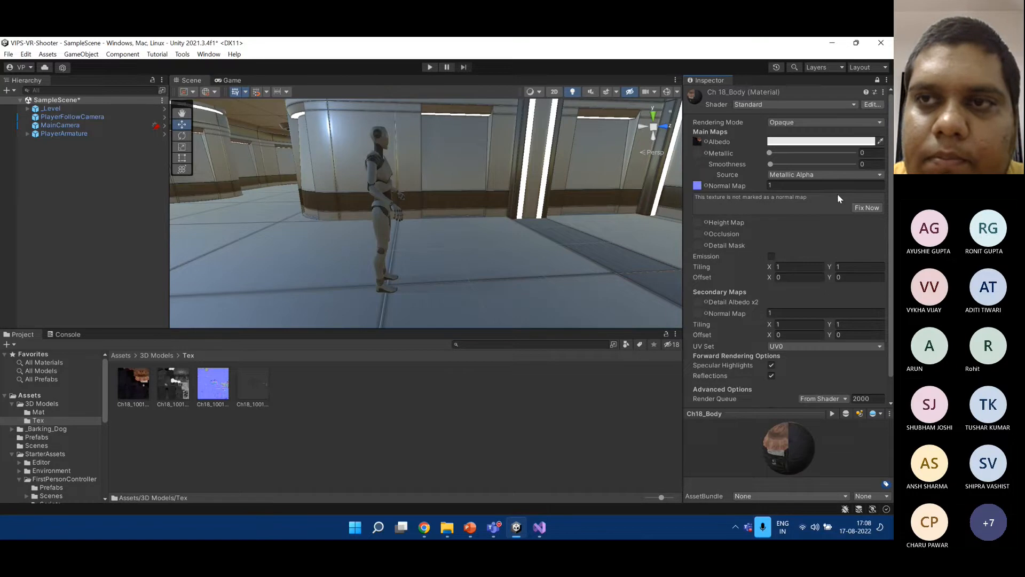
{"action": "left_click", "coordinate": [866, 207]}
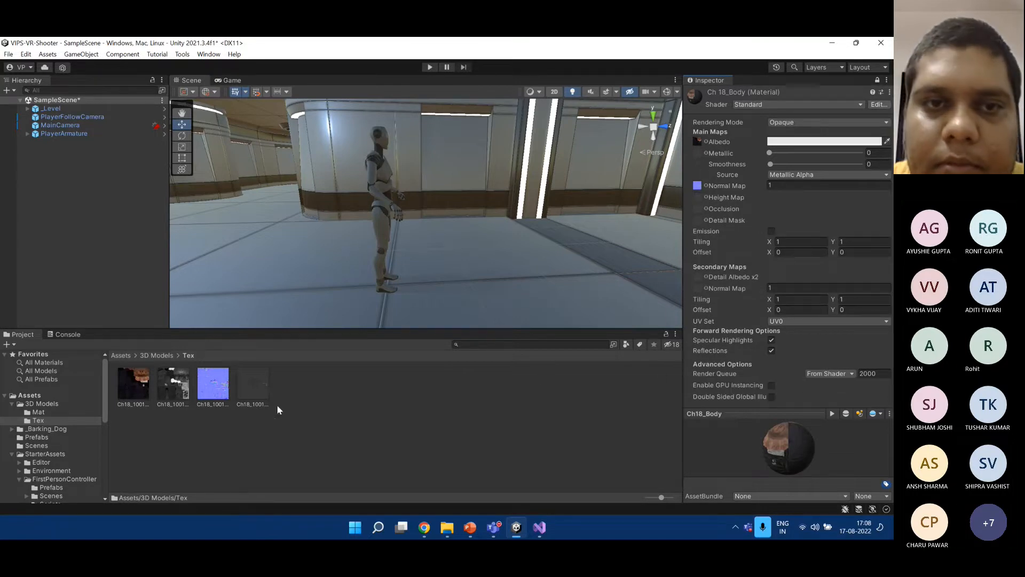
Assign the Ch18_1001_Glossiness texture to the Metallic map of the Ch18_Body material.
{"action": "left_click", "coordinate": [247, 384]}
{"action": "left_click", "coordinate": [210, 387]}
{"action": "left_click", "coordinate": [167, 388]}
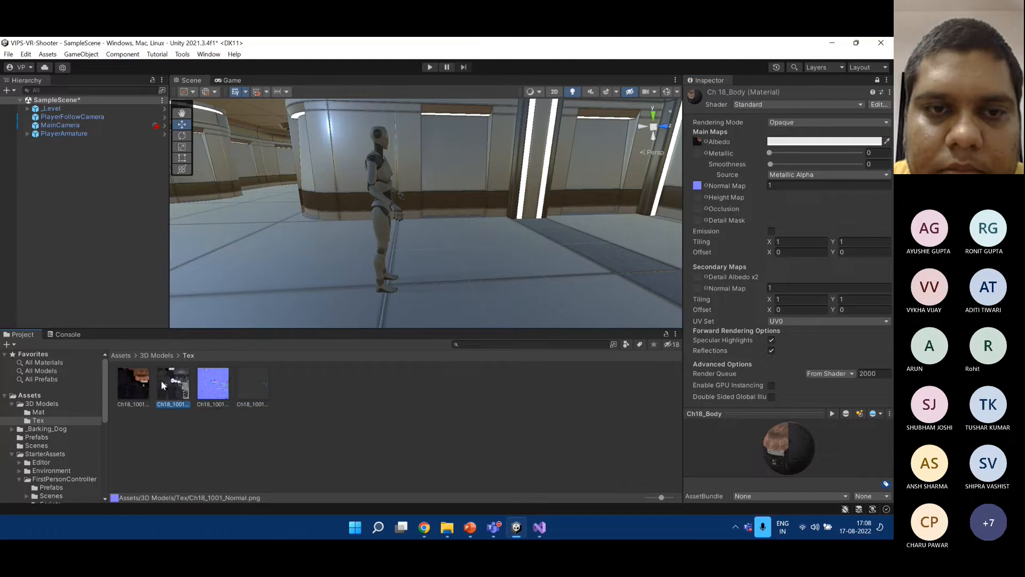
{"action": "left_click_drag", "start_coordinate": [171, 388], "coordinate": [721, 153]}
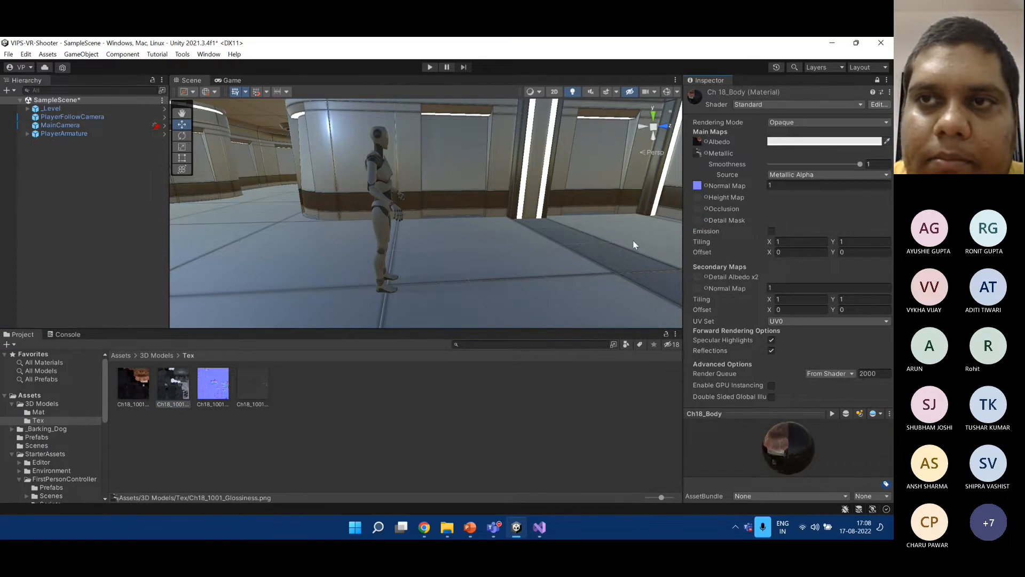
Place the character model in the scene beside PlayerArmature, set the Ch18_Body material's Smoothness to 0, and save.
{"action": "left_click", "coordinate": [149, 356]}
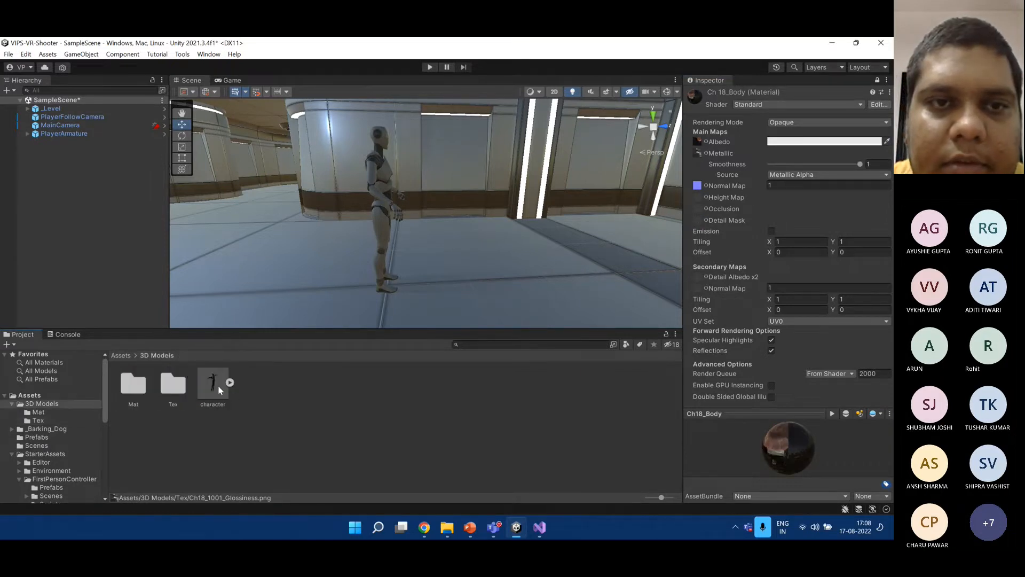
{"action": "left_click_drag", "start_coordinate": [218, 386], "coordinate": [251, 263]}
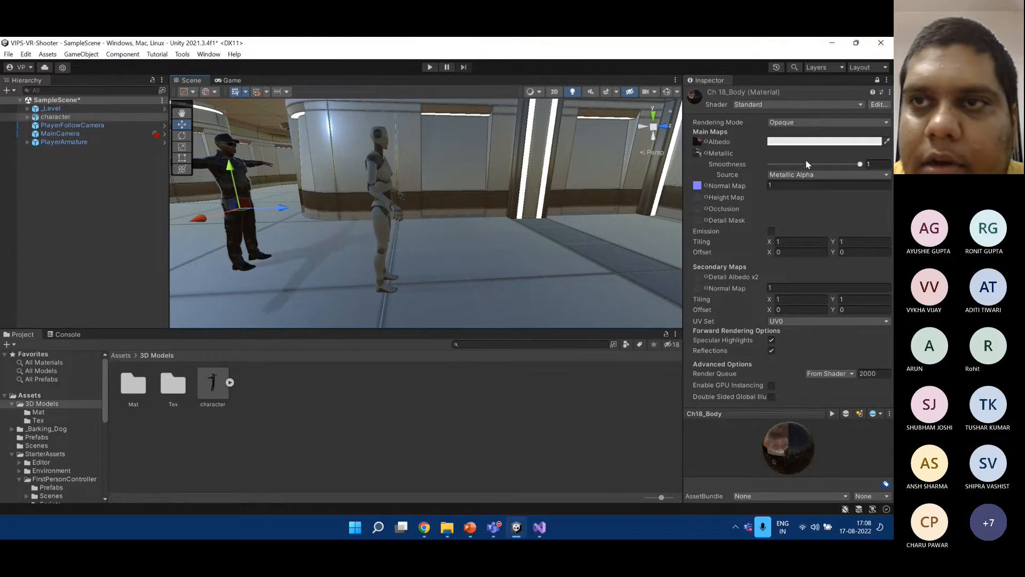
{"action": "left_click_drag", "start_coordinate": [807, 161], "coordinate": [768, 164]}
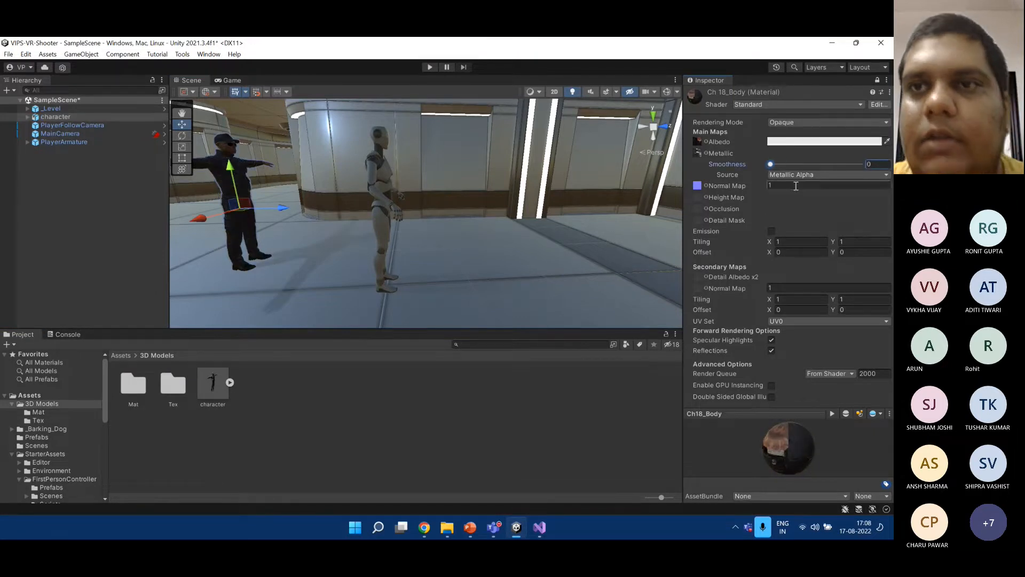
{"action": "key", "text": "ctrl+s"}
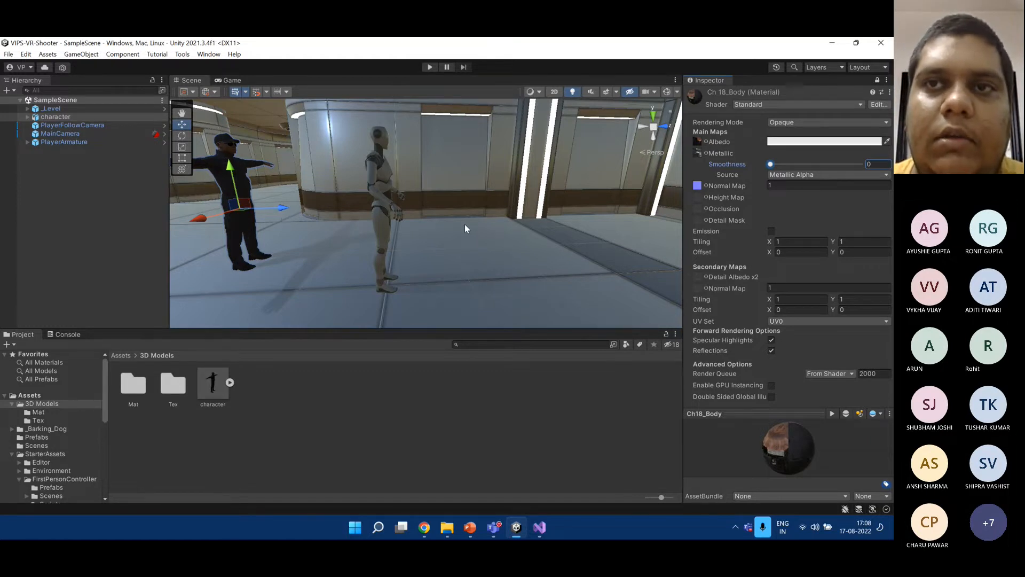
Inspect the textured character up close in the scene and delete it from the scene.
{"action": "key", "text": "w"}
{"action": "right_click_drag", "start_coordinate": [328, 177], "coordinate": [255, 224]}
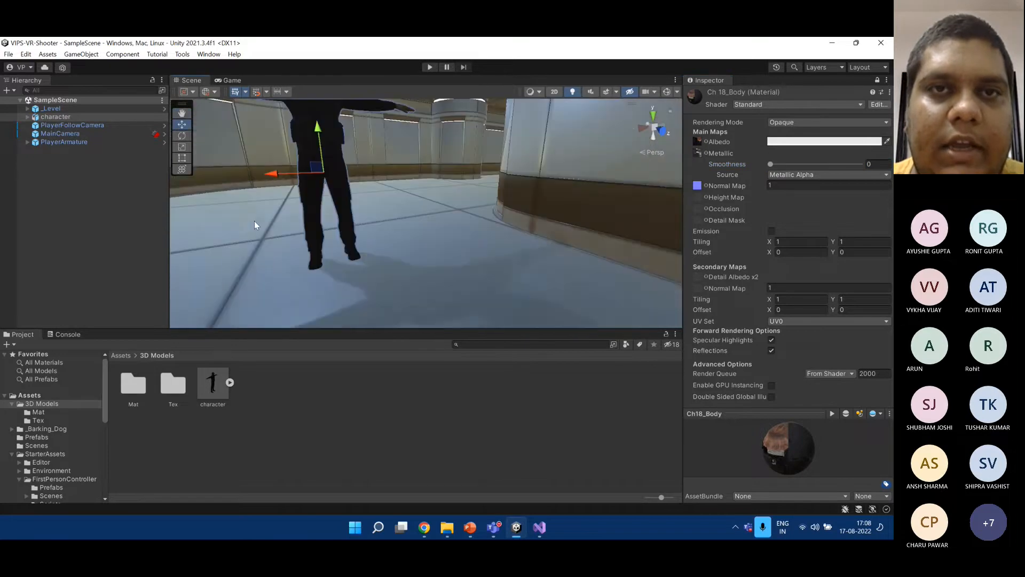
{"action": "right_click_drag", "start_coordinate": [442, 227], "coordinate": [499, 247]}
{"action": "key", "text": "w"}
{"action": "key", "text": "s"}
{"action": "key", "text": "s"}
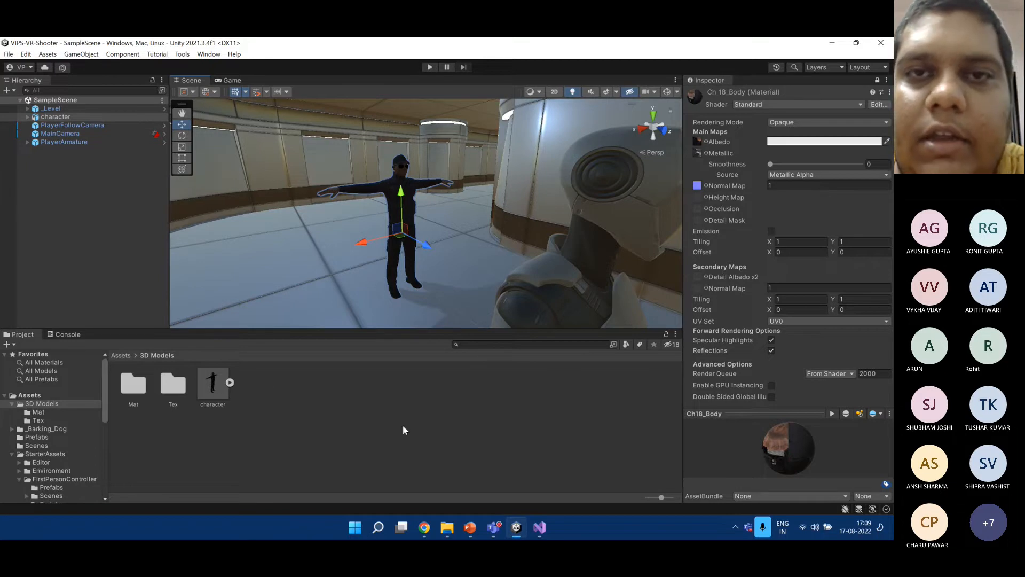
{"action": "left_click", "coordinate": [86, 118]}
{"action": "key", "text": "Delete"}
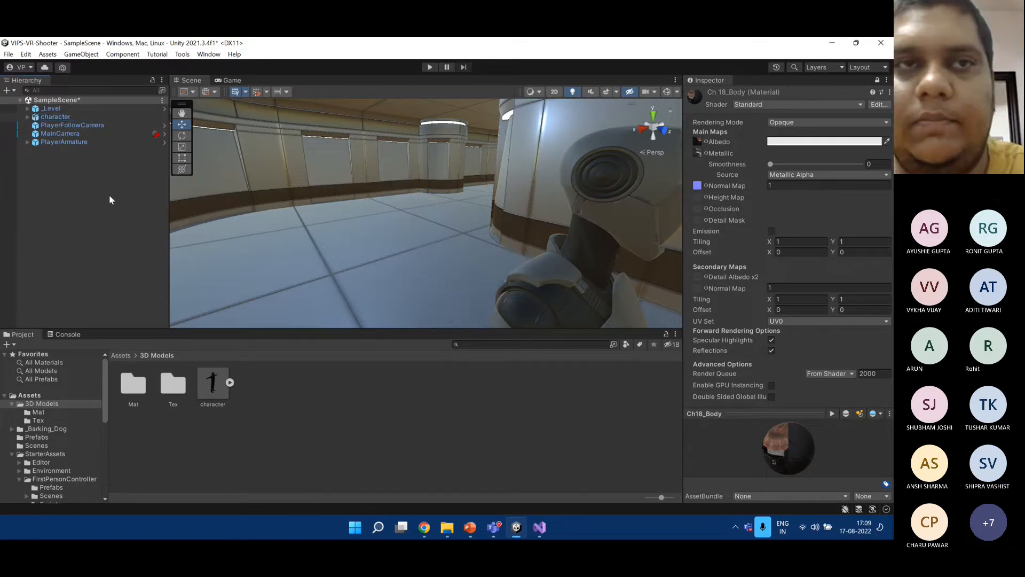
Unlock the Inspector and review the character's material settings and its Diffuse, Normal, Glossiness and Specular textures in Tex.
{"action": "left_click", "coordinate": [213, 384]}
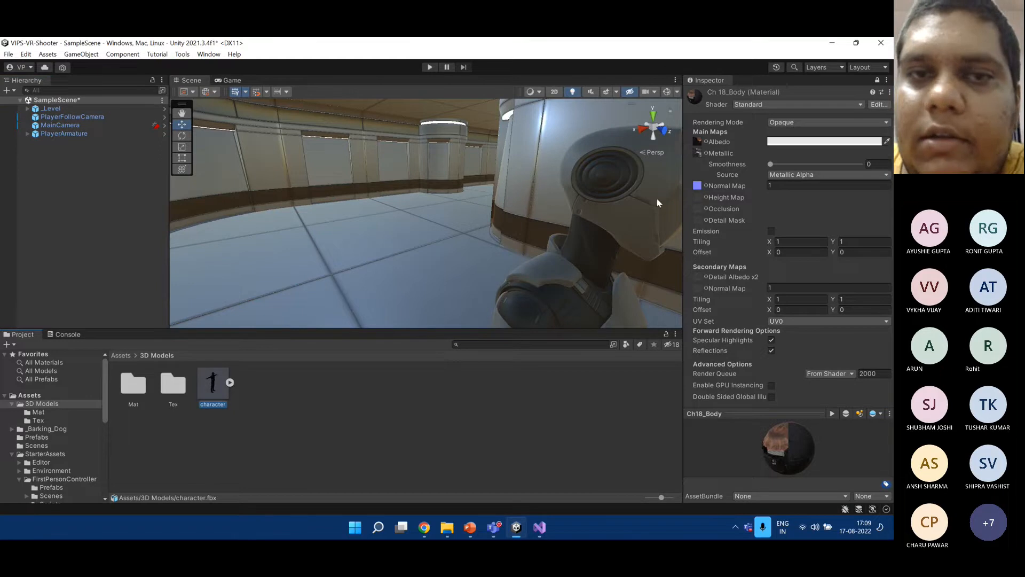
{"action": "left_click", "coordinate": [878, 79]}
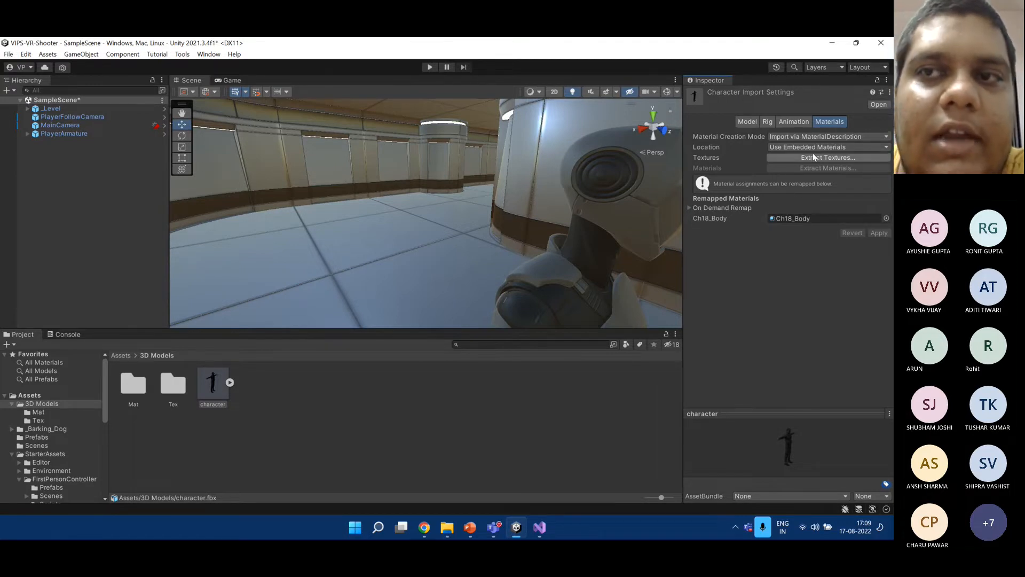
{"action": "double_click", "coordinate": [173, 382]}
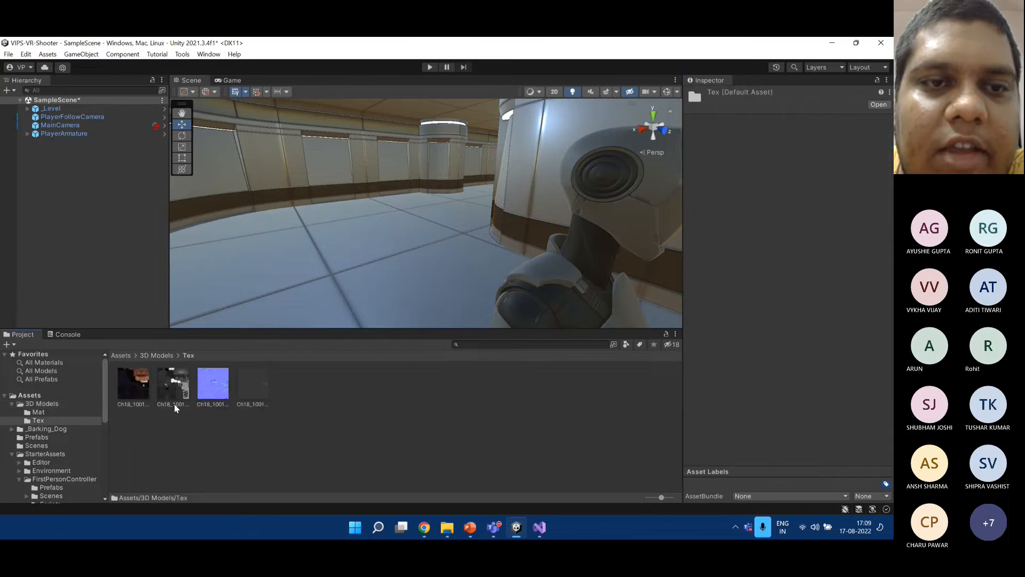
{"action": "left_click", "coordinate": [133, 381]}
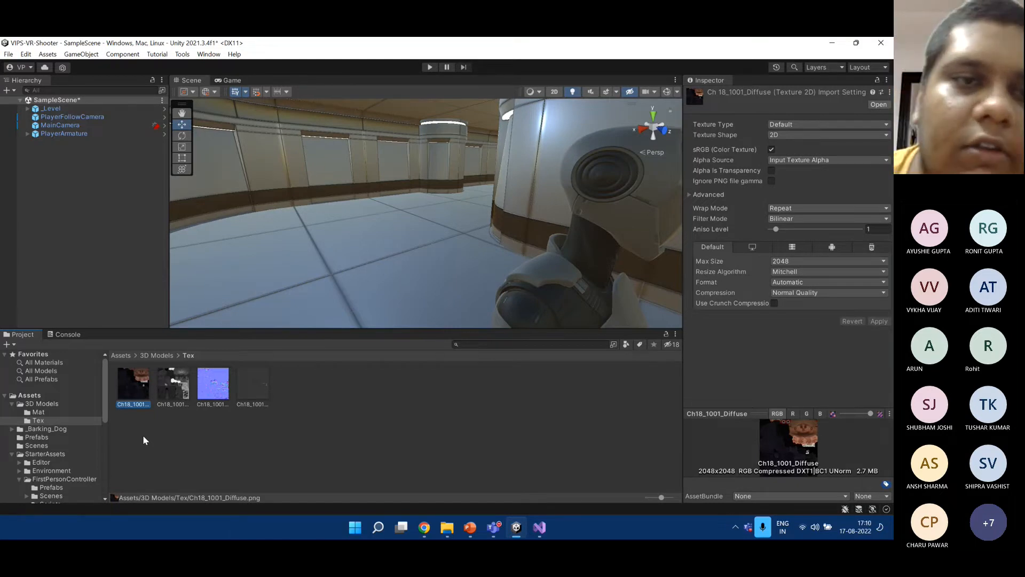
{"action": "left_click", "coordinate": [201, 395]}
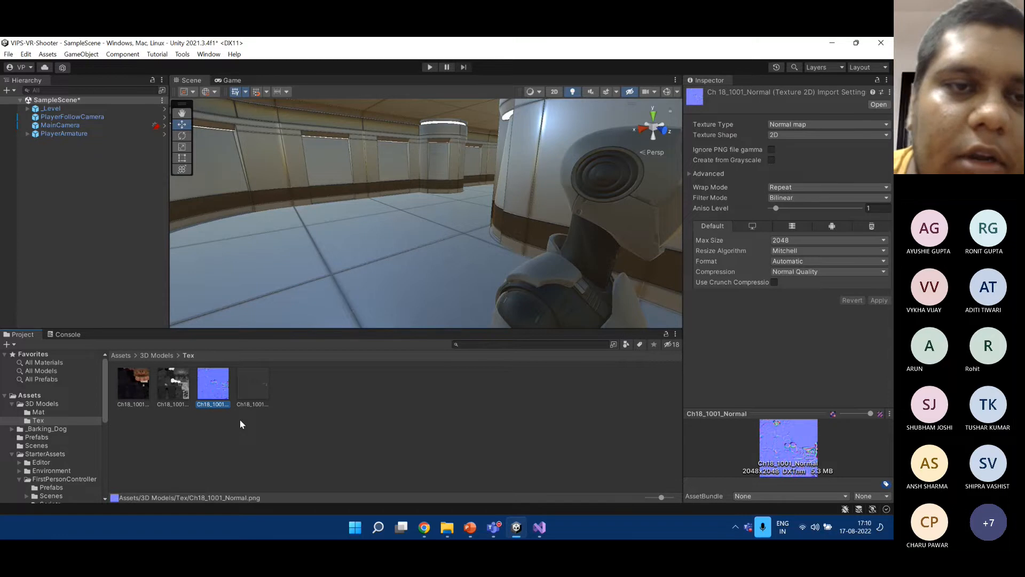
{"action": "left_click", "coordinate": [171, 382]}
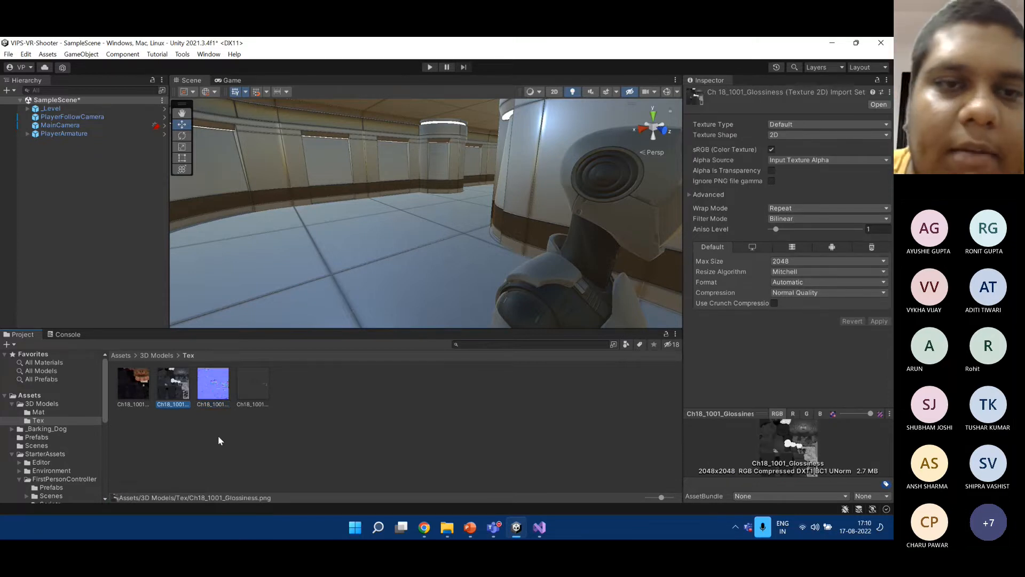
{"action": "left_click", "coordinate": [249, 384]}
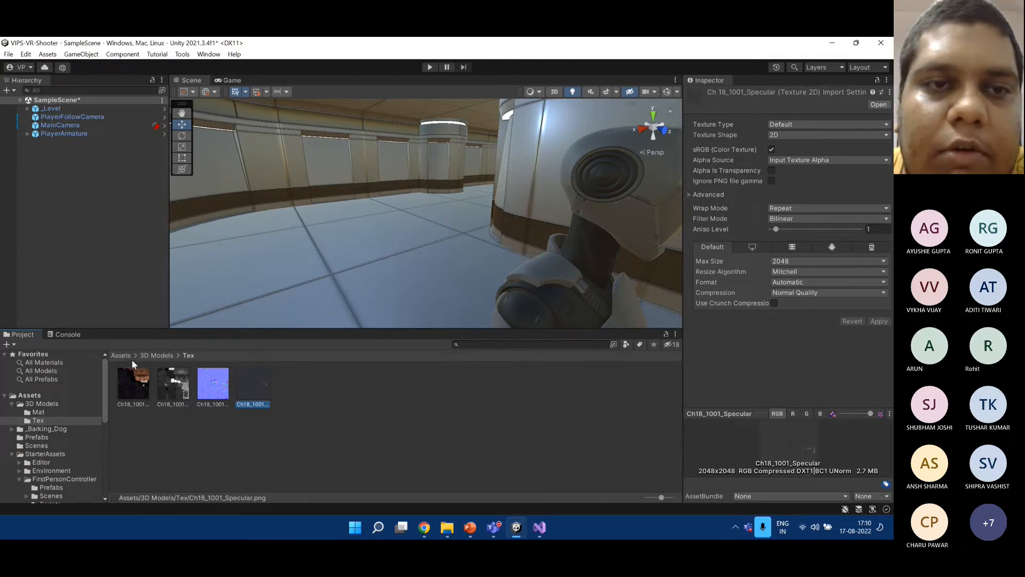
Reopen the Ch18_Body material in the Mat folder and lock the Inspector to it.
{"action": "left_click", "coordinate": [156, 355]}
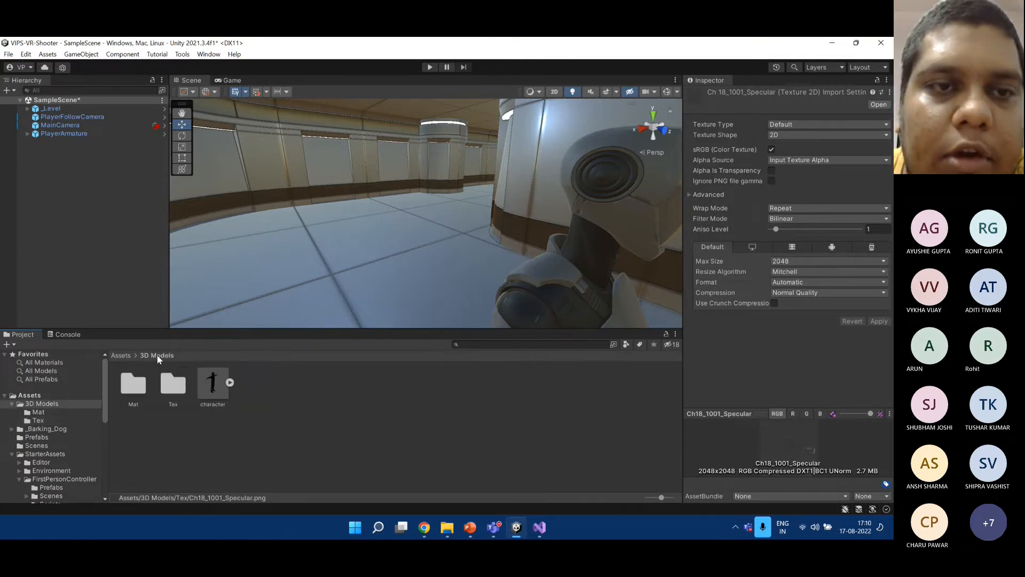
{"action": "double_click", "coordinate": [138, 391]}
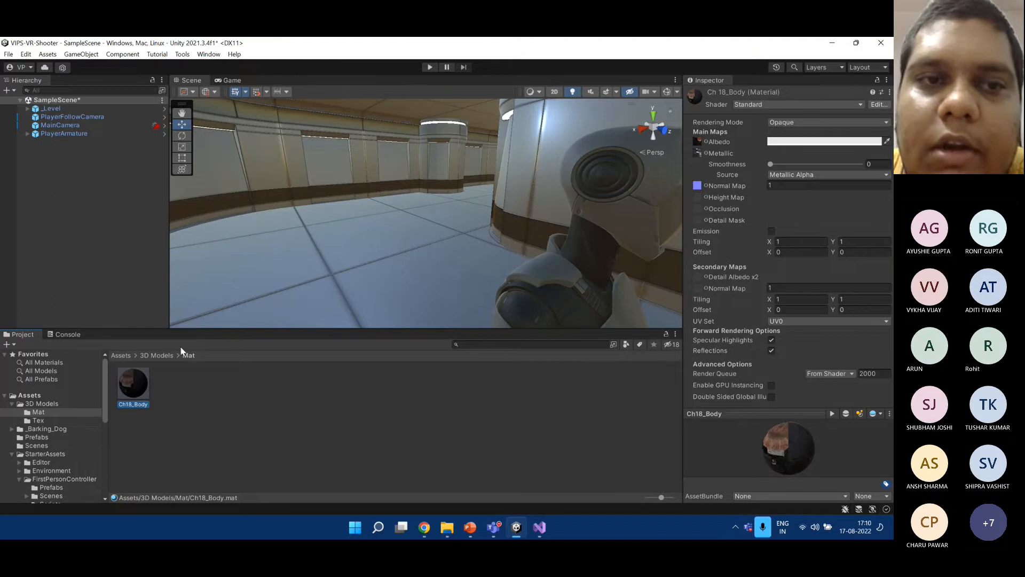
{"action": "left_click", "coordinate": [53, 421]}
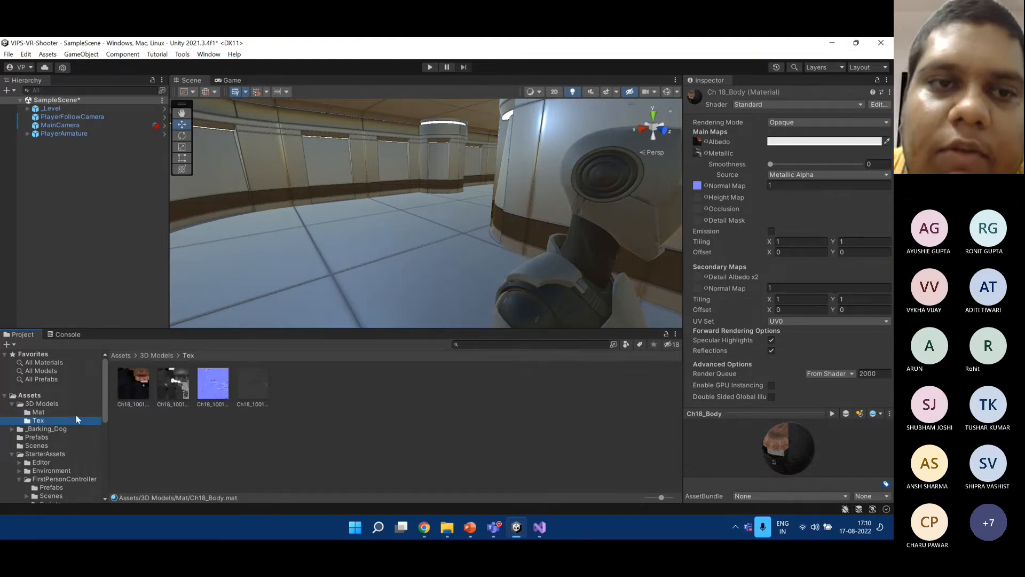
{"action": "left_click", "coordinate": [153, 355]}
{"action": "double_click", "coordinate": [164, 381]}
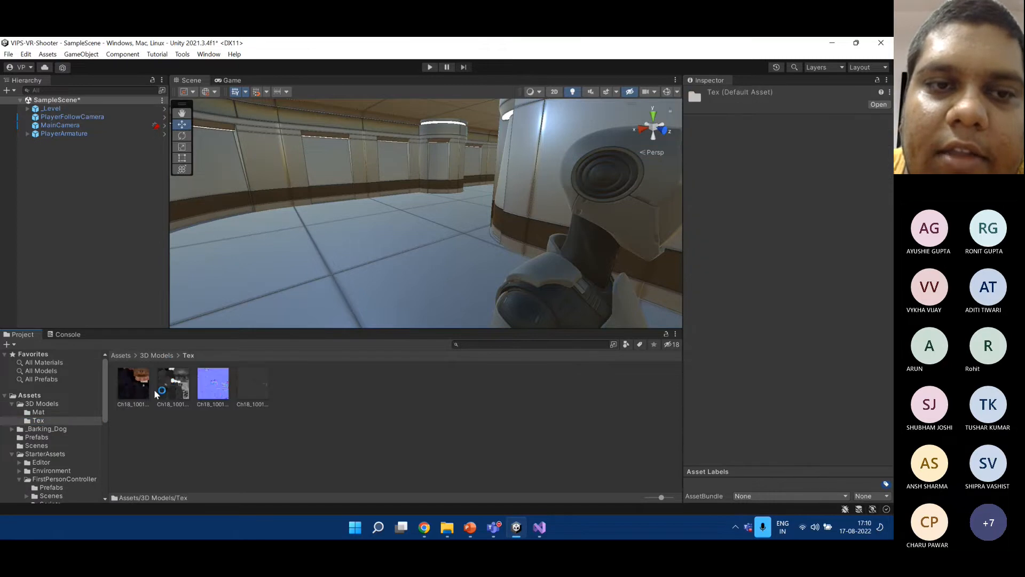
{"action": "left_click", "coordinate": [153, 356]}
{"action": "double_click", "coordinate": [134, 380]}
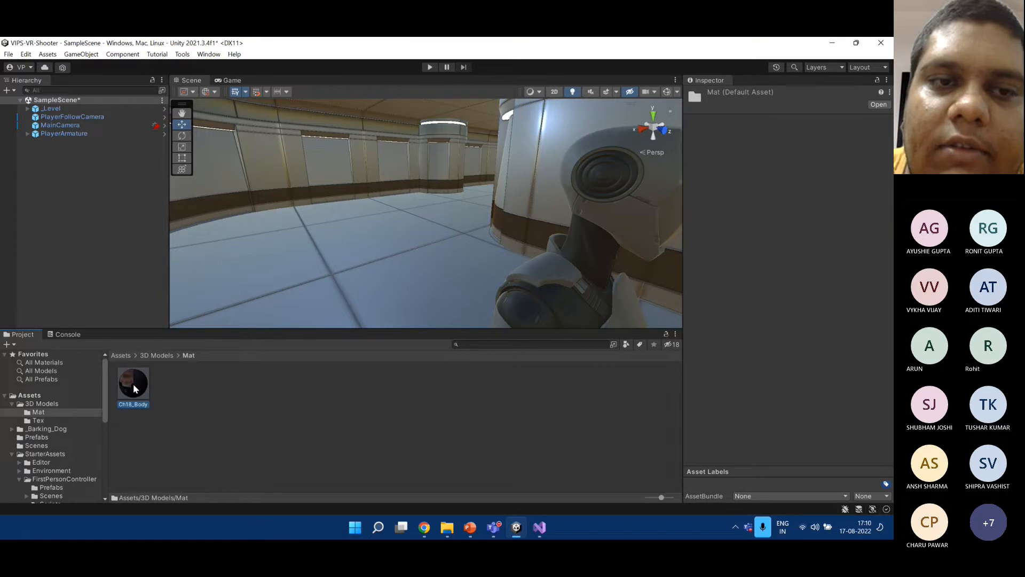
{"action": "left_click", "coordinate": [133, 384]}
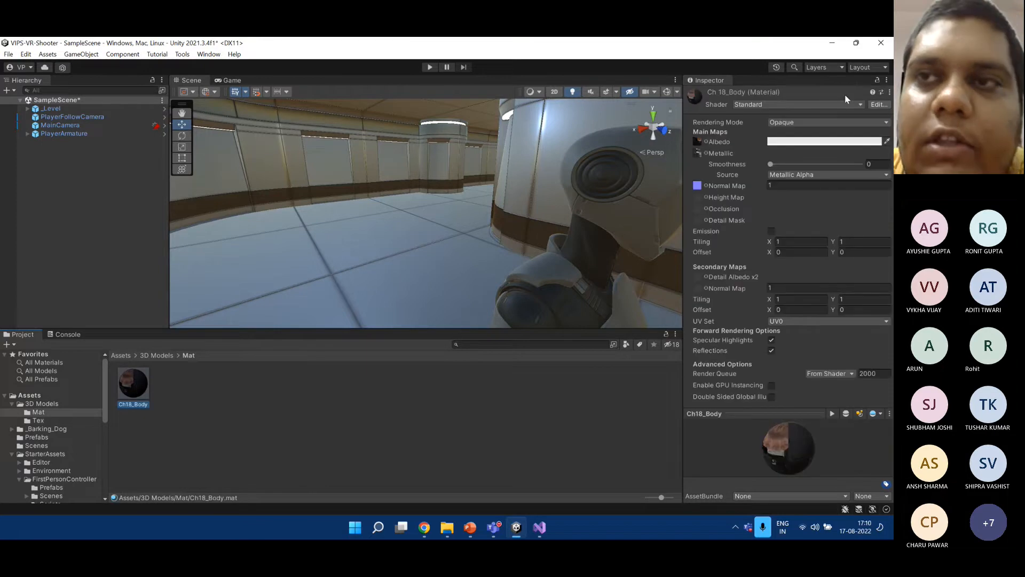
{"action": "left_click", "coordinate": [878, 81]}
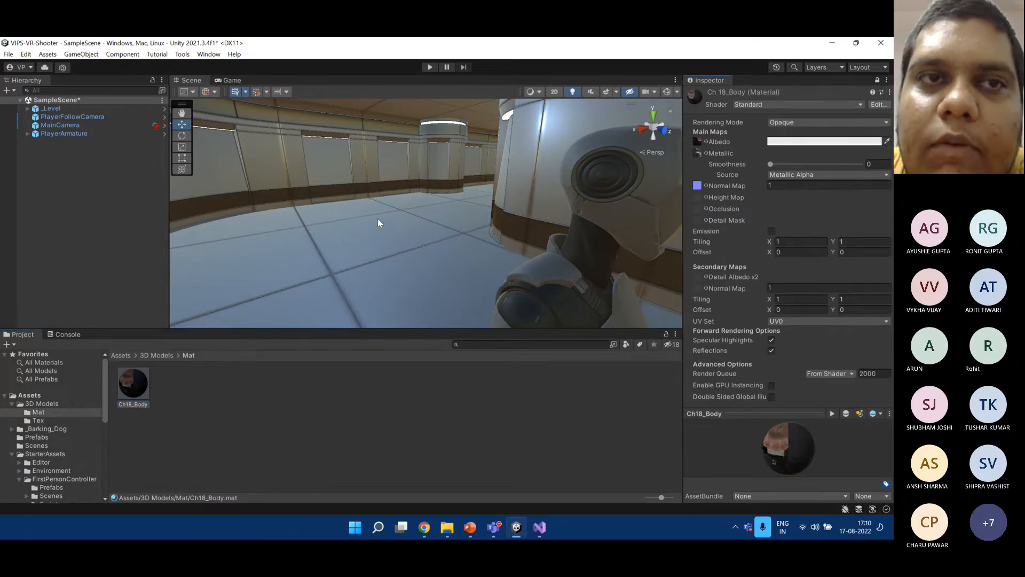
Review the texture images in the Tex folder against the map slots of the locked Ch18_Body material.
{"action": "left_click", "coordinate": [85, 134]}
{"action": "left_click", "coordinate": [67, 125]}
{"action": "left_click", "coordinate": [69, 117]}
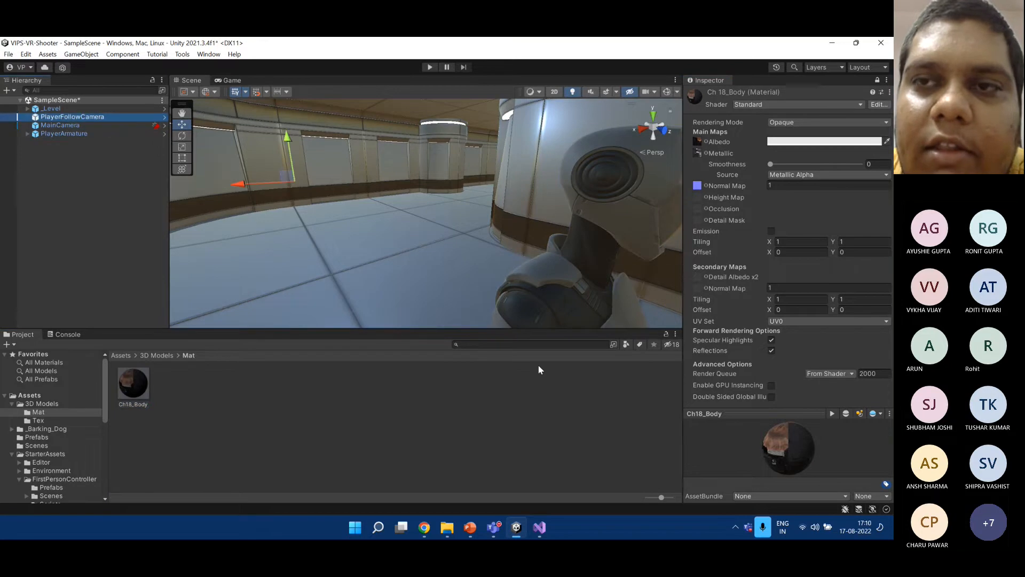
{"action": "left_click", "coordinate": [79, 414]}
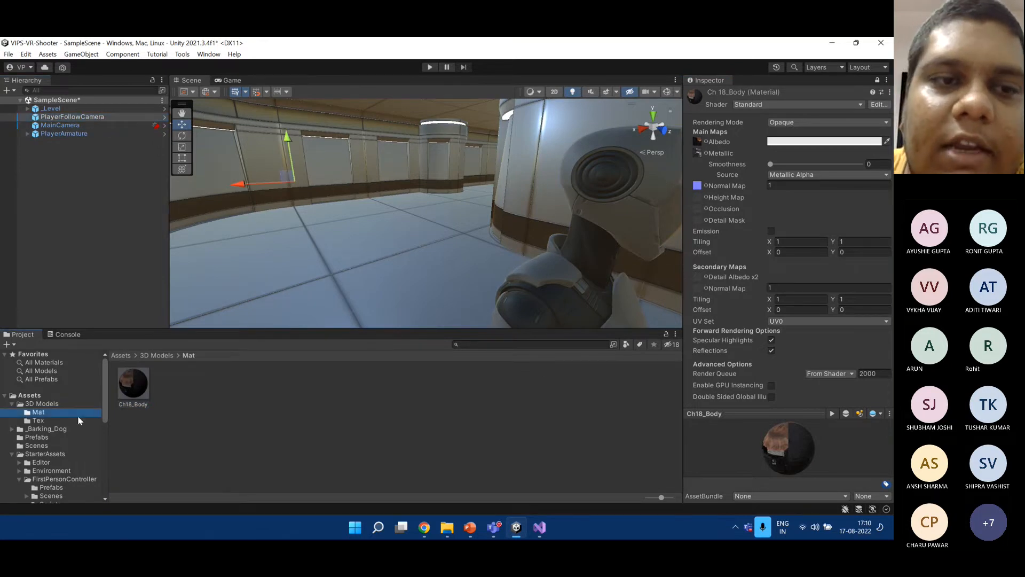
{"action": "left_click", "coordinate": [85, 420]}
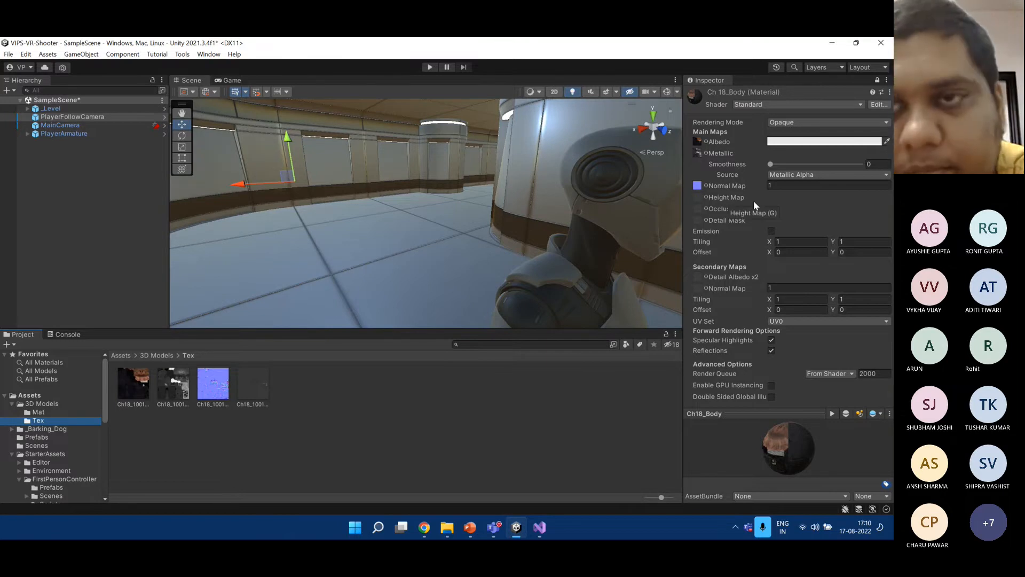
{"action": "left_click", "coordinate": [262, 380]}
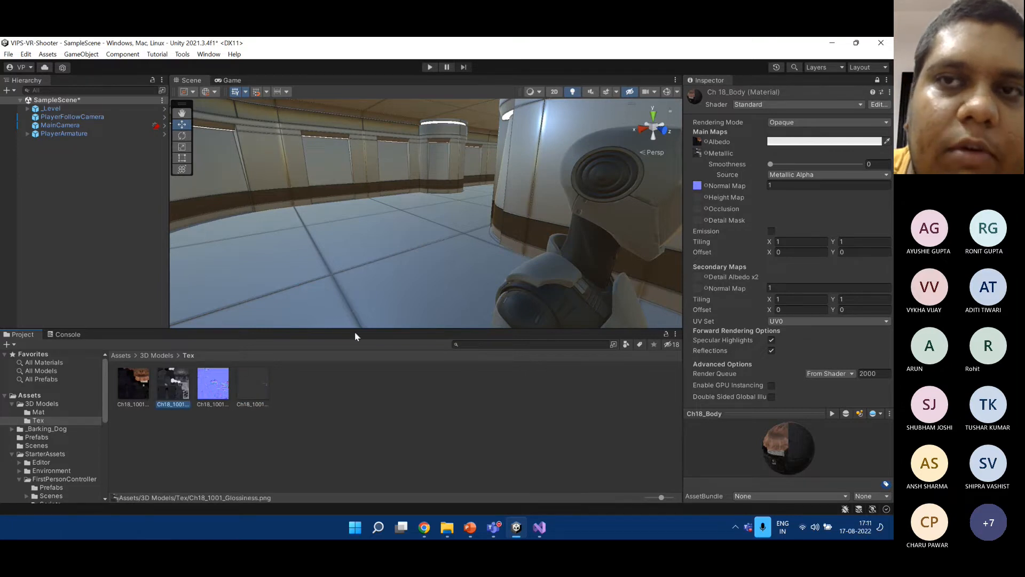
{"action": "left_click", "coordinate": [137, 406]}
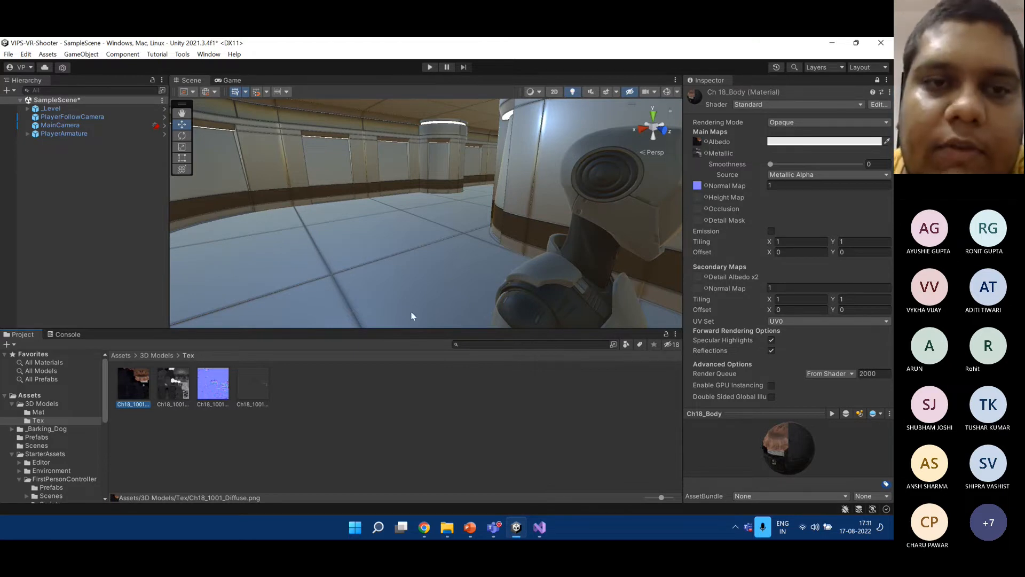
{"action": "left_click", "coordinate": [255, 393]}
{"action": "left_click", "coordinate": [482, 438]}
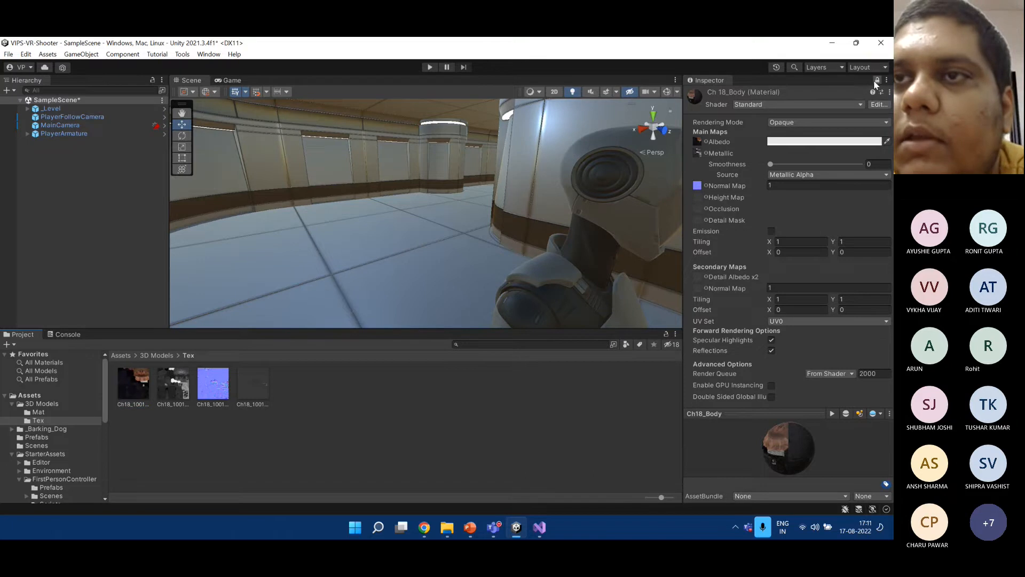
Unlock the Inspector, then set the character model's rig Animation Type to Humanoid and apply the import settings.
{"action": "left_click", "coordinate": [569, 402]}
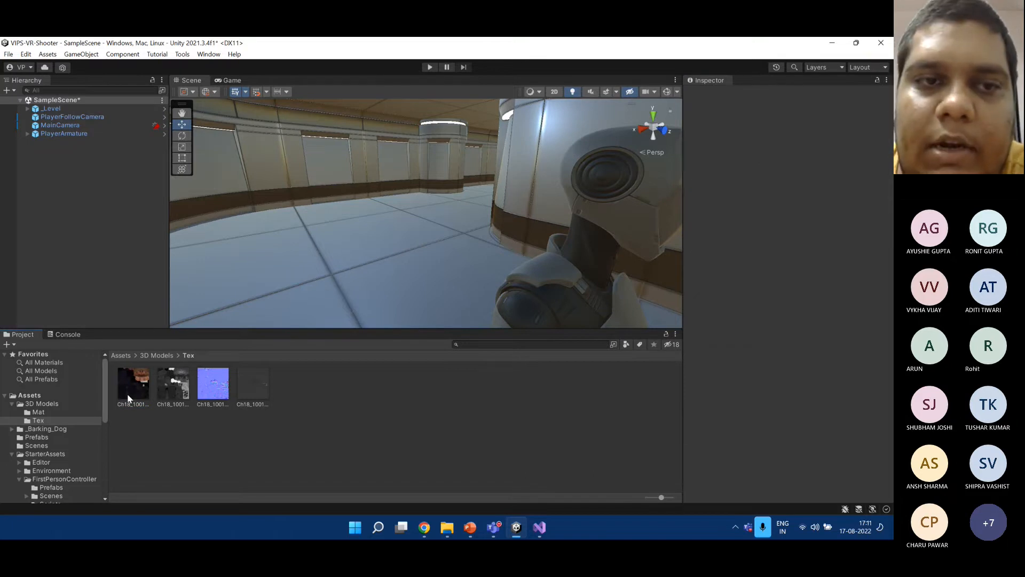
{"action": "left_click", "coordinate": [54, 403]}
{"action": "left_click", "coordinate": [212, 386]}
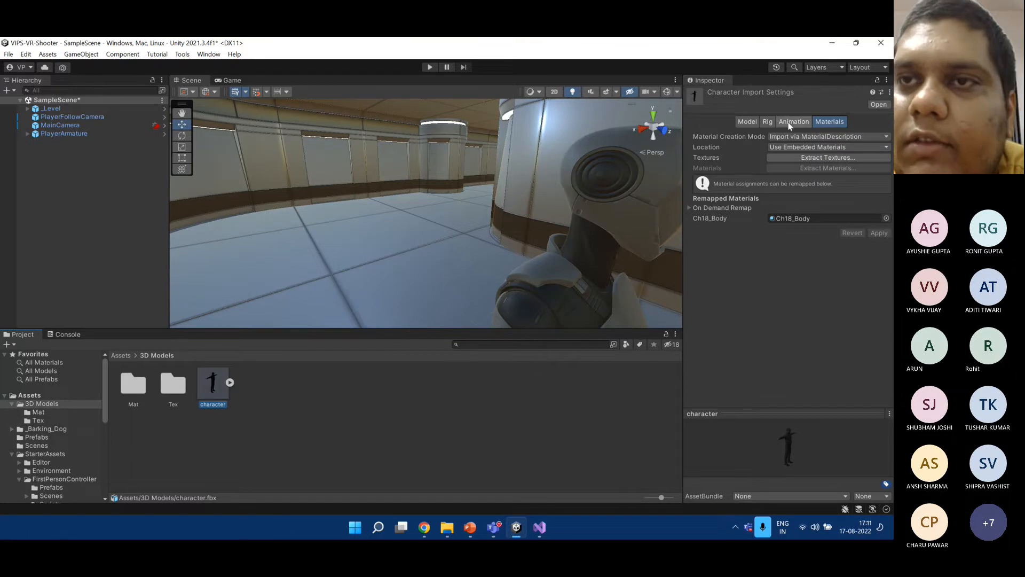
{"action": "left_click", "coordinate": [767, 122]}
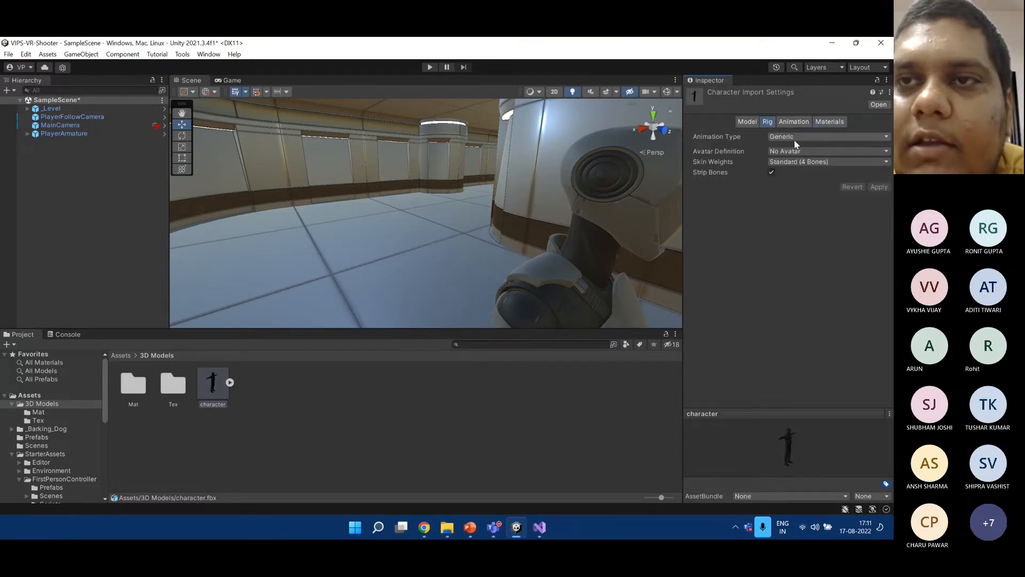
{"action": "left_click", "coordinate": [797, 140]}
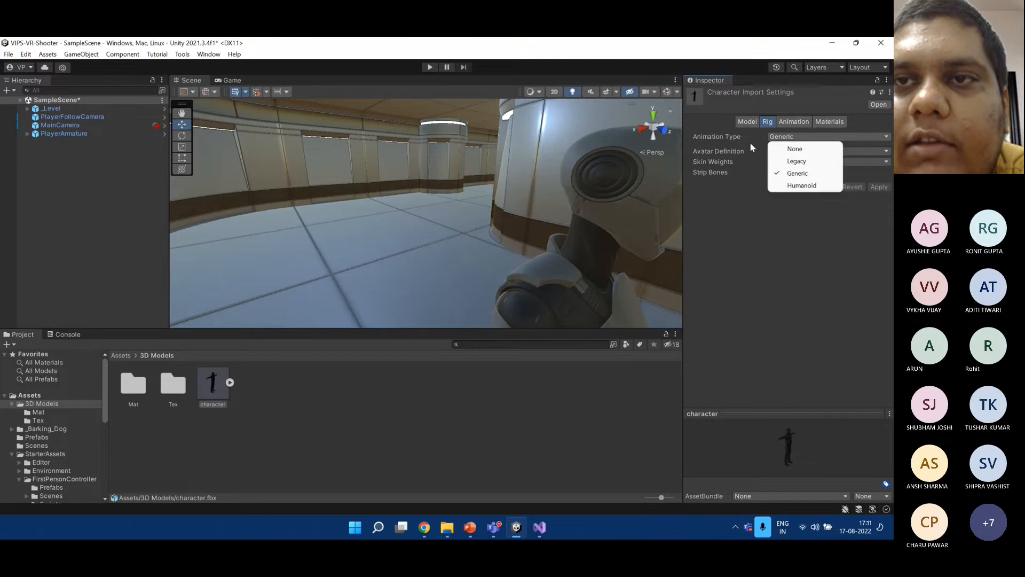
{"action": "left_click", "coordinate": [798, 185]}
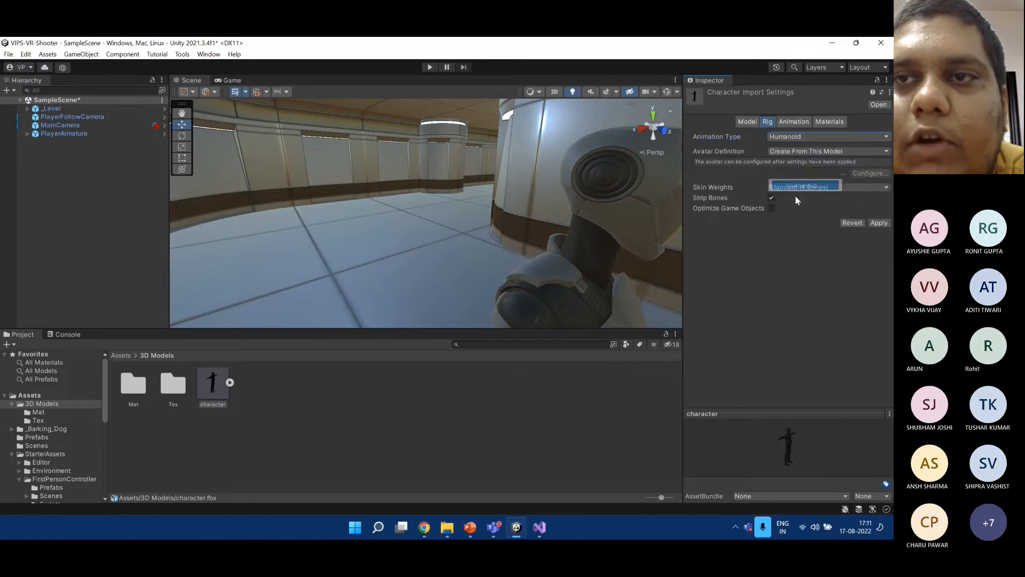
{"action": "left_click", "coordinate": [877, 223]}
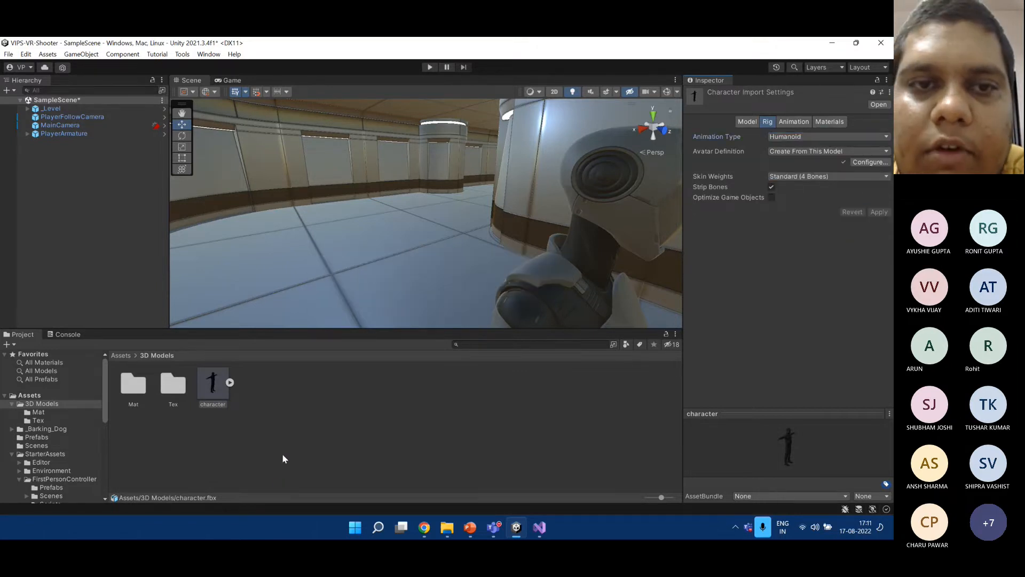
Expand the character model asset in 3D Models, inspect its avatar, and collapse it again.
{"action": "left_click", "coordinate": [229, 382]}
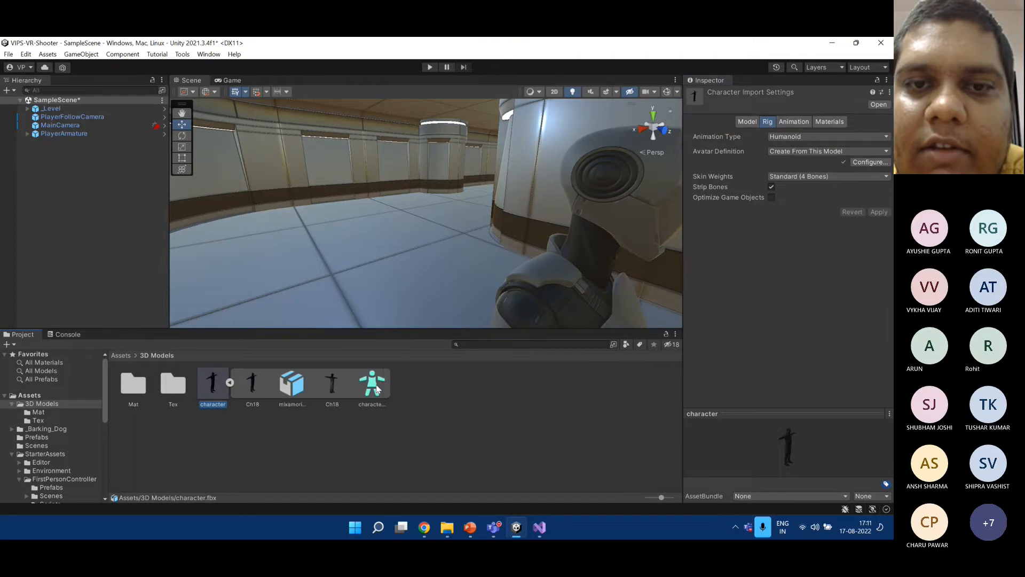
{"action": "left_click", "coordinate": [375, 388]}
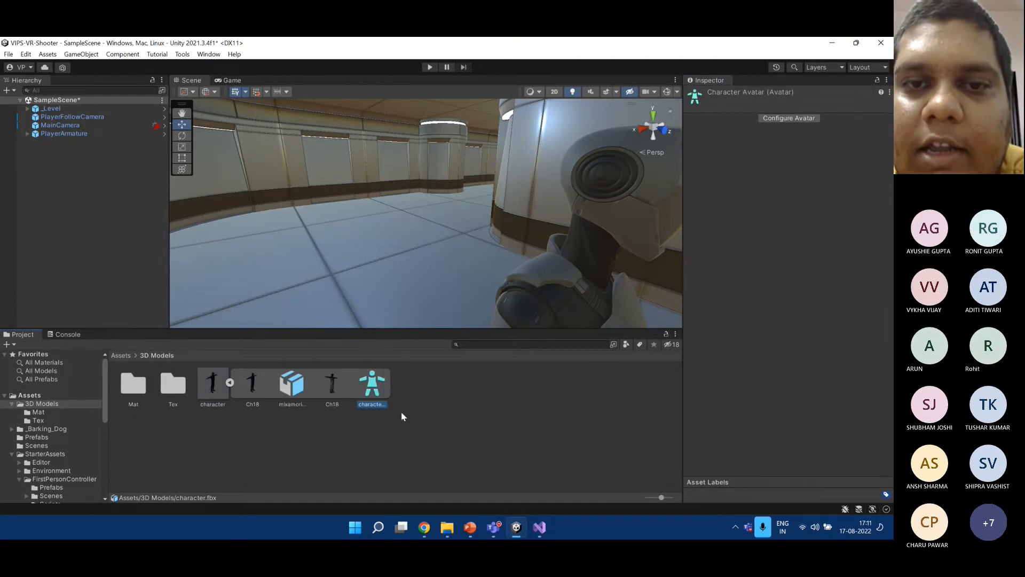
{"action": "left_click", "coordinate": [366, 446]}
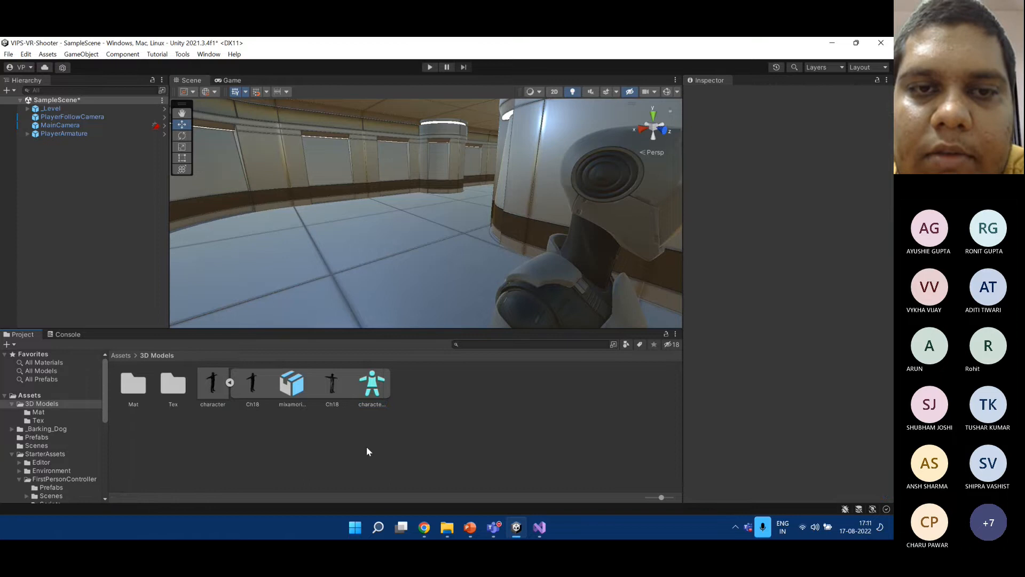
{"action": "left_click", "coordinate": [229, 382]}
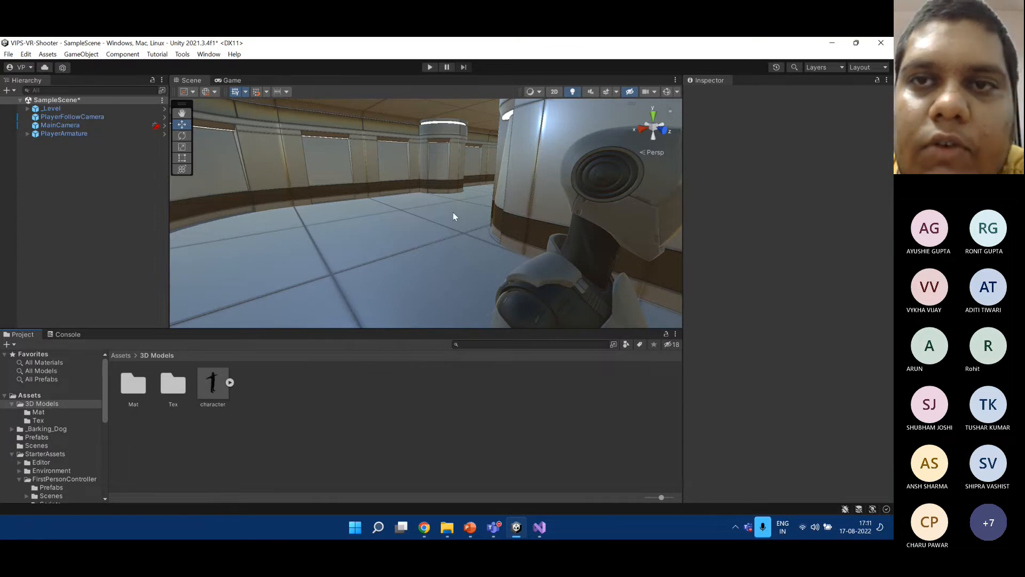
Examine PlayerArmature's Geometry and Skeleton children, switching Armature_Mesh off and back on to identify what it shows.
{"action": "scroll", "coordinate": [547, 161], "scroll_direction": "down", "scroll_amount": 5}
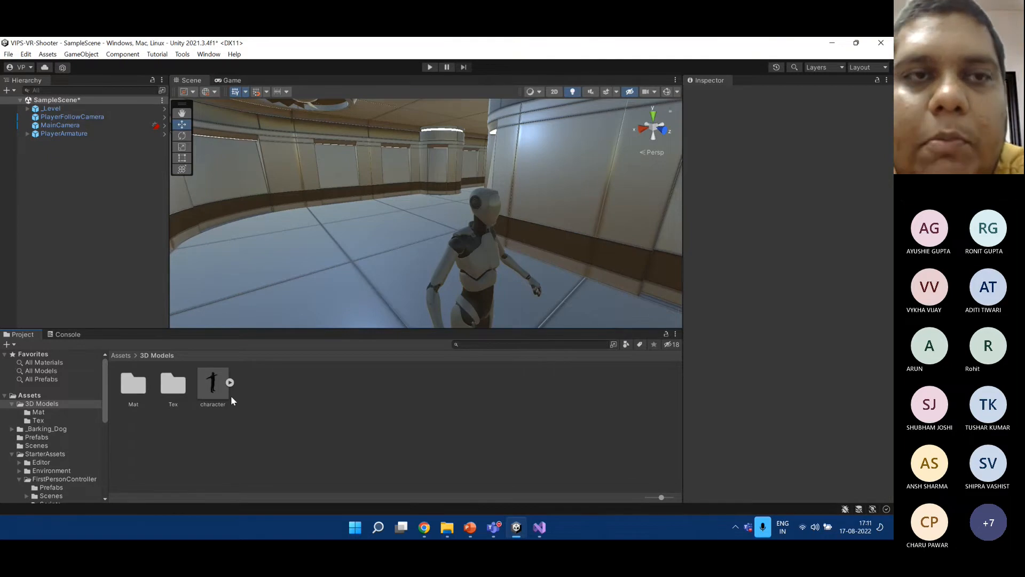
{"action": "left_click", "coordinate": [488, 244]}
{"action": "left_click", "coordinate": [27, 134]}
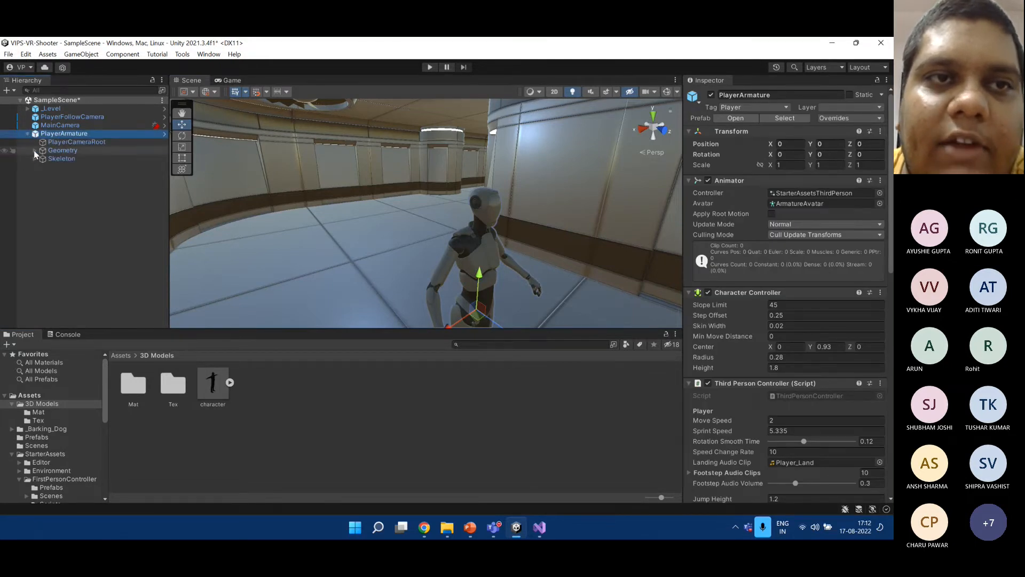
{"action": "left_click", "coordinate": [35, 151]}
{"action": "left_click", "coordinate": [79, 158]}
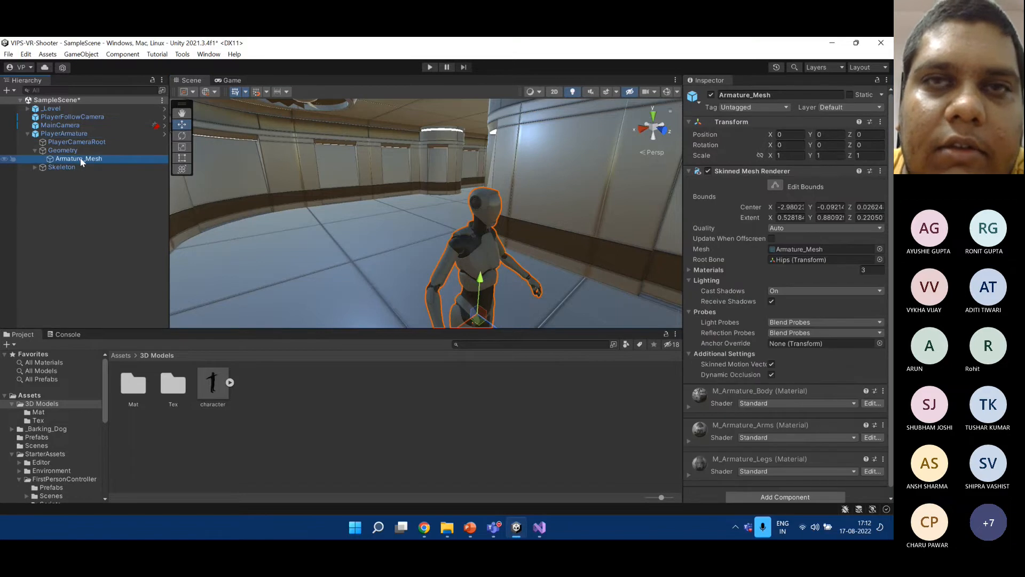
{"action": "left_click", "coordinate": [711, 96]}
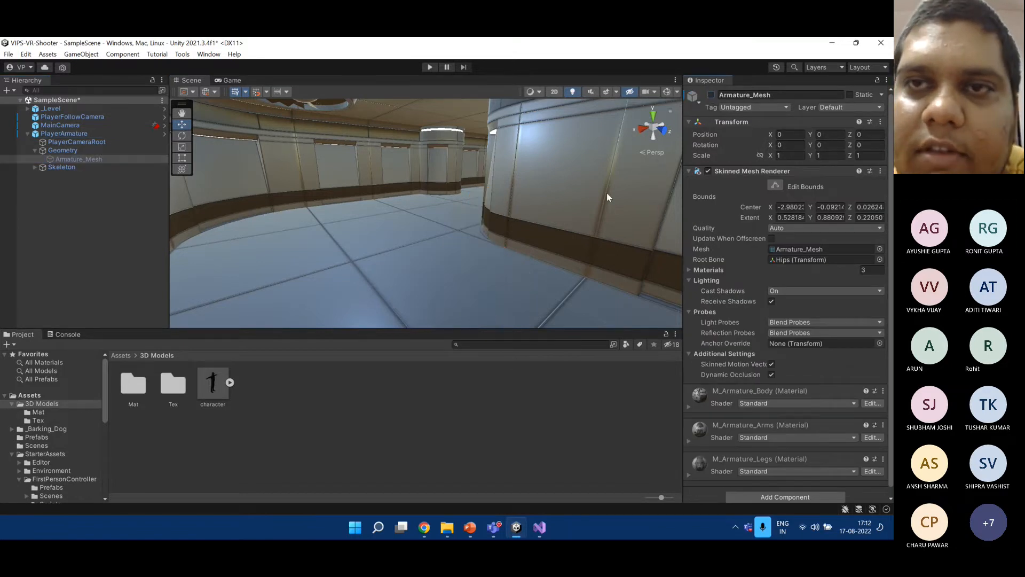
{"action": "left_click", "coordinate": [711, 95]}
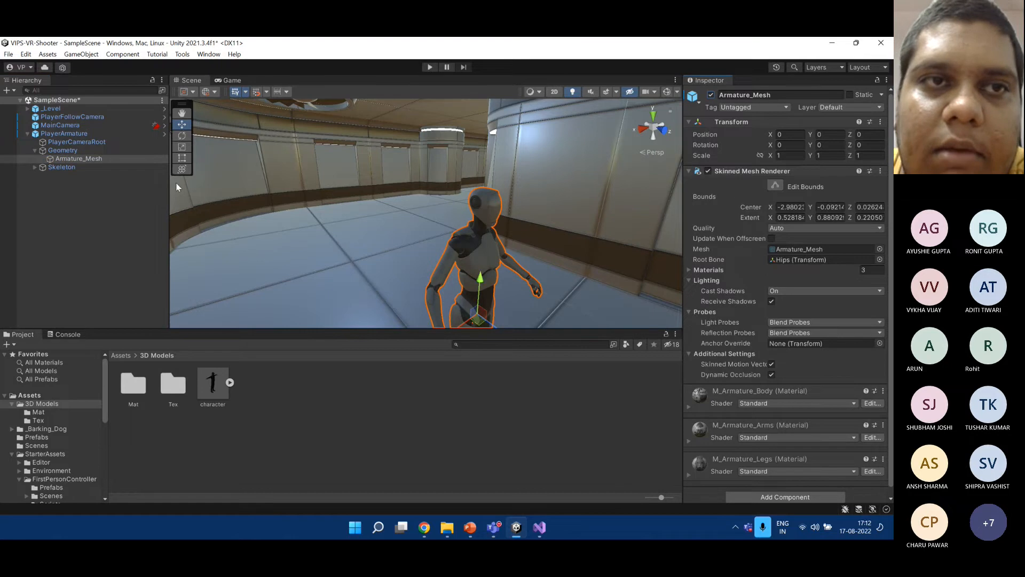
{"action": "left_click", "coordinate": [35, 167]}
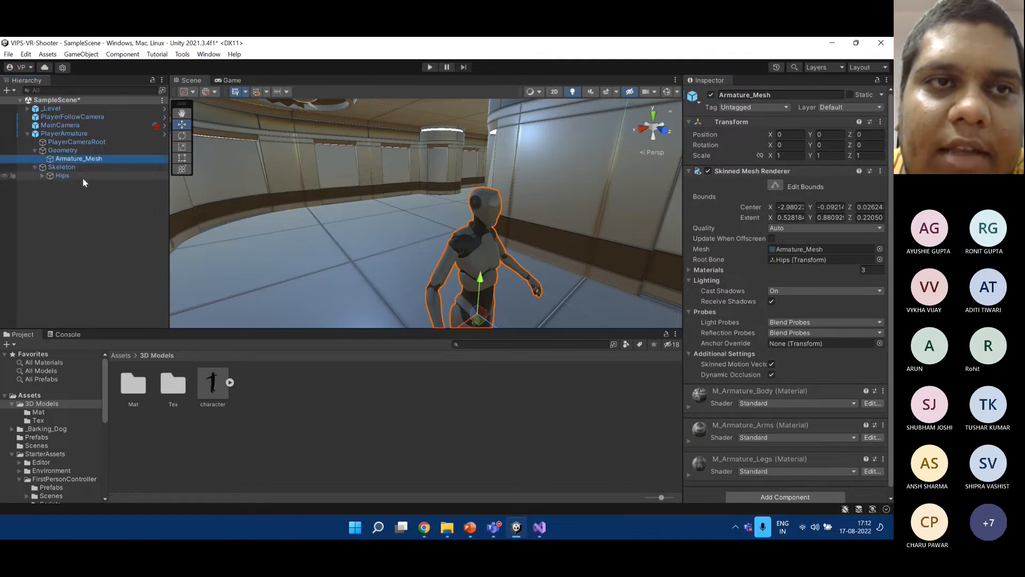
{"action": "left_click", "coordinate": [78, 177]}
Try to delete Armature_Mesh from the PlayerArmature prefab instance.
{"action": "left_click", "coordinate": [72, 159]}
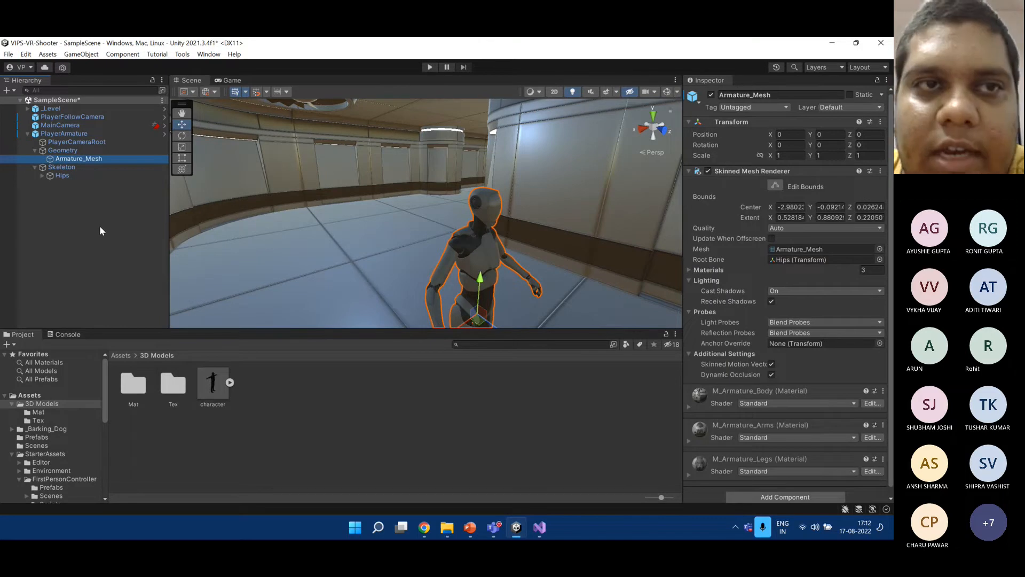
{"action": "key", "text": "Delete"}
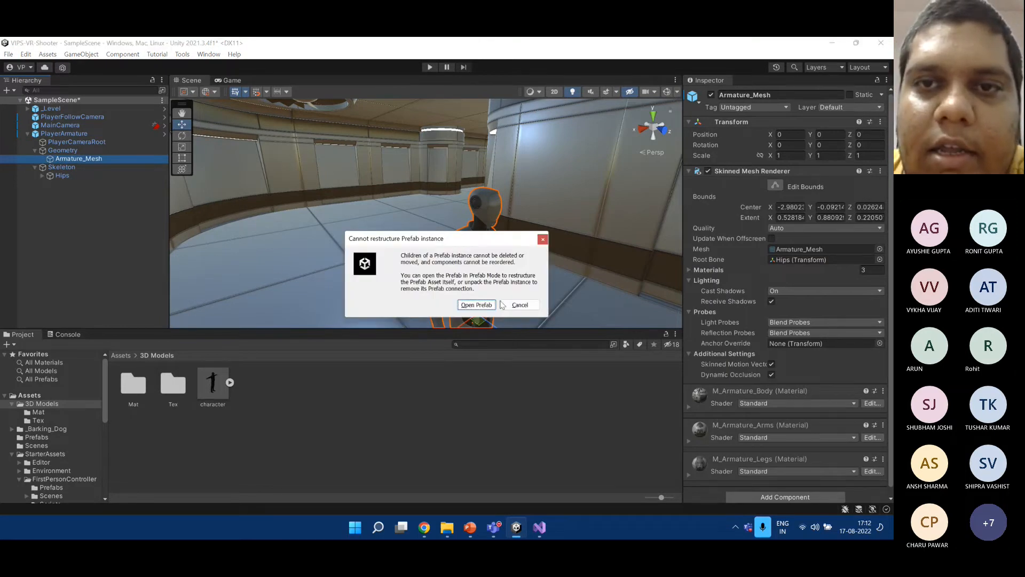
{"action": "left_click", "coordinate": [543, 240]}
Completely unpack the PlayerArmature prefab instance in the scene.
{"action": "left_click", "coordinate": [53, 133]}
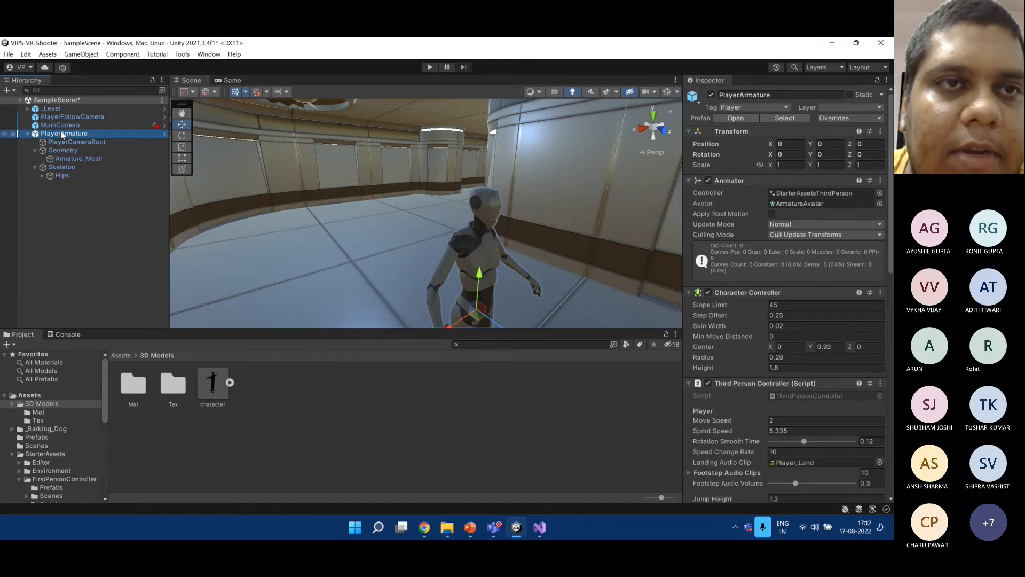
{"action": "right_click", "coordinate": [61, 134]}
{"action": "mouse_move", "coordinate": [134, 263]}
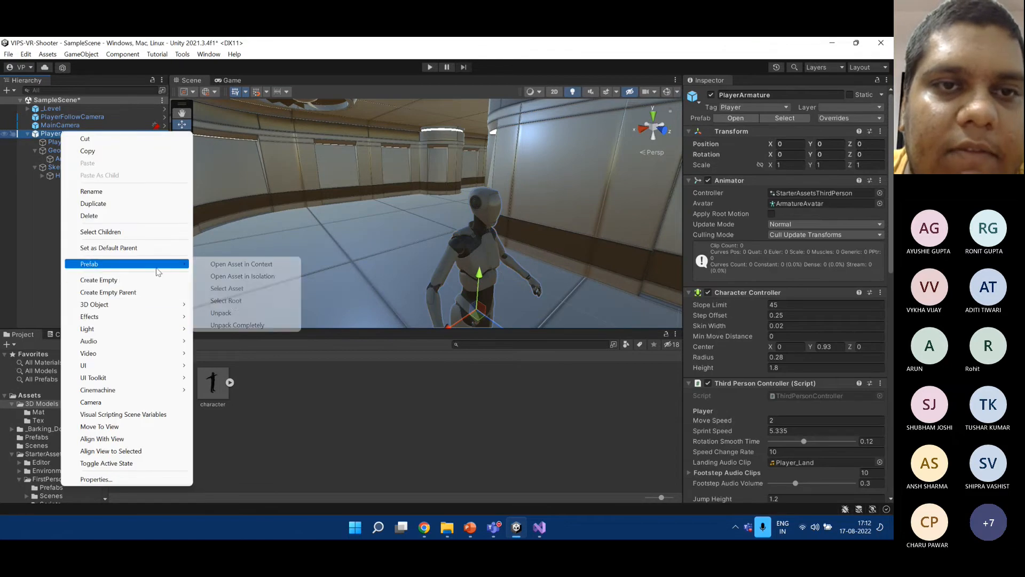
{"action": "left_click", "coordinate": [246, 324]}
Delete Armature_Mesh and place the character model under PlayerArmature's Geometry object in its place.
{"action": "left_click", "coordinate": [88, 159]}
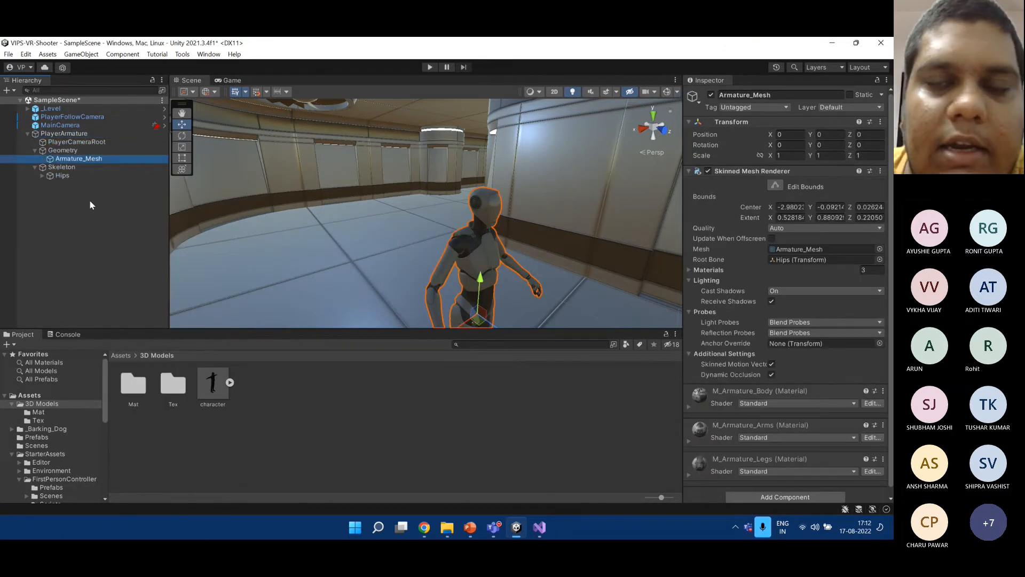
{"action": "key", "text": "Delete"}
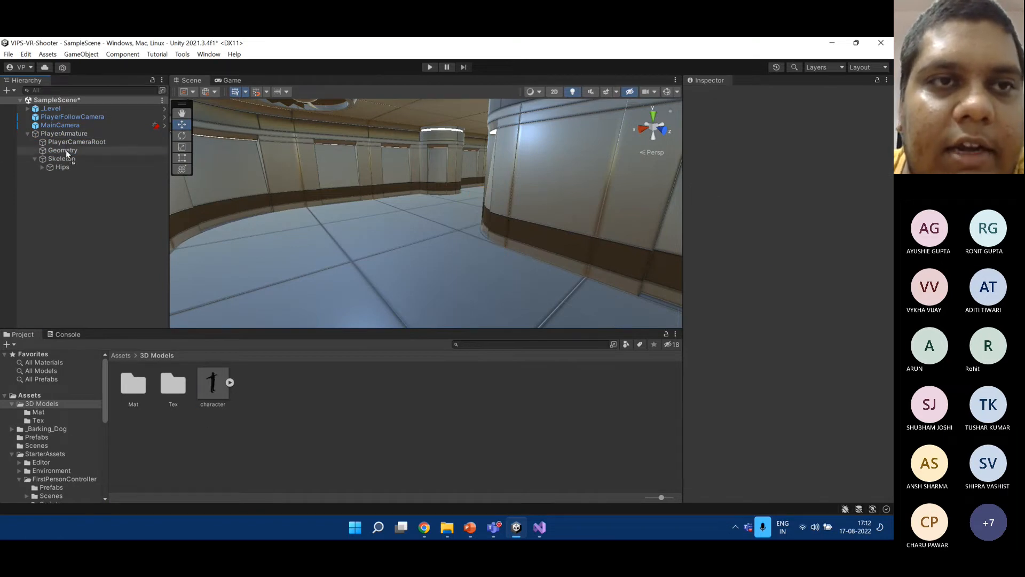
{"action": "left_click_drag", "start_coordinate": [212, 382], "coordinate": [65, 150]}
{"action": "scroll", "coordinate": [494, 238], "scroll_direction": "down", "scroll_amount": 3}
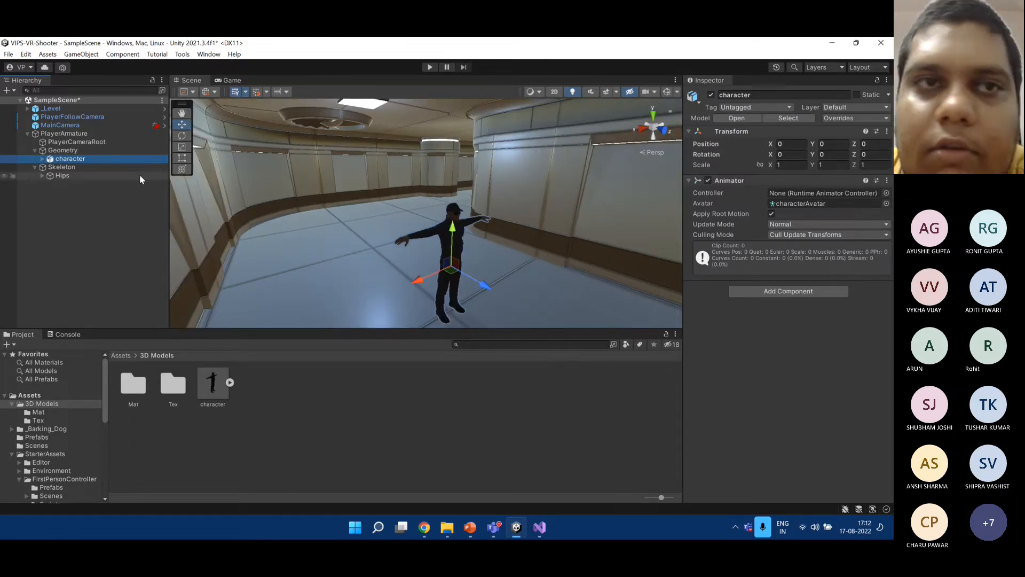
Set the Avatar of PlayerArmature's Animator to characterAvatar.
{"action": "left_click", "coordinate": [53, 133]}
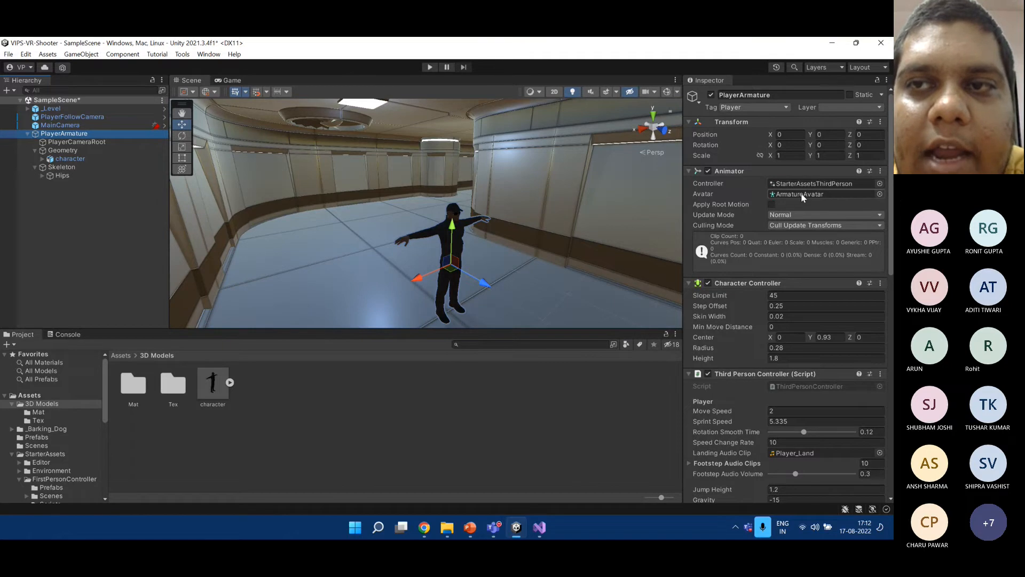
{"action": "left_click", "coordinate": [879, 194]}
{"action": "left_click", "coordinate": [846, 243]}
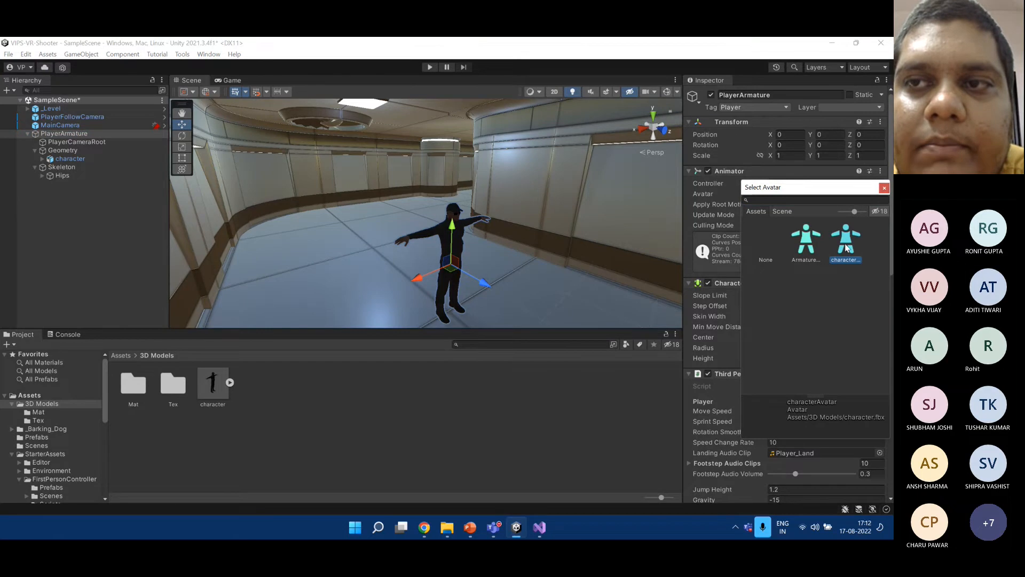
{"action": "left_click", "coordinate": [884, 188]}
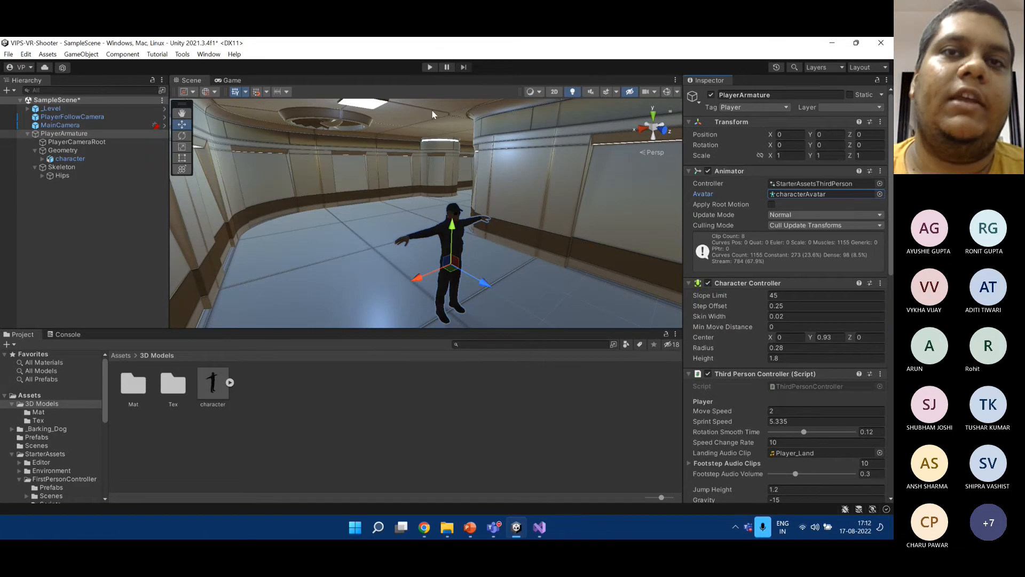
Run the scene in Play mode and test the new character by running forward and jumping.
{"action": "key", "text": "ctrl+p"}
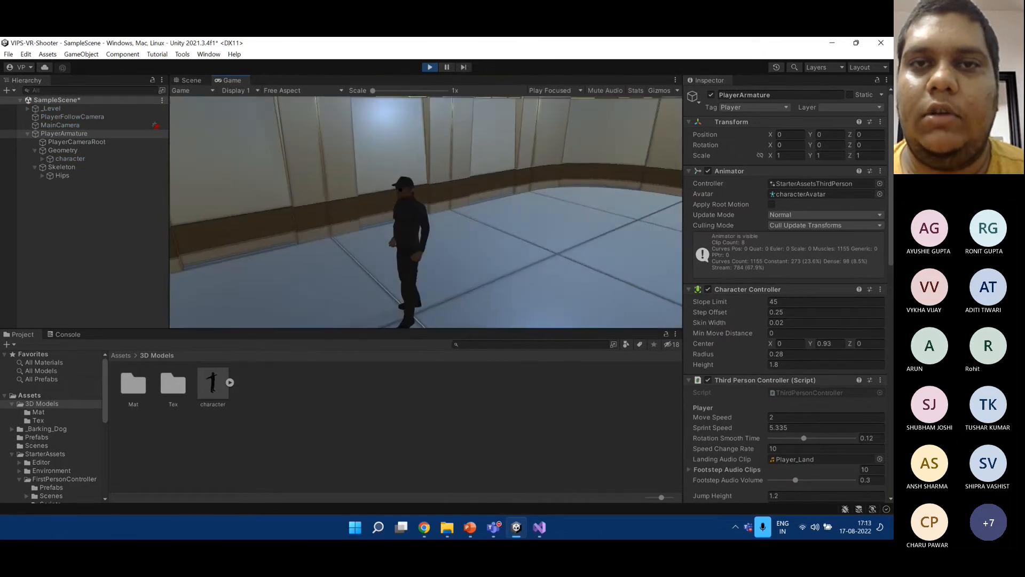
{"action": "key", "text": "w"}
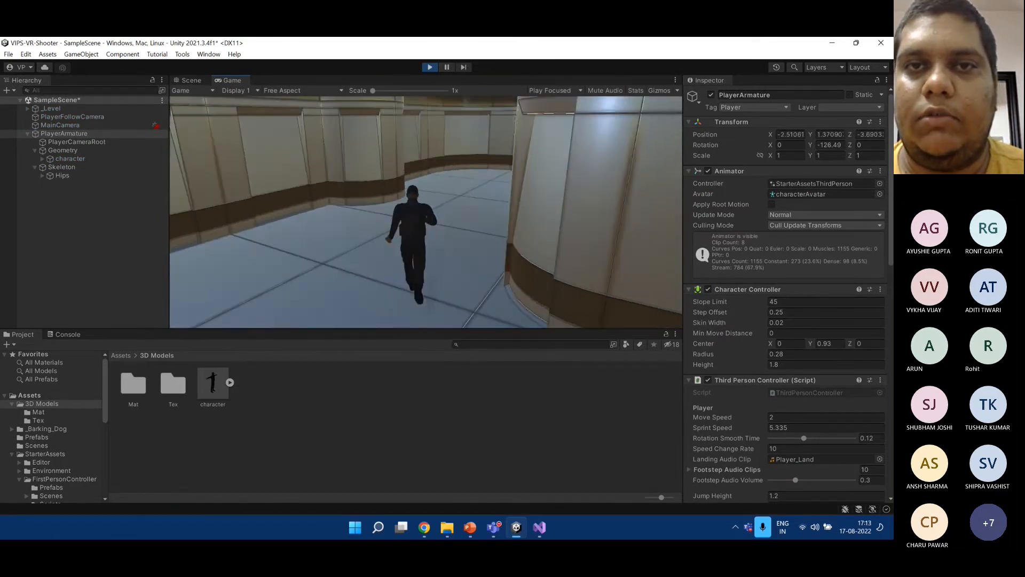
{"action": "key", "text": "space"}
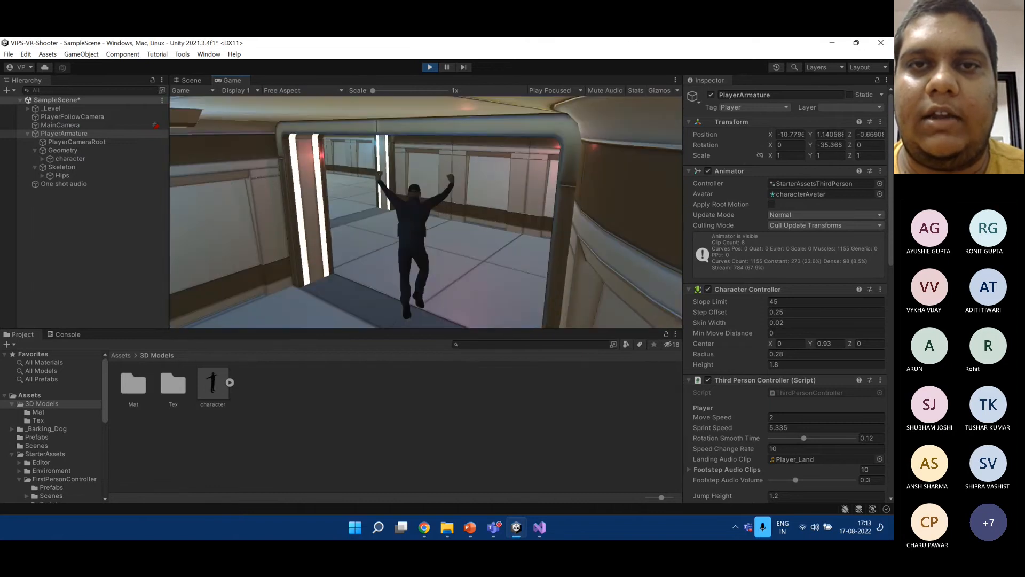
Continue testing the character by running and jumping through the level's rooms, and end Play mode.
{"action": "key", "text": "w"}
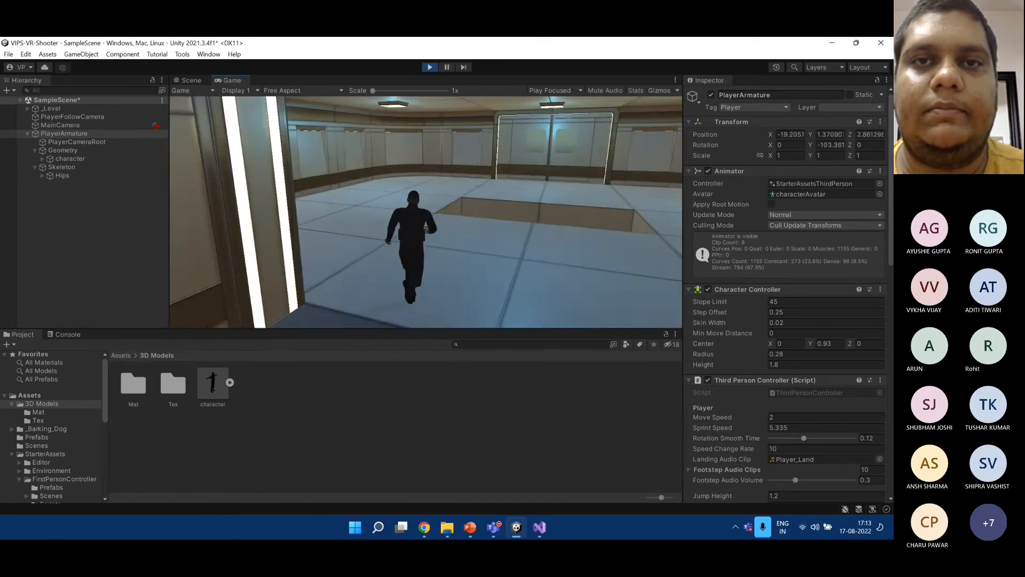
{"action": "key", "text": "w"}
{"action": "key", "text": "space"}
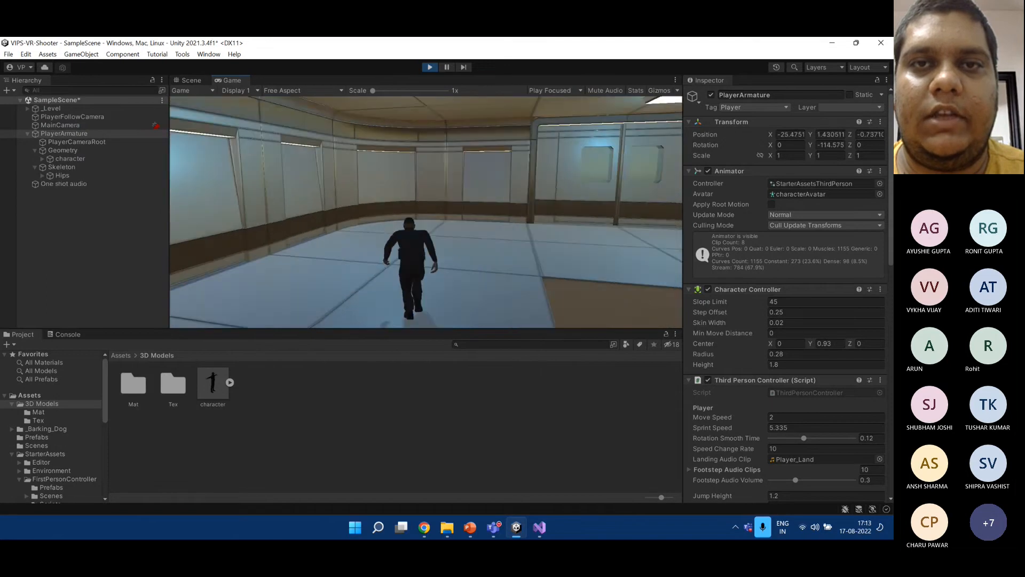
{"action": "key", "text": "w"}
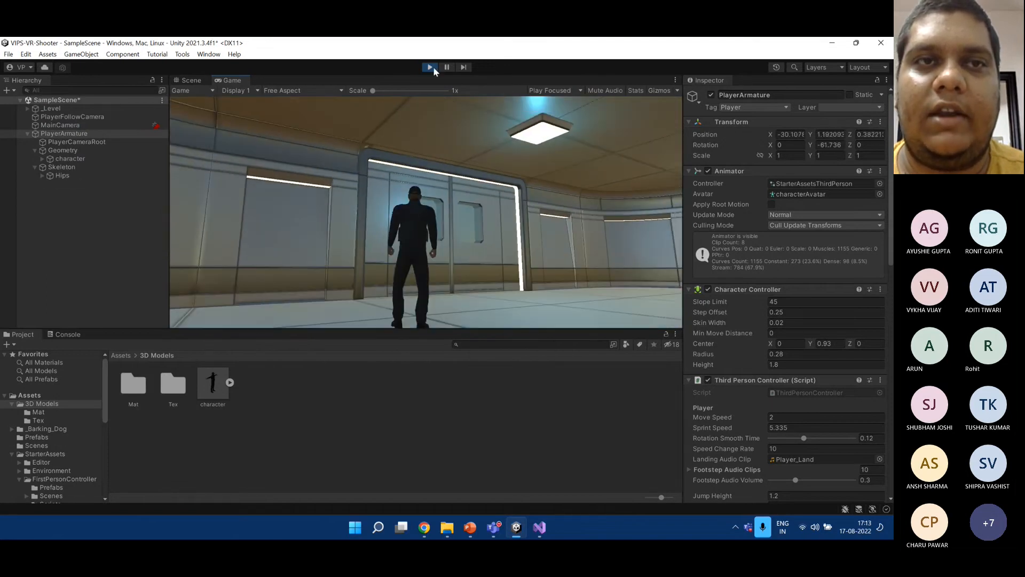
{"action": "left_click", "coordinate": [431, 67]}
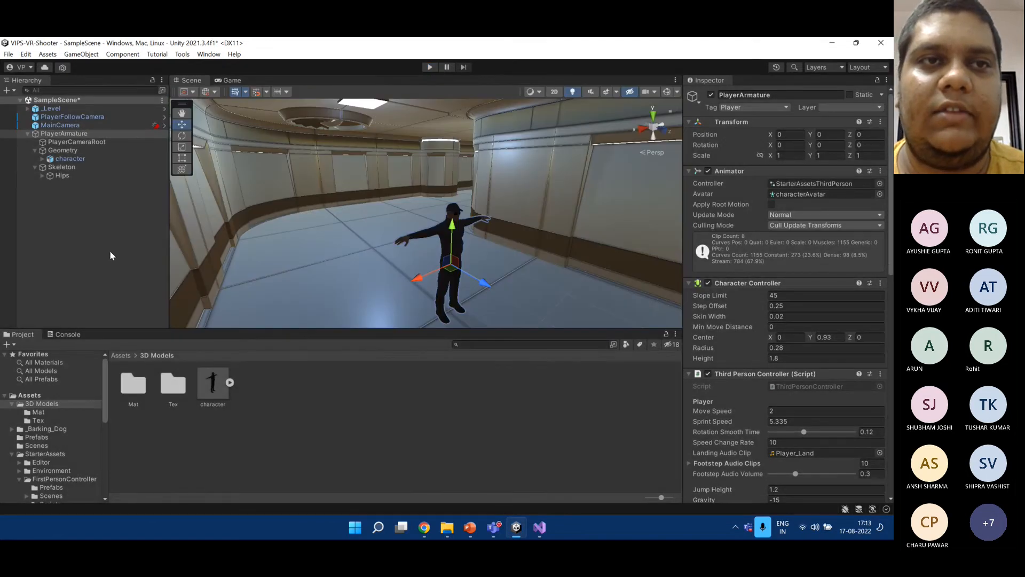
Expand the character model asset, open its avatar's configuration to examine the humanoid bone mapping, and return to the scene.
{"action": "left_click", "coordinate": [230, 382]}
{"action": "left_click", "coordinate": [218, 386]}
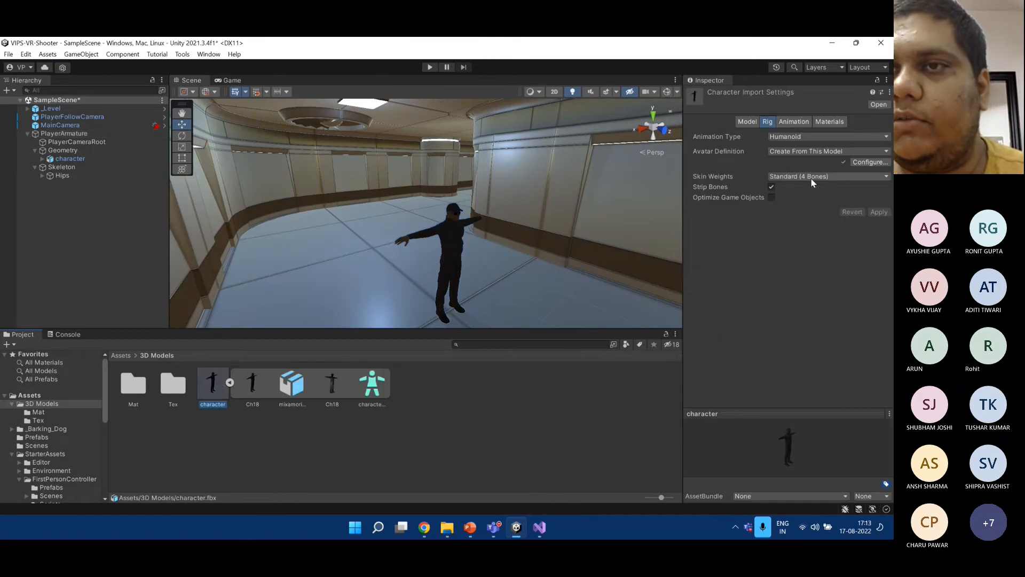
{"action": "double_click", "coordinate": [321, 380]}
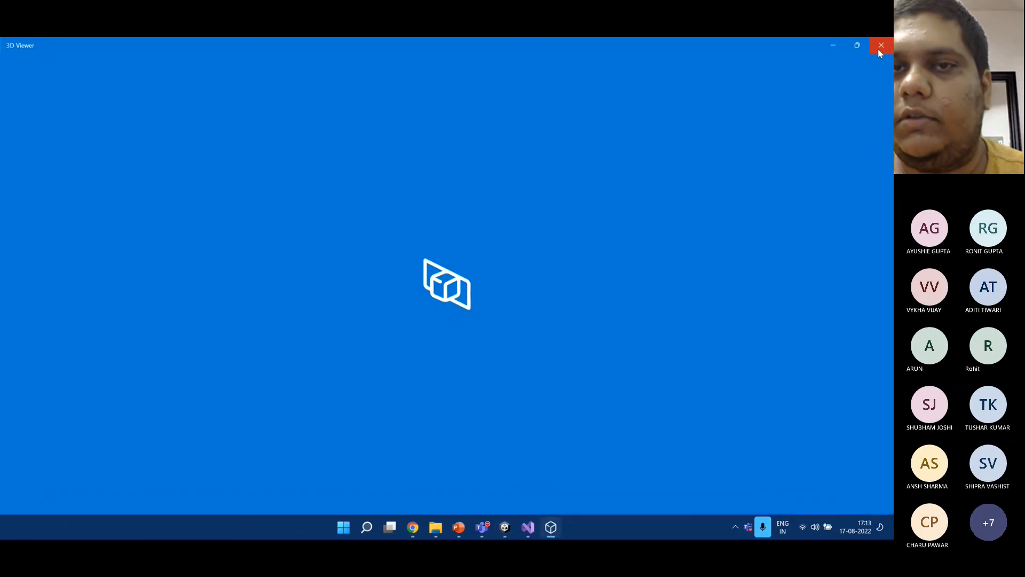
{"action": "left_click", "coordinate": [881, 44]}
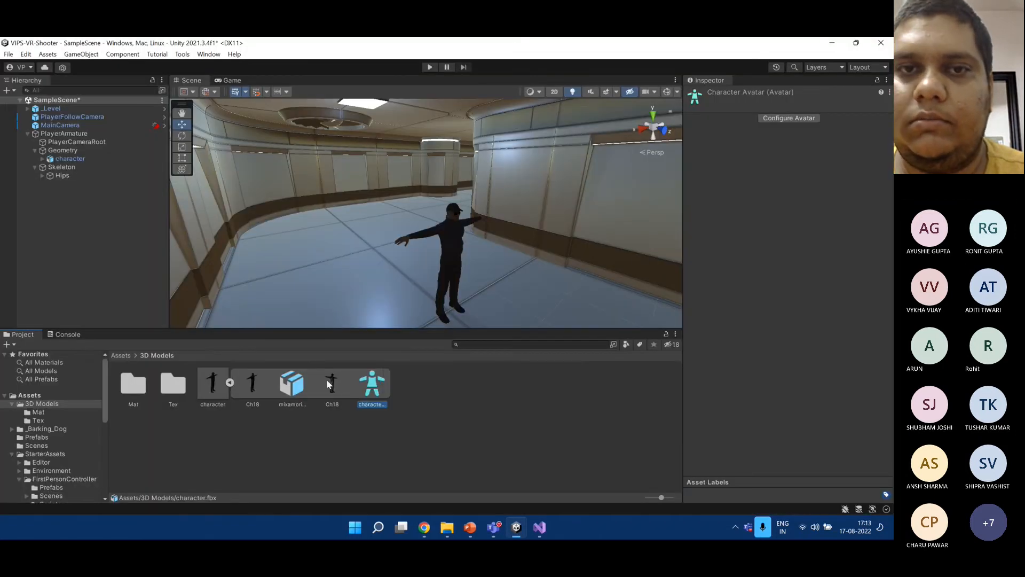
{"action": "left_click", "coordinate": [331, 384]}
{"action": "left_click", "coordinate": [372, 386]}
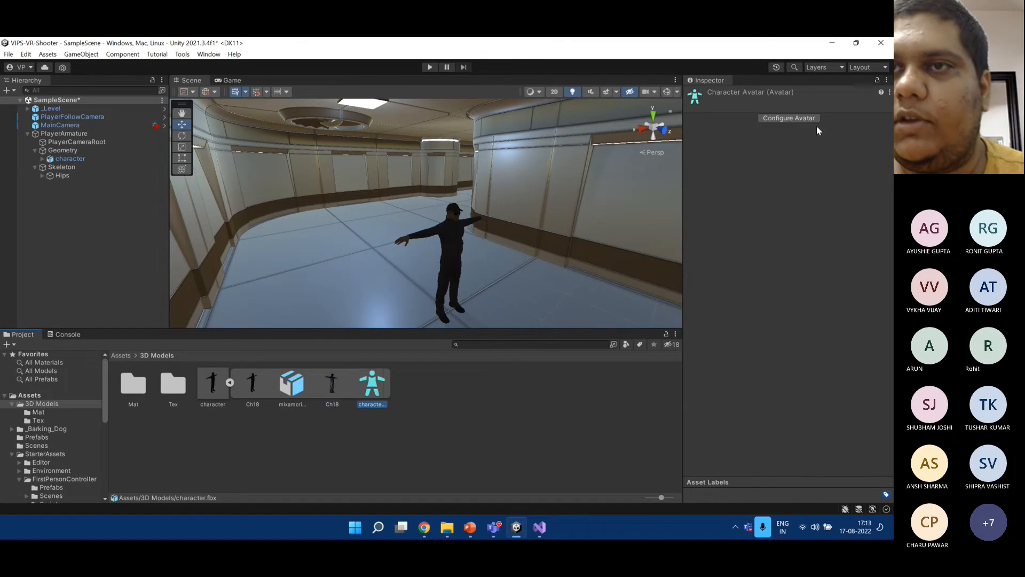
{"action": "left_click", "coordinate": [789, 118]}
{"action": "scroll", "coordinate": [470, 211], "scroll_direction": "up", "scroll_amount": 5}
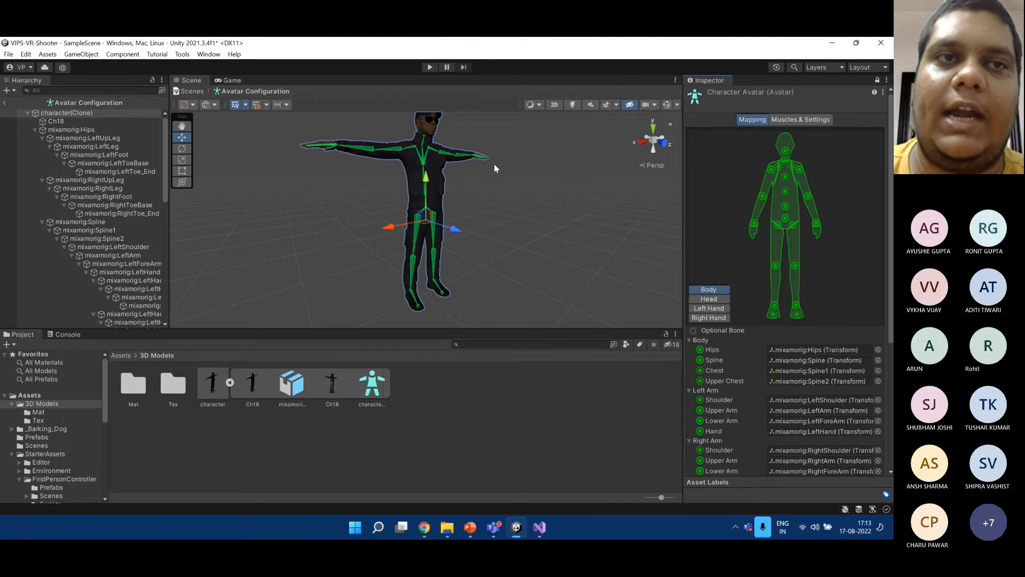
{"action": "left_click", "coordinate": [4, 103]}
{"action": "left_click", "coordinate": [112, 227]}
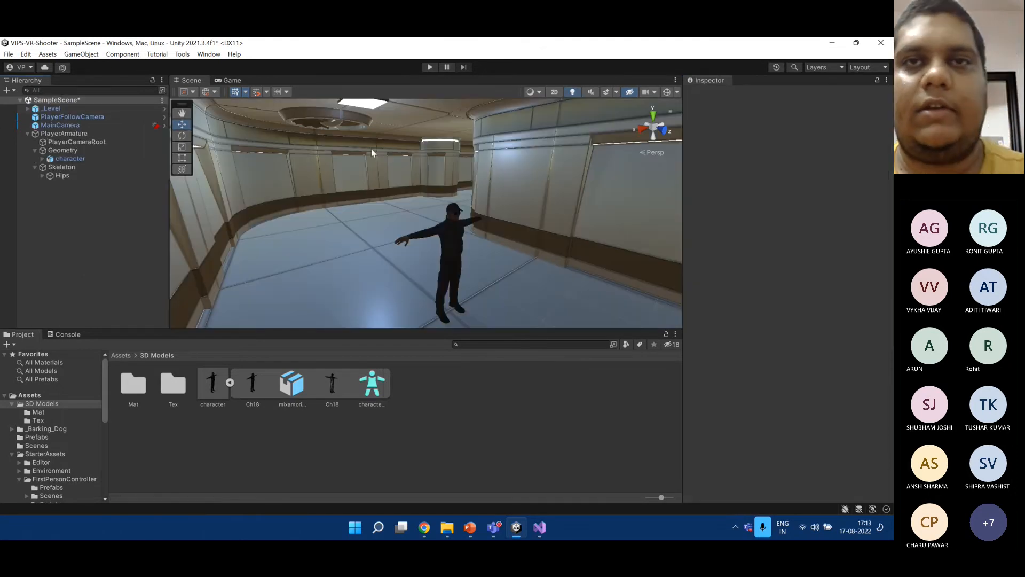
Play the scene again, run and jump with the new character along the corridor, and stop the playback.
{"action": "left_click", "coordinate": [430, 67]}
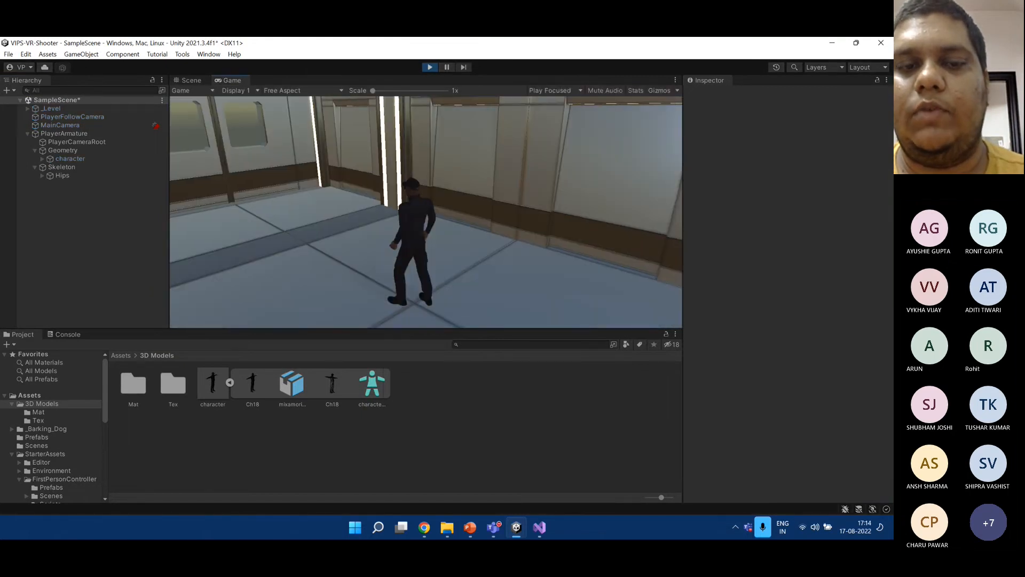
{"action": "key", "text": "w"}
{"action": "key", "text": "space"}
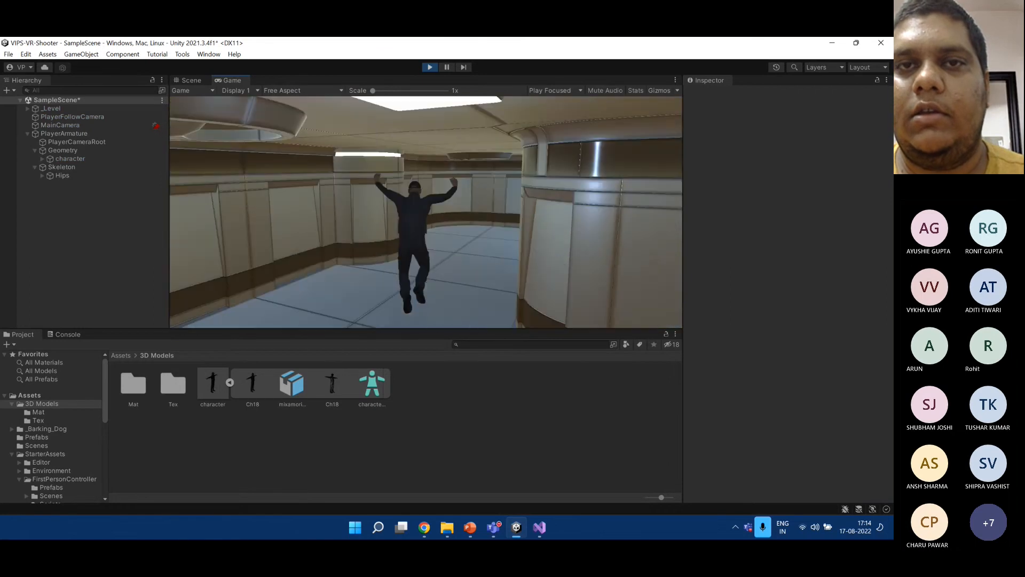
{"action": "key", "text": "w"}
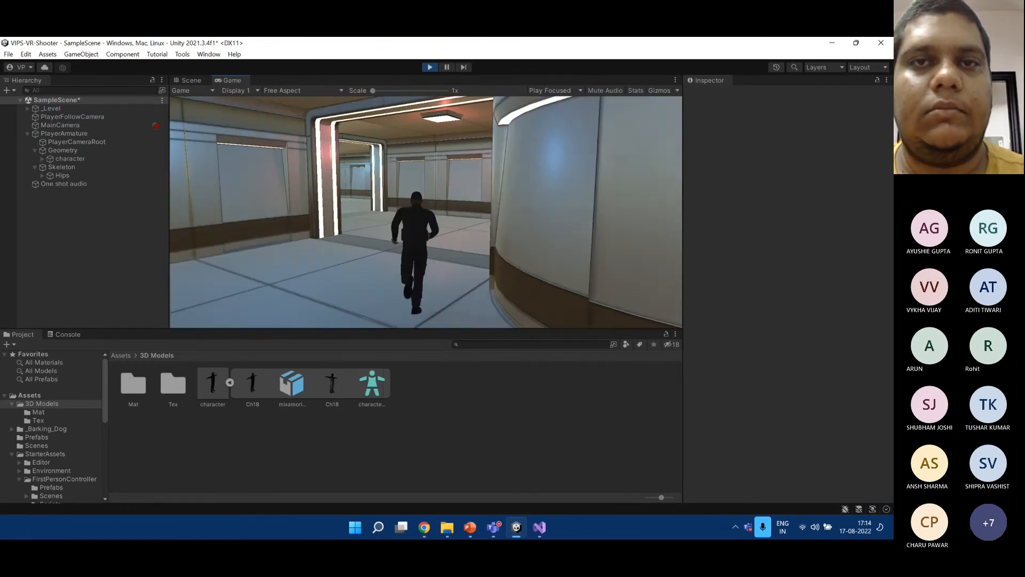
{"action": "key", "text": "space"}
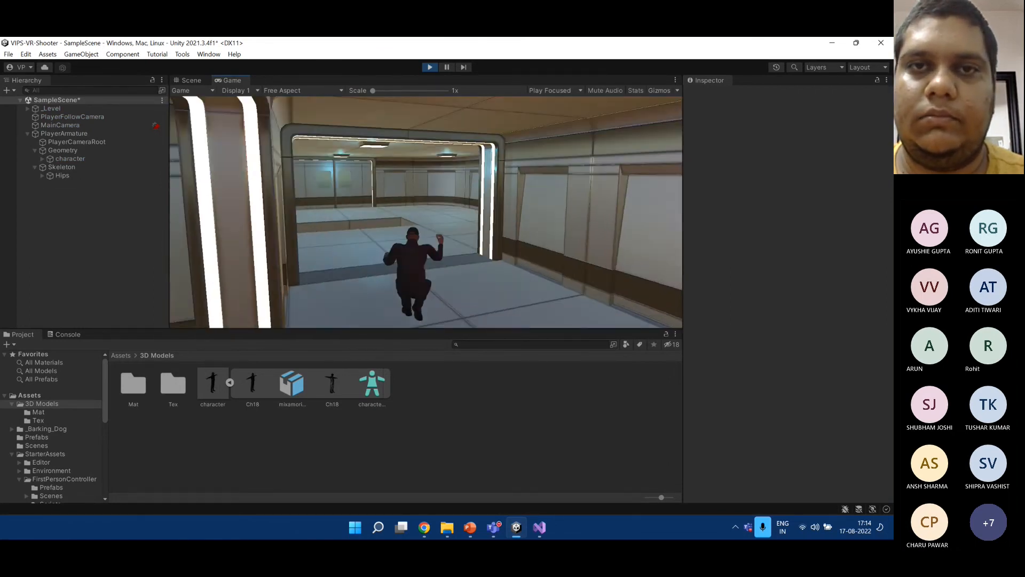
{"action": "key", "text": "w"}
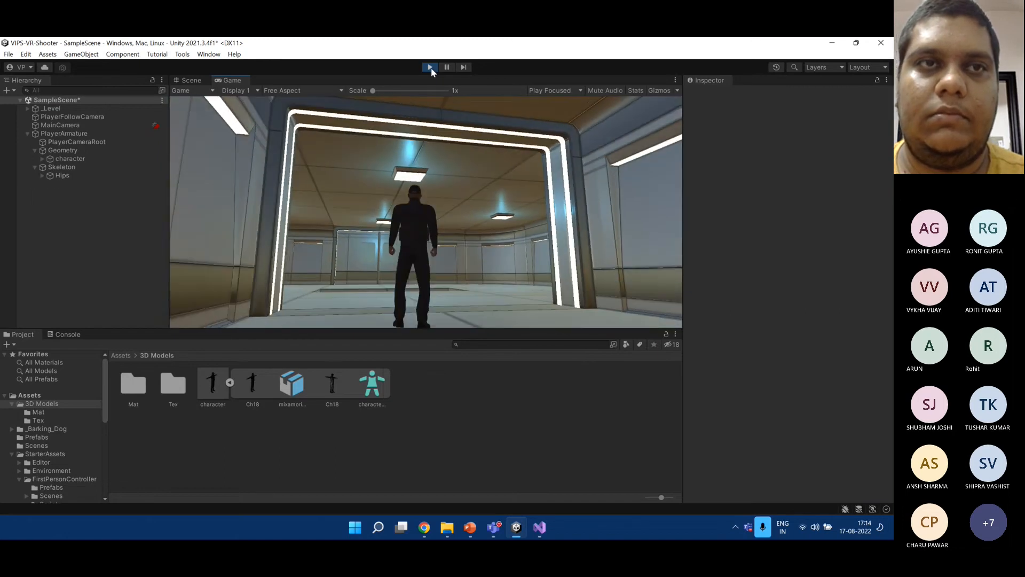
{"action": "left_click", "coordinate": [431, 68]}
Save SampleScene and collapse the character model's sub-assets in the 3D Models folder.
{"action": "key", "text": "ctrl+s"}
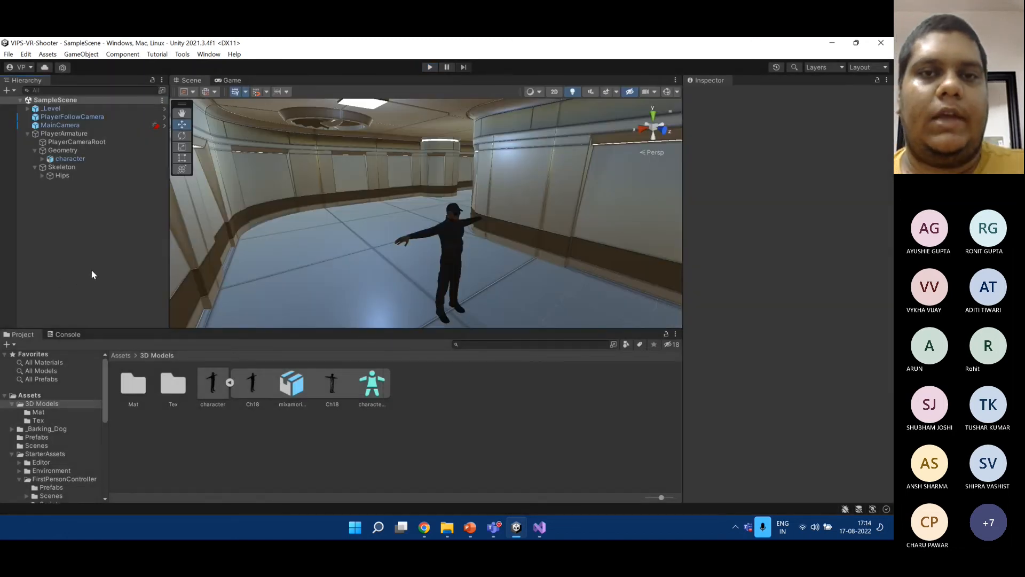
{"action": "left_click", "coordinate": [229, 383]}
Switch to the PowerPoint presentation and review the Session Objectives slide, highlighting the Mixamo – For 3D Characters bullet.
{"action": "left_click", "coordinate": [470, 528]}
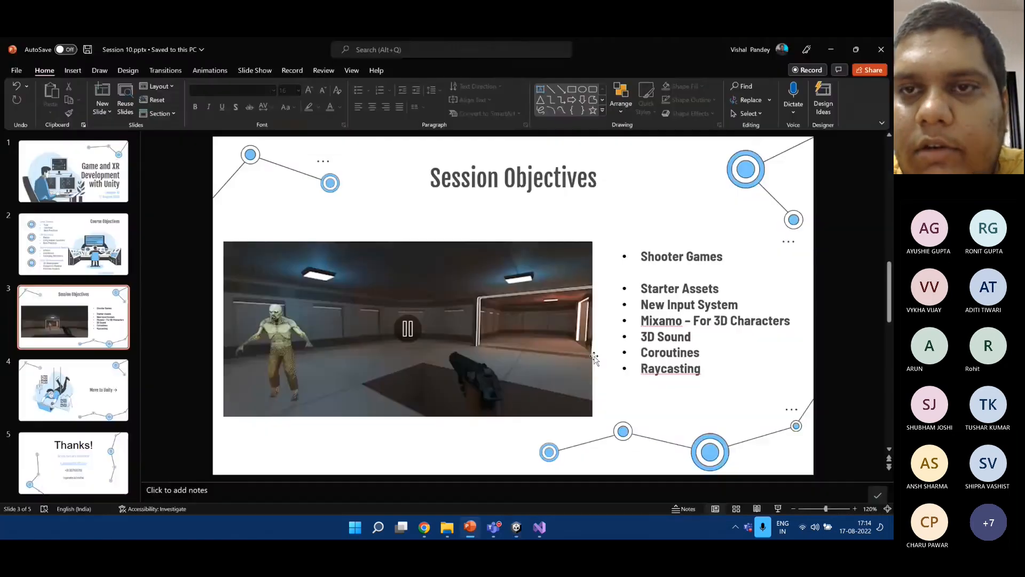
{"action": "left_click", "coordinate": [695, 289]}
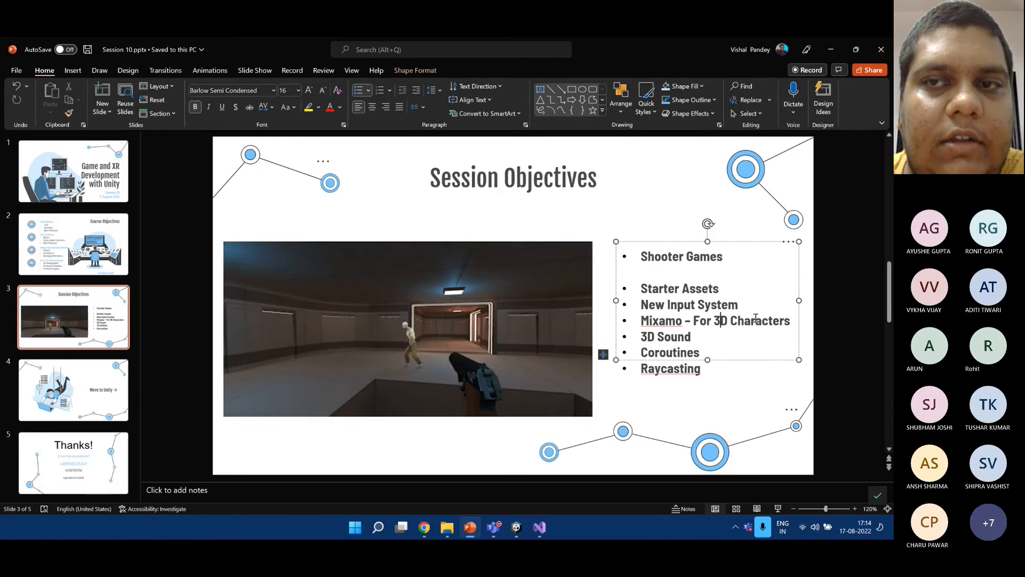
{"action": "triple_click", "coordinate": [792, 322]}
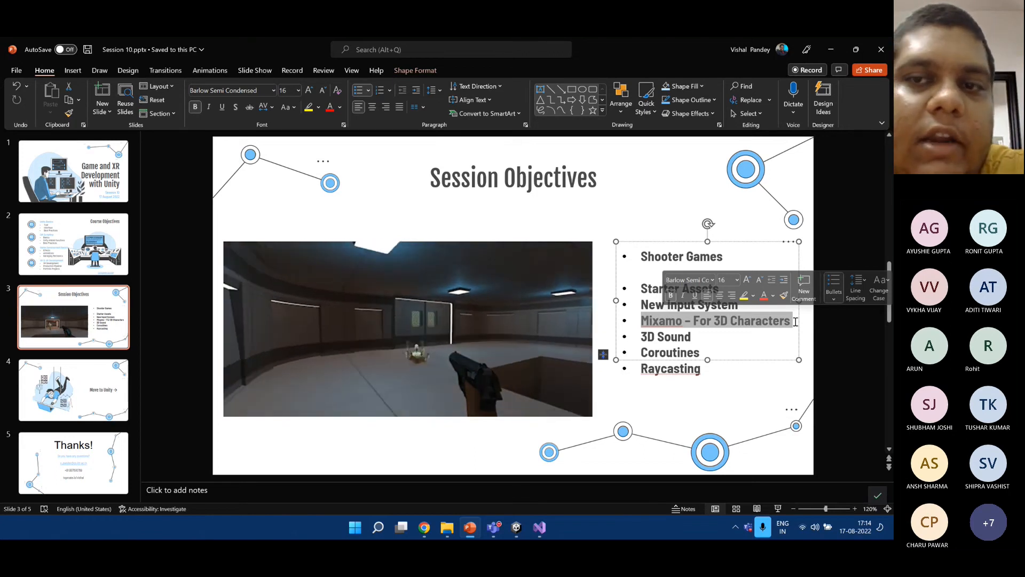
{"action": "left_click", "coordinate": [797, 321]}
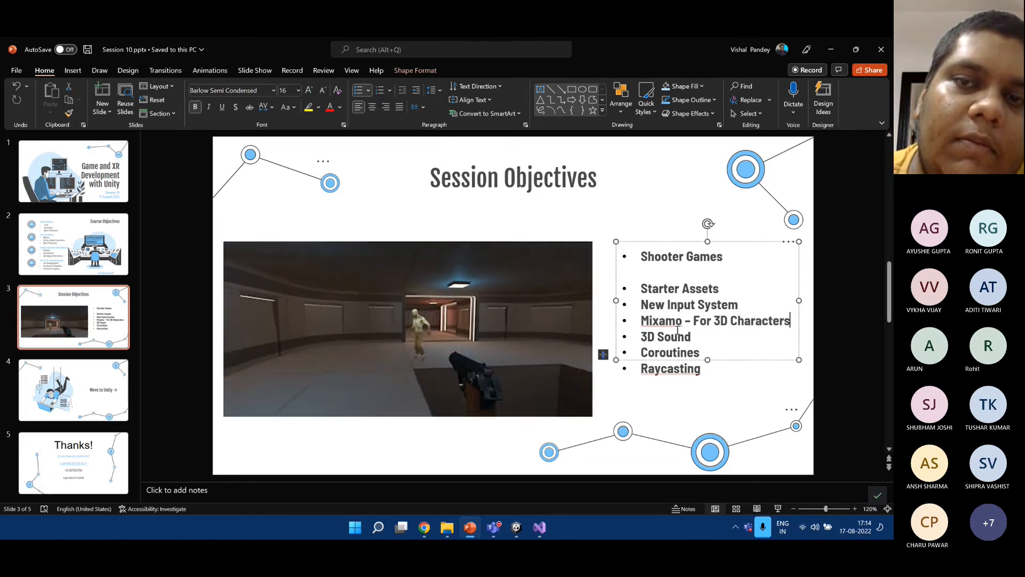
{"action": "left_click", "coordinate": [700, 407]}
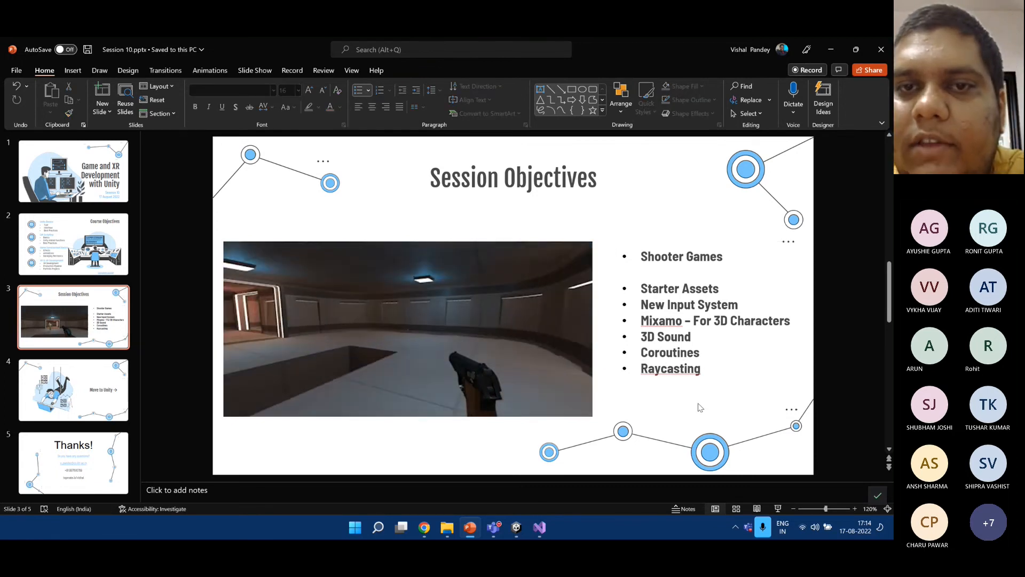